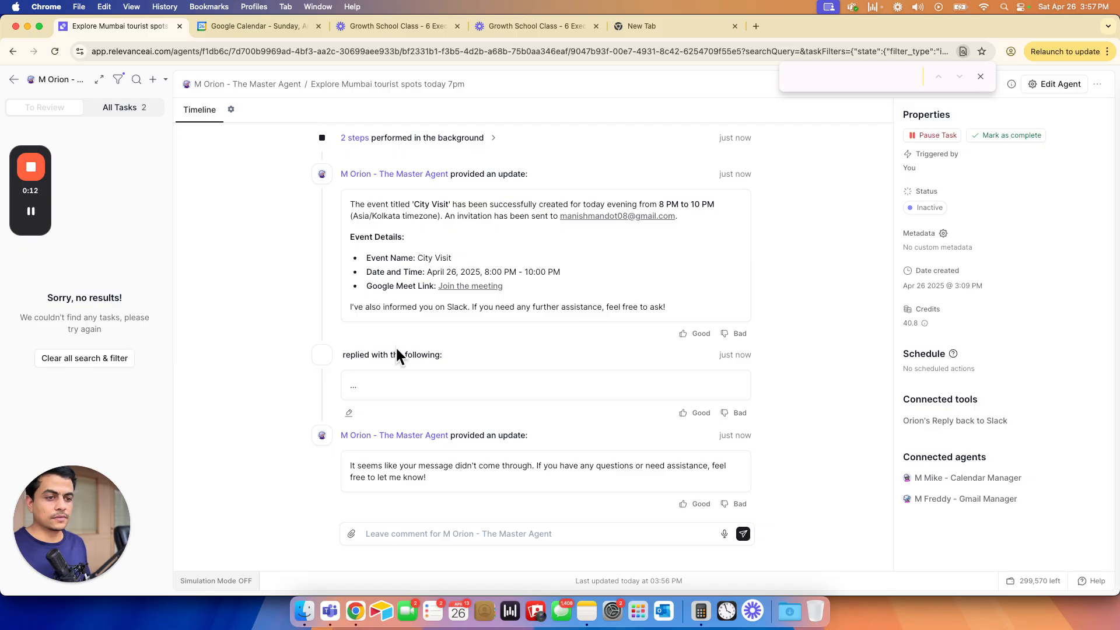
# - Check the City Visit message in the Slack orion-agent channel
pyautogui.press('super+grave')
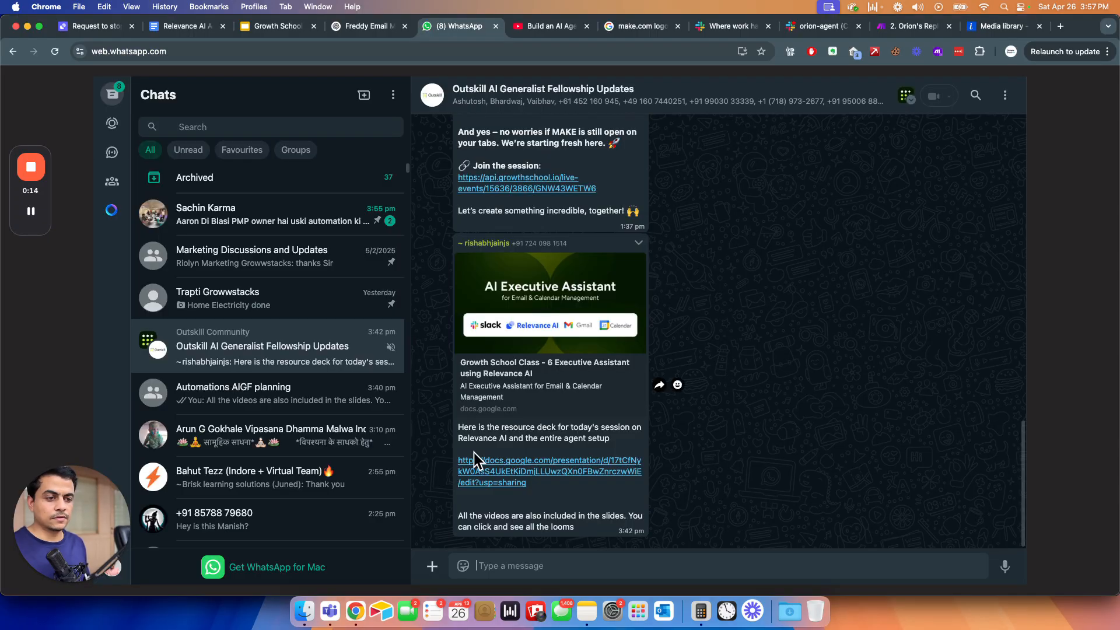
pyautogui.click(820, 25)
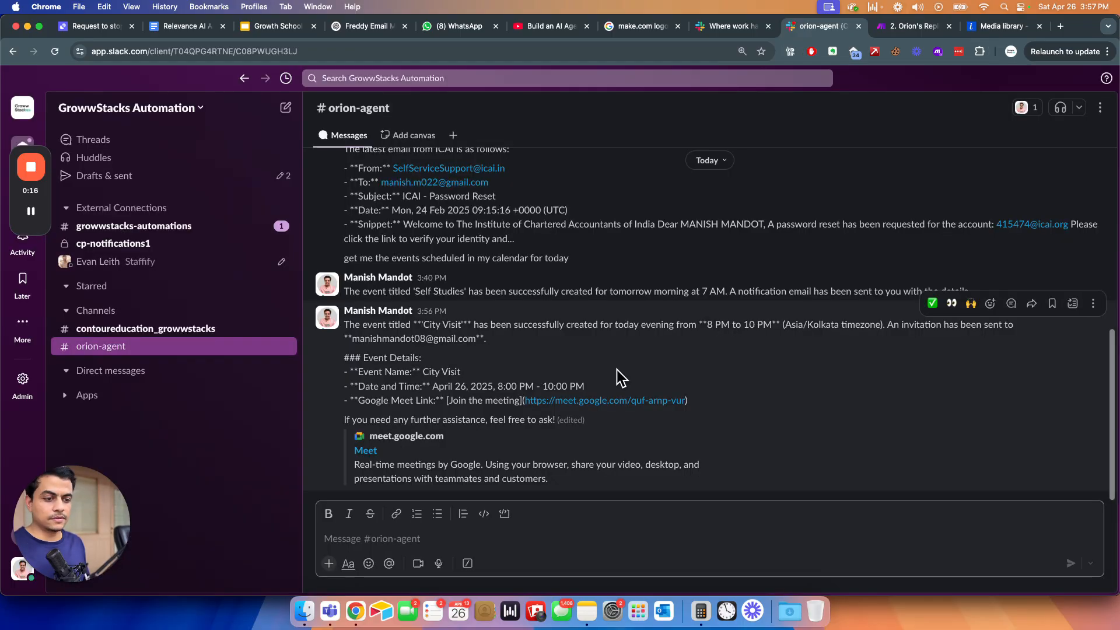
pyautogui.click(403, 369)
pyautogui.moveTo(498, 474); pyautogui.dragTo(430, 372)
# - Return to Relevance AI and go back to the Agents list
pyautogui.press('super+grave')
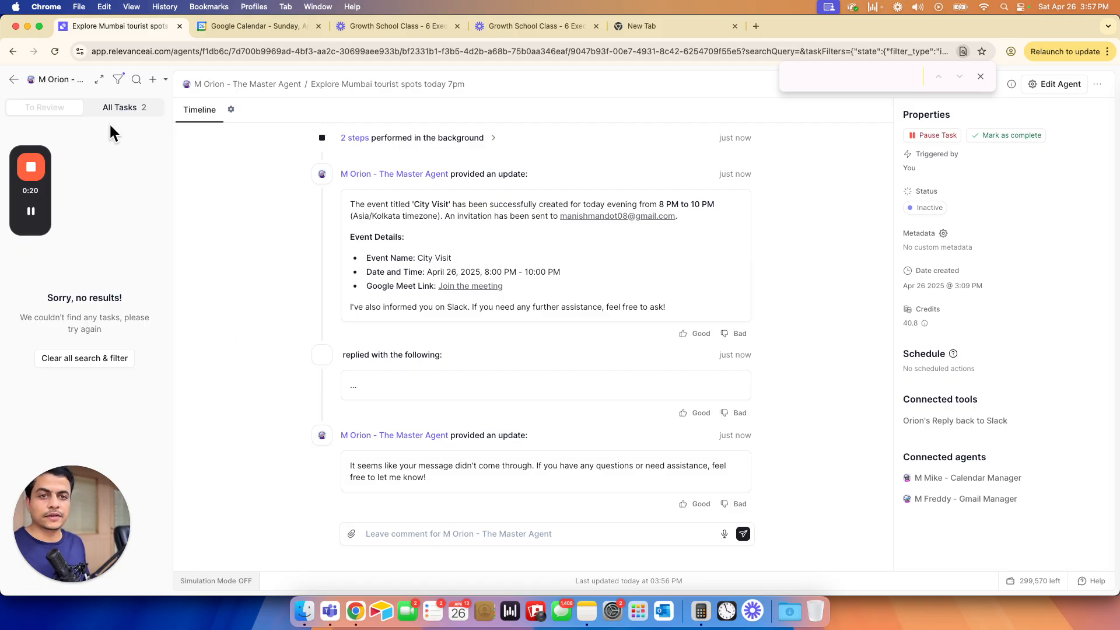
pyautogui.click(13, 79)
pyautogui.moveTo(13, 166); pyautogui.dragTo(1086, 540)
pyautogui.moveTo(66, 546); pyautogui.dragTo(972, 564)
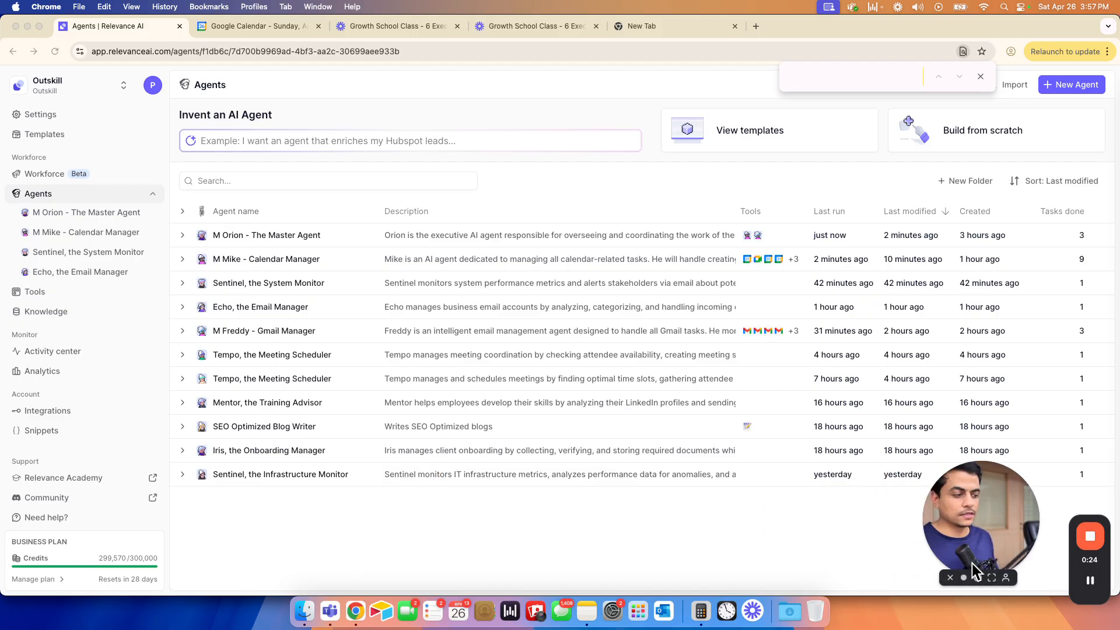
# - Inspect the Google integration's connected account and its options under API keys & integrations
pyautogui.click(56, 411)
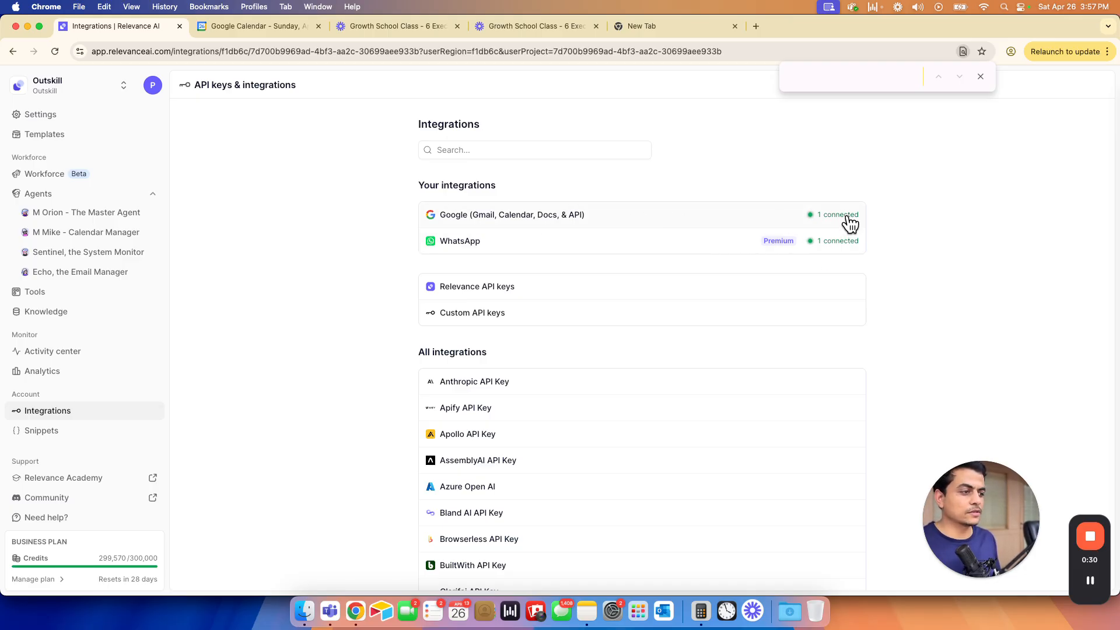
pyautogui.click(846, 223)
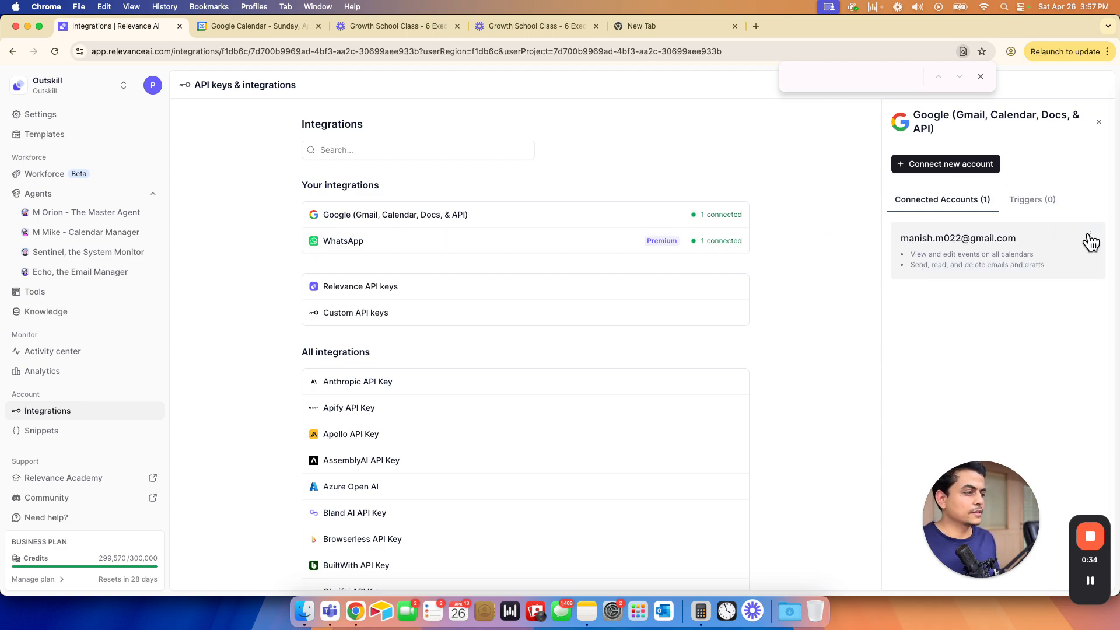
pyautogui.click(1090, 234)
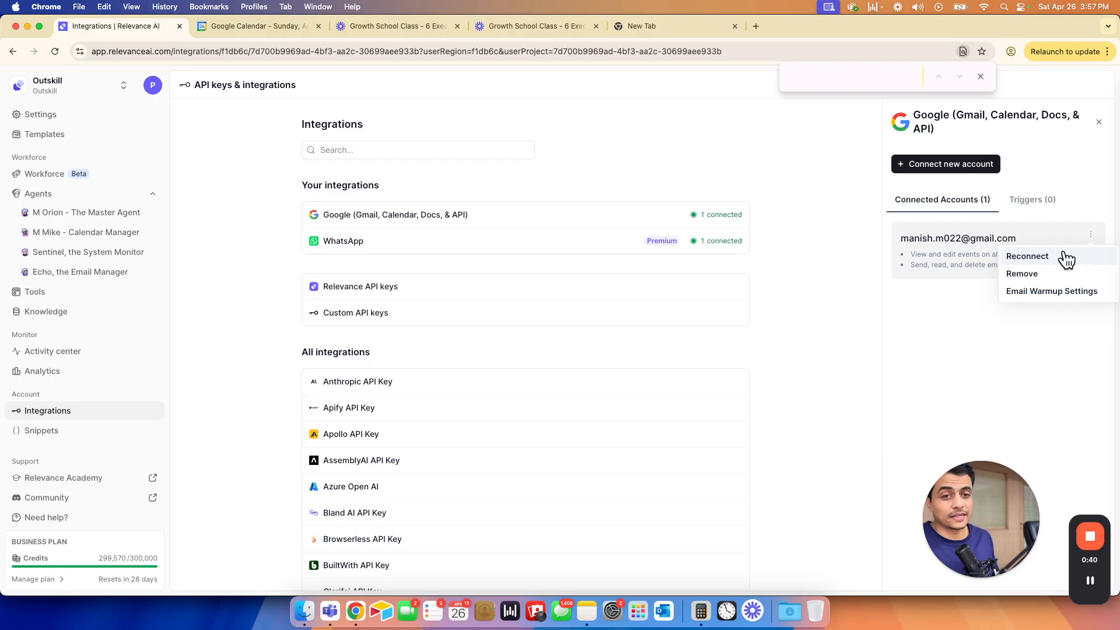
pyautogui.click(1099, 123)
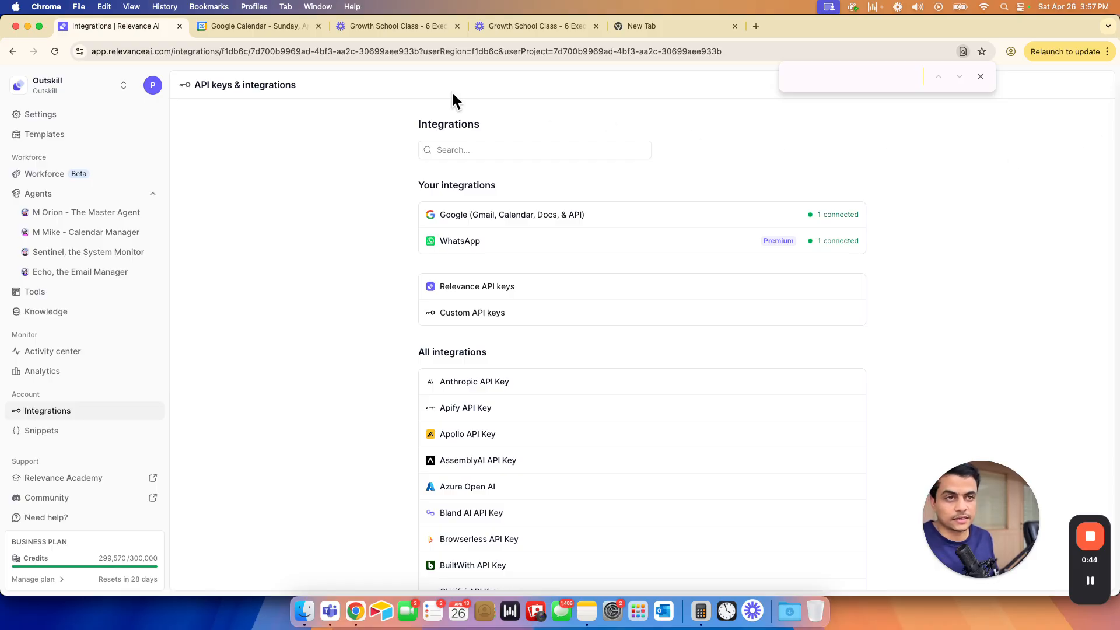
pyautogui.click(255, 30)
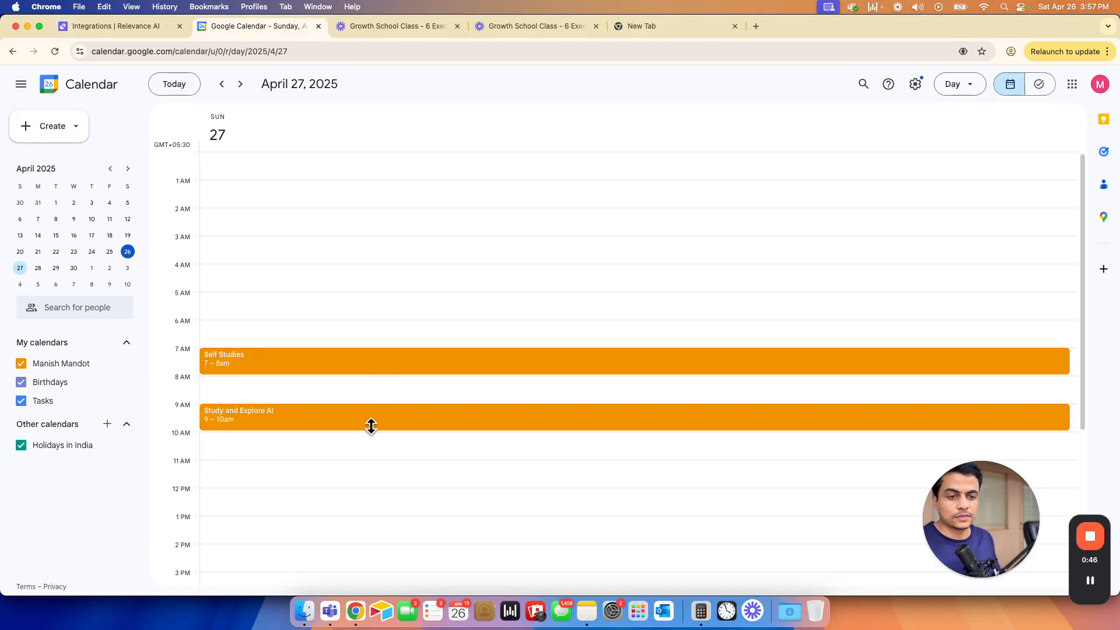
# - Jump Google Calendar to today to see the City Visit event
pyautogui.scroll(-3, 375, 425)
pyautogui.scroll(-3, 372, 436)
pyautogui.click(169, 88)
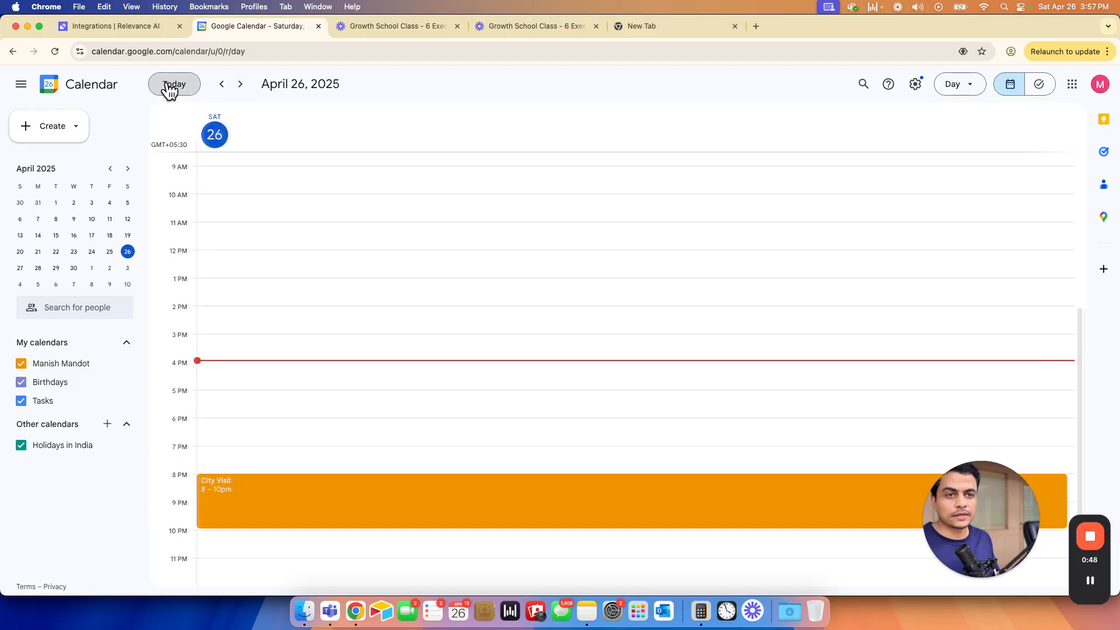
# - Review the City Visit event details in the Slack orion-agent channel
pyautogui.click(90, 29)
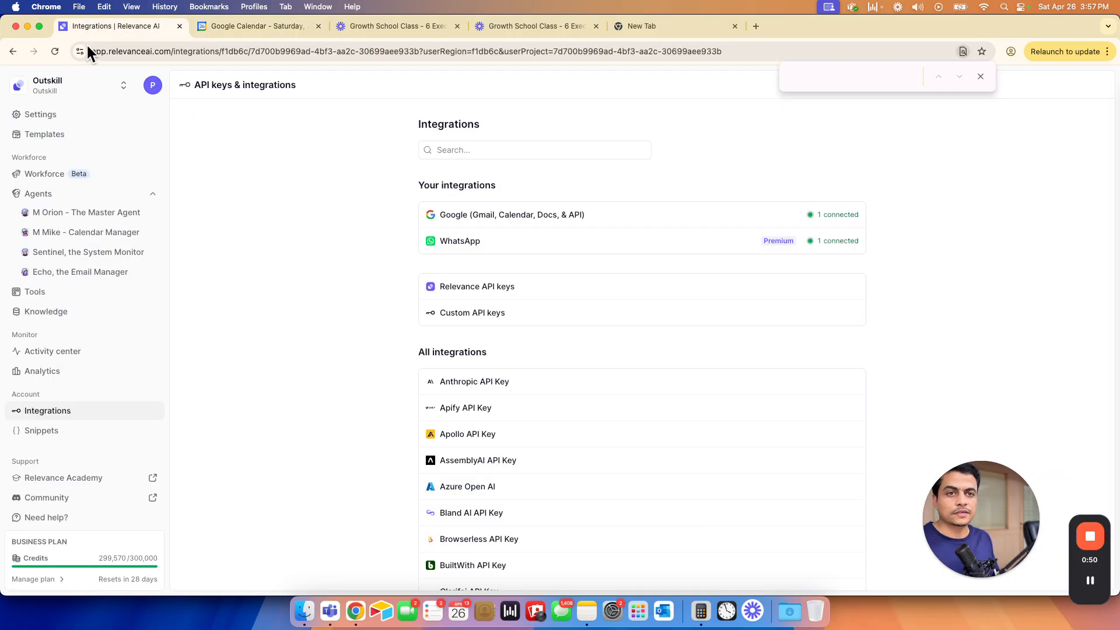
pyautogui.press('super+grave')
pyautogui.click(399, 526)
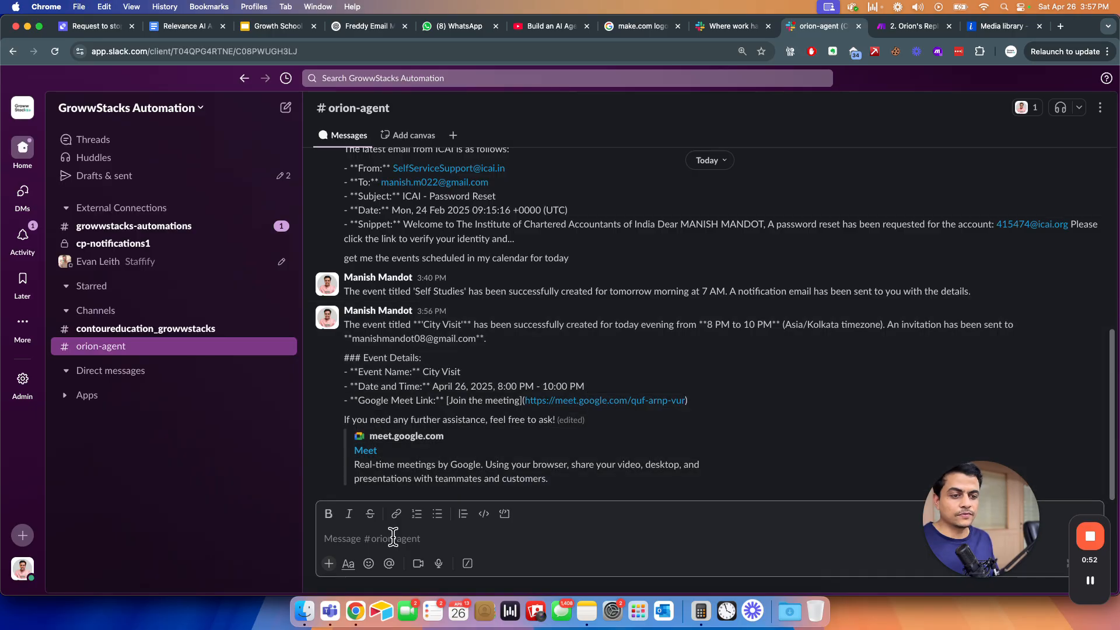
pyautogui.moveTo(345, 378); pyautogui.dragTo(440, 410)
pyautogui.click(441, 408)
# - Add a Slack (bot) connection named 'Orion' to the Orion's Reply Slack module and save it
pyautogui.click(915, 26)
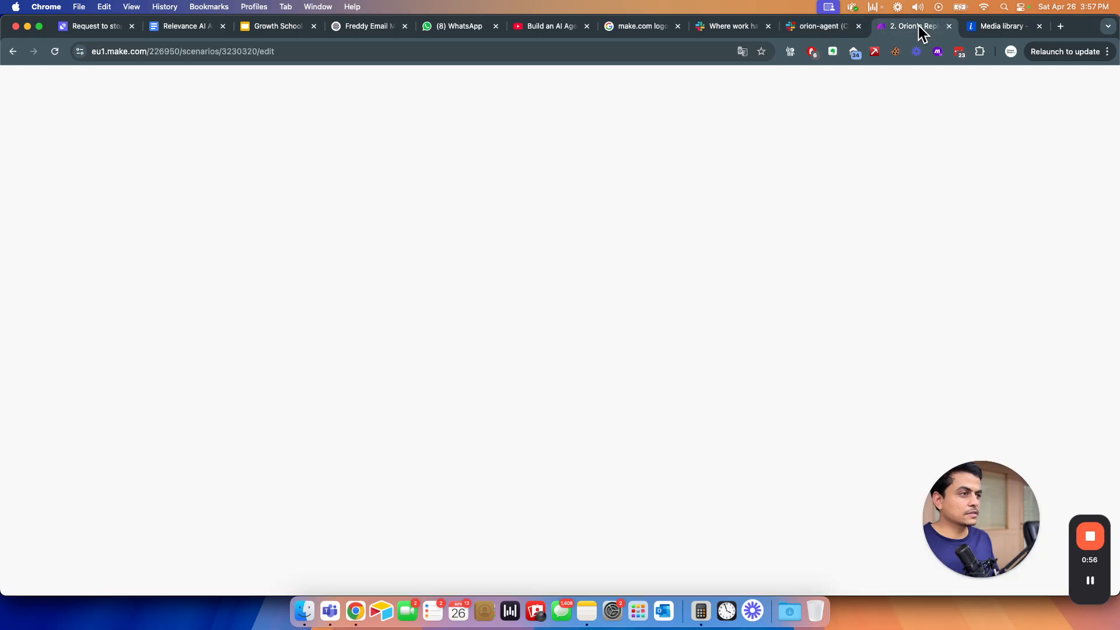
pyautogui.click(518, 272)
pyautogui.click(827, 137)
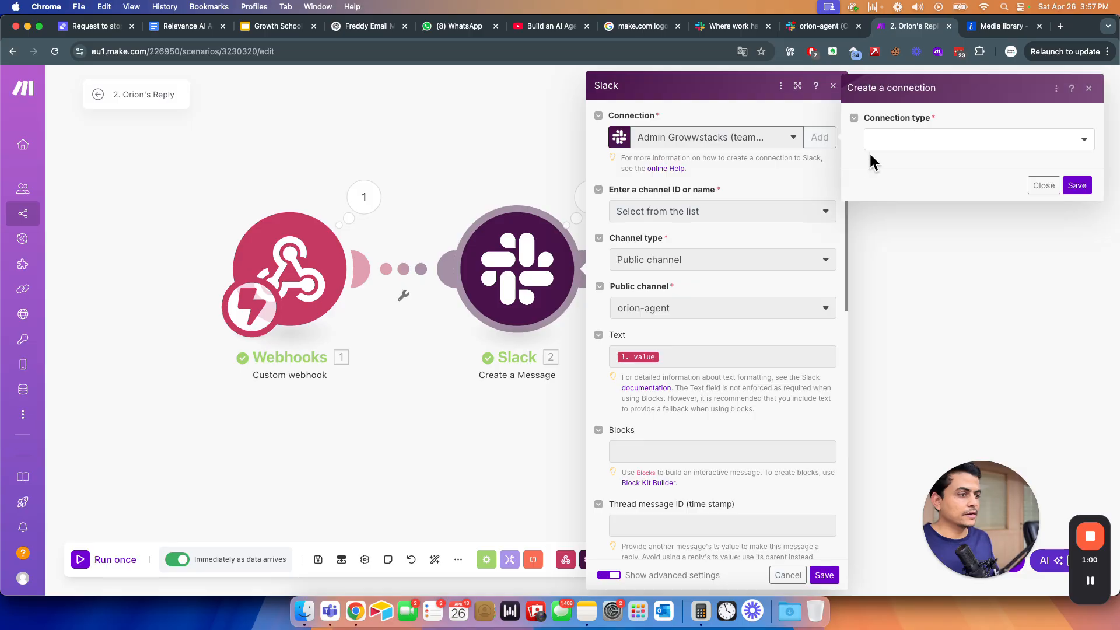
pyautogui.click(904, 143)
pyautogui.click(920, 181)
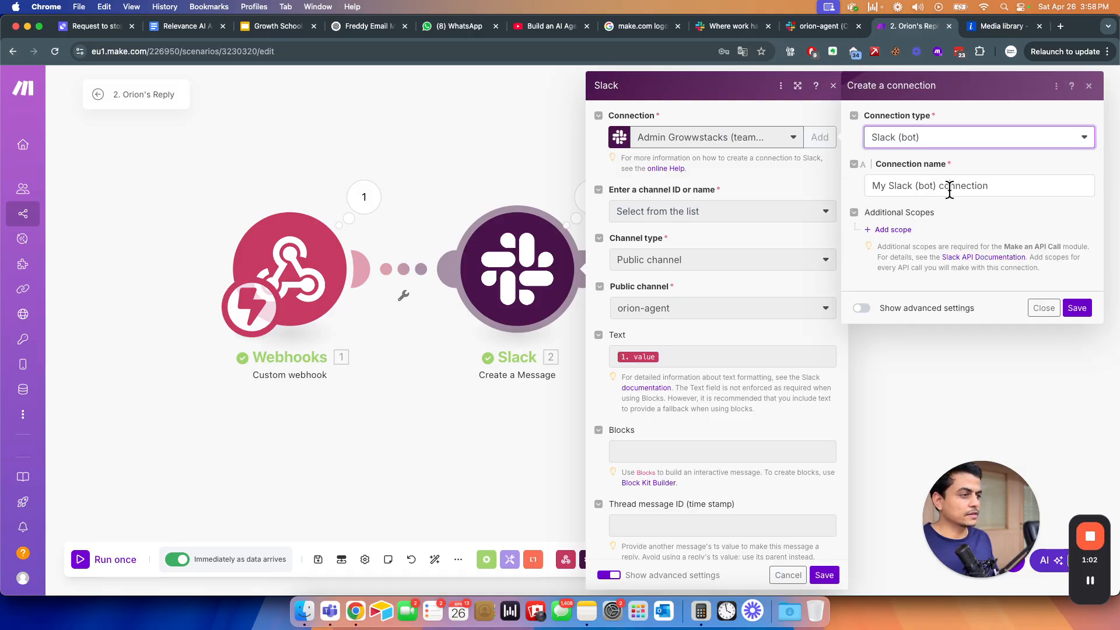
pyautogui.tripleClick(949, 190)
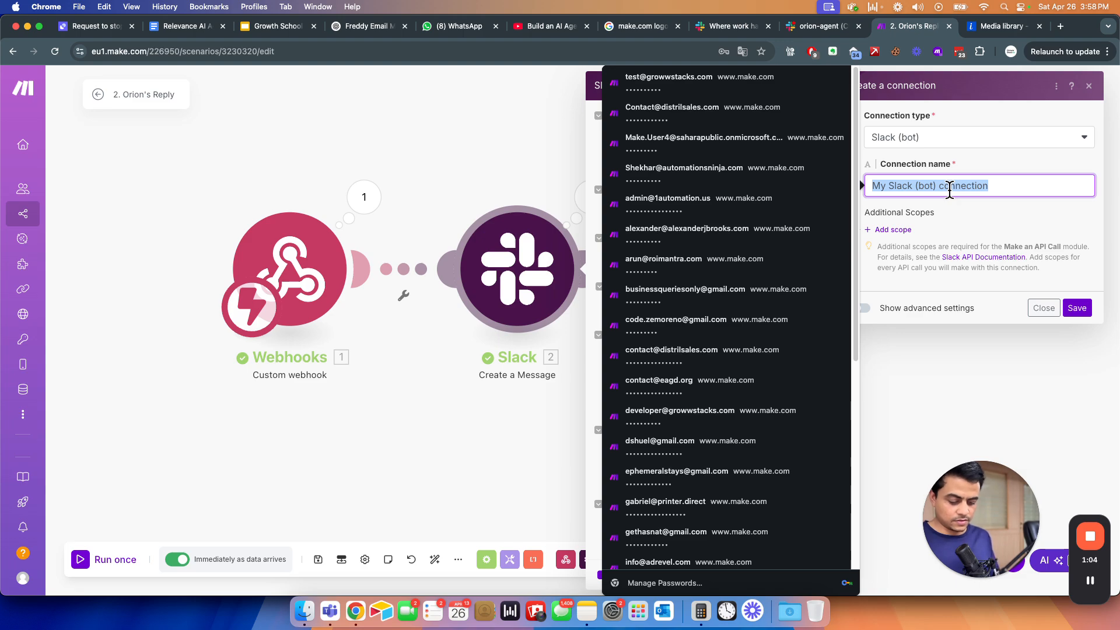
pyautogui.write('Orion')
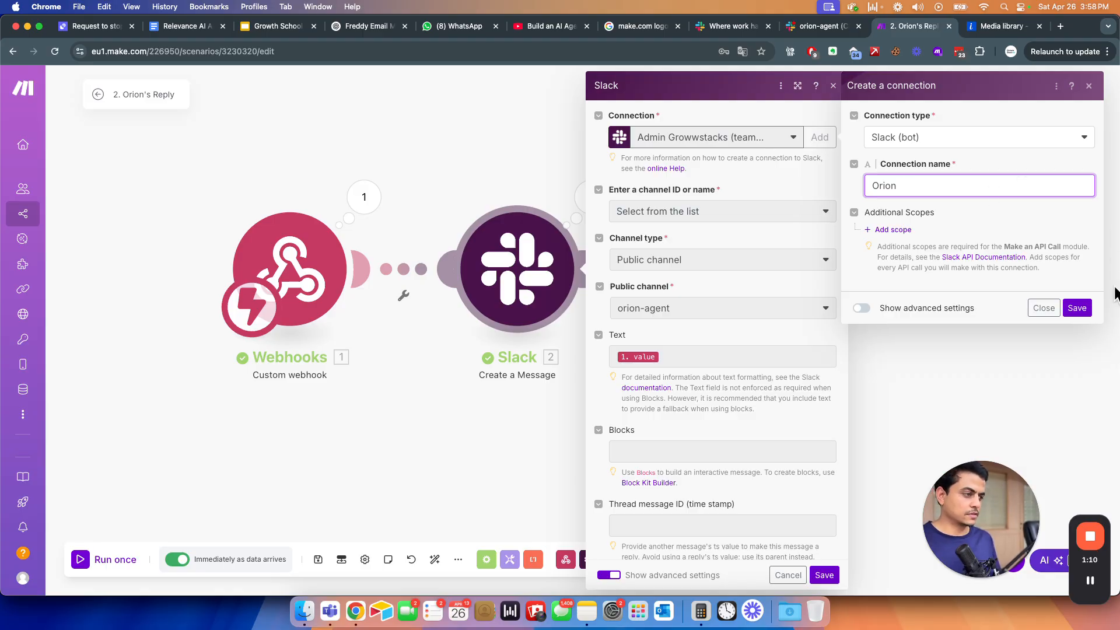
pyautogui.click(1077, 308)
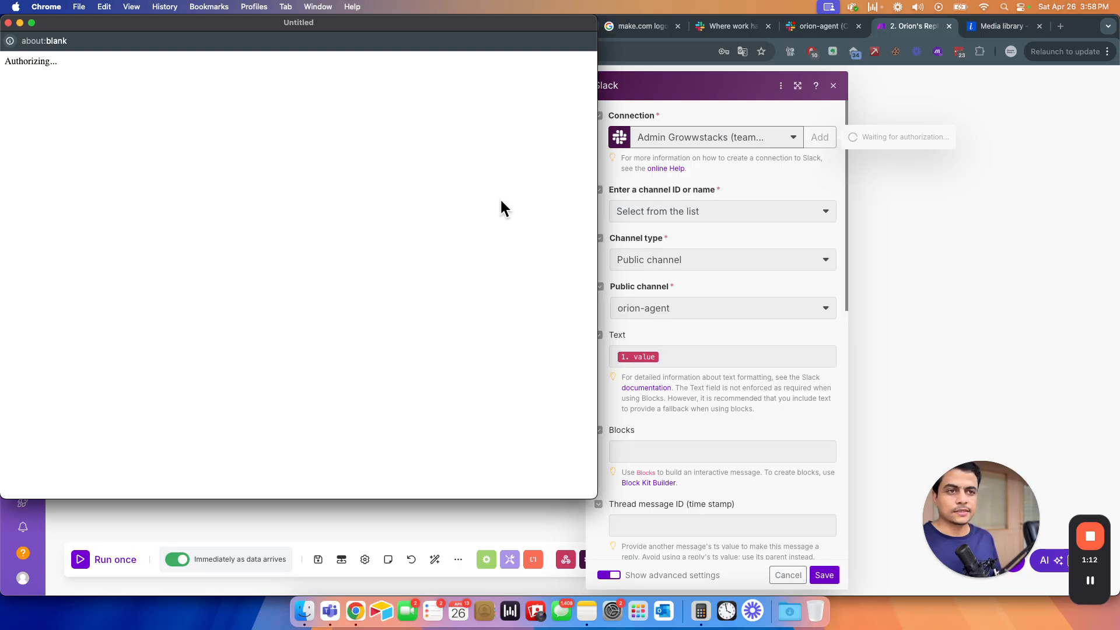
# - Authorize the Orion Slack connection for the GrowwStacks Automation workspace
pyautogui.moveTo(225, 28); pyautogui.dragTo(455, 72)
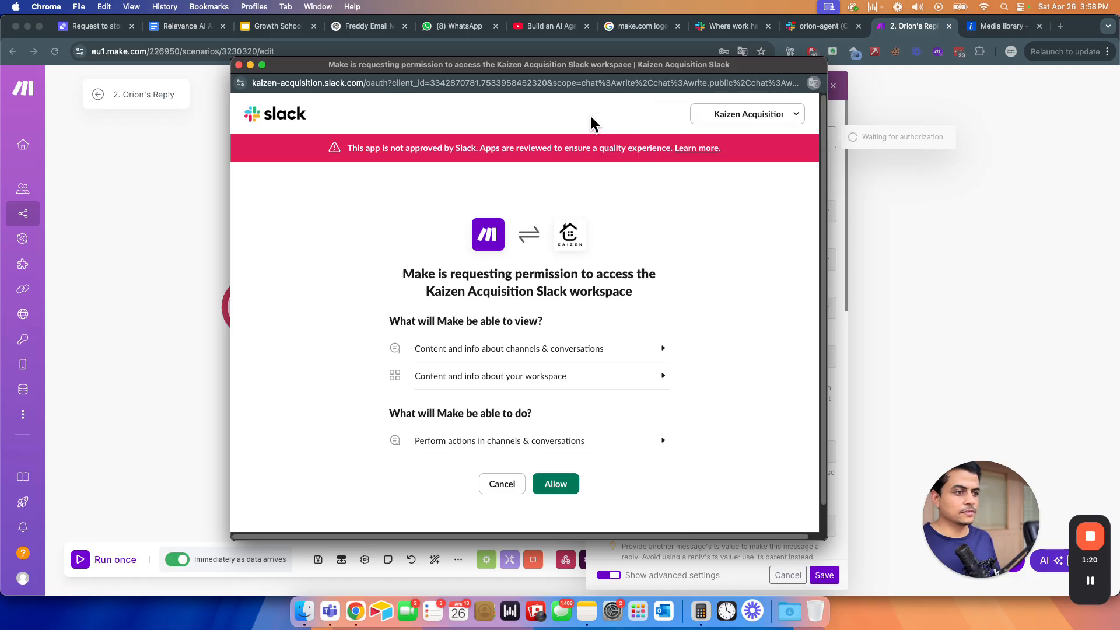
pyautogui.click(762, 117)
pyautogui.click(723, 154)
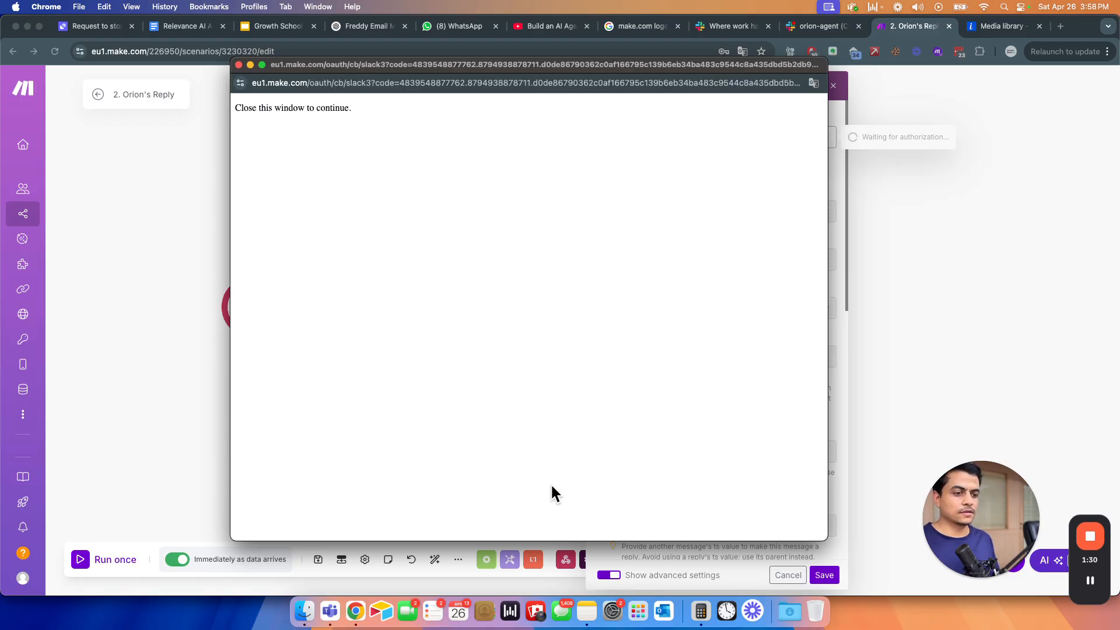
pyautogui.moveTo(530, 425); pyautogui.dragTo(385, 415)
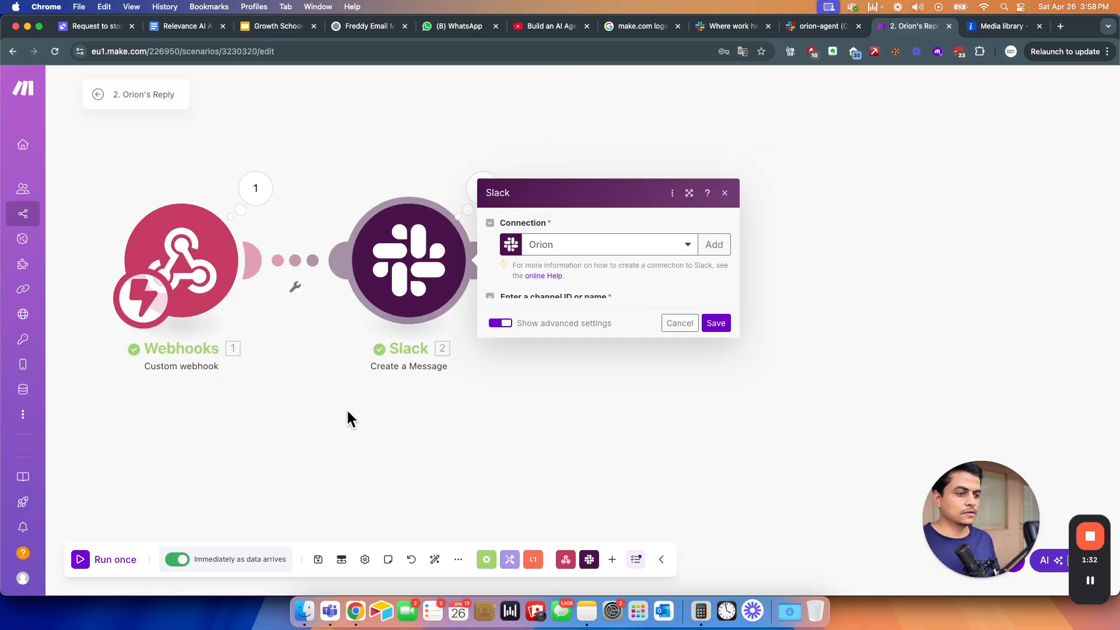
pyautogui.scroll(-8, 581, 392)
pyautogui.scroll(4, 579, 421)
pyautogui.scroll(4, 578, 430)
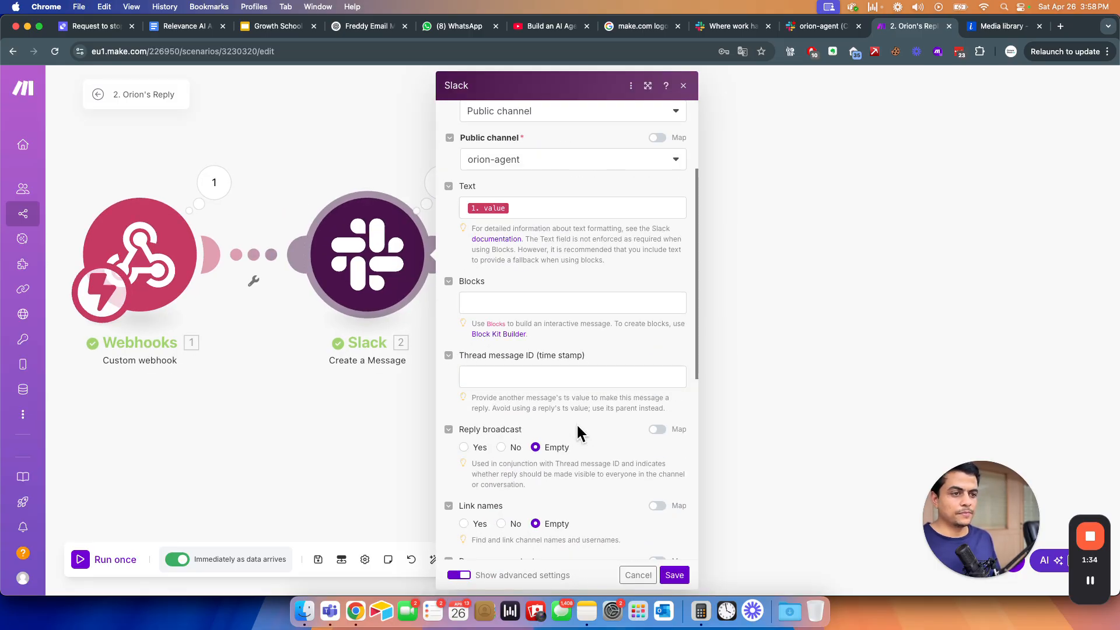
pyautogui.scroll(-9, 595, 460)
# - Save the Slack module settings and the Orion's Reply scenario
pyautogui.click(672, 575)
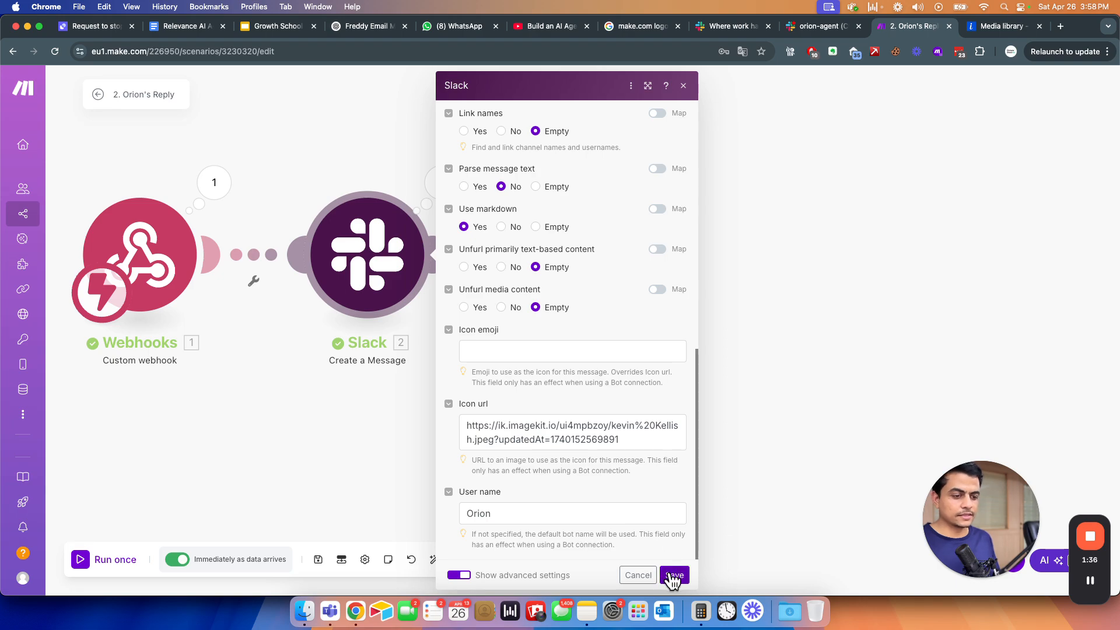
pyautogui.click(321, 574)
pyautogui.click(819, 25)
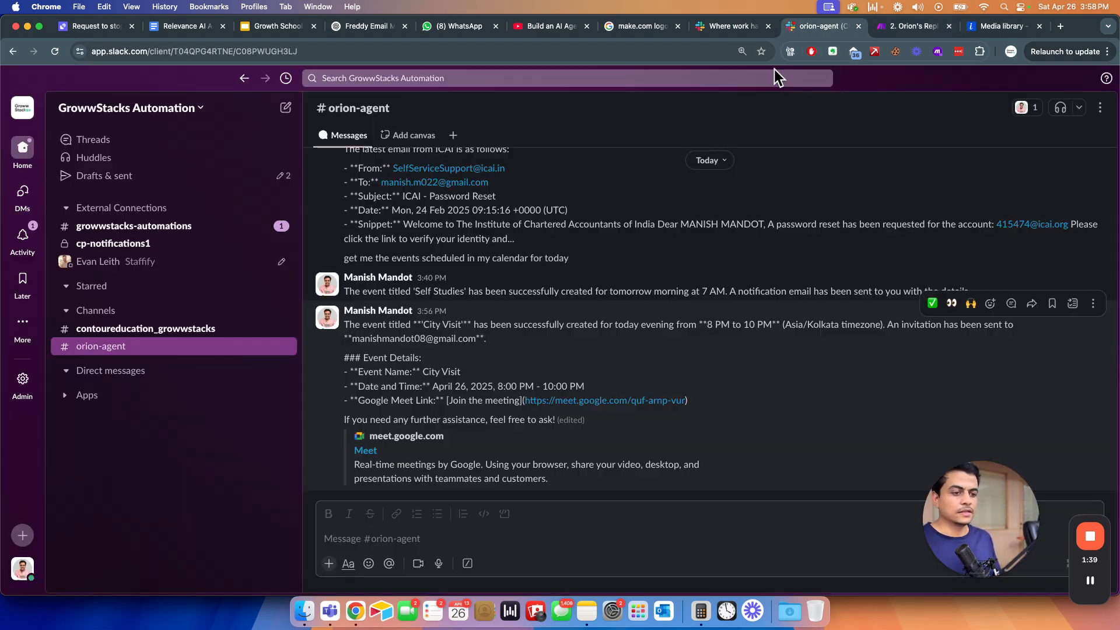
# - Check today's events in the Google Calendar day view
pyautogui.click(405, 541)
pyautogui.press('super+grave')
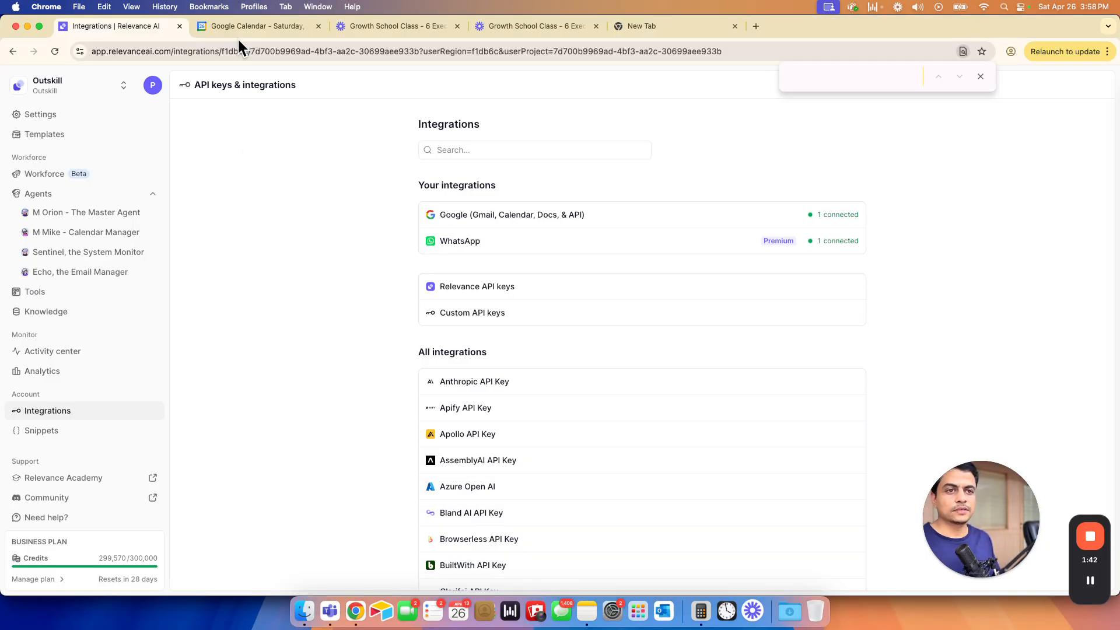
pyautogui.click(240, 31)
pyautogui.scroll(5, 303, 355)
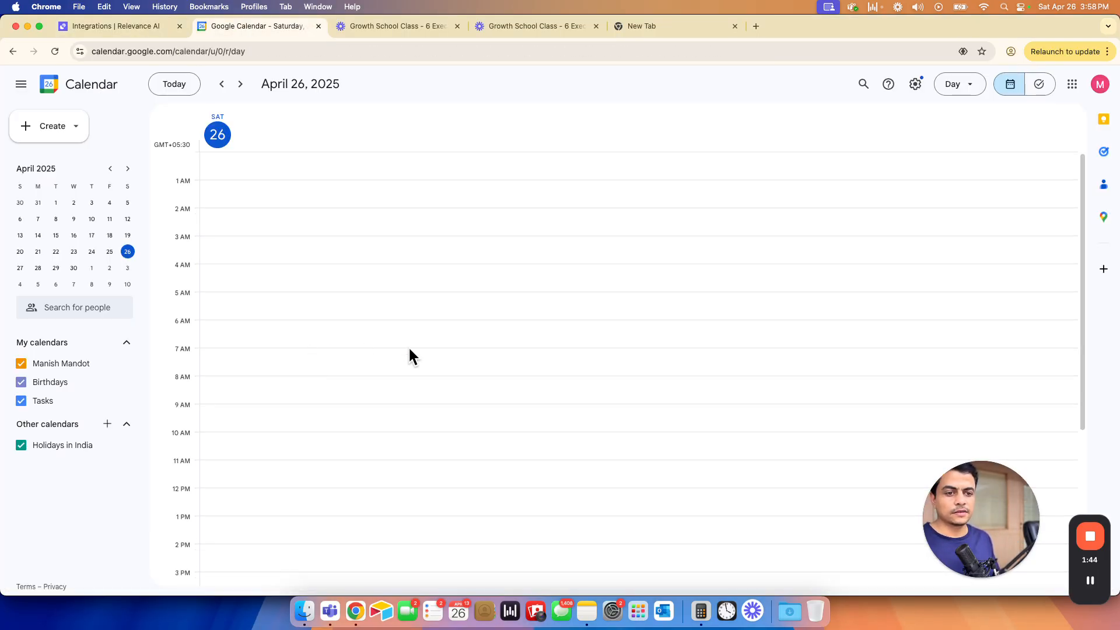
pyautogui.scroll(-5, 410, 356)
# - Post a question in #orion-agent asking about today's scheduled calendar events
pyautogui.press('super+grave')
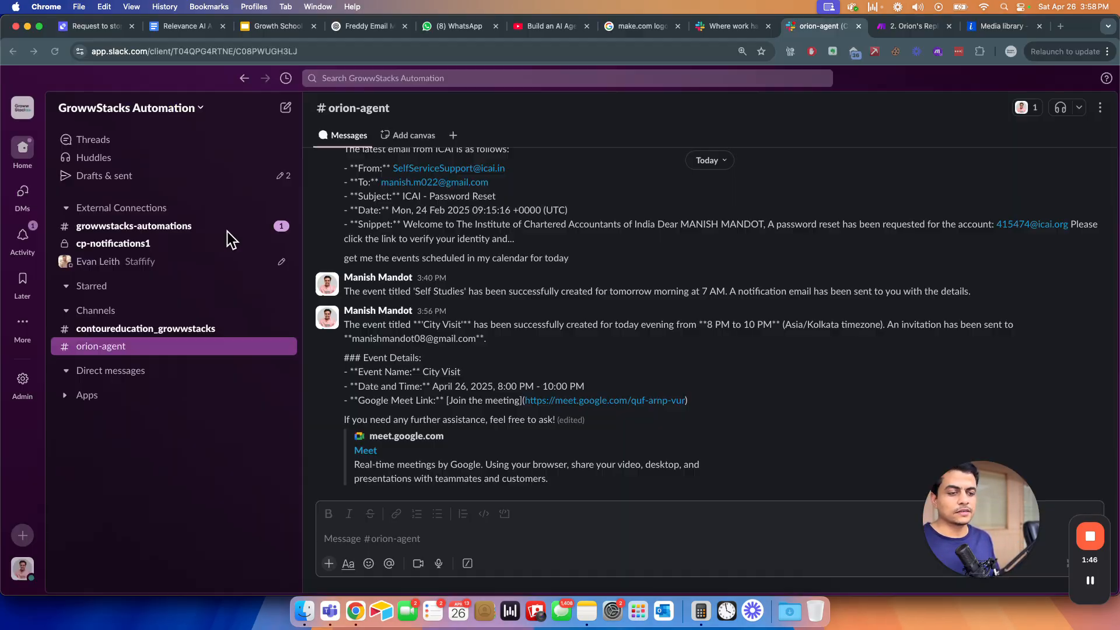
pyautogui.click(394, 539)
pyautogui.write('How')
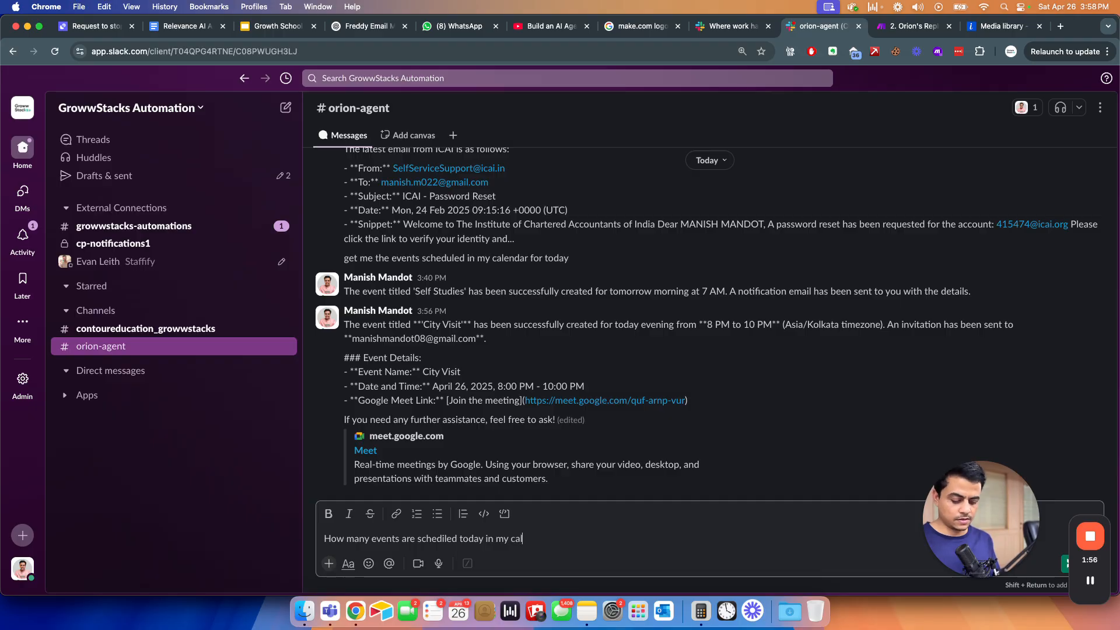
pyautogui.write('r')
pyautogui.press('Return')
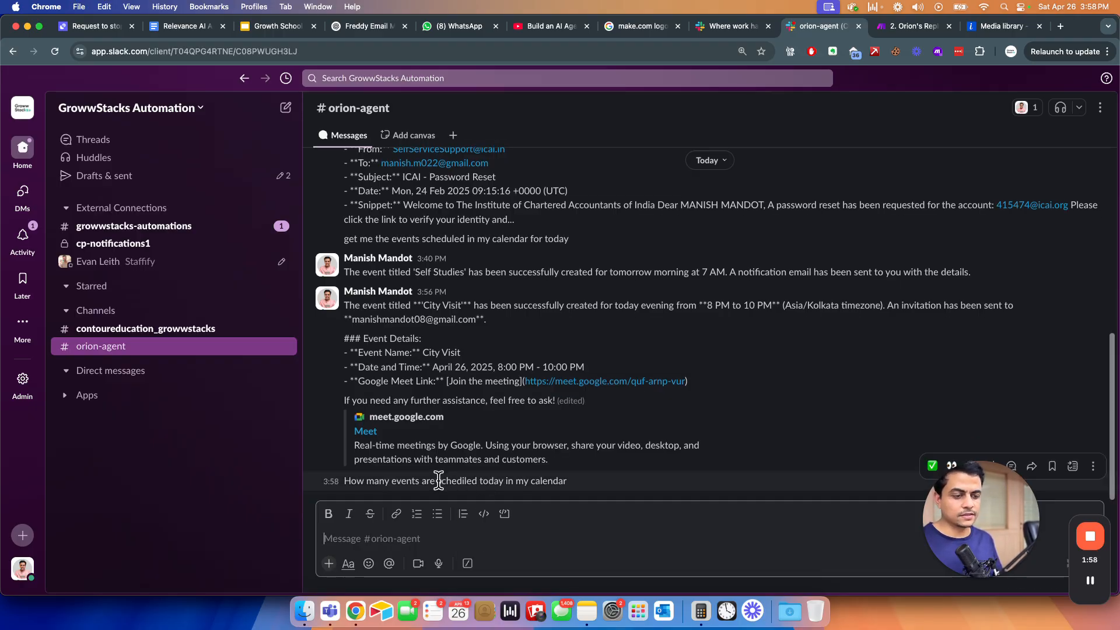
pyautogui.moveTo(439, 482); pyautogui.dragTo(509, 481)
pyautogui.click(535, 482)
pyautogui.press('super+grave')
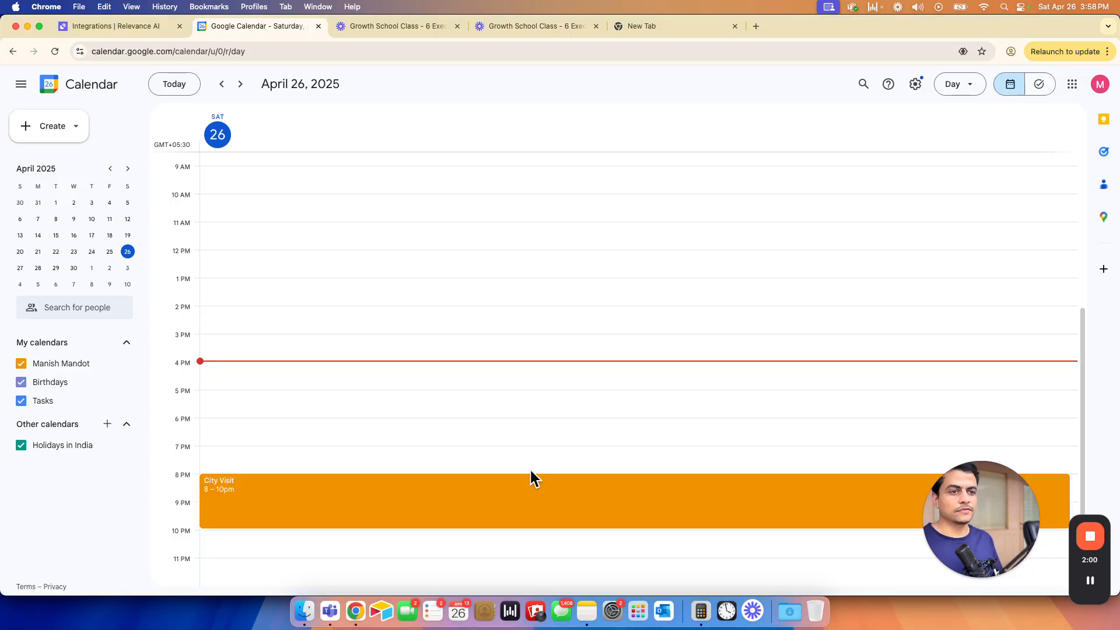
# - Open the Orion master agent's task and show all of its tasks
pyautogui.click(112, 27)
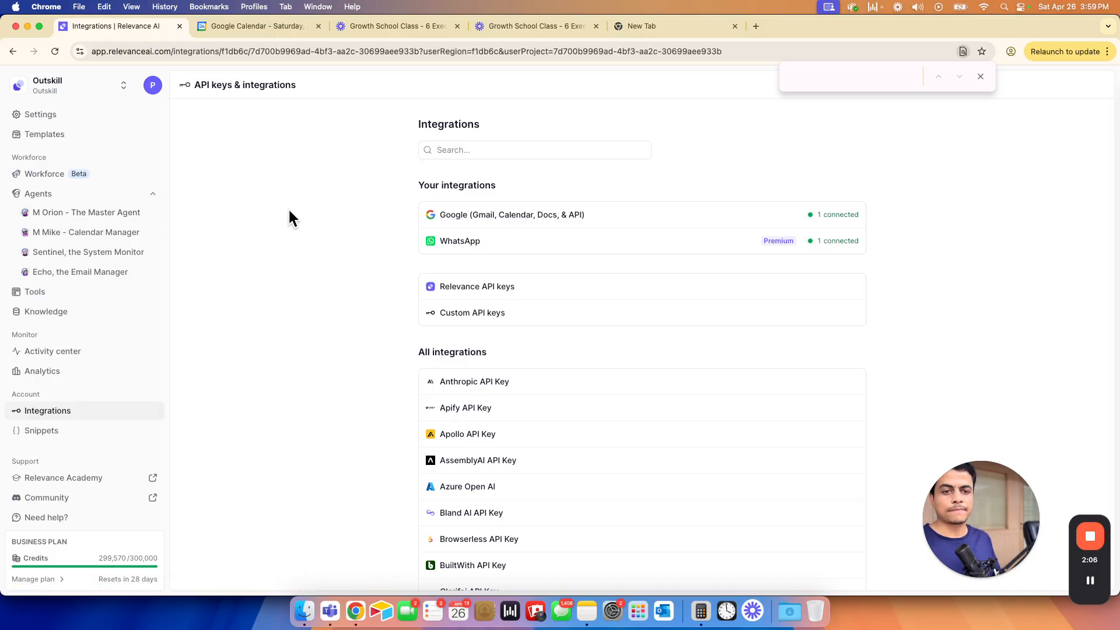
pyautogui.click(72, 213)
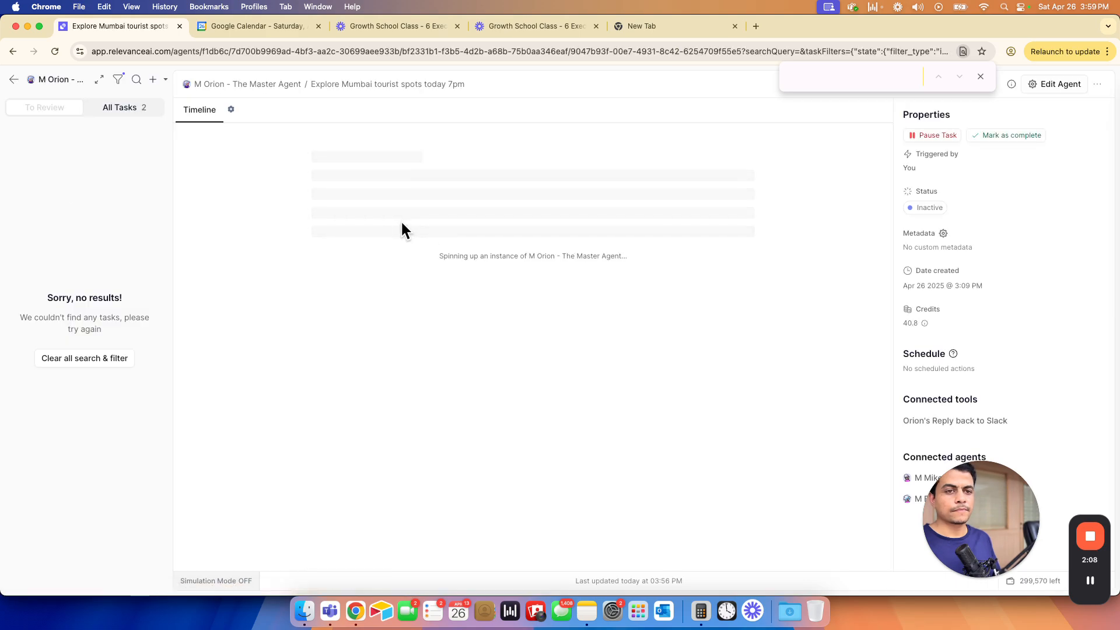
pyautogui.click(119, 112)
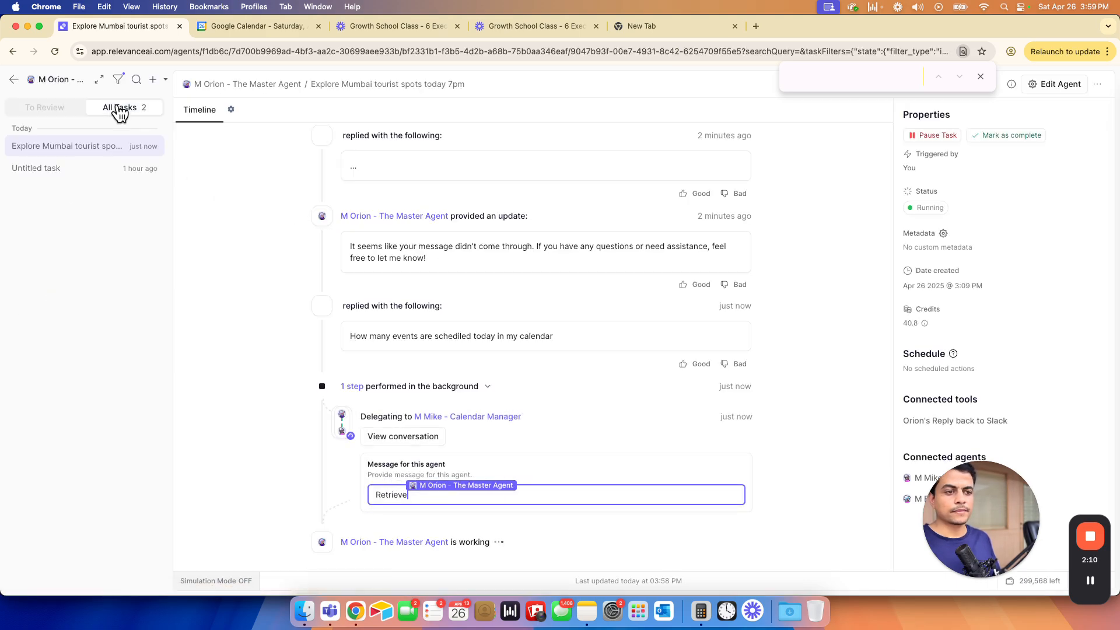
pyautogui.moveTo(357, 337); pyautogui.dragTo(548, 336)
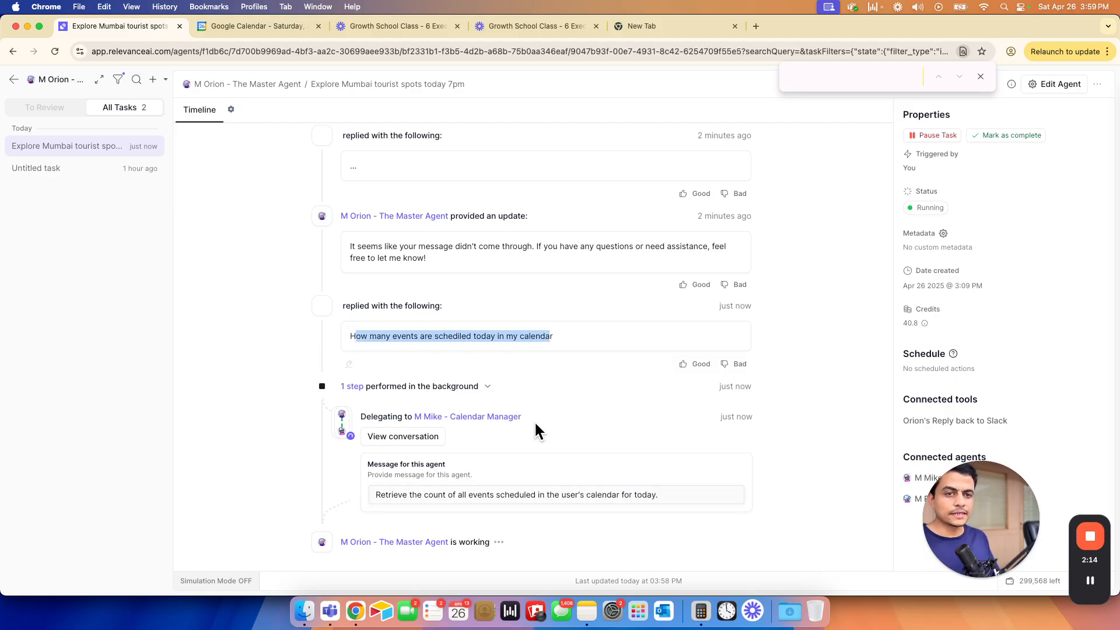
pyautogui.moveTo(989, 513); pyautogui.dragTo(1048, 288)
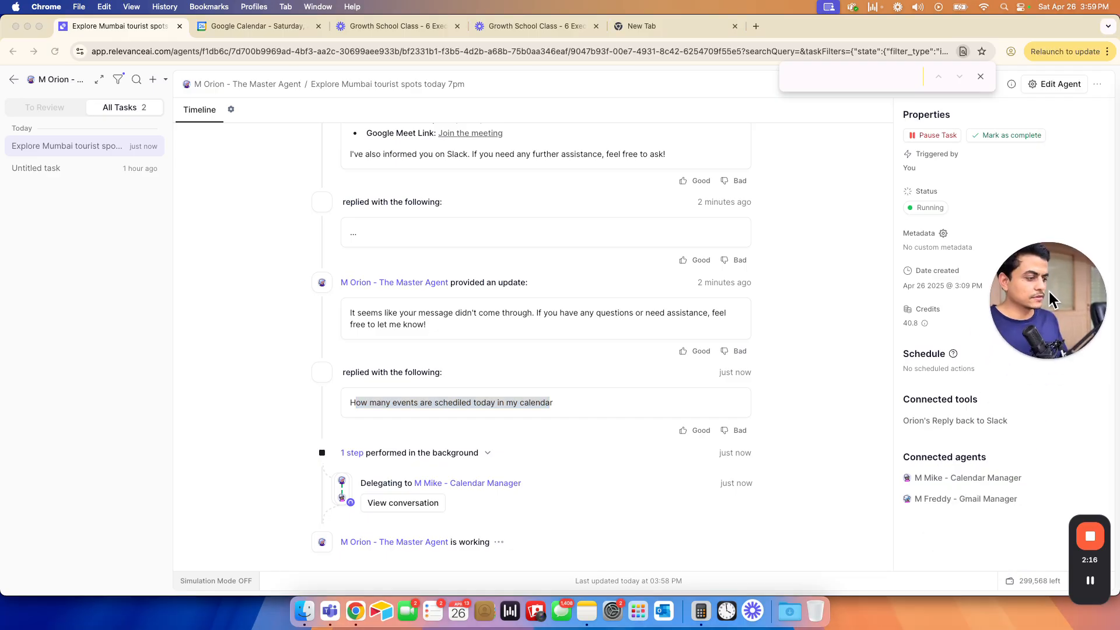
pyautogui.click(251, 377)
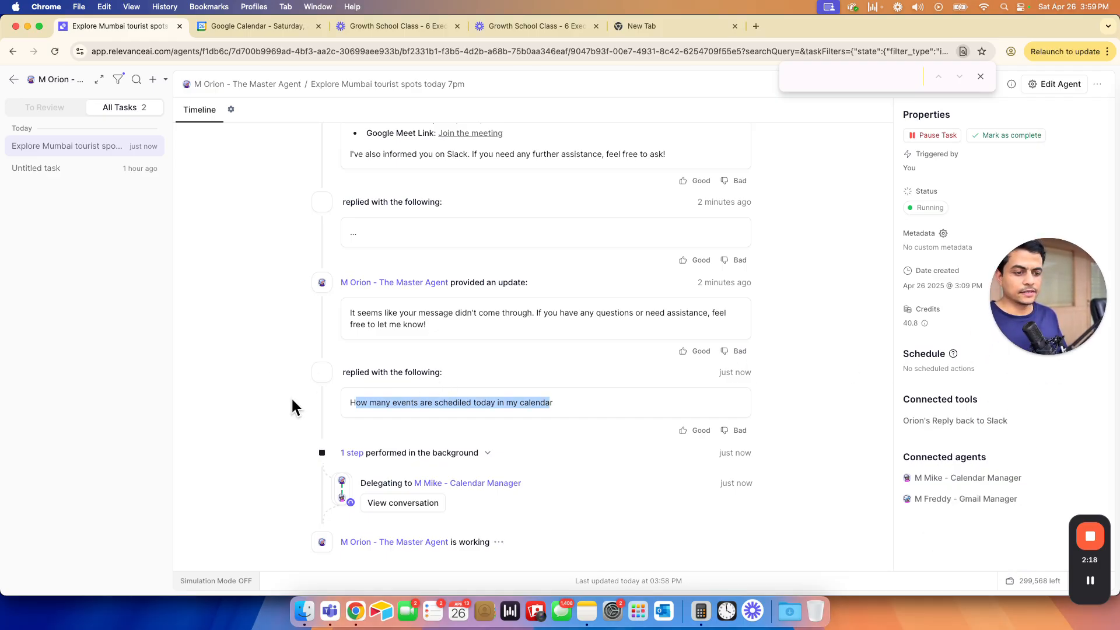
# - Read the calendar manager's reply: one event, City Visit, 8:00–10:00 PM
pyautogui.click(404, 503)
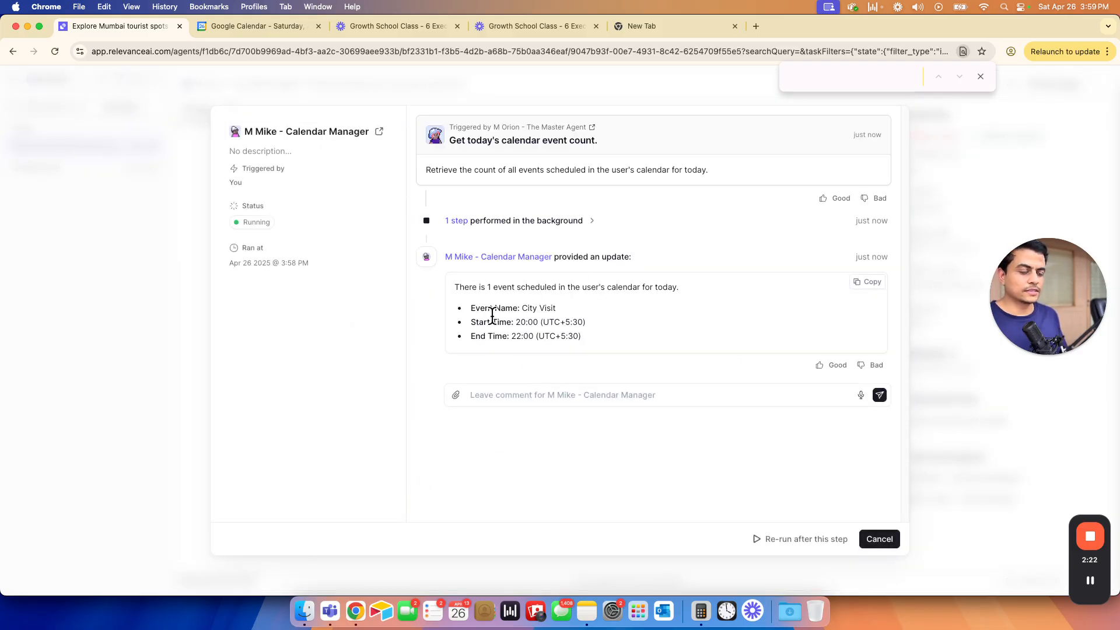
pyautogui.moveTo(485, 308); pyautogui.dragTo(574, 337)
pyautogui.moveTo(456, 287); pyautogui.dragTo(525, 327)
pyautogui.click(457, 371)
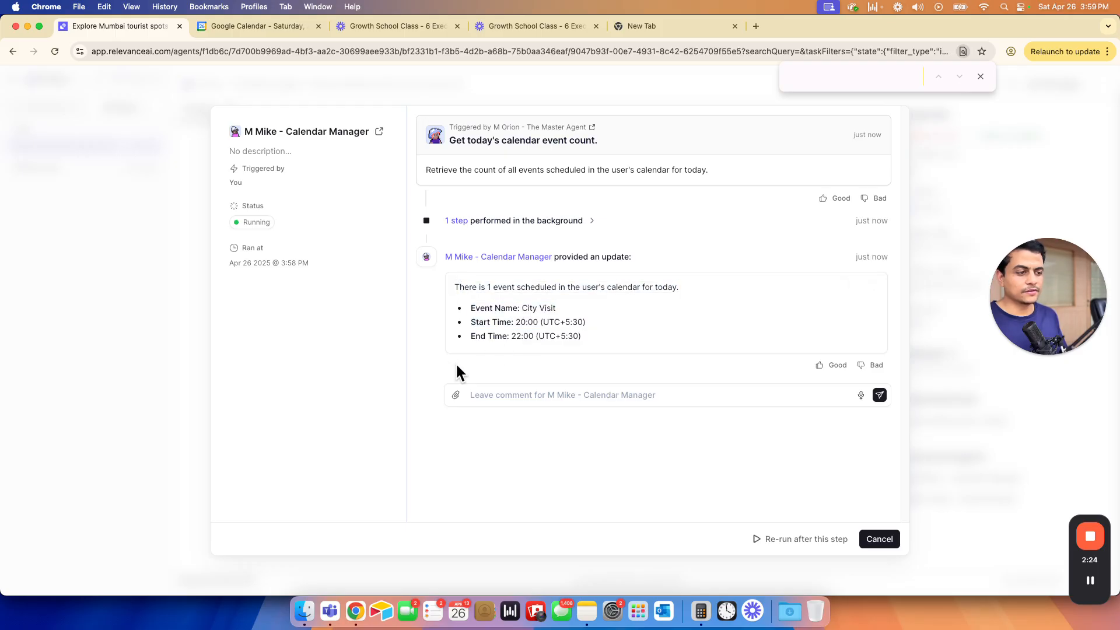
pyautogui.click(879, 543)
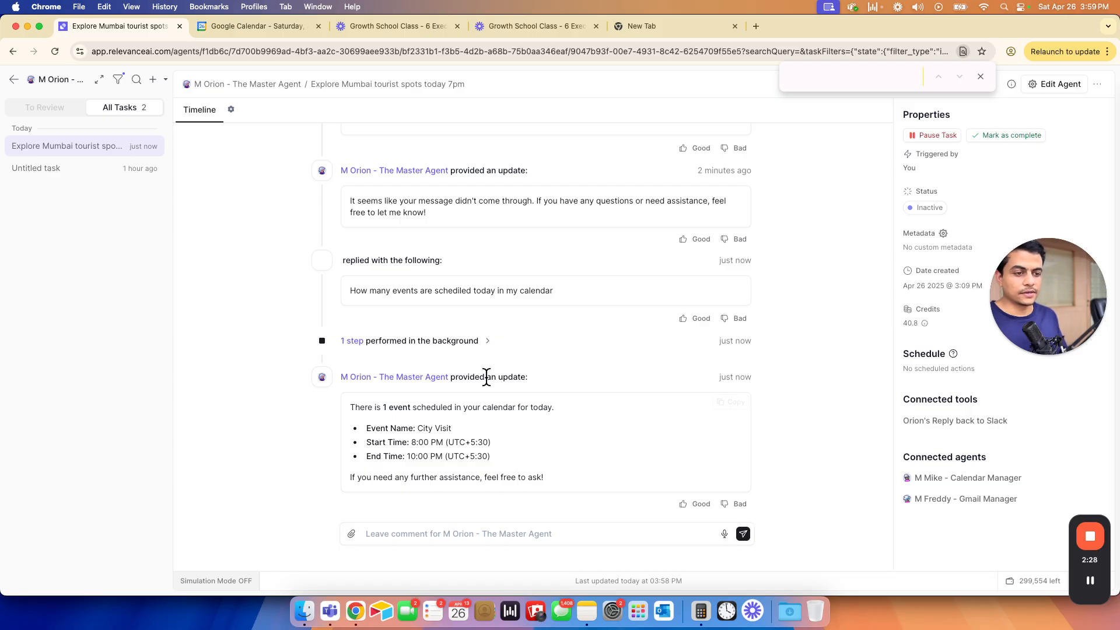
pyautogui.press('super+grave')
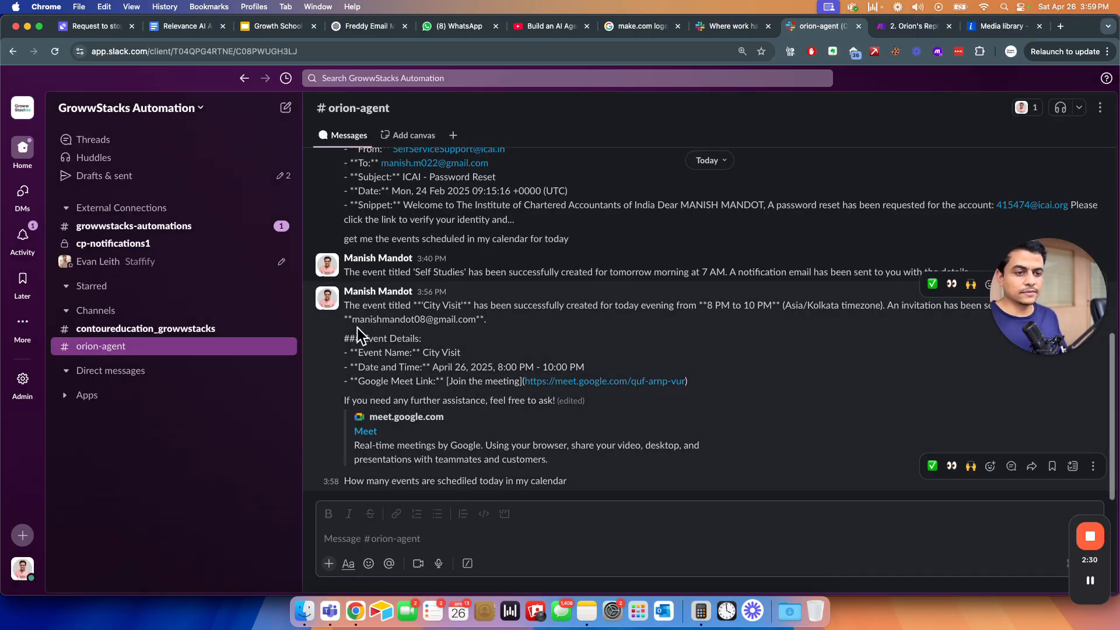
pyautogui.moveTo(346, 306); pyautogui.dragTo(457, 385)
pyautogui.click(456, 383)
pyautogui.moveTo(352, 481); pyautogui.dragTo(562, 479)
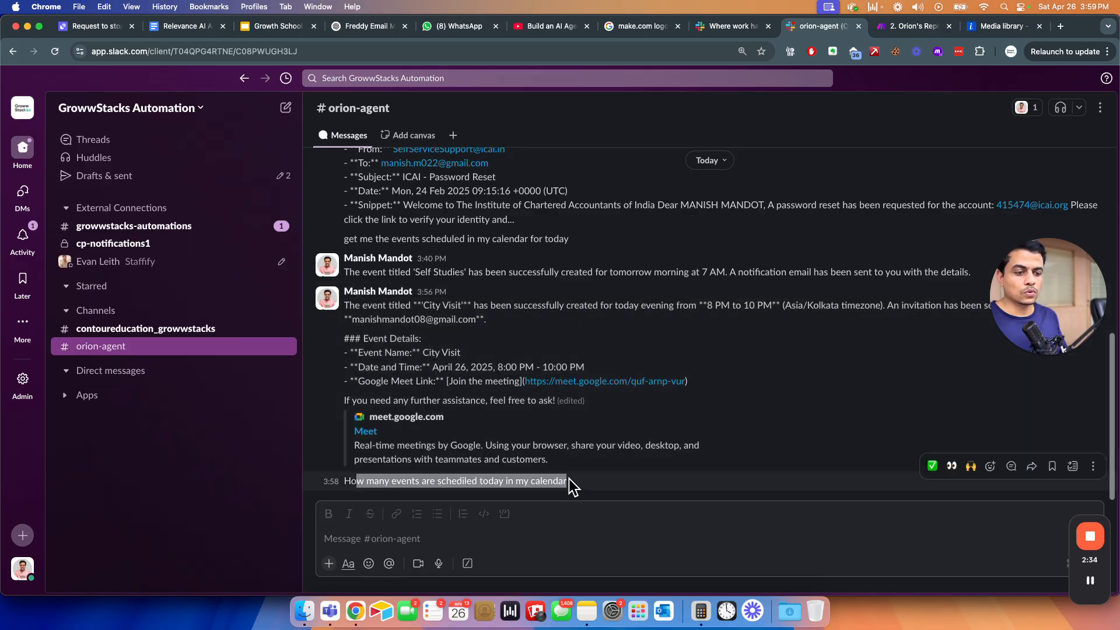
pyautogui.press('super+grave')
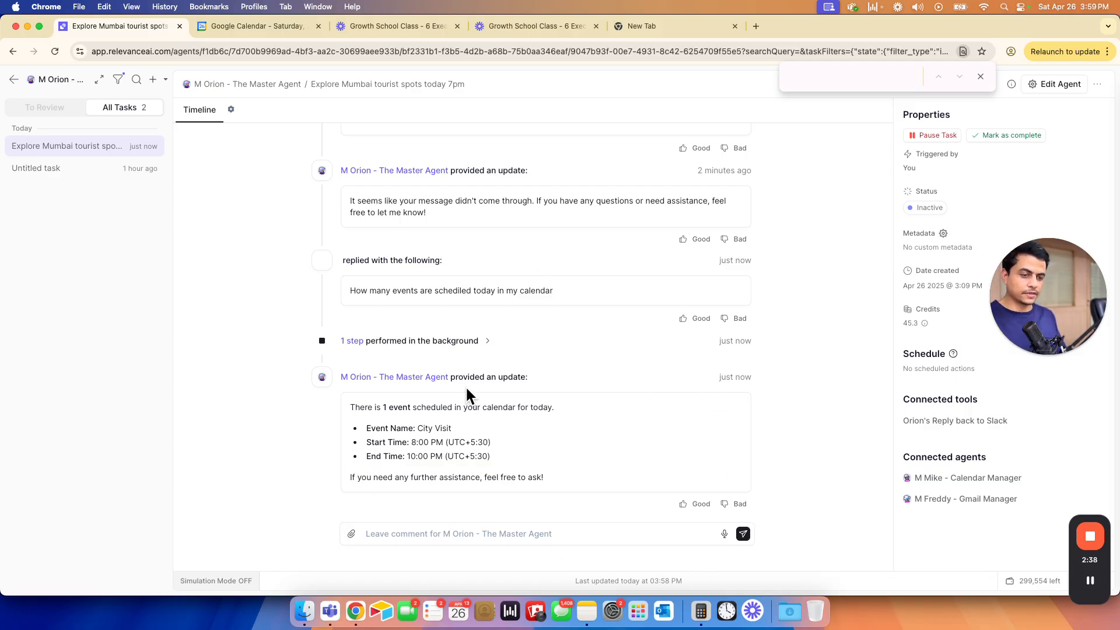
# - Reply 'Send to slack' in Orion's task comment box
pyautogui.click(415, 532)
pyautogui.write('Send to slack')
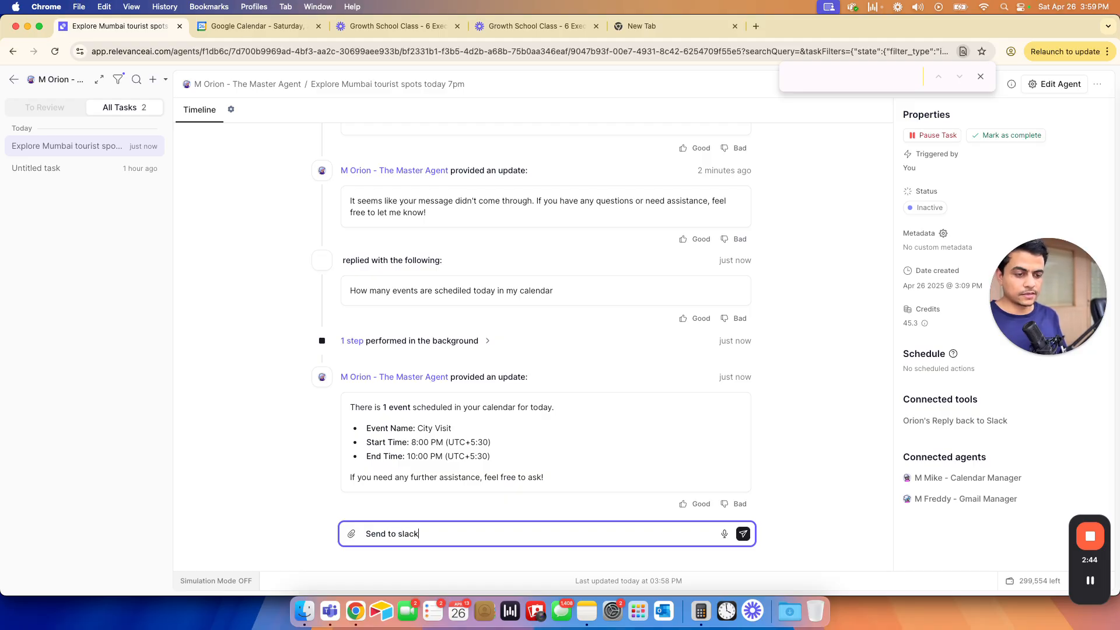
pyautogui.press('Return')
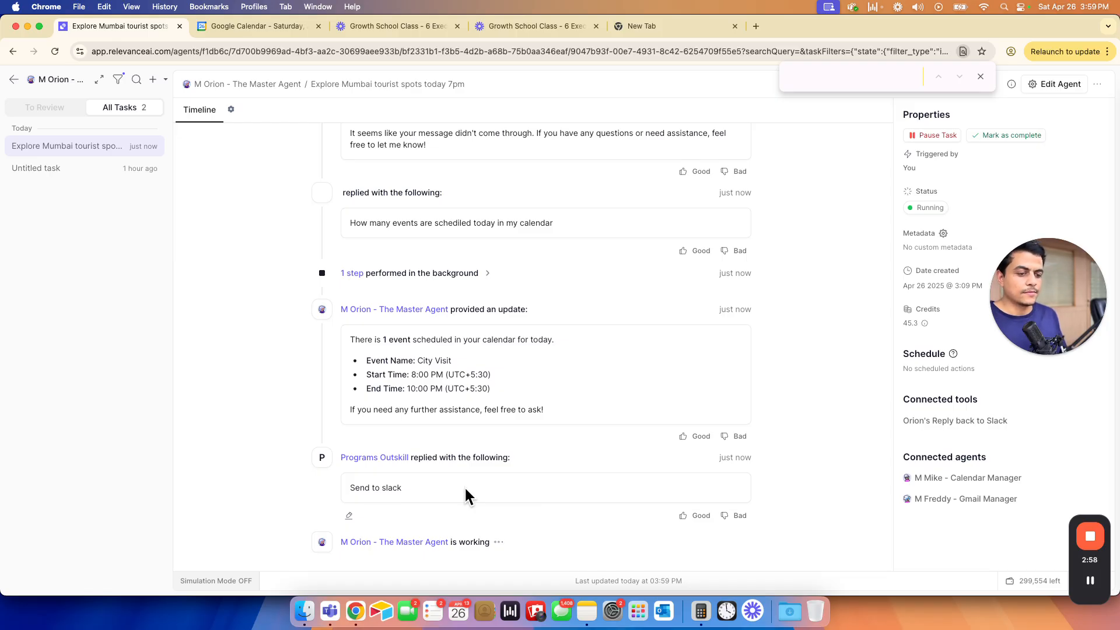
pyautogui.moveTo(363, 498); pyautogui.dragTo(357, 515)
pyautogui.press('super+grave')
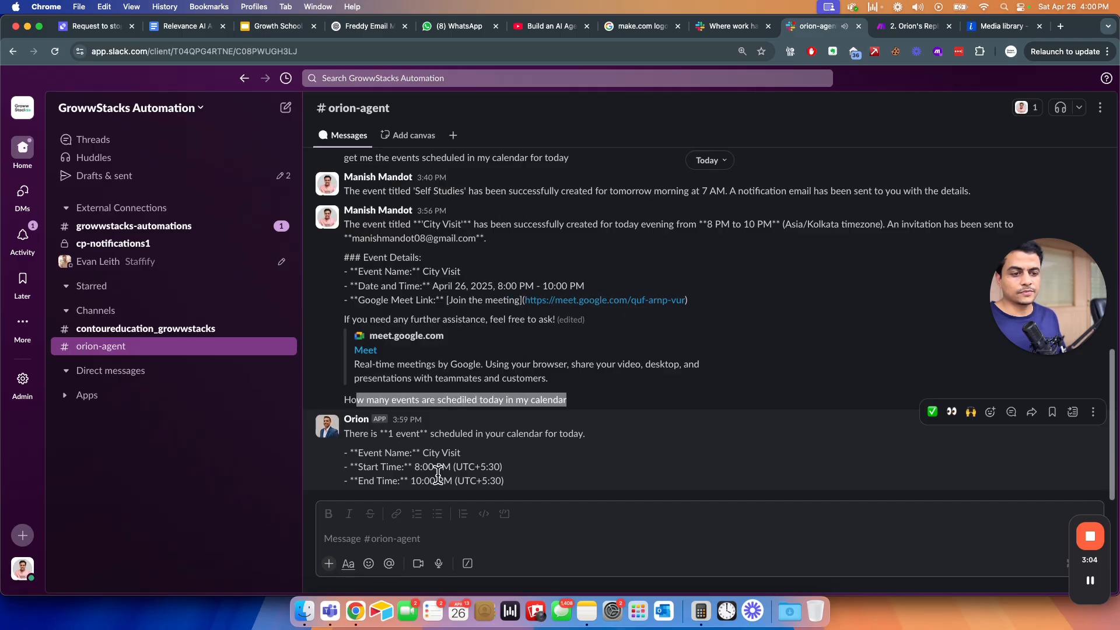
# - Confirm Orion's City Visit 8:00–10:00 PM reply in Slack, then edit the Orion agent
pyautogui.click(419, 471)
pyautogui.moveTo(350, 434)
pyautogui.mouseDown()
pyautogui.moveTo(486, 485)
pyautogui.moveTo(368, 440)
pyautogui.mouseUp()
pyautogui.press('super+grave')
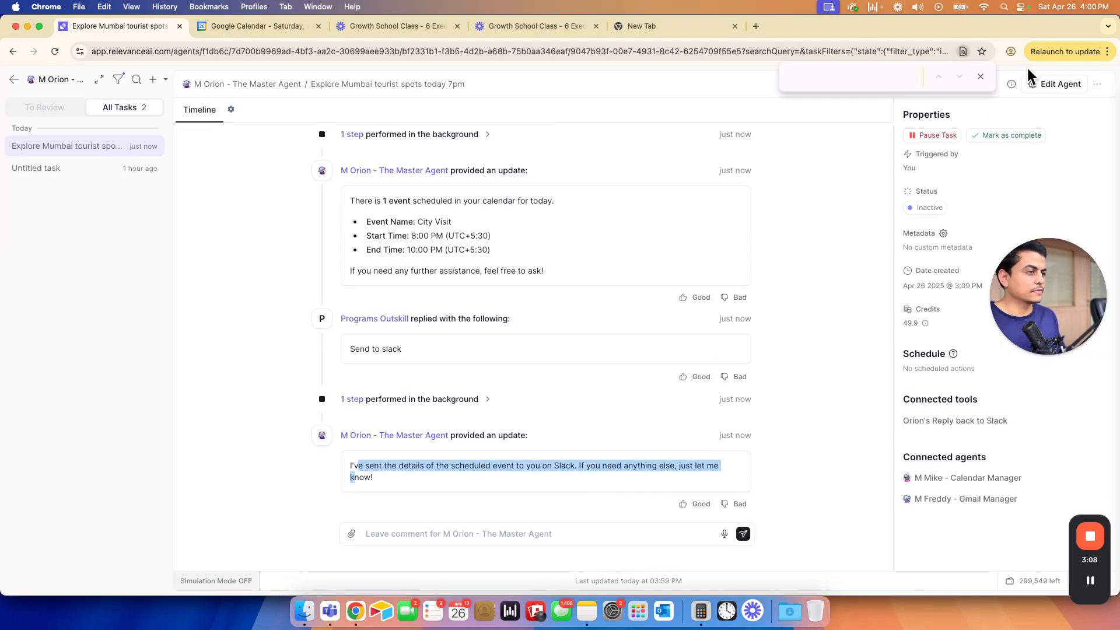
pyautogui.click(1036, 82)
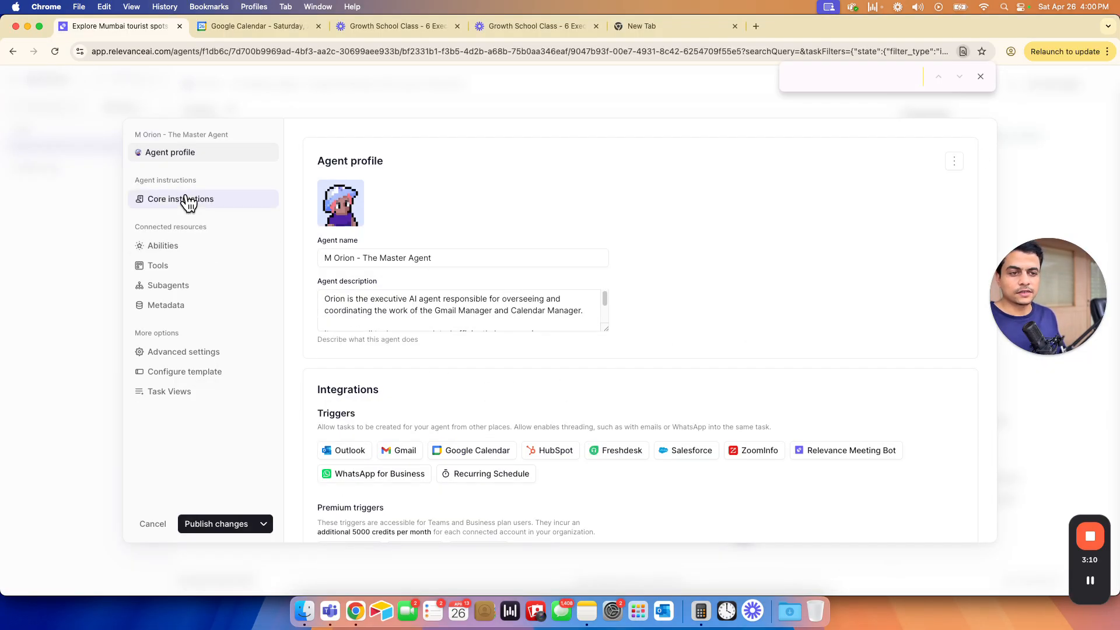
# - Show Orion's core instructions and review the rule about sending output to Slack
pyautogui.click(186, 199)
pyautogui.moveTo(320, 485); pyautogui.dragTo(505, 489)
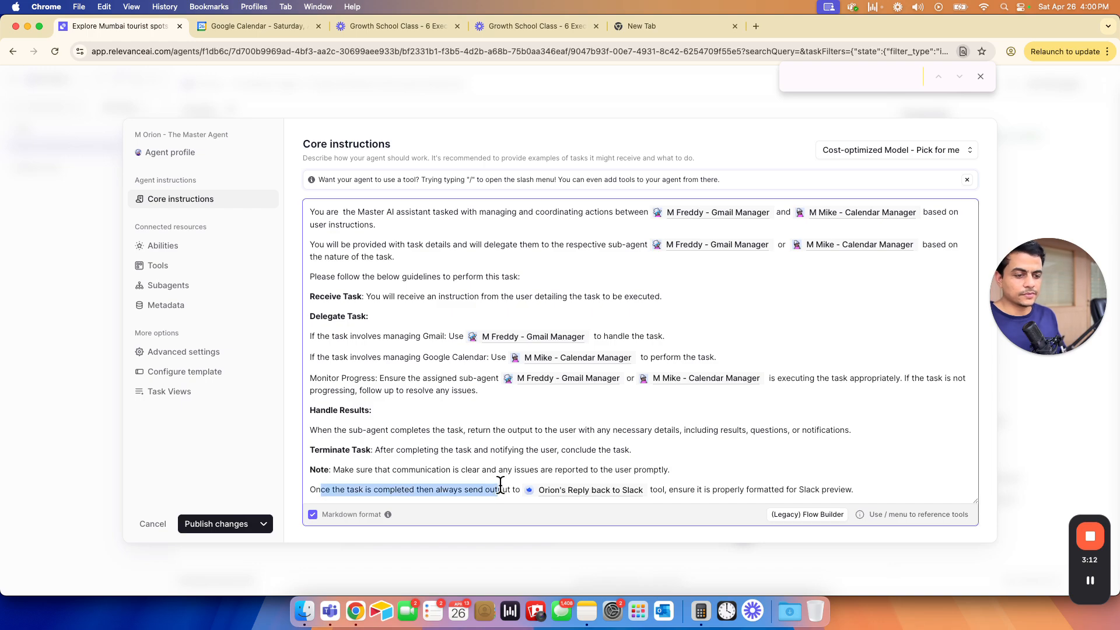
pyautogui.moveTo(656, 490); pyautogui.dragTo(847, 490)
pyautogui.click(863, 492)
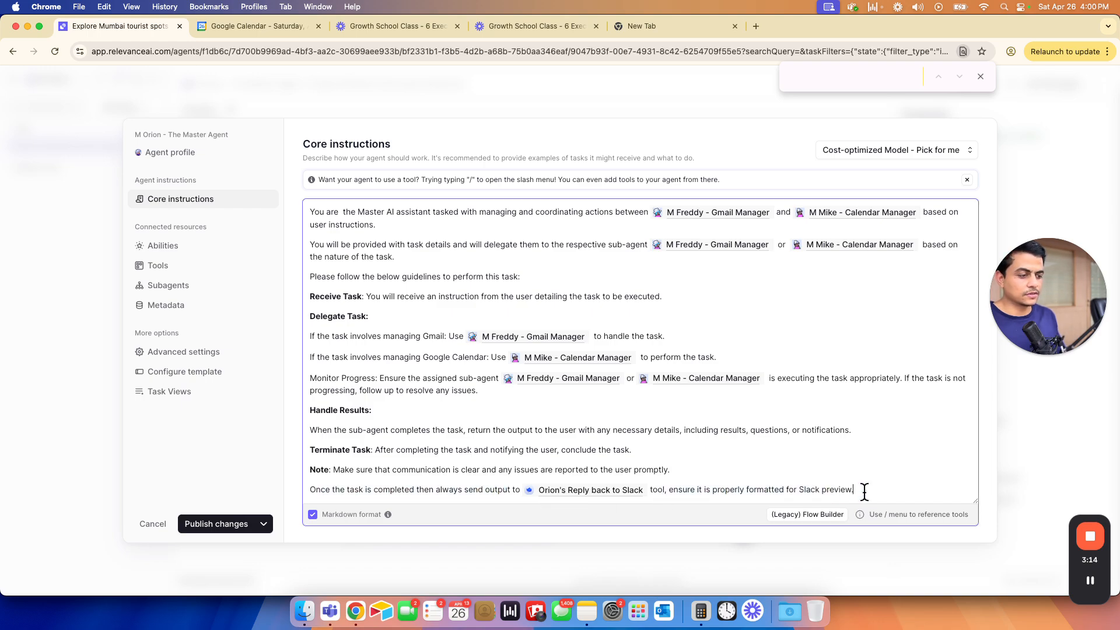
# - Remove the extra space after 'You are' and select the last instruction line
pyautogui.moveTo(529, 359)
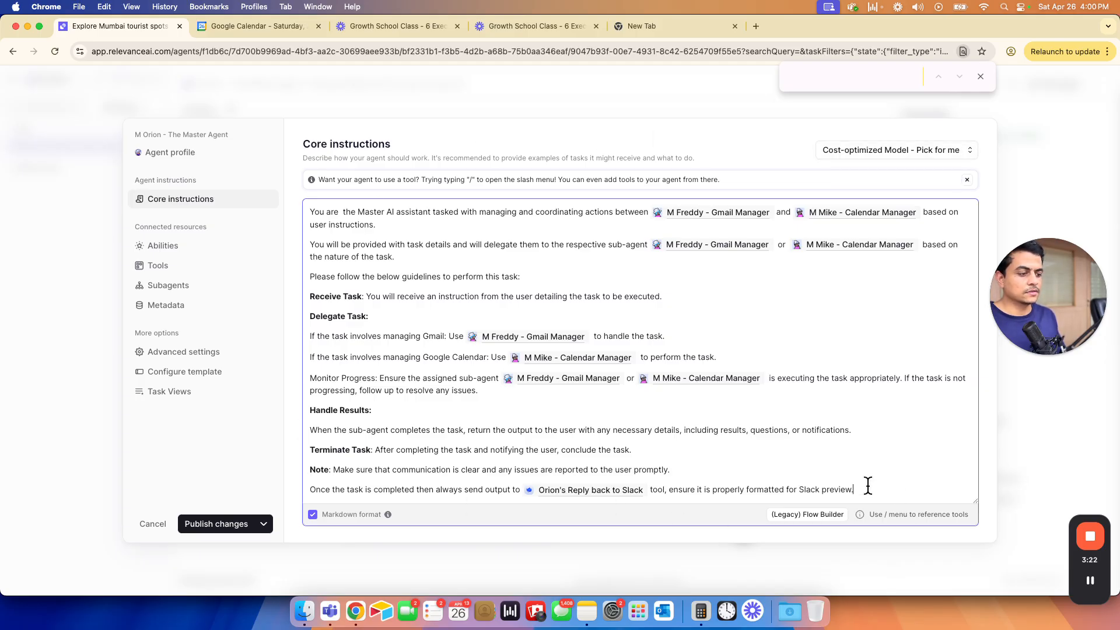
pyautogui.press('Return')
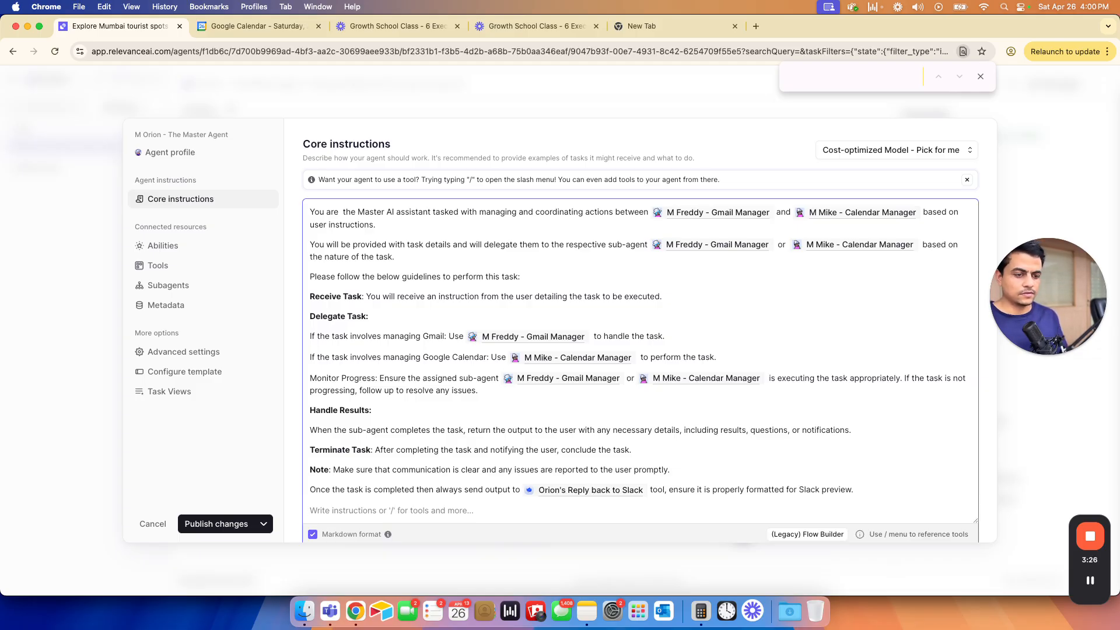
pyautogui.press('BackSpace')
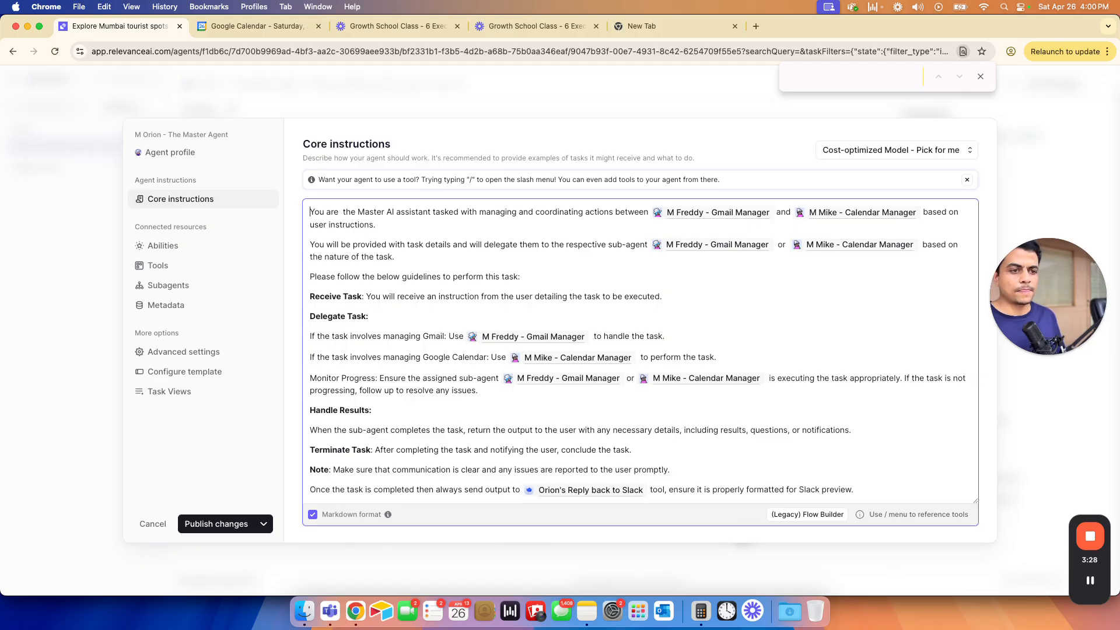
pyautogui.press('BackSpace')
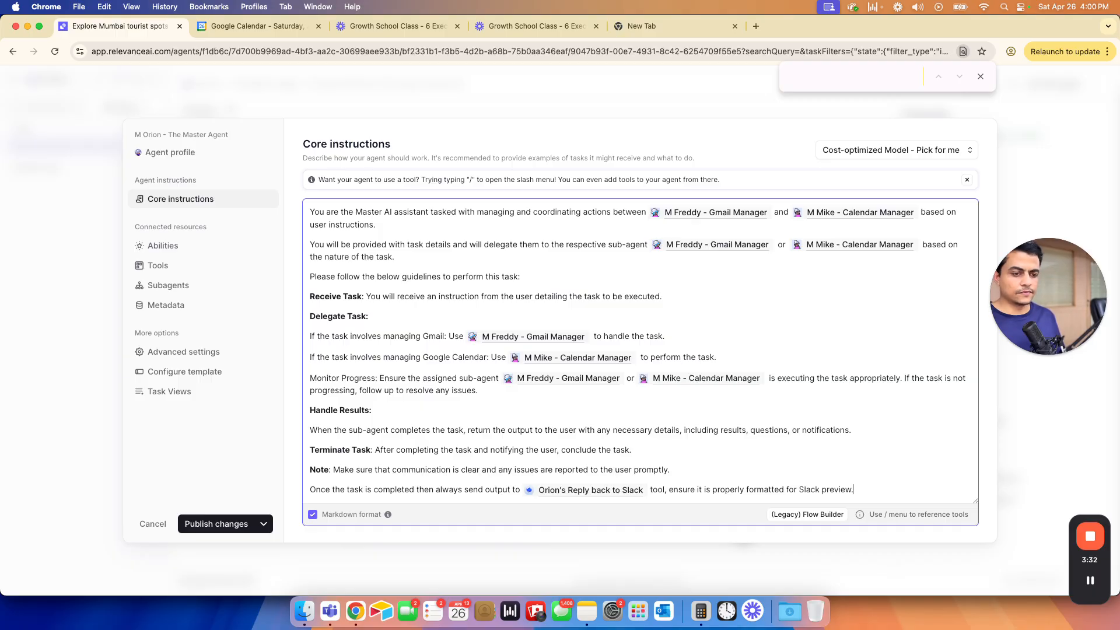
pyautogui.press('super+shift+Left')
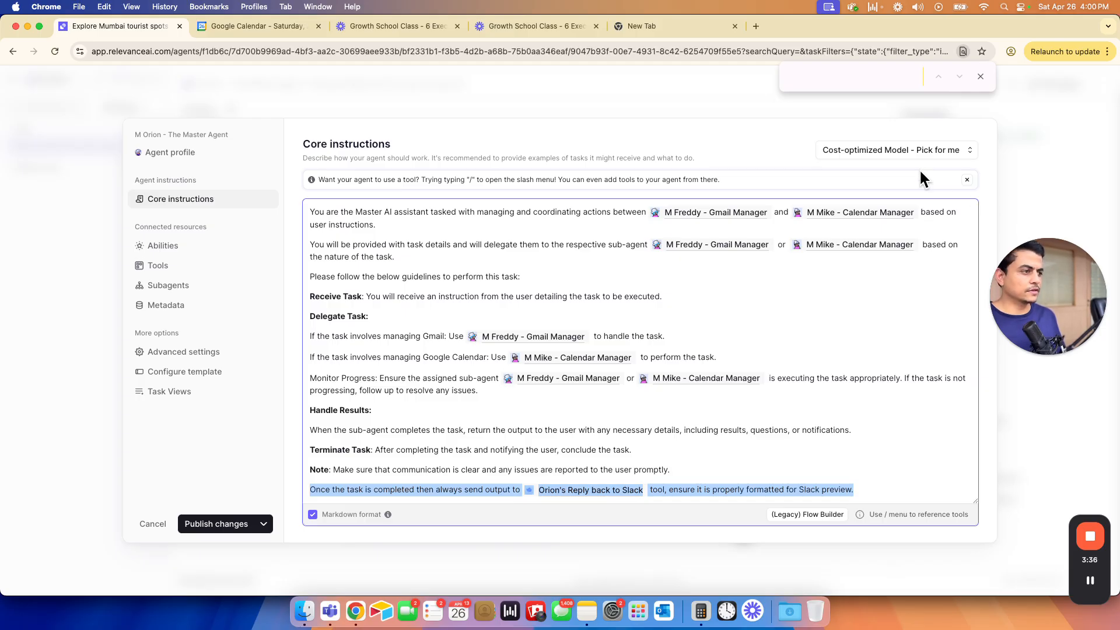
pyautogui.click(907, 155)
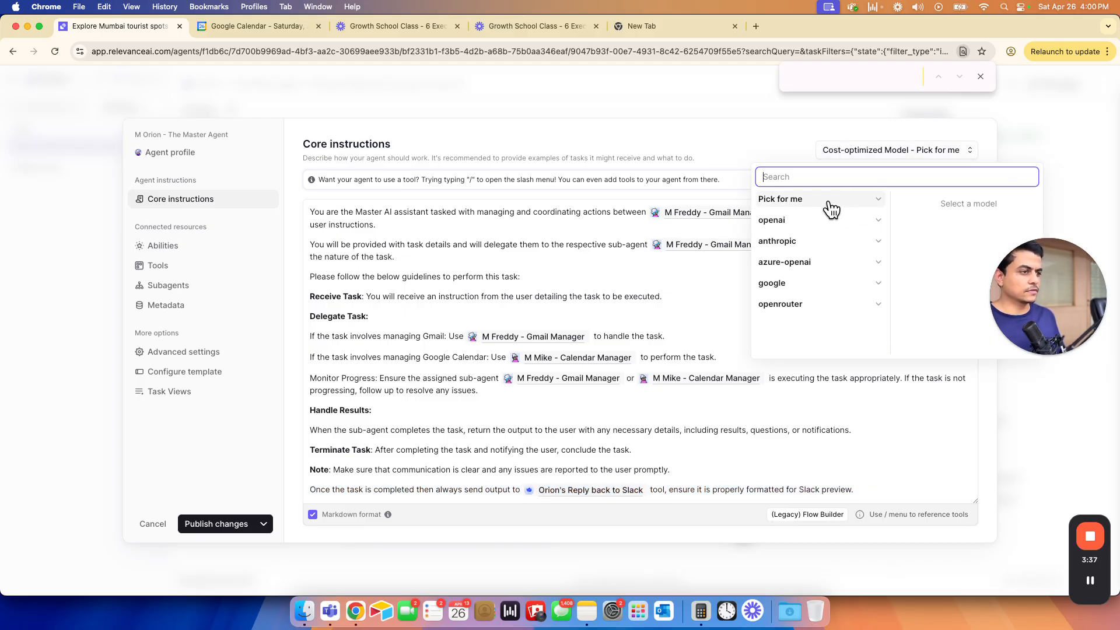
# - Switch the master agent's model to OpenAI GPT 4o mini (Latest)
pyautogui.click(789, 199)
pyautogui.click(795, 224)
pyautogui.click(814, 239)
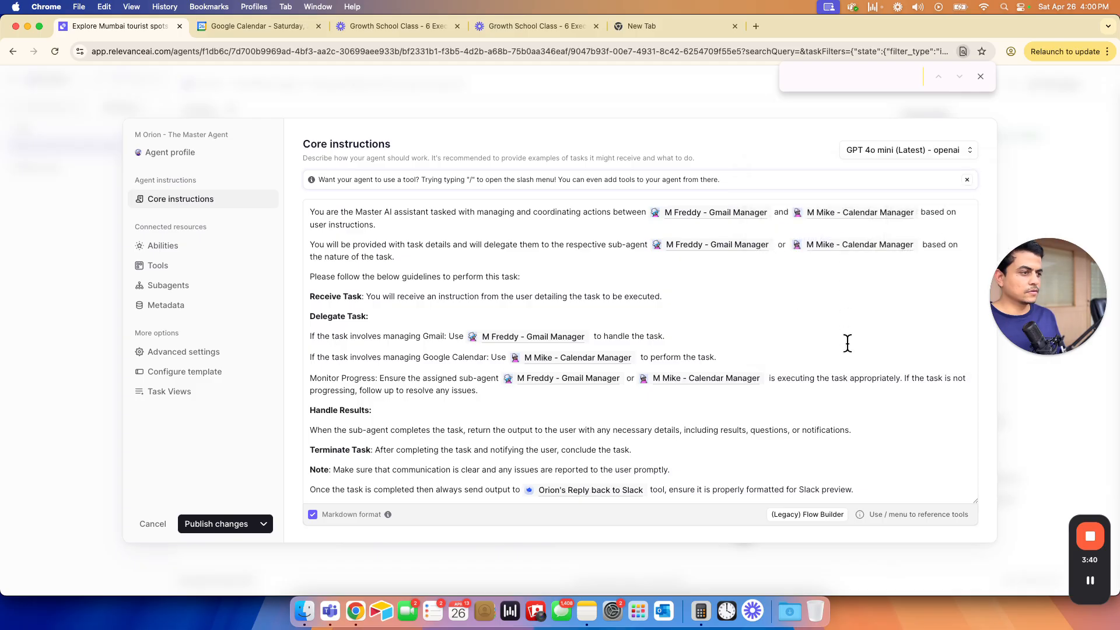
# - Start a new instruction line: 'Once you get the update from' M Mike or M Freddy
pyautogui.click(860, 488)
pyautogui.press('Return')
pyautogui.press('Return')
pyautogui.write("Don't ")
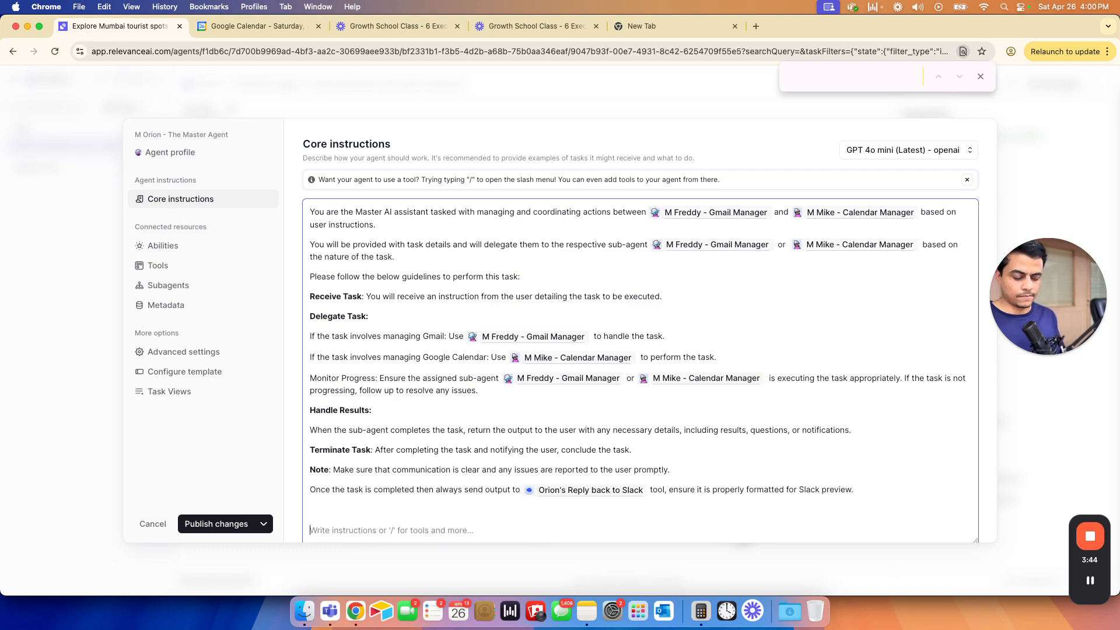
pyautogui.write('forget to send the final')
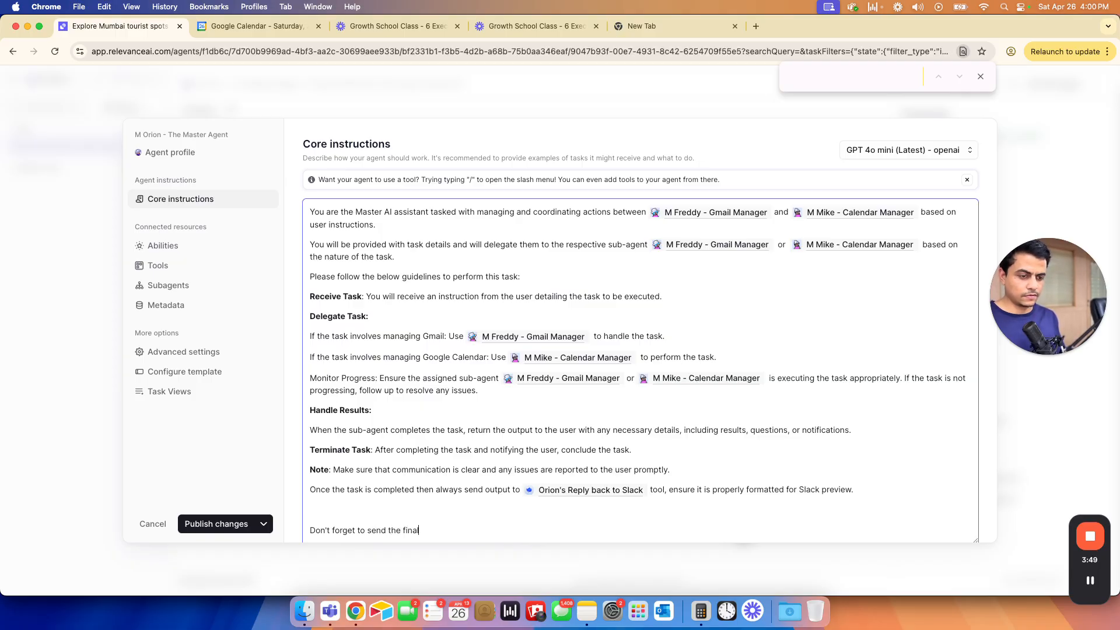
pyautogui.click(310, 530)
pyautogui.write('Once yo ')
pyautogui.write('u get the u')
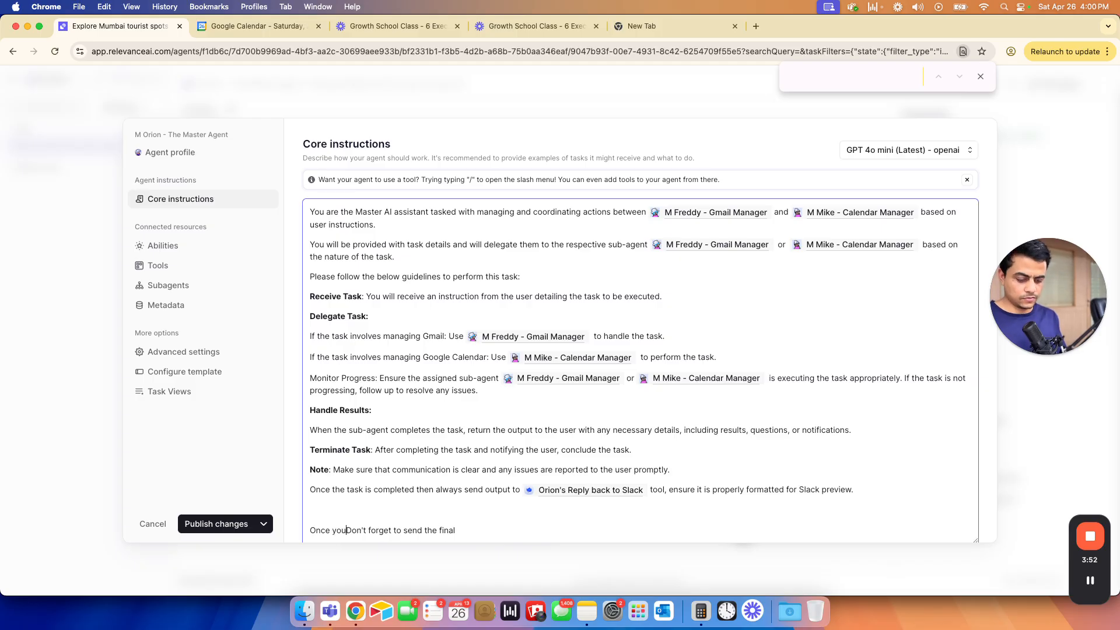
pyautogui.write('pdate from ')
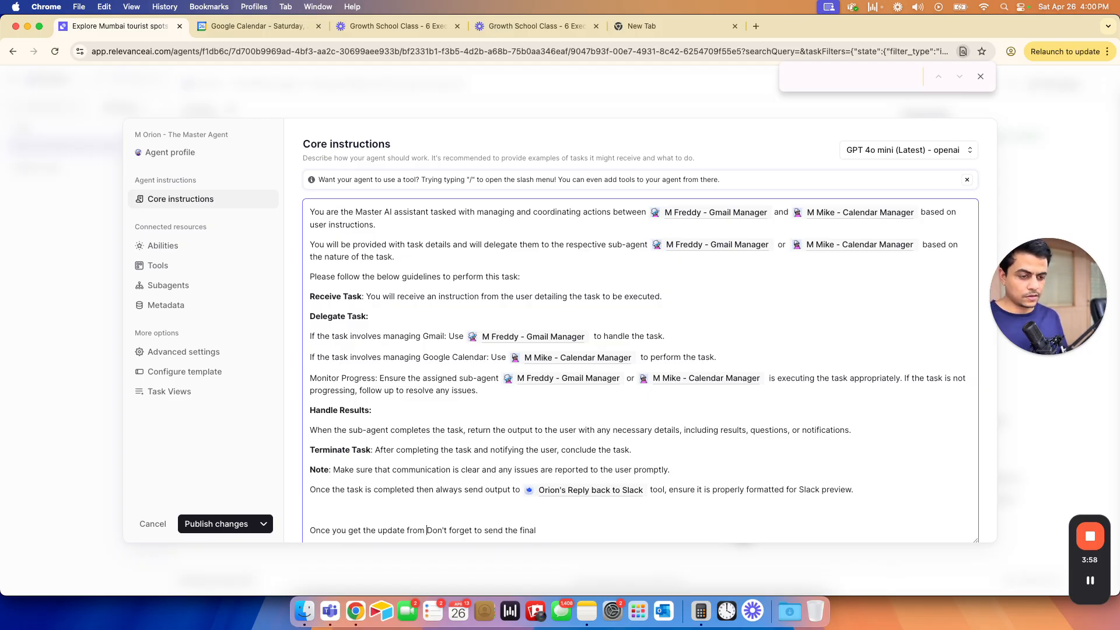
pyautogui.write('/')
pyautogui.press('Return')
pyautogui.press('Down')
pyautogui.press('Return')
pyautogui.write('or ')
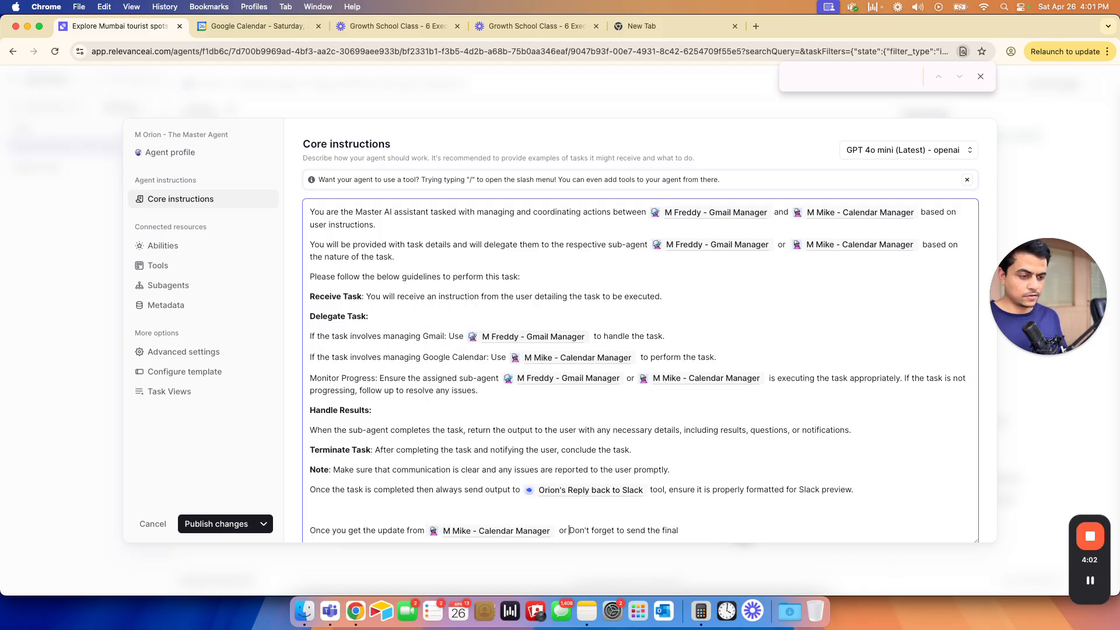
pyautogui.write('/')
pyautogui.press('Down')
pyautogui.press('Up')
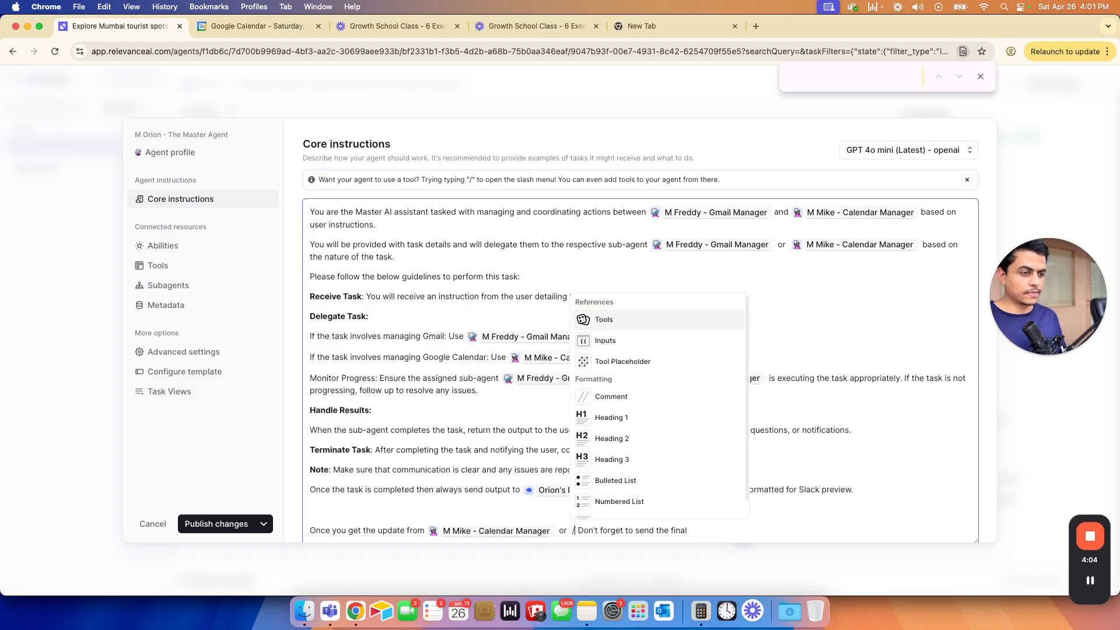
pyautogui.press('Return')
pyautogui.press('Down')
pyautogui.press('Down')
pyautogui.press('Return')
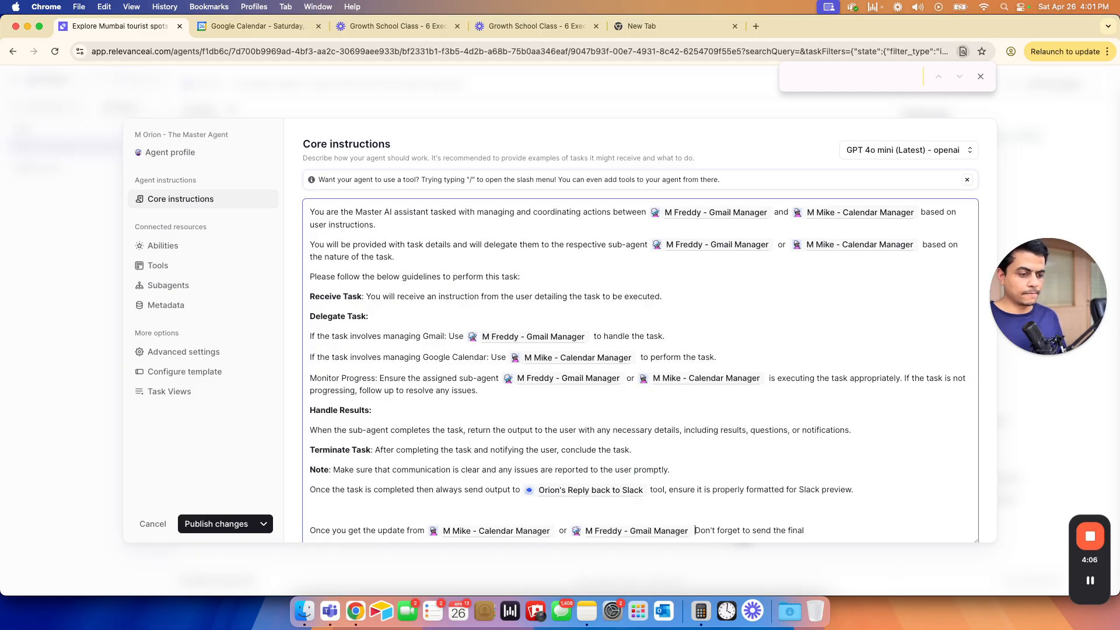
# - End the line by sending the final update to Slack via Orion's Reply back to Slack, and publish
pyautogui.write('the final update to me at')
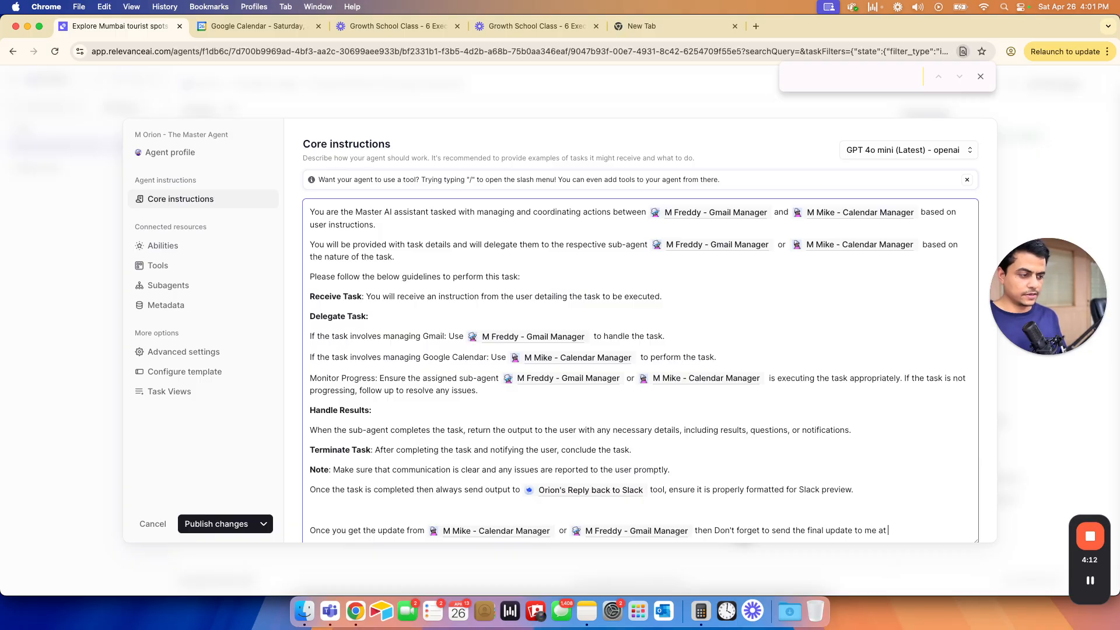
pyautogui.write(' Slack using /')
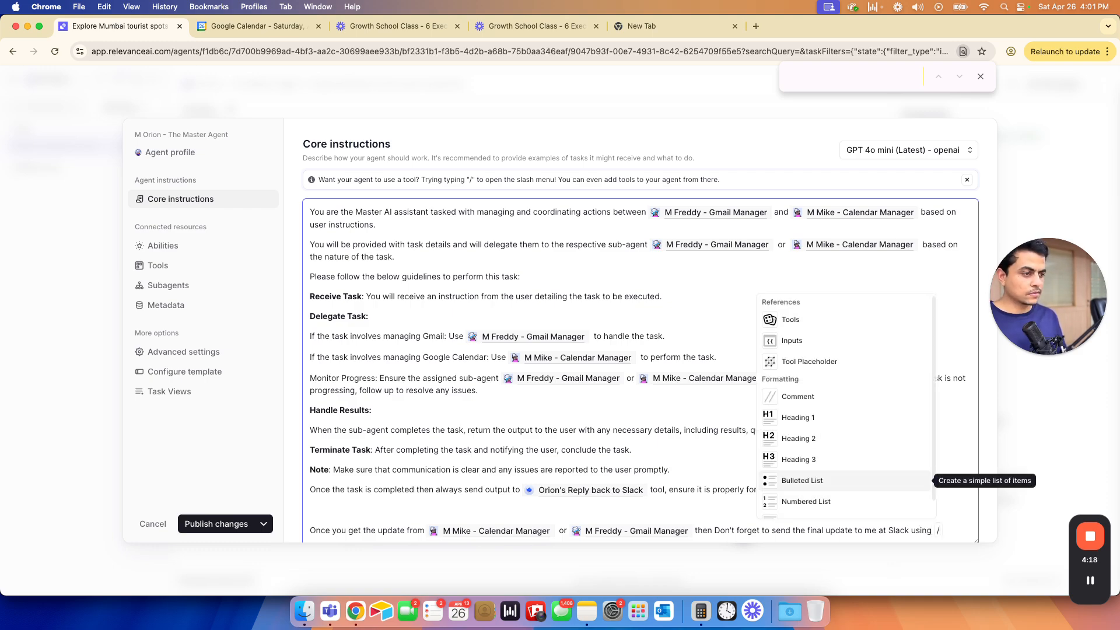
pyautogui.click(805, 320)
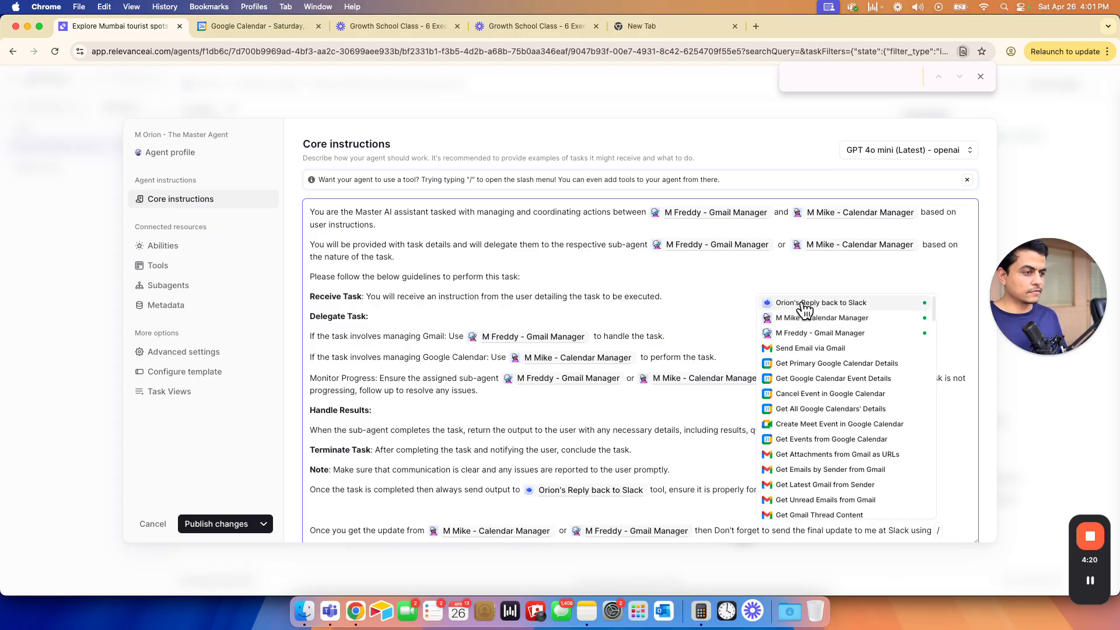
pyautogui.click(803, 297)
pyautogui.write('tool.')
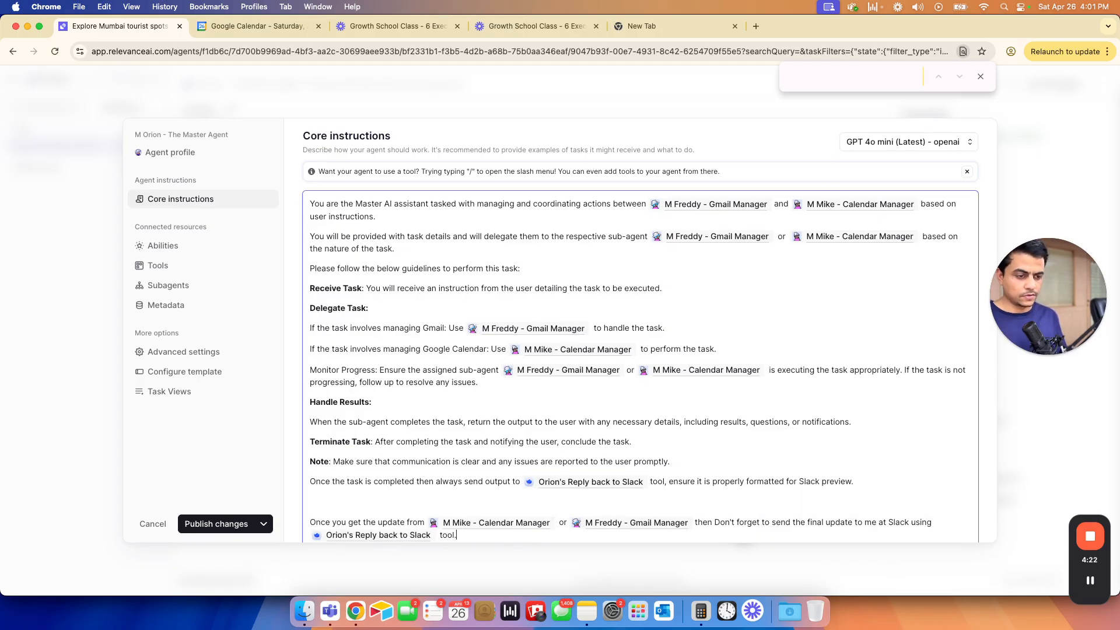
pyautogui.scroll(-1, 440, 453)
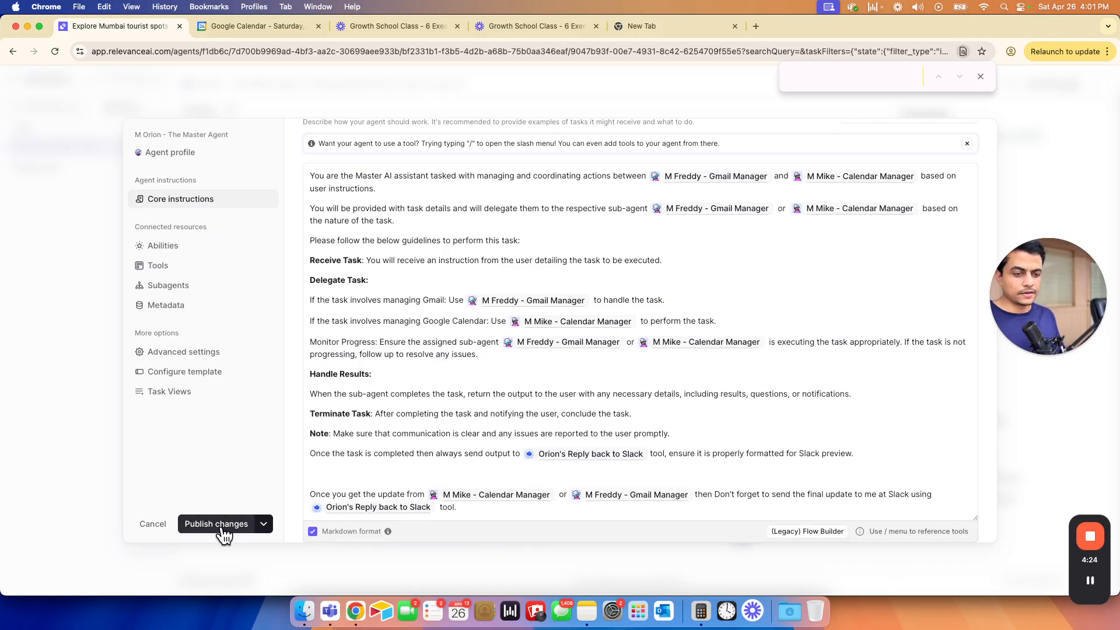
pyautogui.click(222, 525)
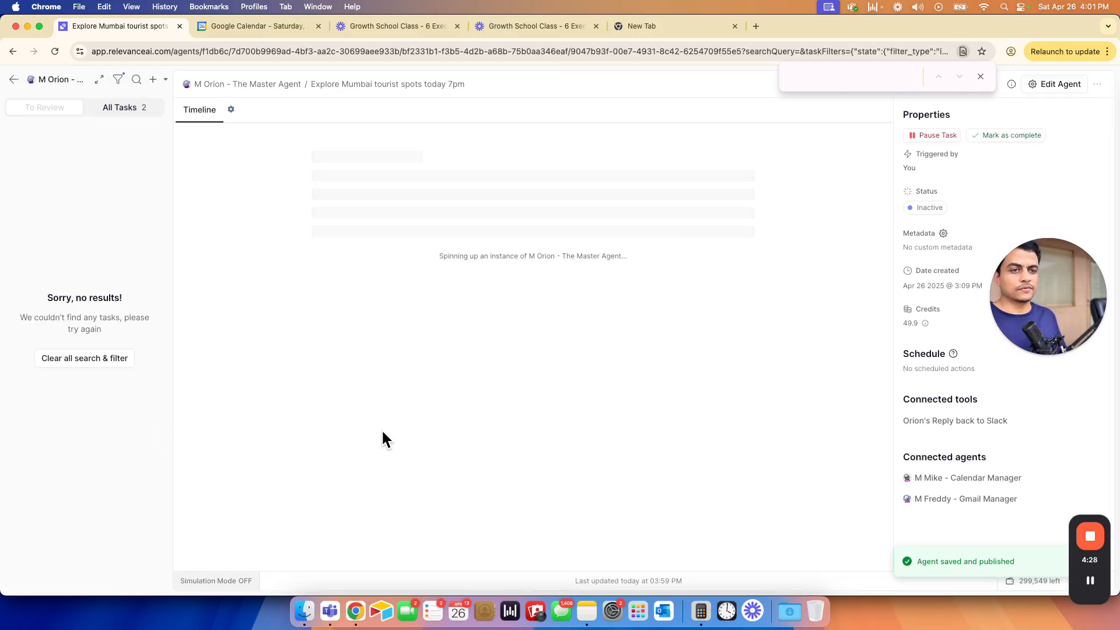
pyautogui.press('super+grave')
# - Post 'Cancel this event' in the orion-agent channel, then return to Relevance AI
pyautogui.click(385, 543)
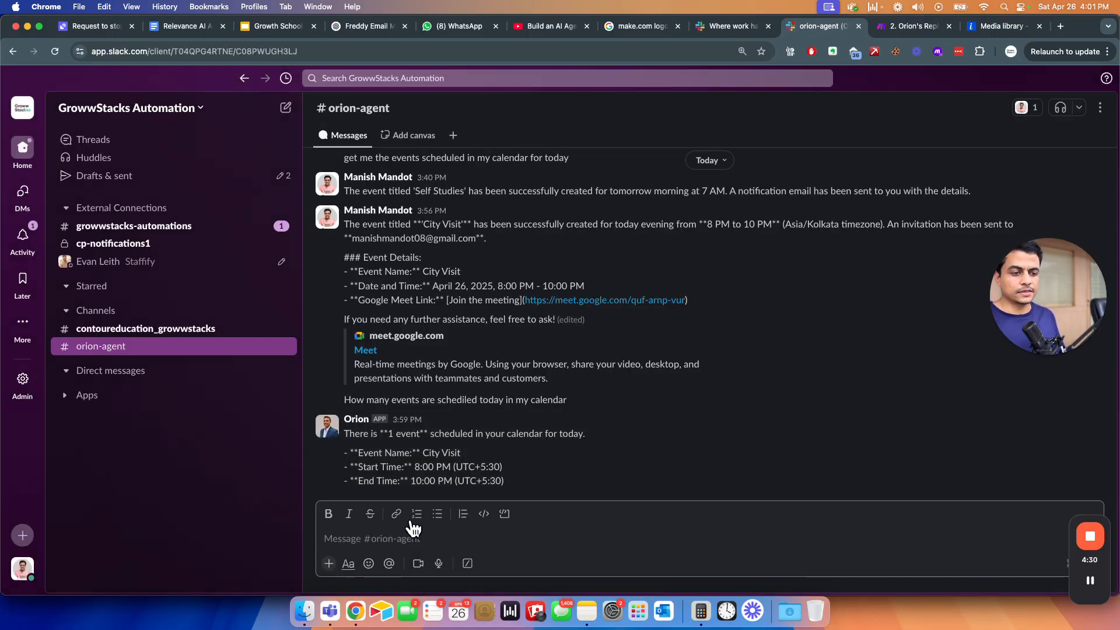
pyautogui.write('Cancel this event')
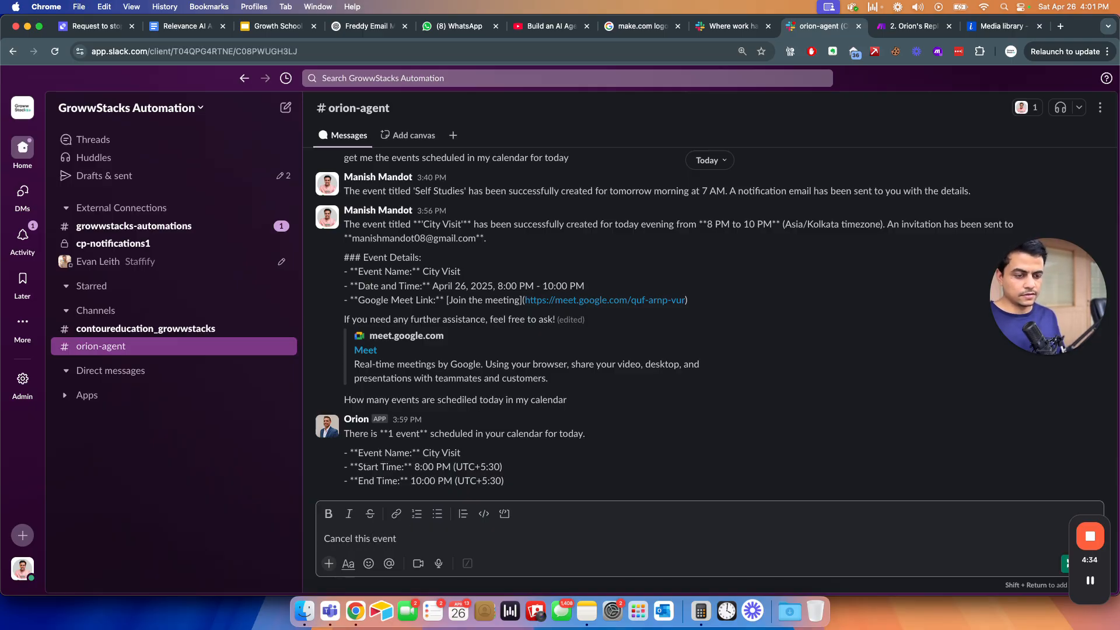
pyautogui.press('Return')
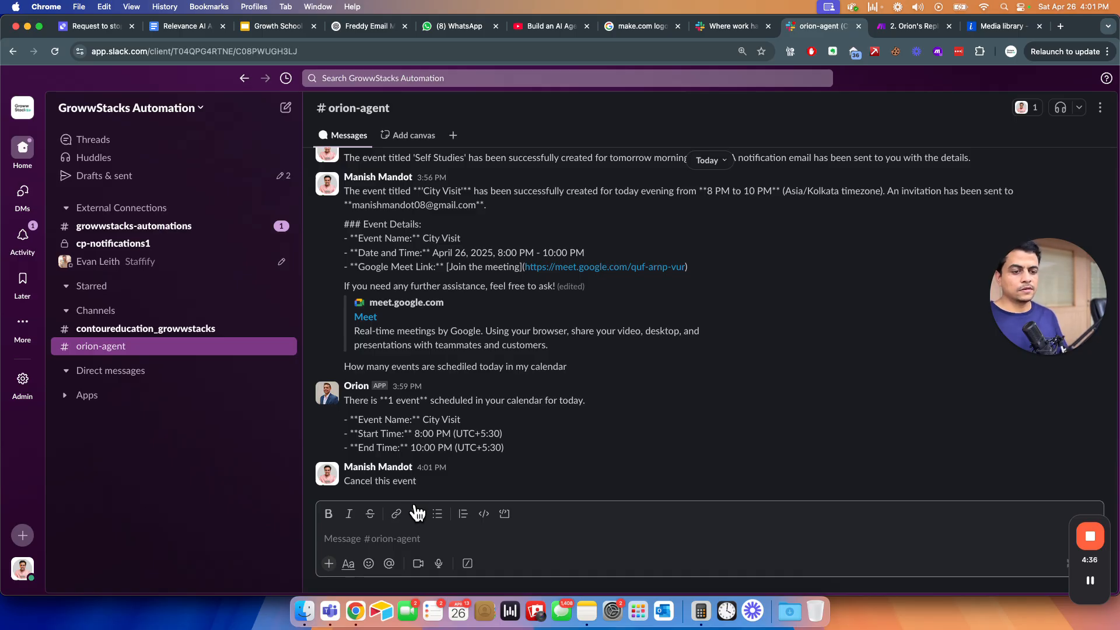
pyautogui.press('super+grave')
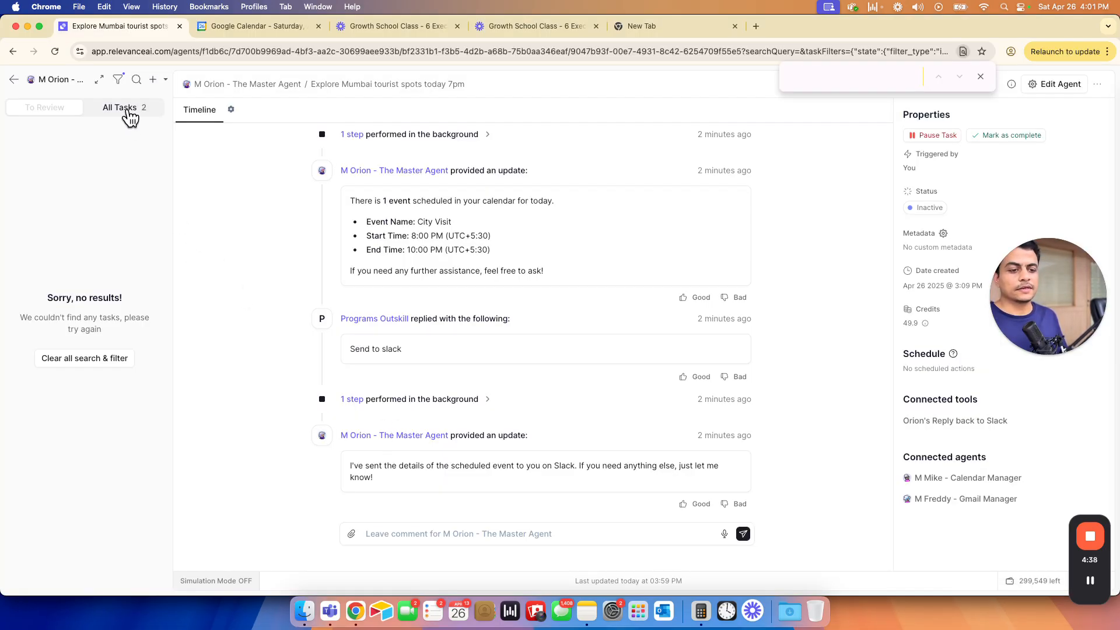
pyautogui.click(124, 111)
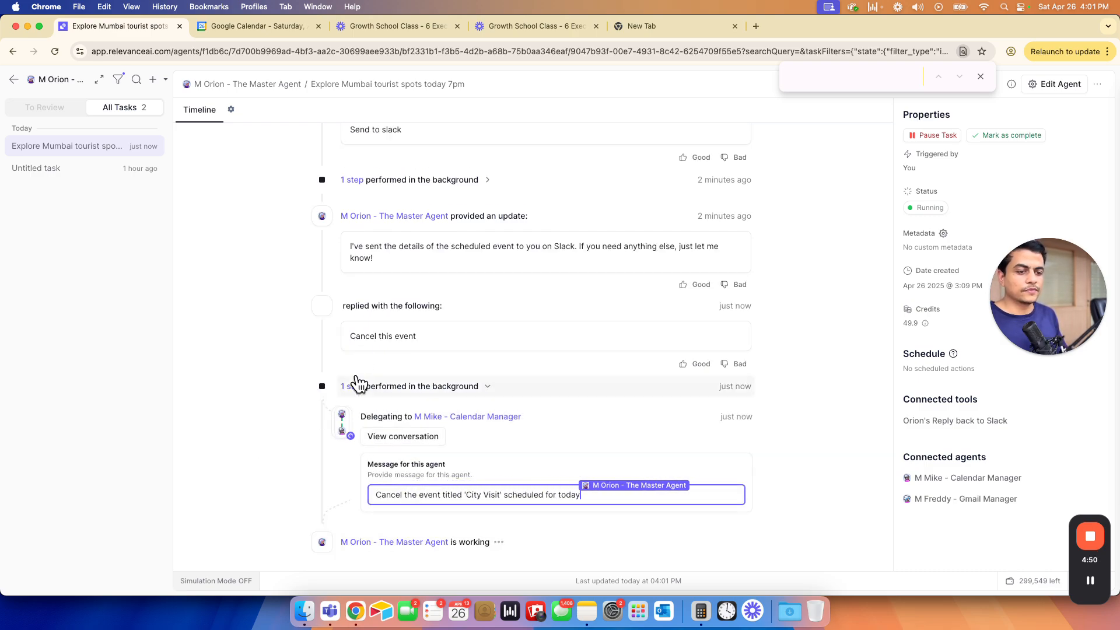
pyautogui.moveTo(354, 336); pyautogui.dragTo(405, 333)
pyautogui.click(266, 363)
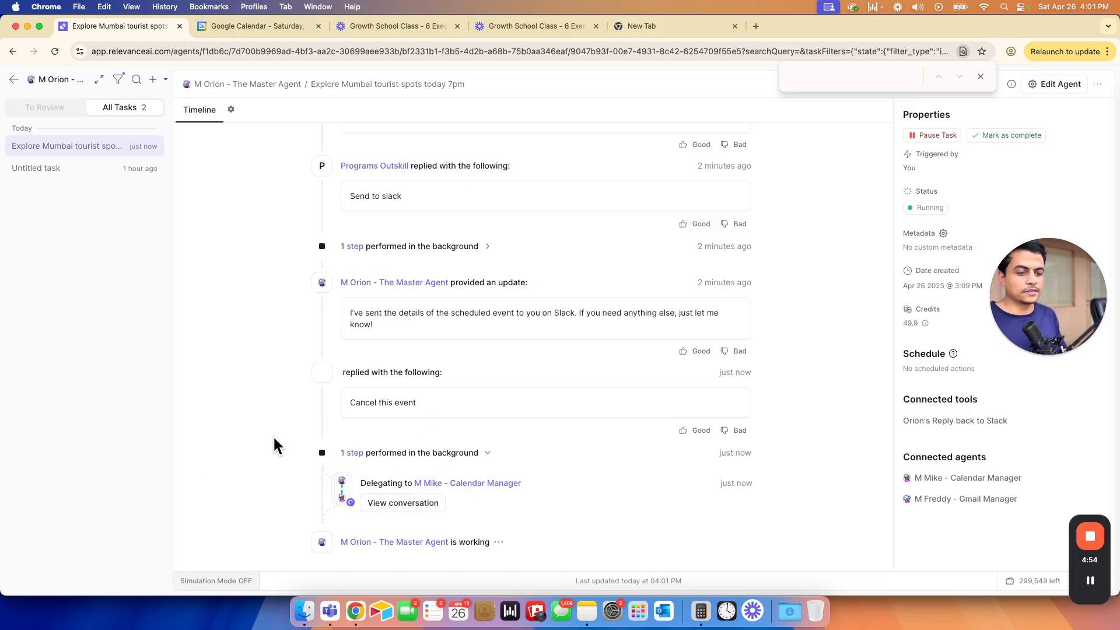
pyautogui.click(423, 504)
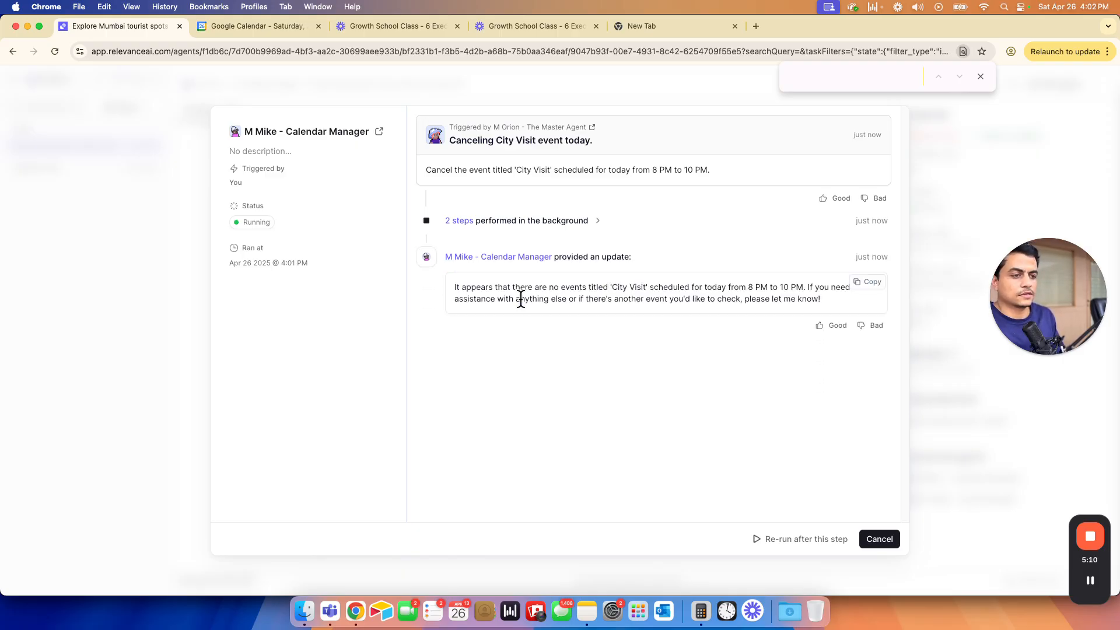
pyautogui.moveTo(472, 289); pyautogui.dragTo(249, 40)
pyautogui.click(508, 295)
# - Check today's Google Calendar events, close the conversation and return to Slack
pyautogui.click(266, 28)
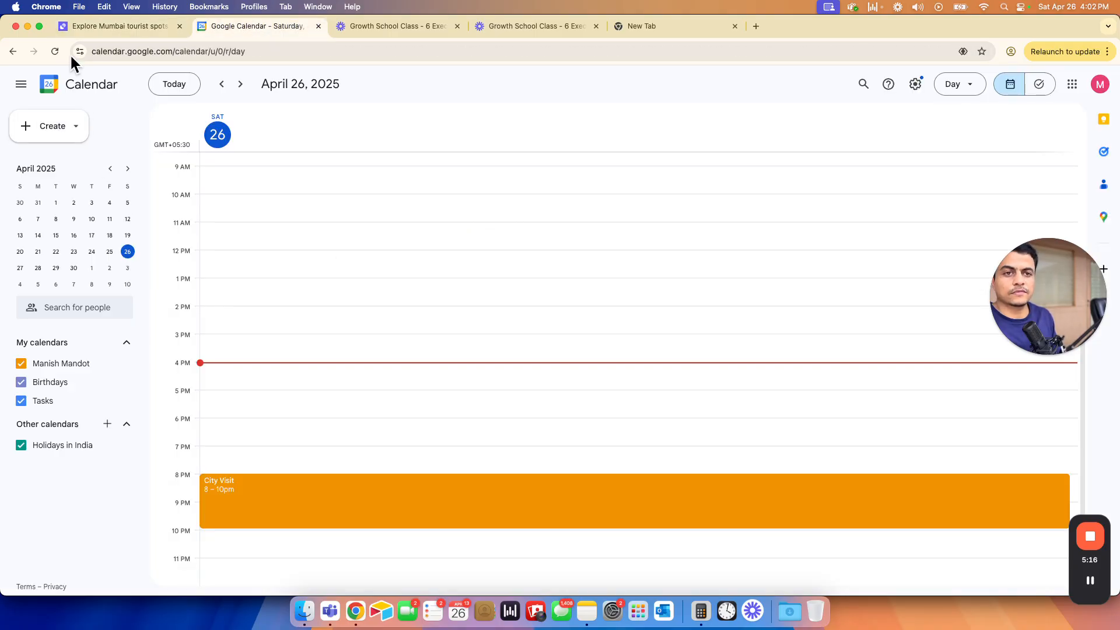
pyautogui.click(104, 28)
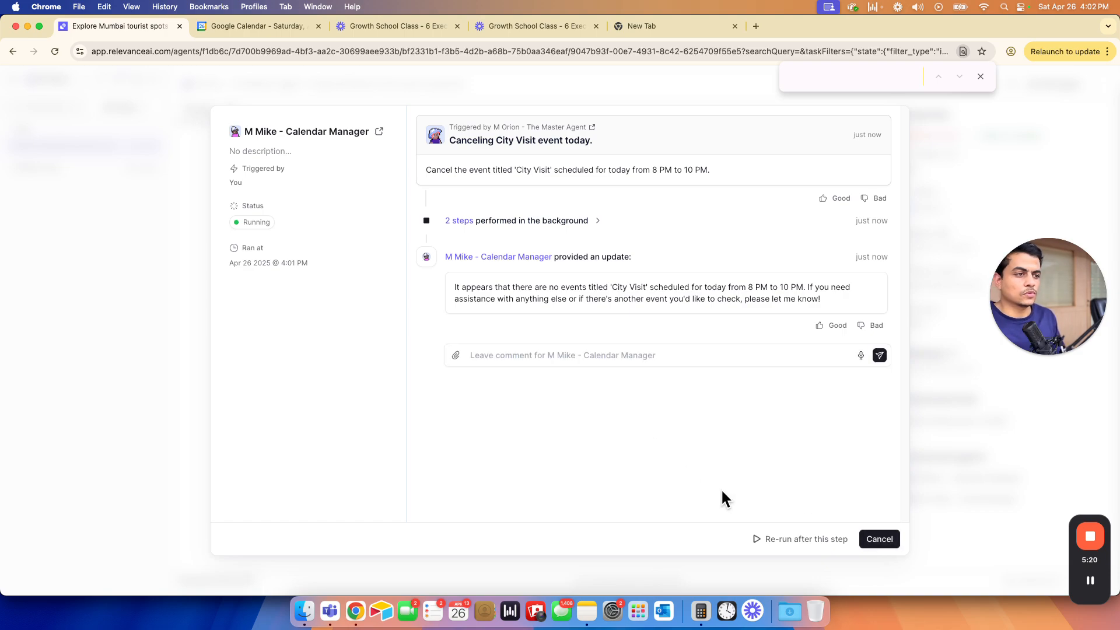
pyautogui.click(874, 546)
pyautogui.click(445, 536)
pyautogui.write('cw')
pyautogui.press('BackSpace')
pyautogui.press('super+grave')
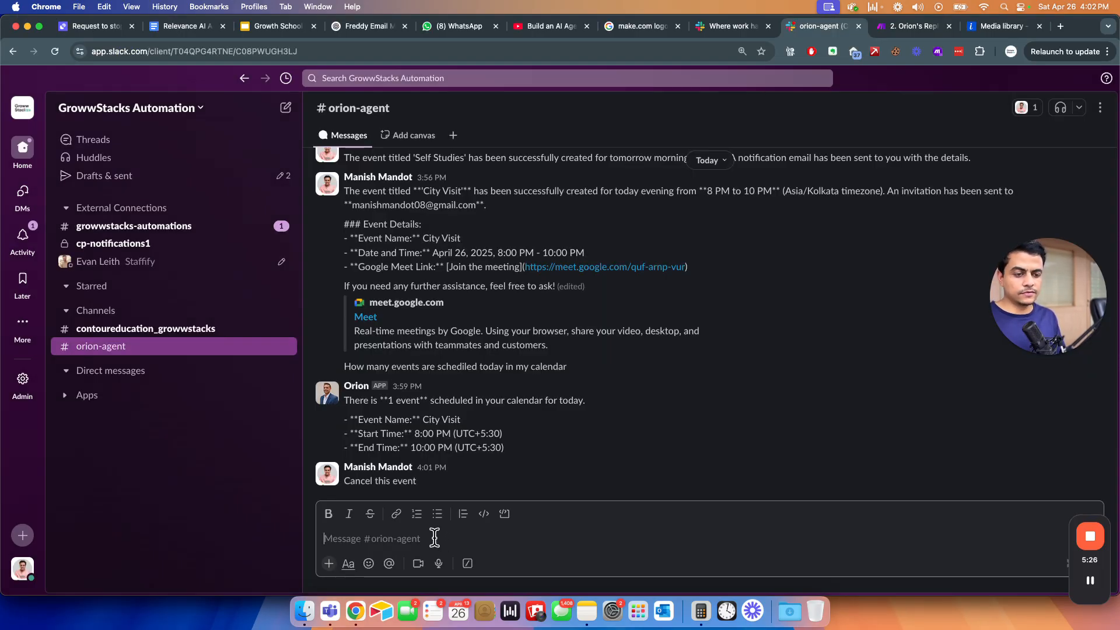
# - Post 'Cancel all events from today' in Slack and follow the calendar manager's handling of it
pyautogui.write('Cancel all events from today')
pyautogui.press('Return')
pyautogui.press('super+grave')
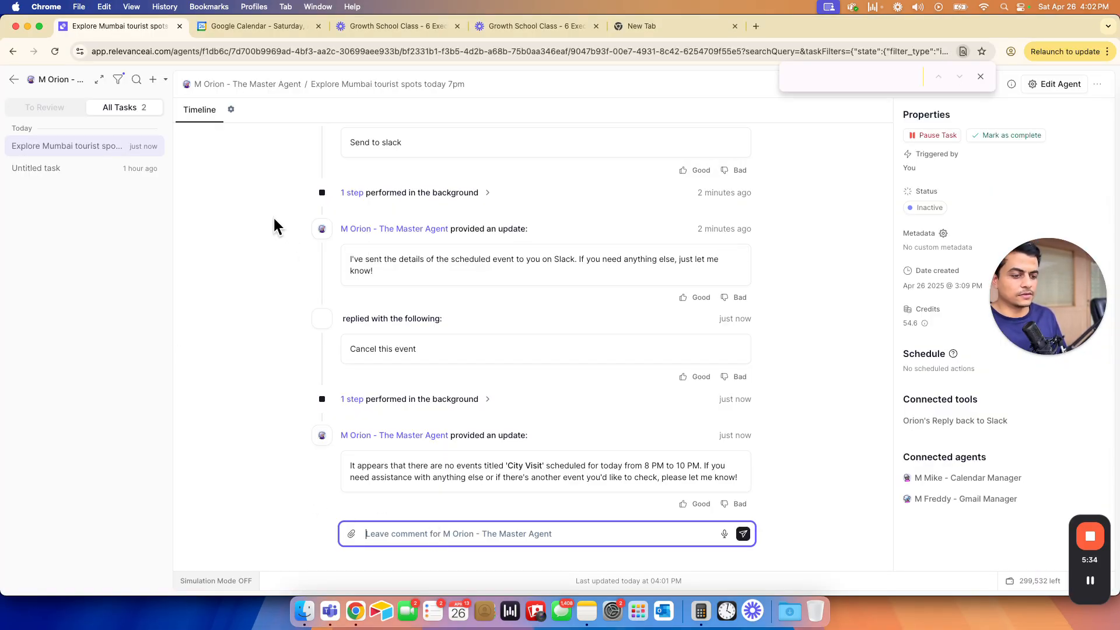
pyautogui.press('super+grave')
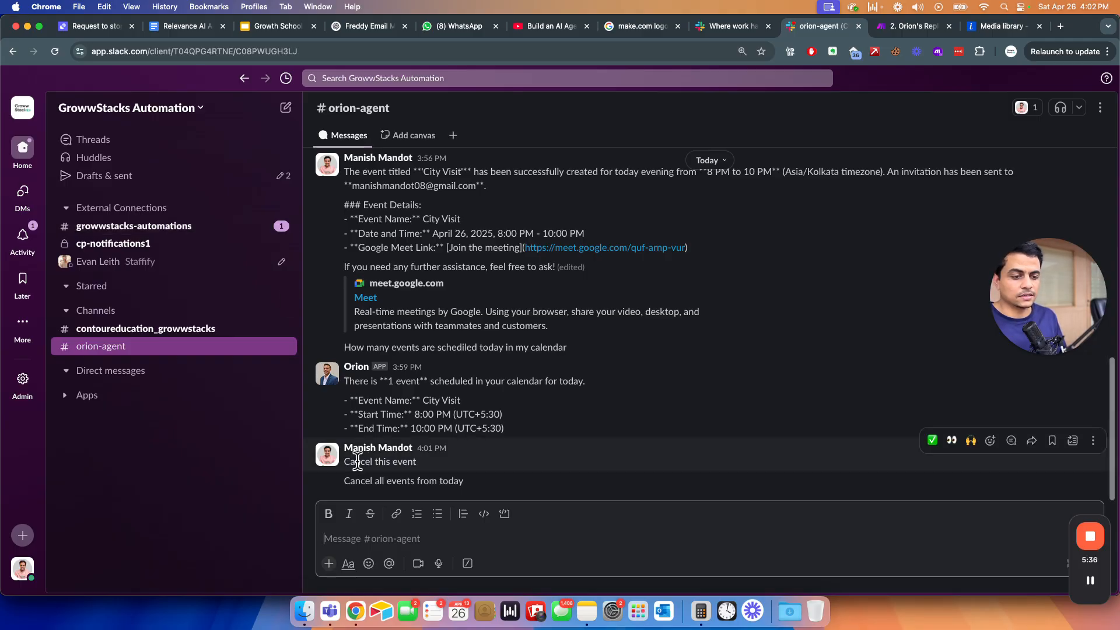
pyautogui.press('super+grave')
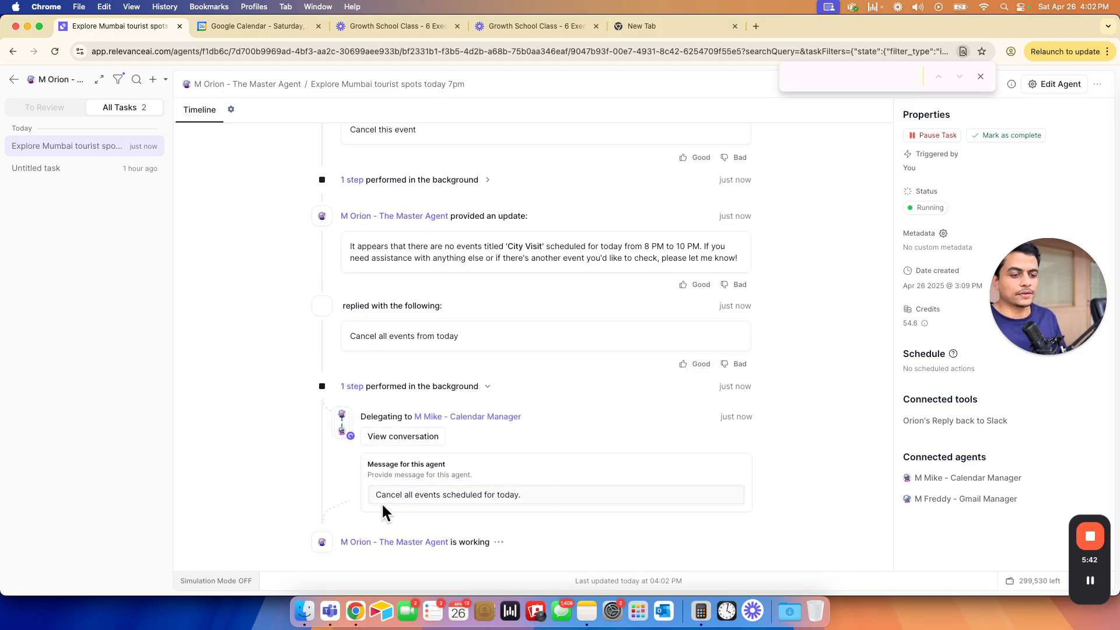
pyautogui.click(412, 509)
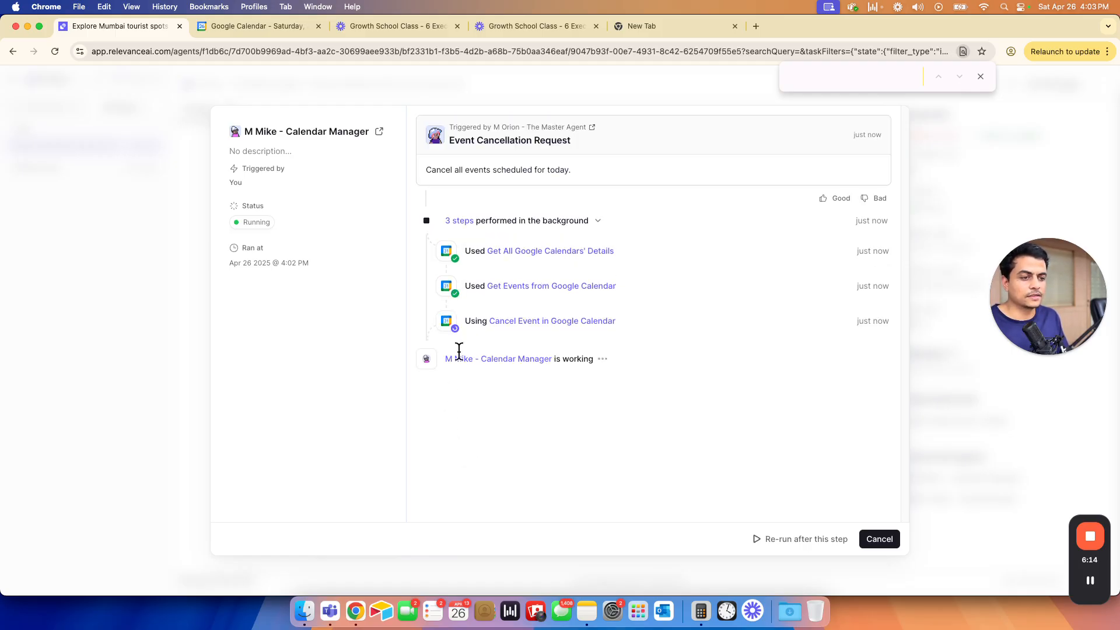
# - Check the Google Calendar tab to confirm April 26 has no remaining events
pyautogui.click(233, 28)
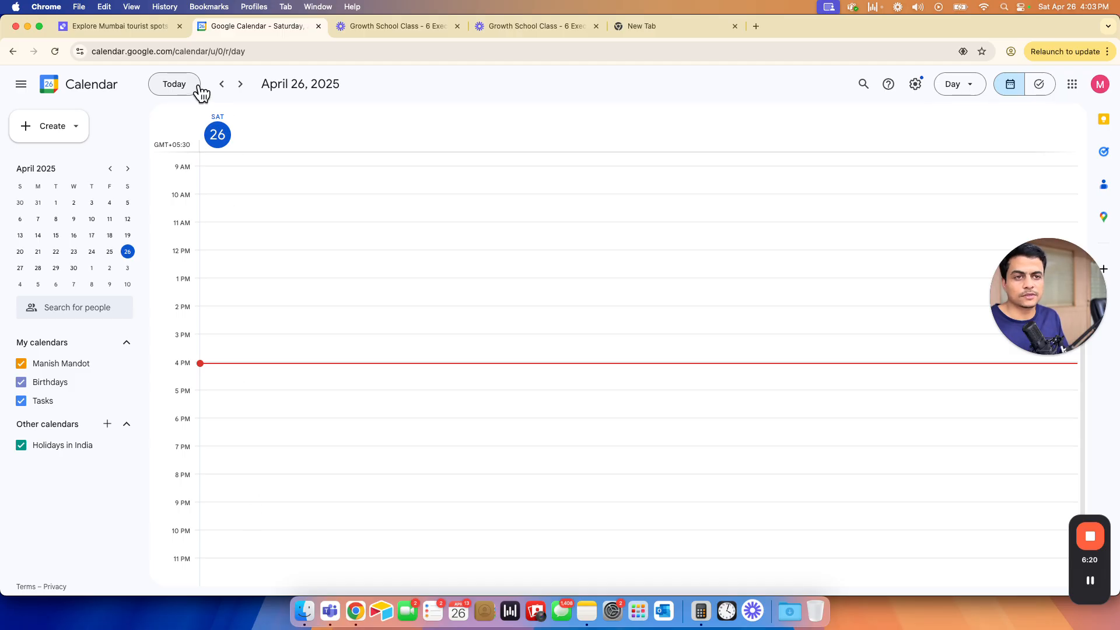
# - Verify April 26 is empty in Google Calendar, then review Orion's Slack cancellation reply
pyautogui.click(239, 85)
pyautogui.scroll(5, 347, 330)
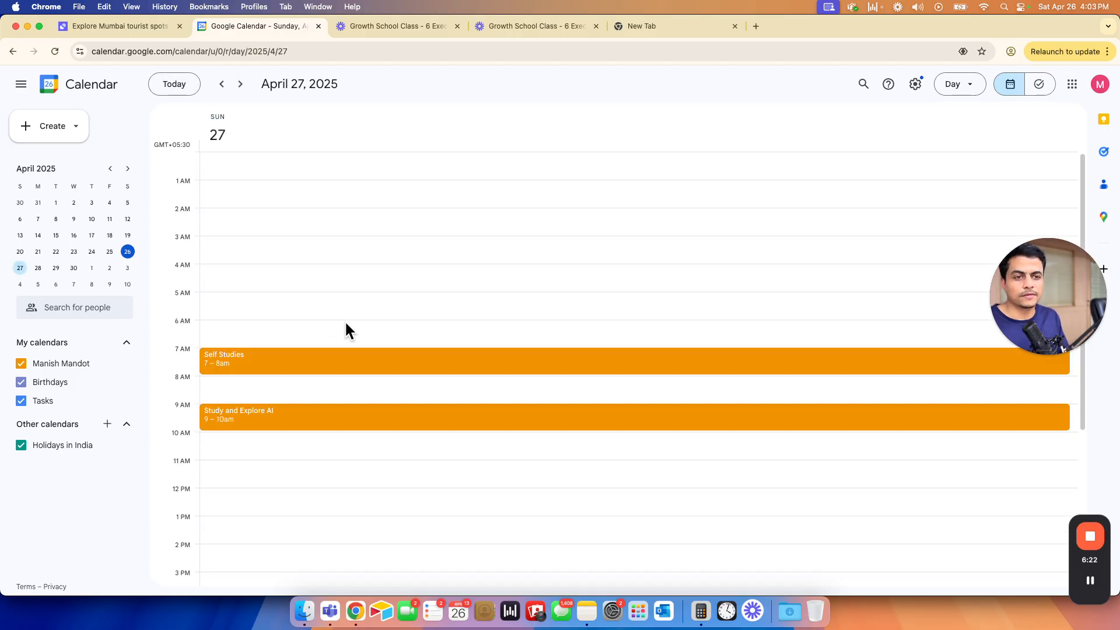
pyautogui.click(221, 85)
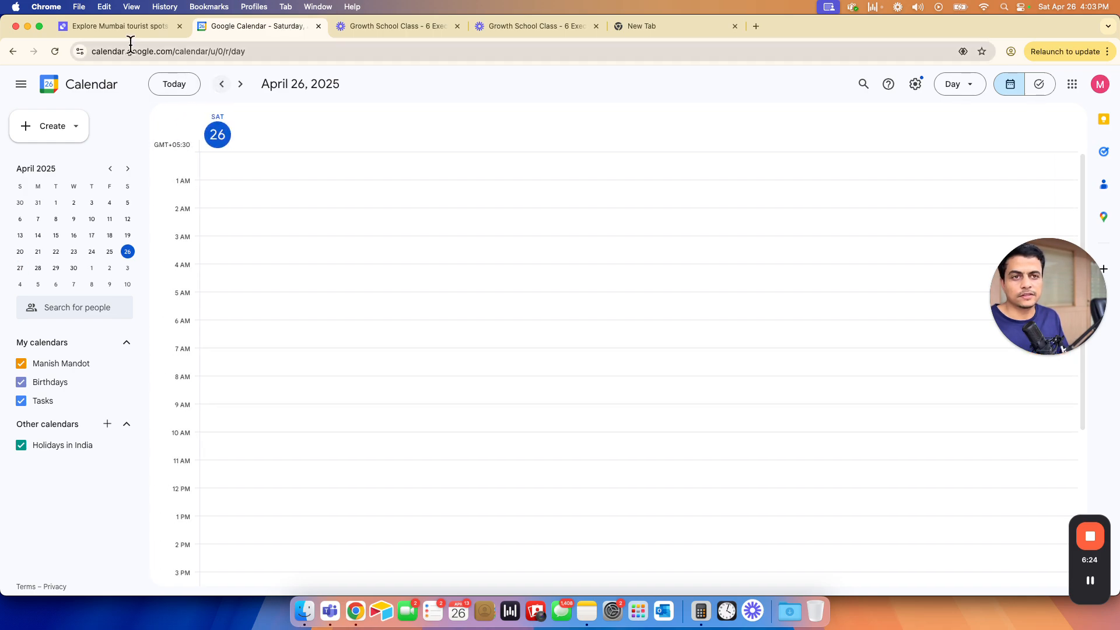
pyautogui.press('super+grave')
pyautogui.moveTo(349, 463); pyautogui.dragTo(525, 479)
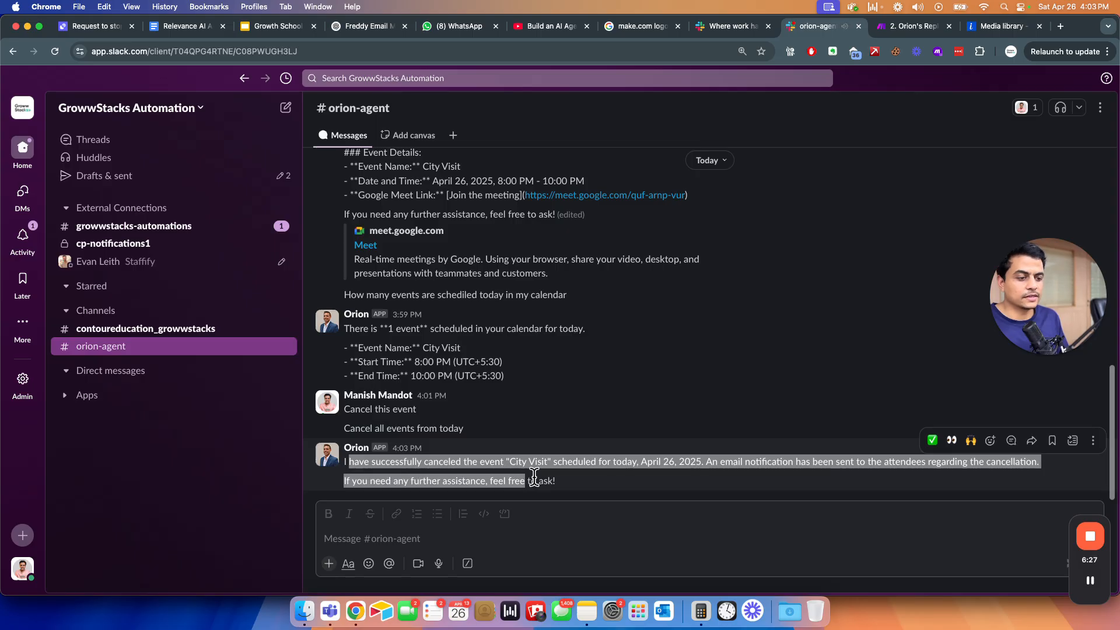
# - Ask Orion in #orion-agent to send a new home-visit event invite to a contact's e-mail address
pyautogui.click(353, 537)
pyautogui.write('Send a')
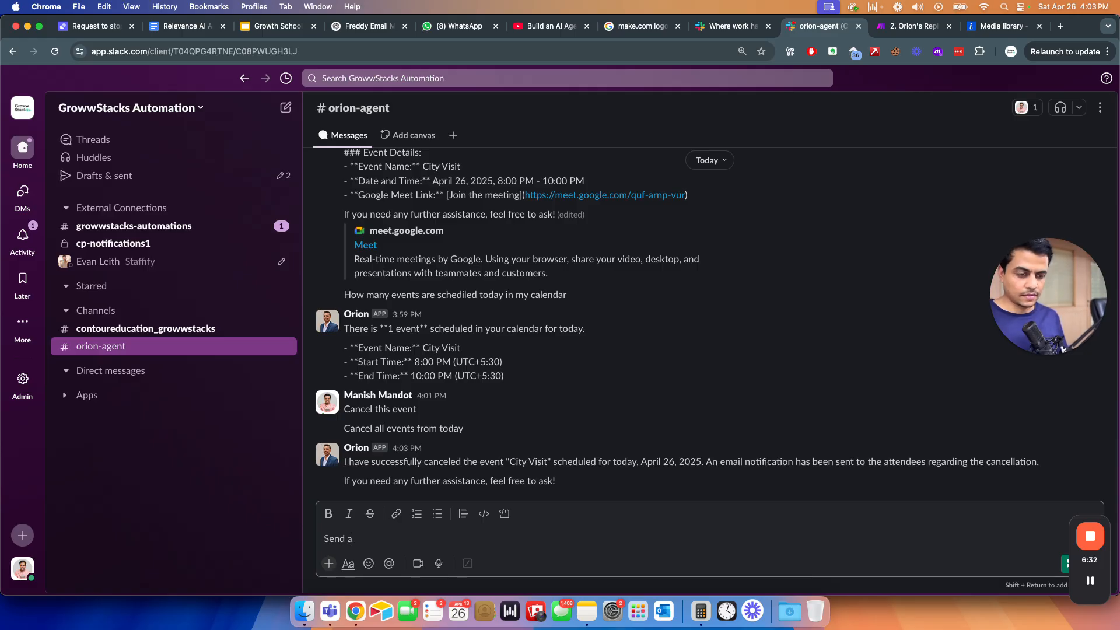
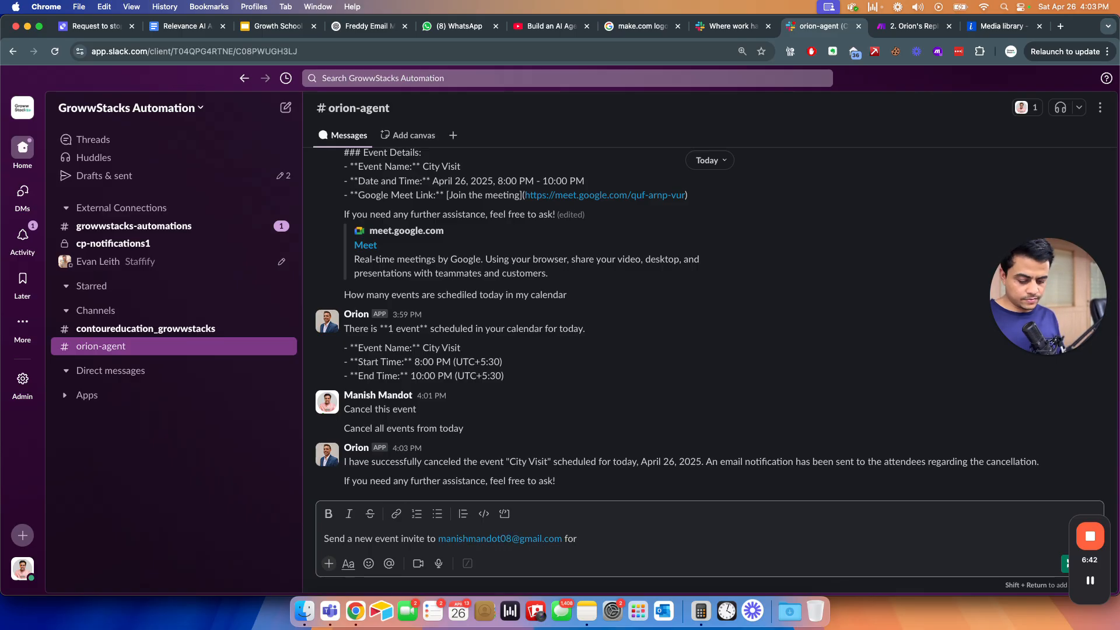
pyautogui.write('my ')
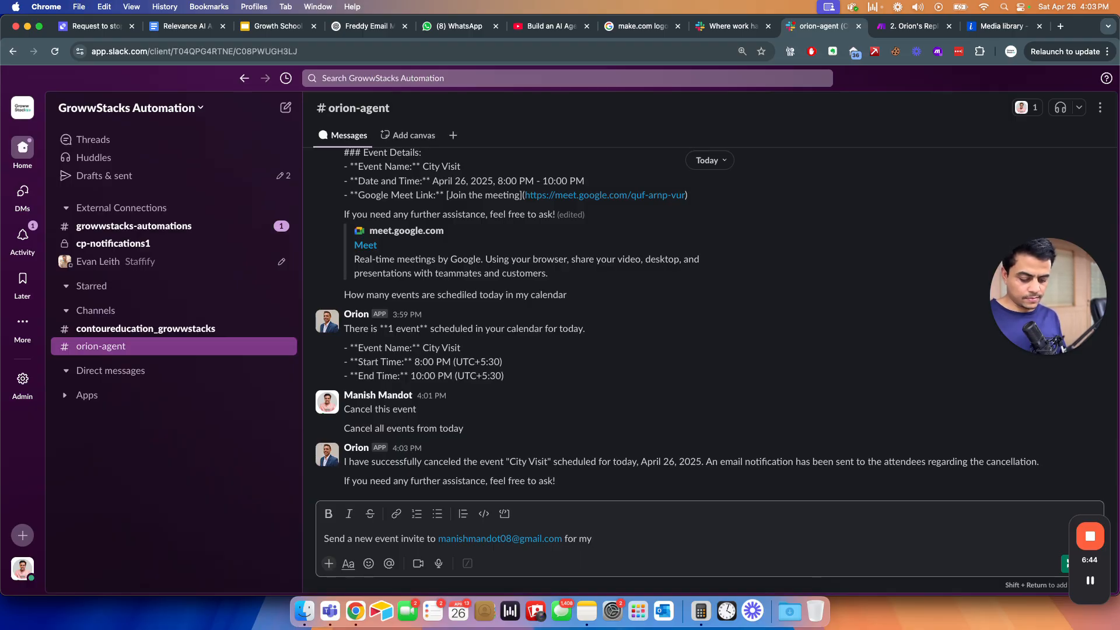
pyautogui.write('home')
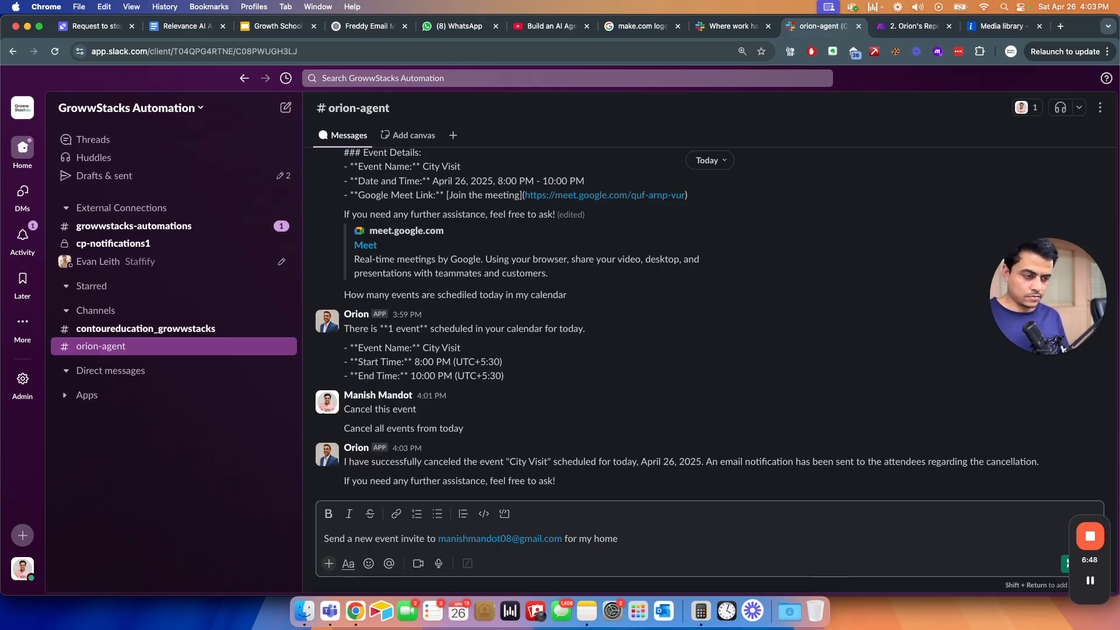
pyautogui.write(' visit')
pyautogui.press('Return')
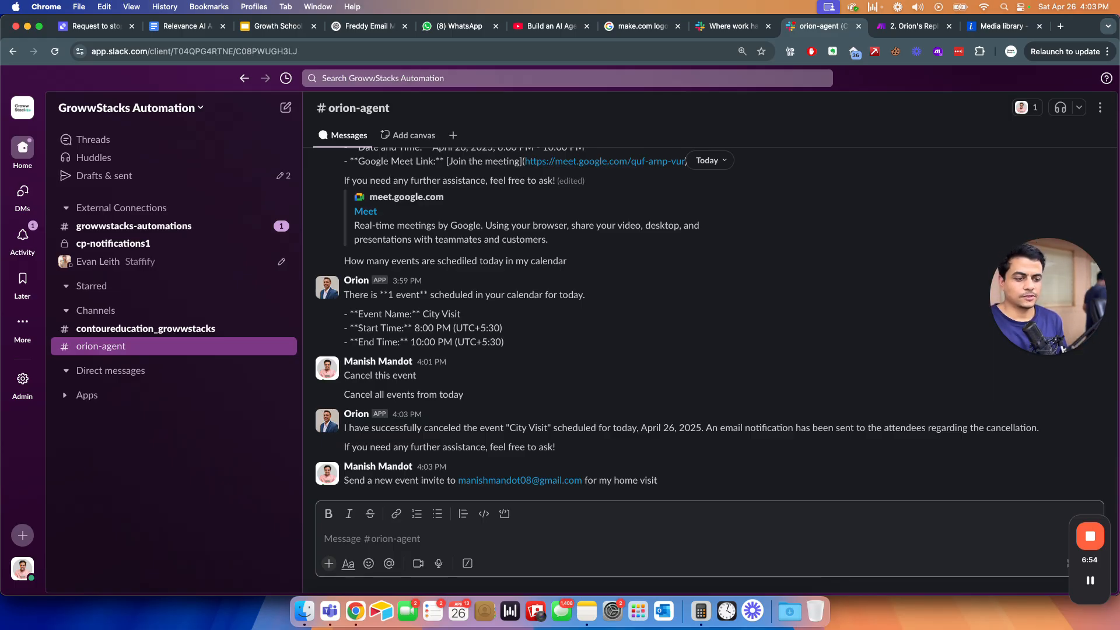
pyautogui.press('super+grave')
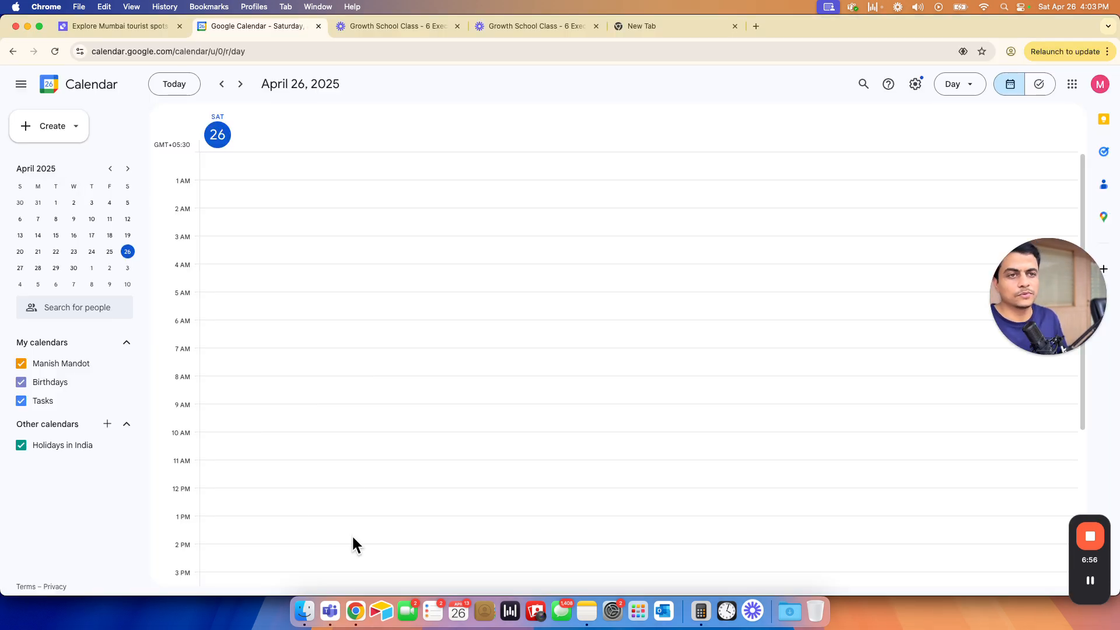
# - Open the calendar manager's conversation and review the event details it requests
pyautogui.hotkey('ctrl', 'shift', 'Tab')
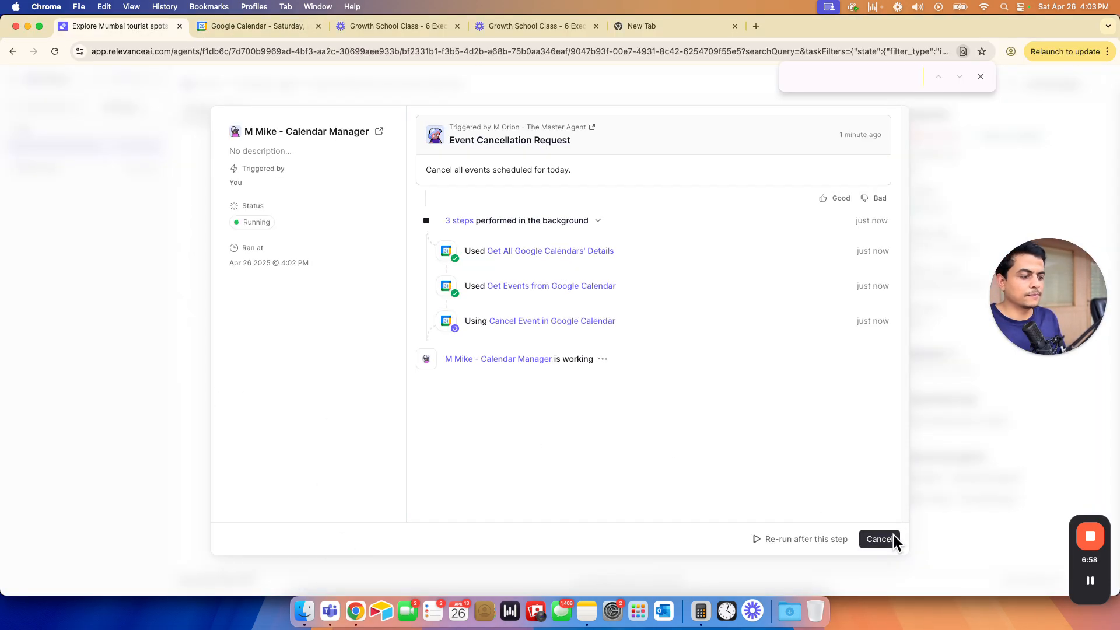
pyautogui.click(875, 540)
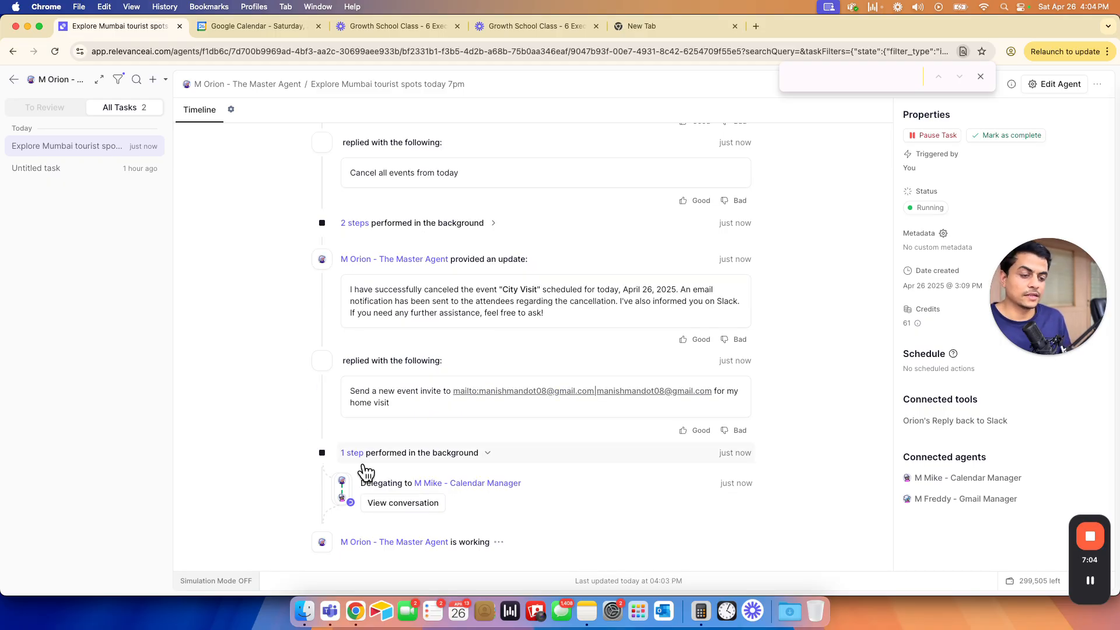
pyautogui.click(376, 503)
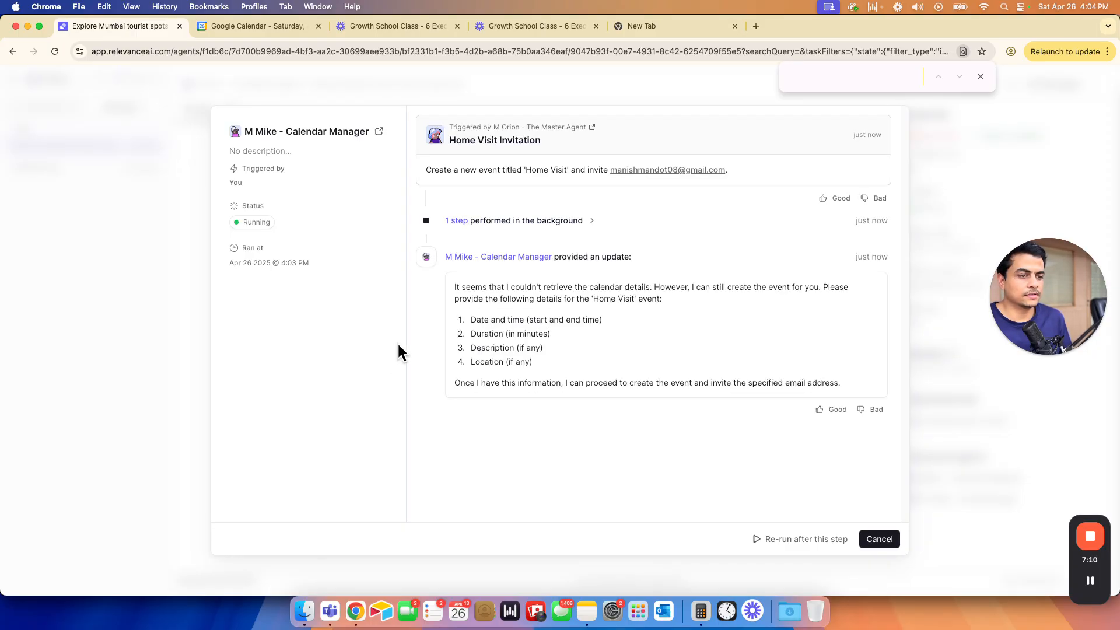
pyautogui.moveTo(460, 288); pyautogui.dragTo(576, 287)
pyautogui.click(576, 287)
pyautogui.moveTo(506, 299); pyautogui.dragTo(525, 337)
pyautogui.click(570, 379)
pyautogui.moveTo(480, 299); pyautogui.dragTo(548, 412)
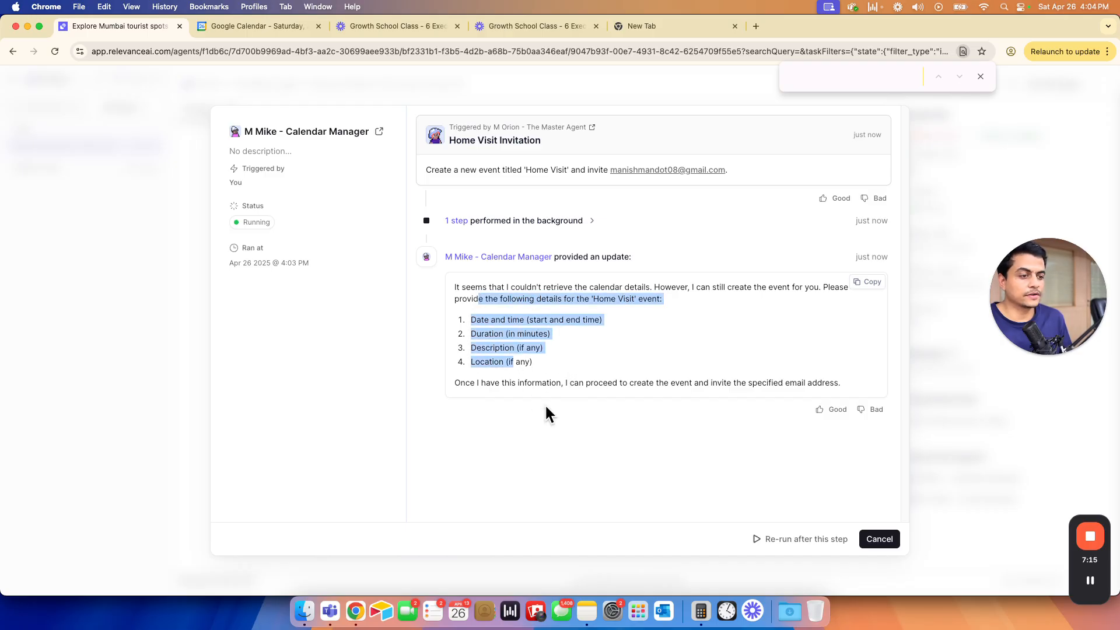
pyautogui.click(884, 541)
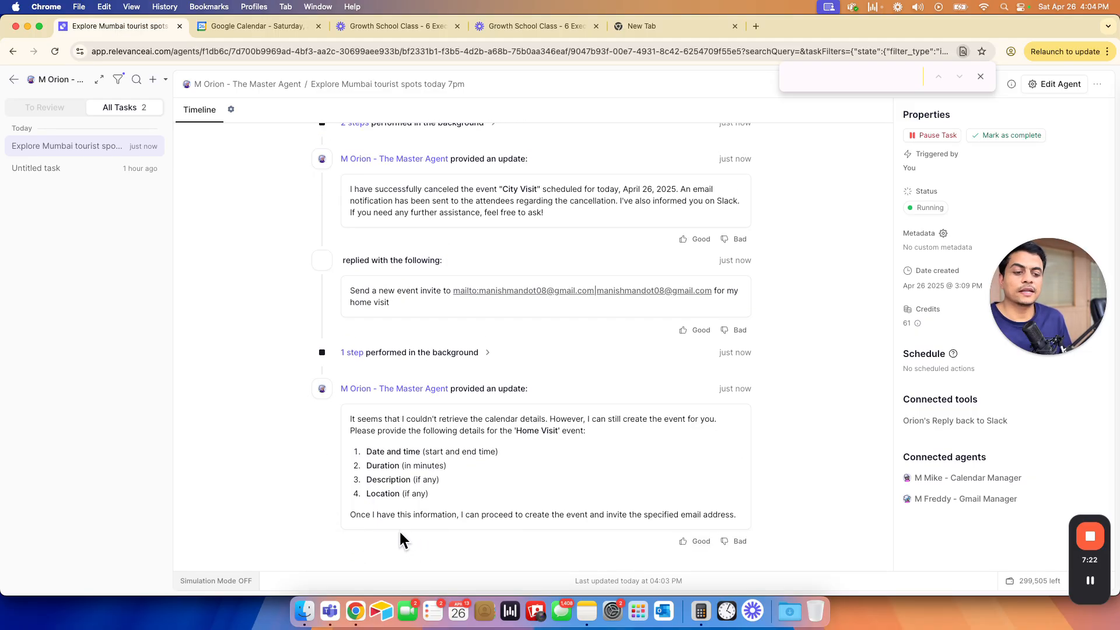
# - Review the master agent's reply asking for date and time, duration, description and location
pyautogui.moveTo(352, 419); pyautogui.dragTo(515, 517)
pyautogui.click(518, 518)
pyautogui.moveTo(371, 419); pyautogui.dragTo(557, 496)
pyautogui.press('super+grave')
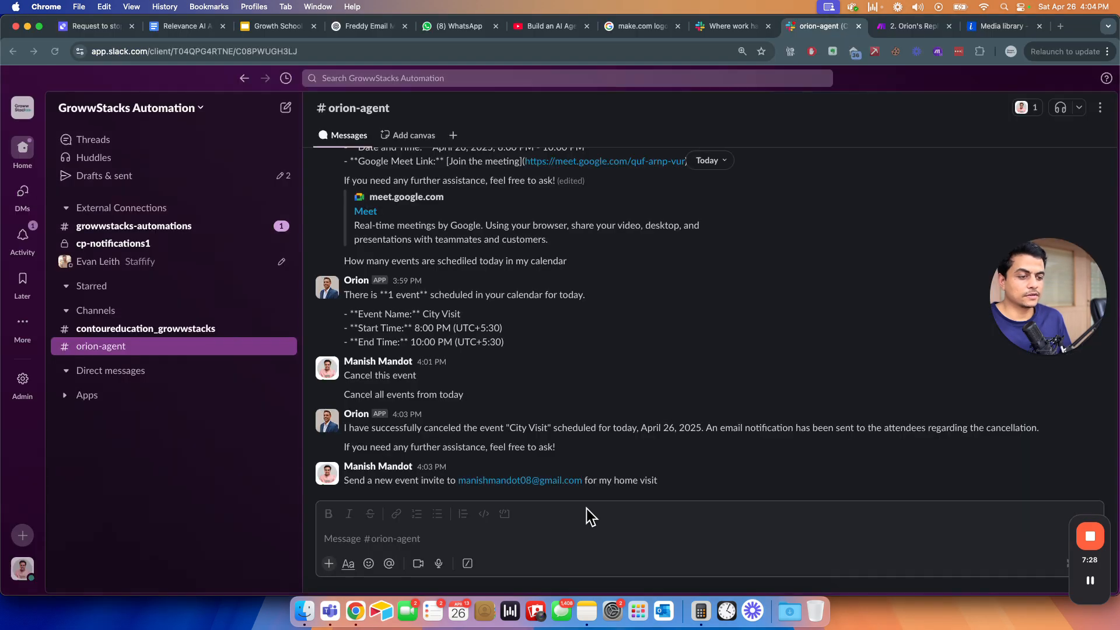
pyautogui.press('super+grave')
pyautogui.click(622, 512)
pyautogui.moveTo(660, 517); pyautogui.dragTo(463, 483)
pyautogui.moveTo(371, 420); pyautogui.dragTo(559, 504)
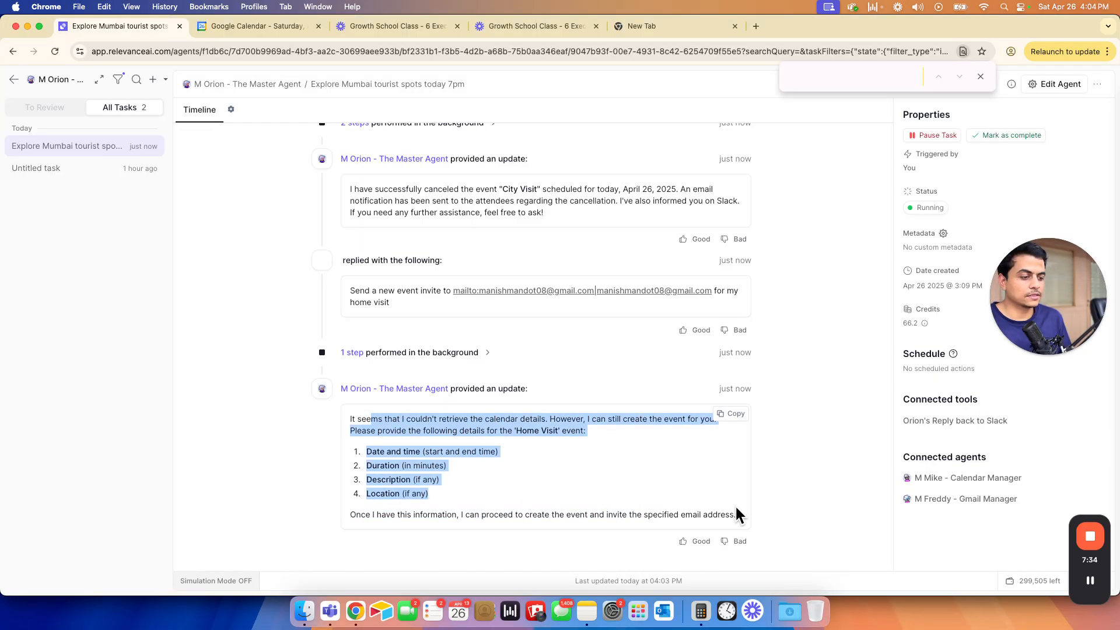
pyautogui.moveTo(736, 515); pyautogui.dragTo(729, 514)
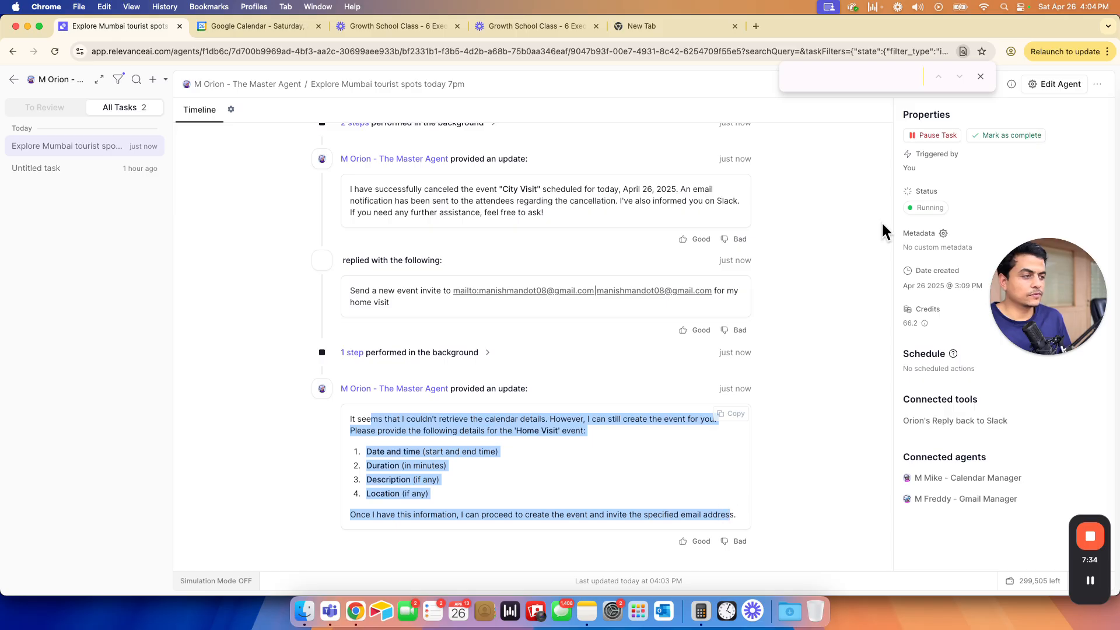
# - Add a core instruction: if unclear or needing more information, always ask me
pyautogui.click(1037, 87)
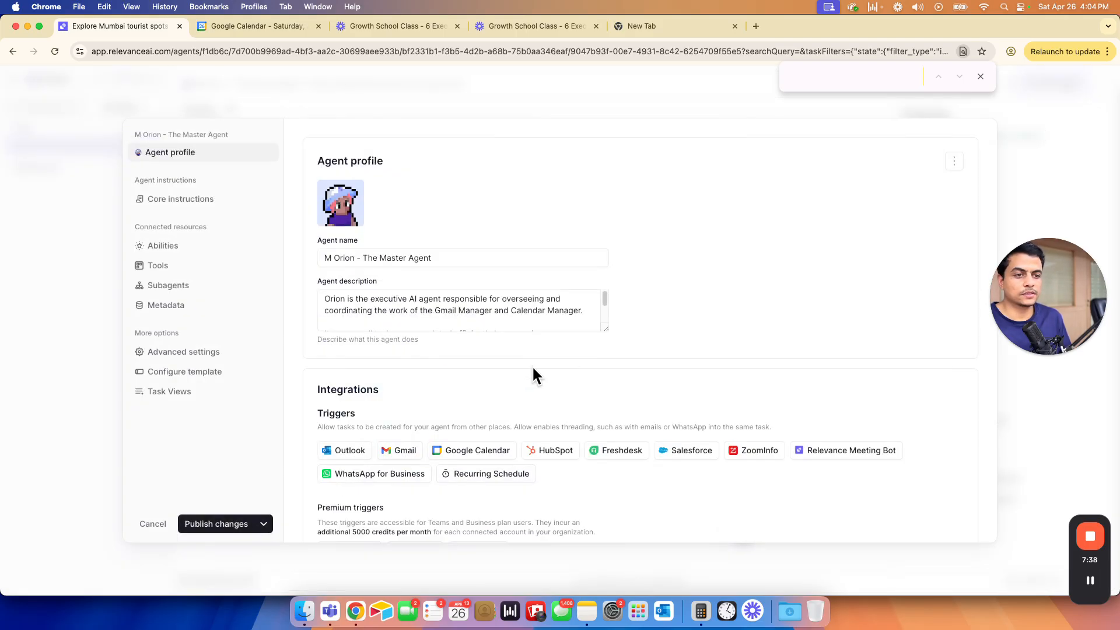
pyautogui.scroll(-3, 438, 480)
pyautogui.click(222, 203)
pyautogui.scroll(-1, 513, 376)
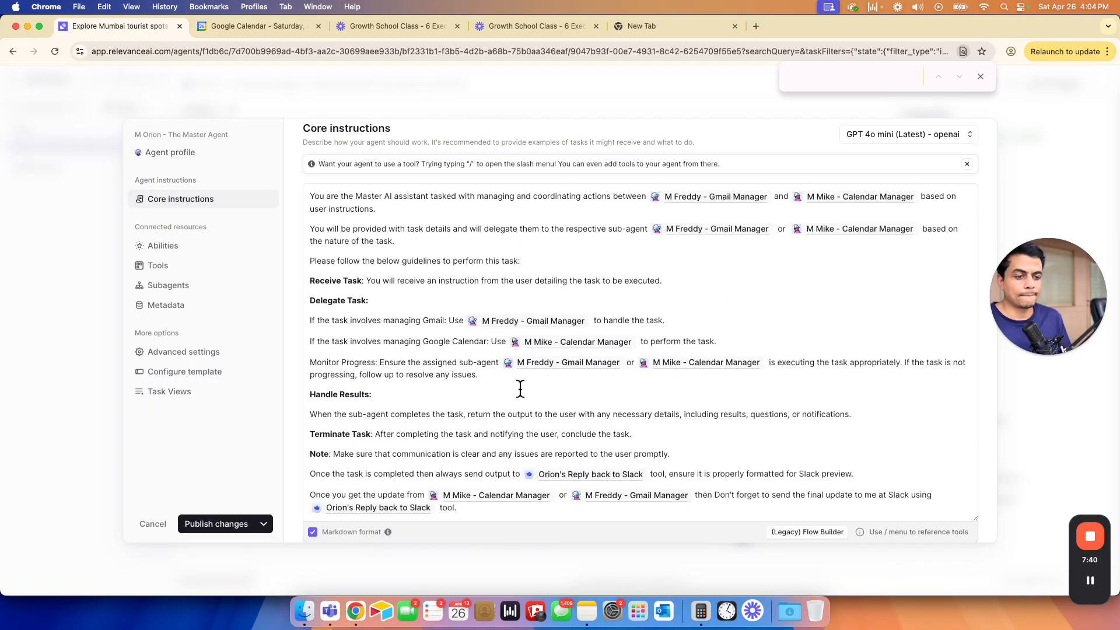
pyautogui.click(471, 506)
pyautogui.press('Return')
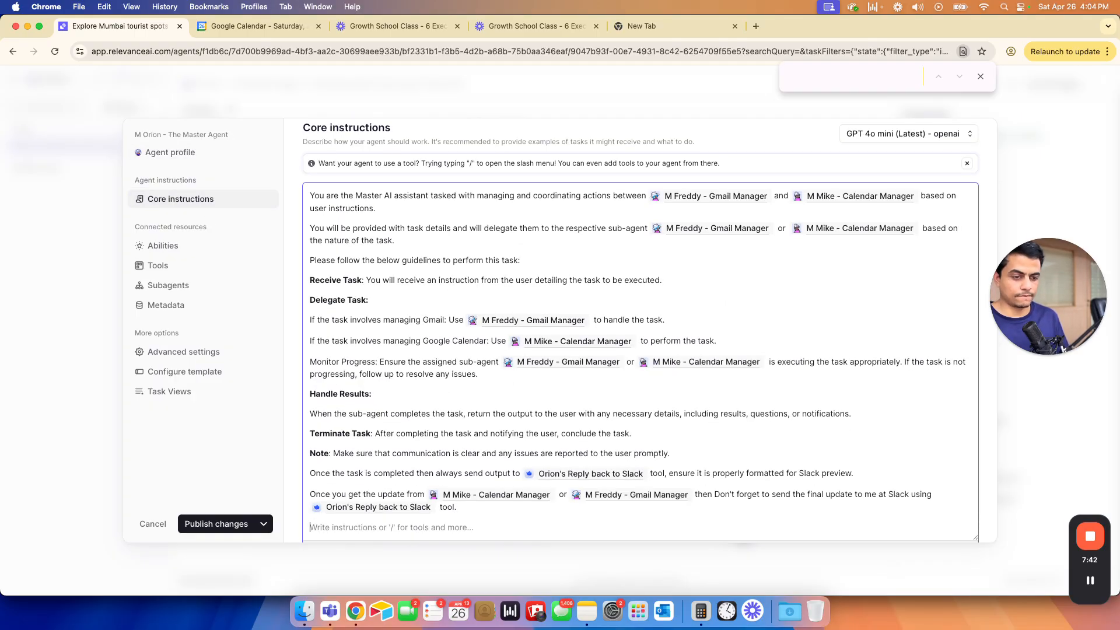
pyautogui.write('I')
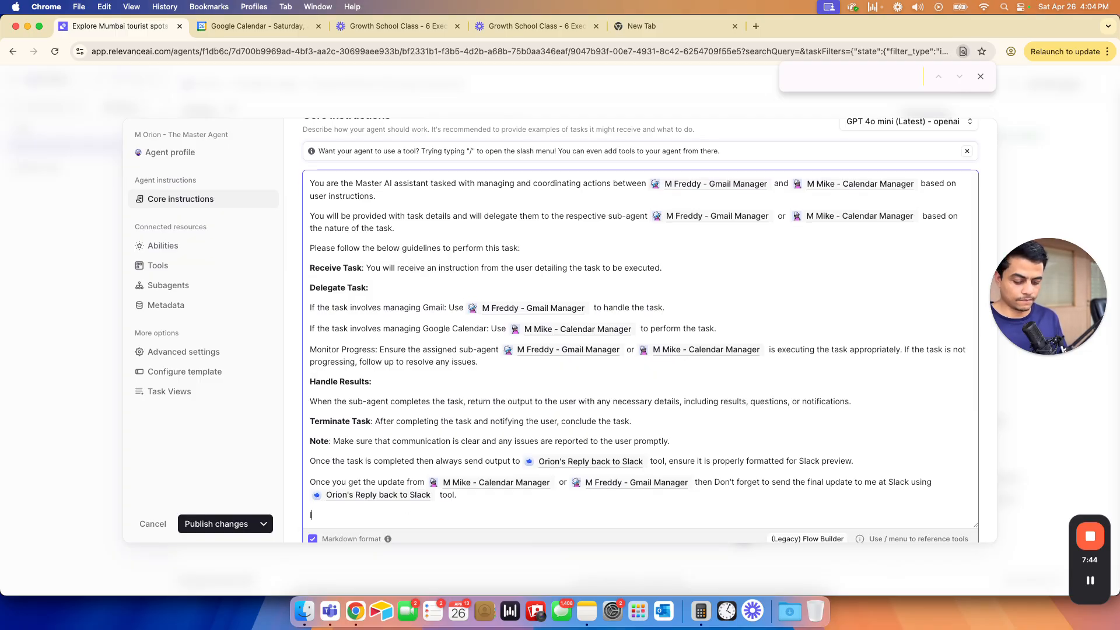
pyautogui.write('f you are not clea')
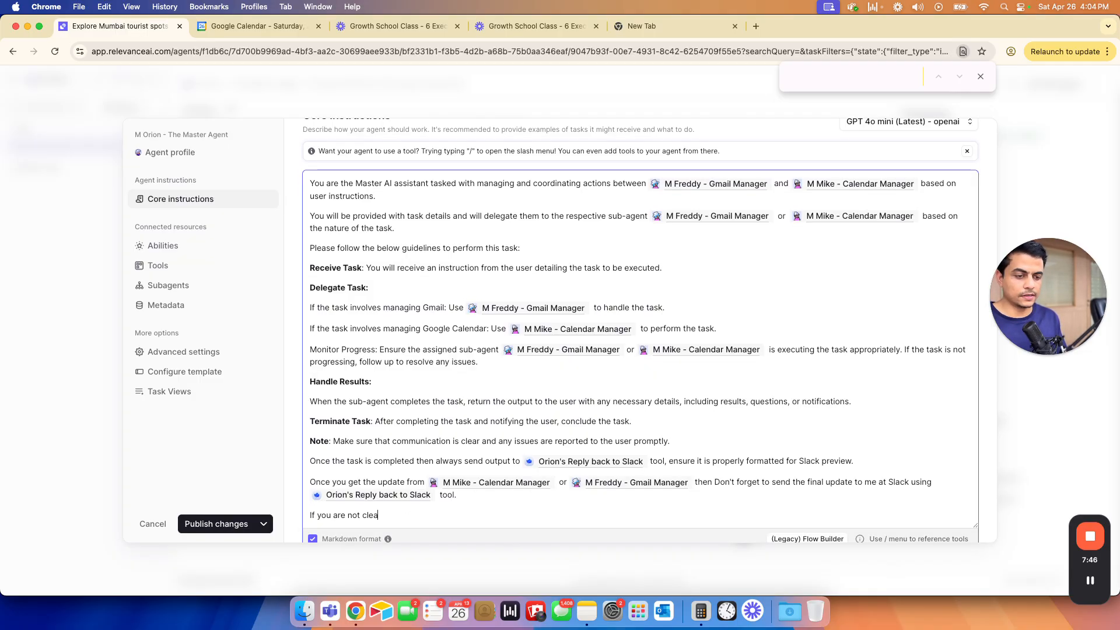
pyautogui.write('t on som')
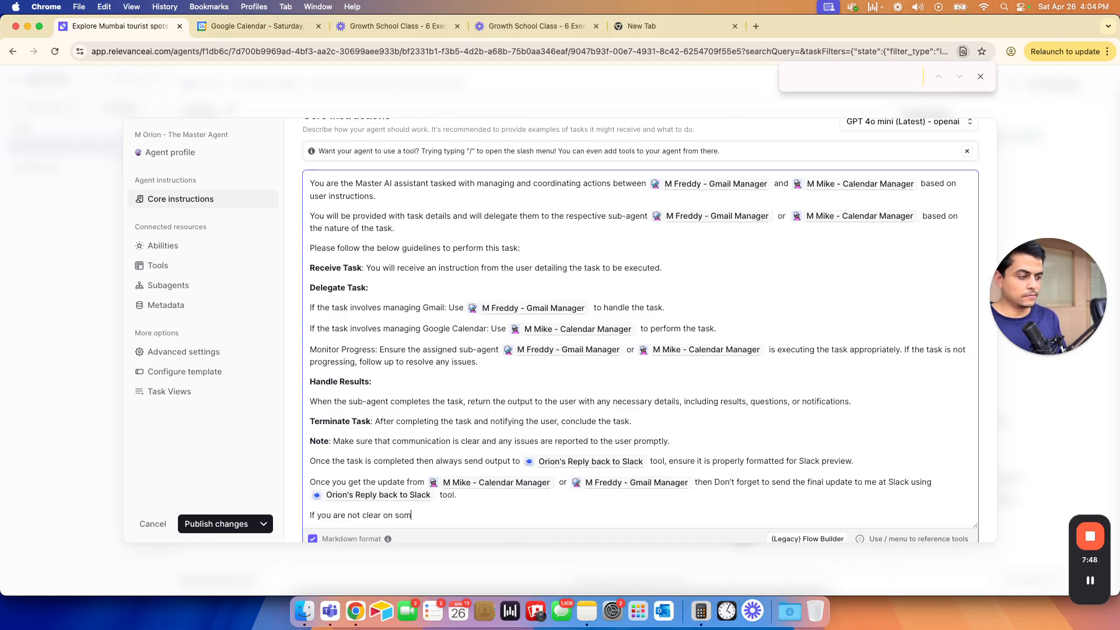
pyautogui.write('ething or nee')
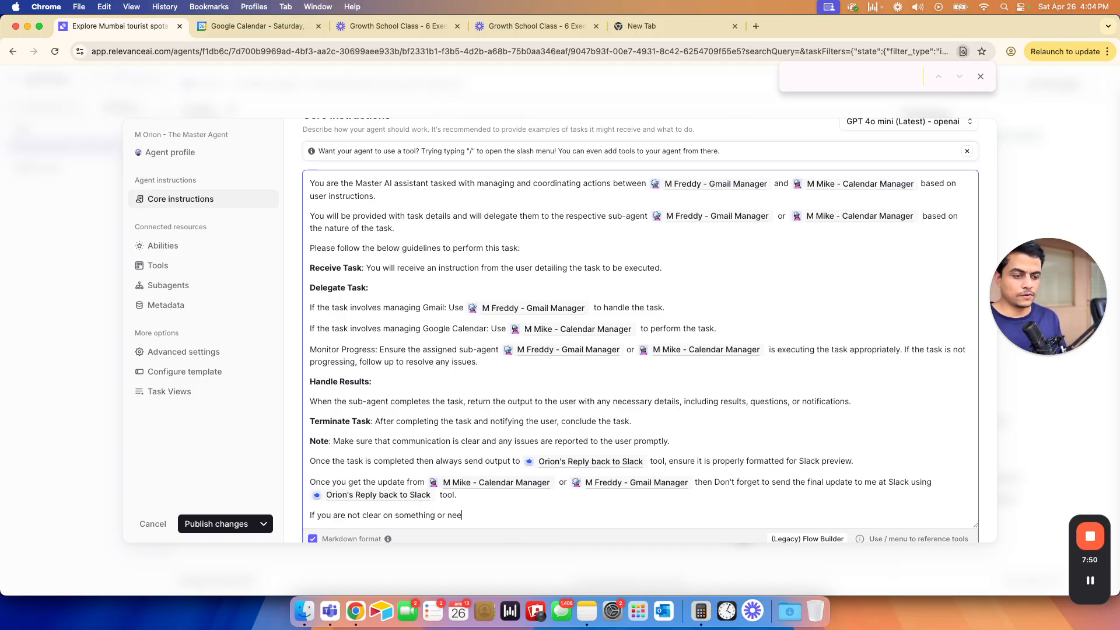
pyautogui.write('ded more infromation')
pyautogui.hotkey('alt', 'Left')
pyautogui.press('BackSpace')
pyautogui.press('Right')
pyautogui.write('rth')
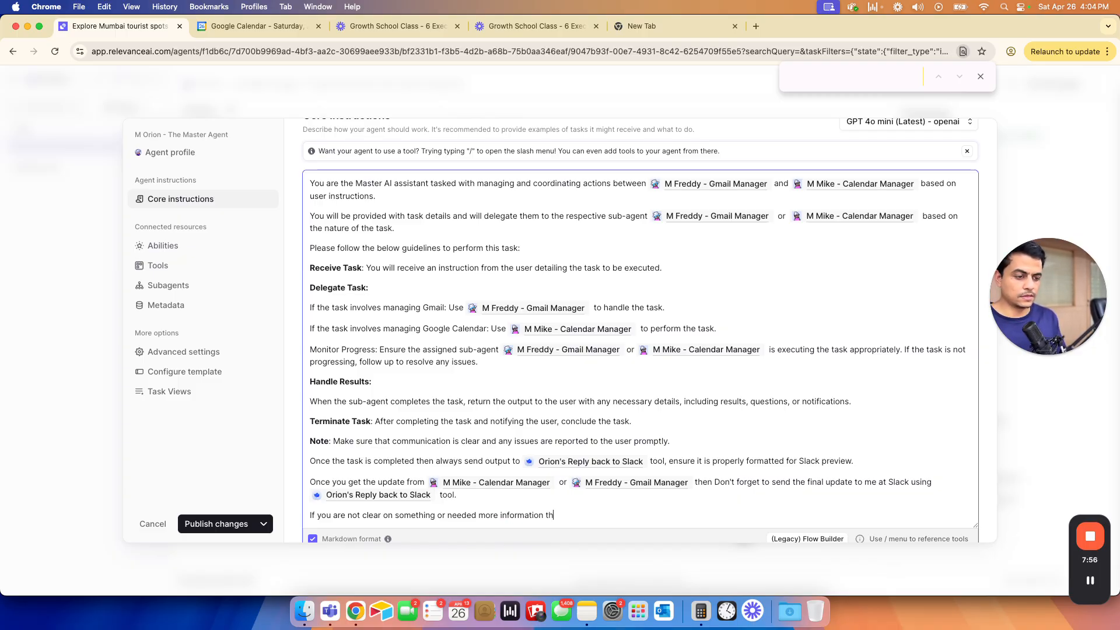
pyautogui.write('en always as')
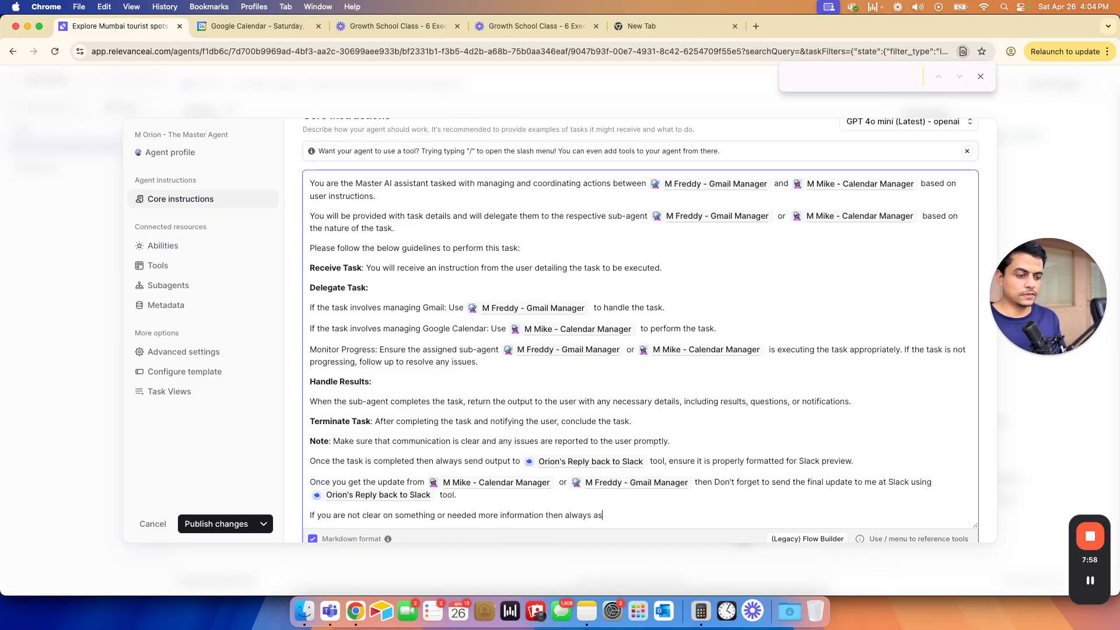
pyautogui.write('k me using h')
pyautogui.write('he')
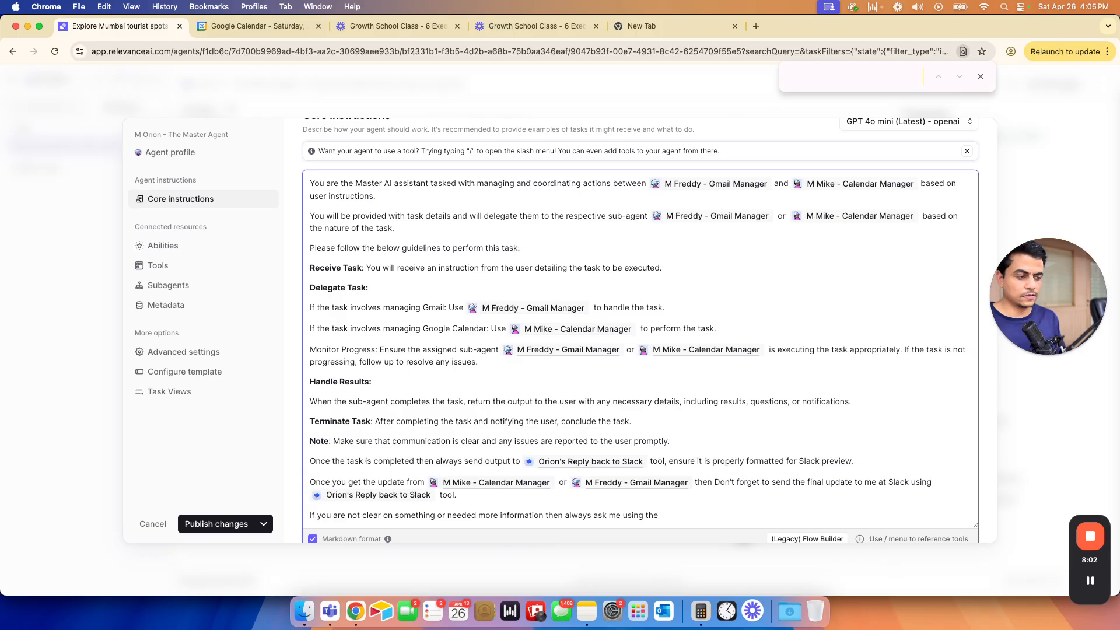
# - Finish the line with the Orion's Reply back to Slack tool reference and publish changes
pyautogui.press('super+shift+Left')
pyautogui.press('super+c')
pyautogui.press('Down')
pyautogui.press('Down')
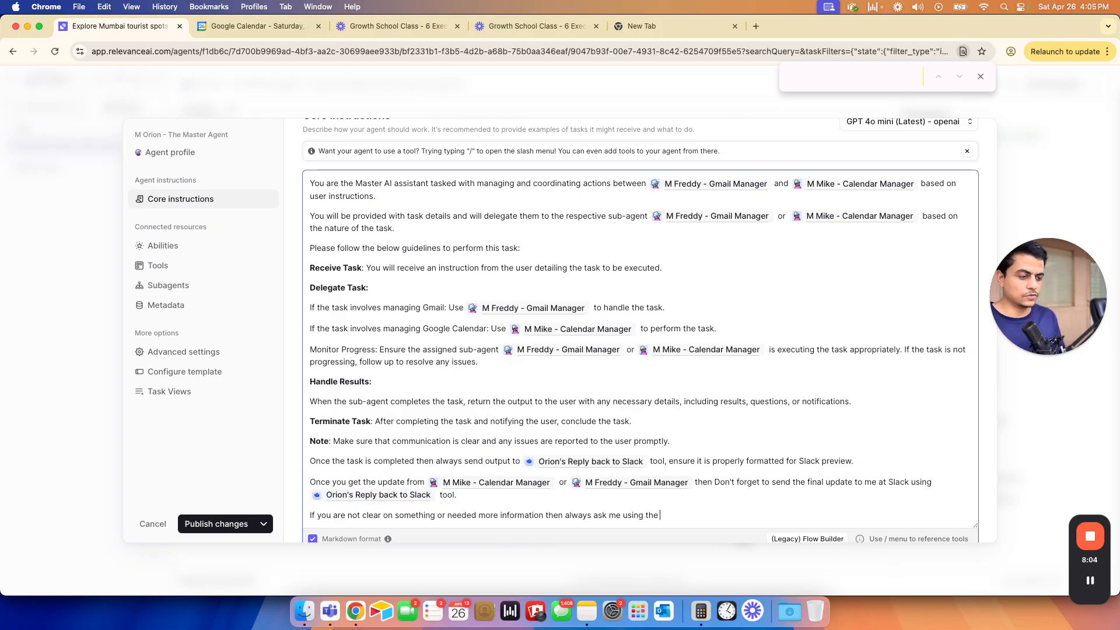
pyautogui.press('super+v')
pyautogui.click(212, 525)
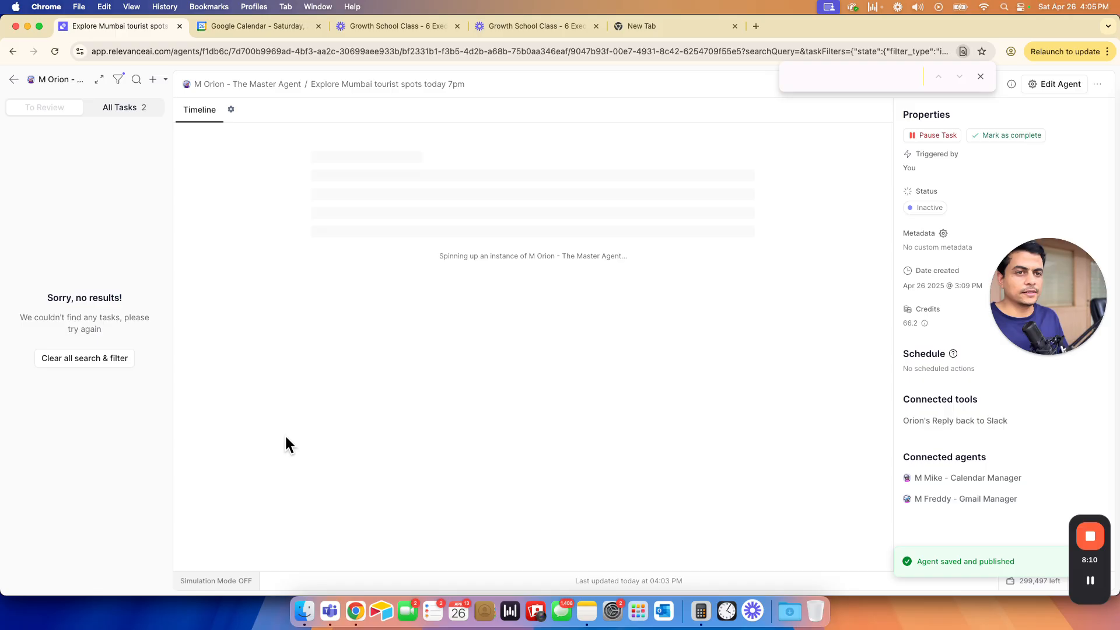
# - Reply 'ask me on slack' to the master agent, then read Orion's Home Visit questions in Slack
pyautogui.click(372, 533)
pyautogui.write('ask me on slack')
pyautogui.hotkey('shift', 'Return')
pyautogui.press('Return')
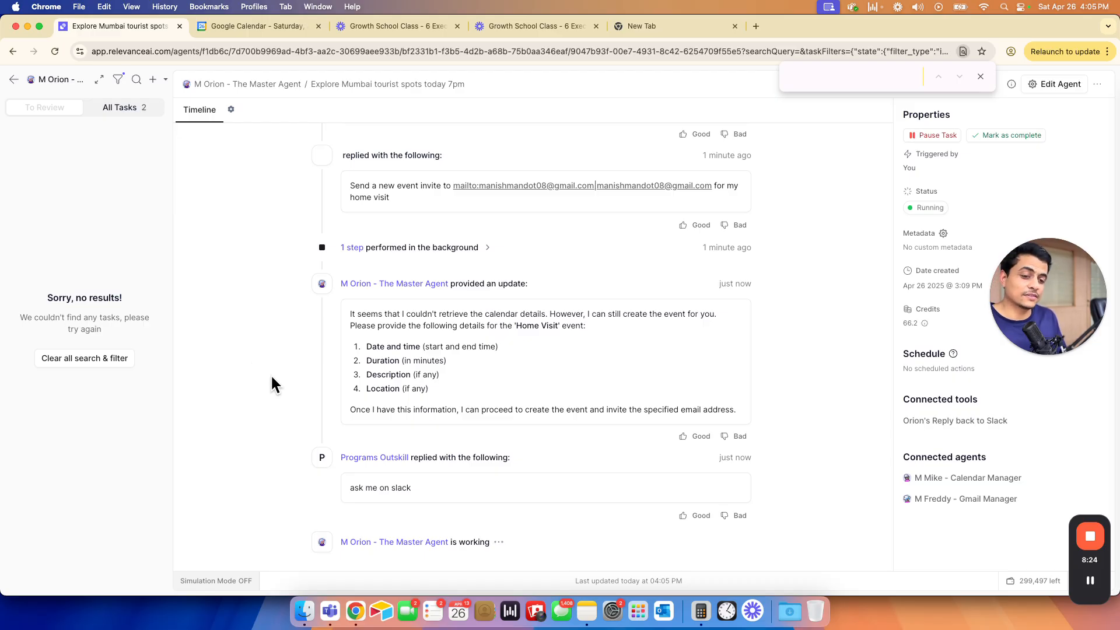
pyautogui.press('super+grave')
pyautogui.moveTo(351, 419); pyautogui.dragTo(375, 525)
pyautogui.click(375, 536)
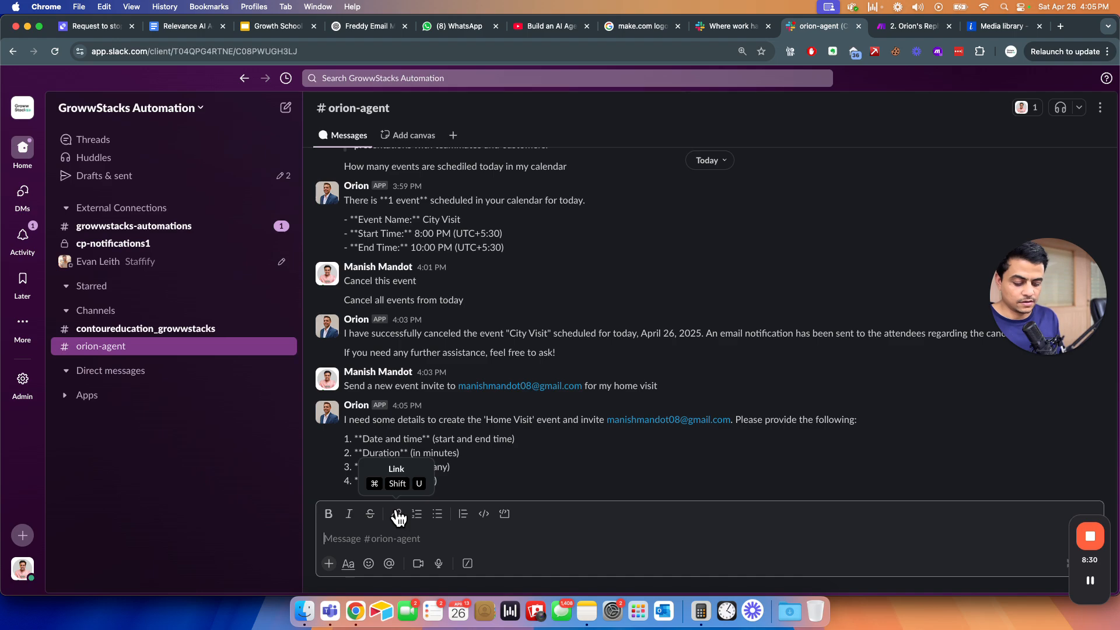
# - Reply in #orion-agent with 'Kandivali Mumbai' and 'on 30th April 2025 at 4PM' on a second line
pyautogui.write('Its in M')
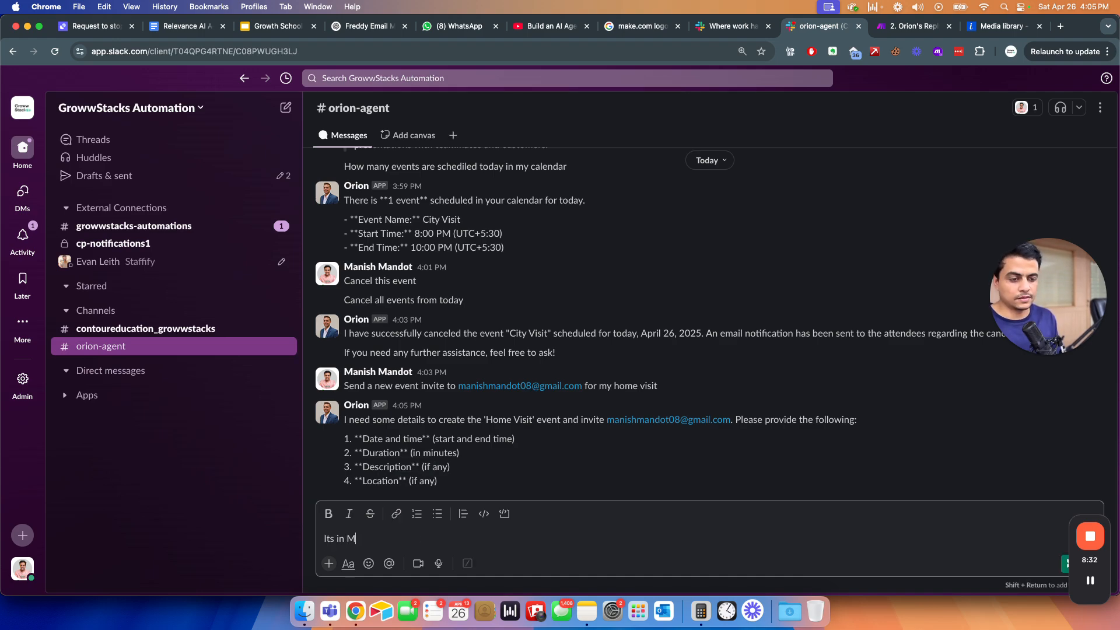
pyautogui.write('umnba')
pyautogui.hotkey('alt', 'shift', 'Left')
pyautogui.write('Kandivali Mumbai')
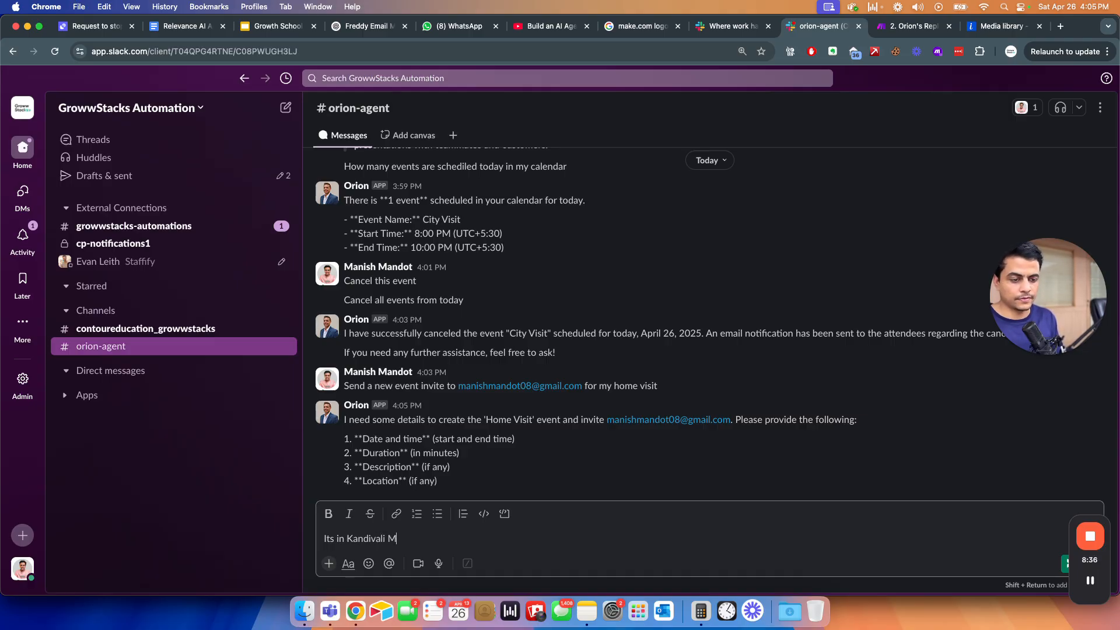
pyautogui.hotkey('shift', 'Return')
pyautogui.write('o')
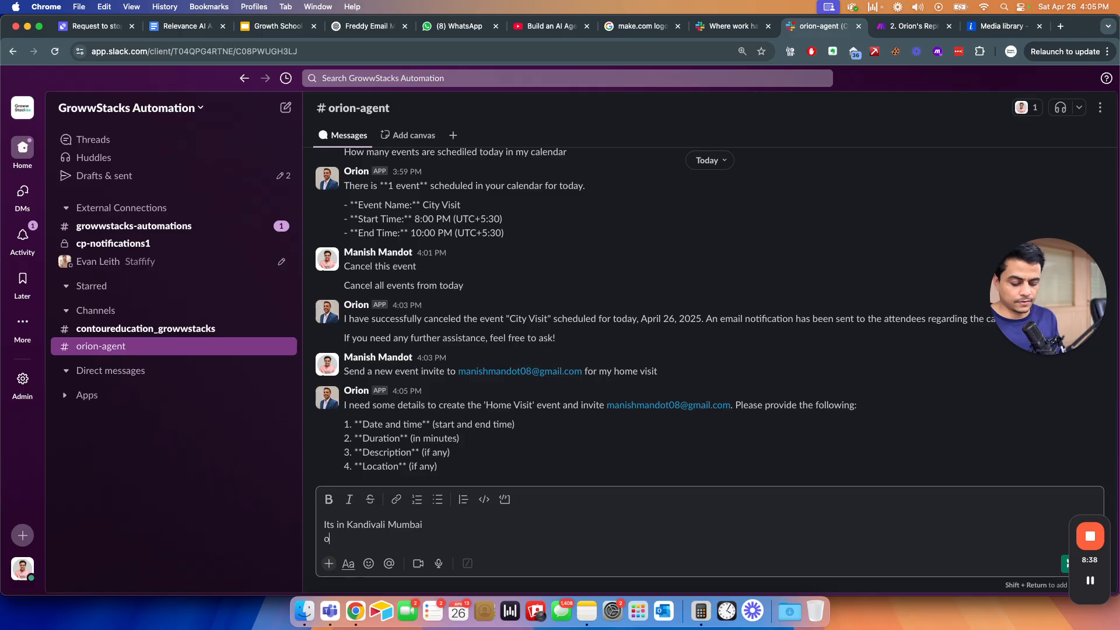
pyautogui.write('n 20th April')
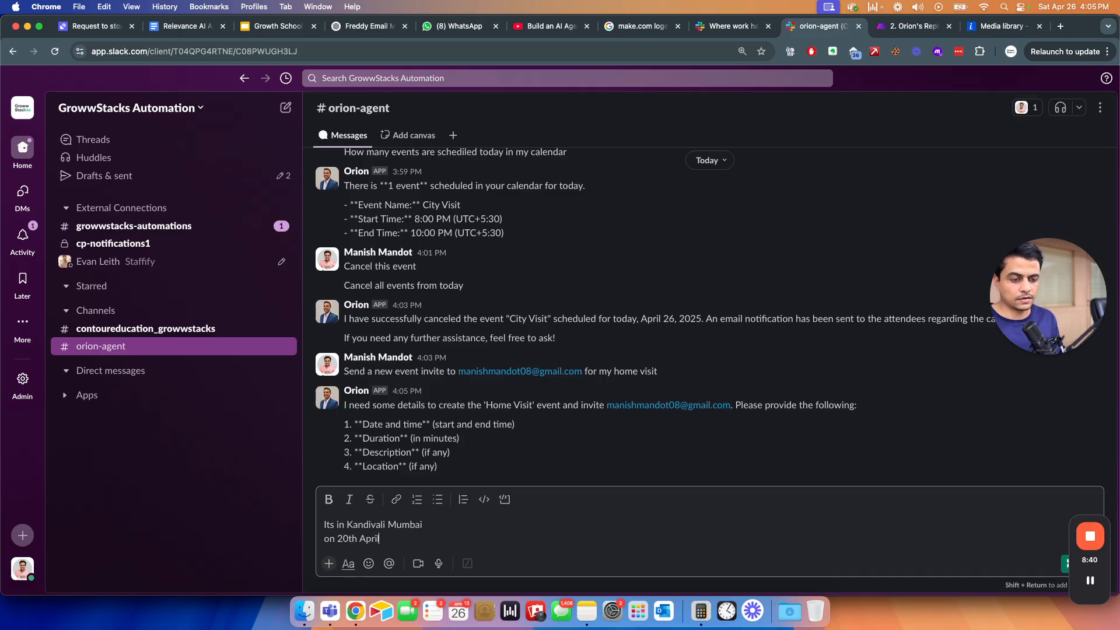
pyautogui.press('Delete')
pyautogui.write('3')
pyautogui.write(' 2025 at')
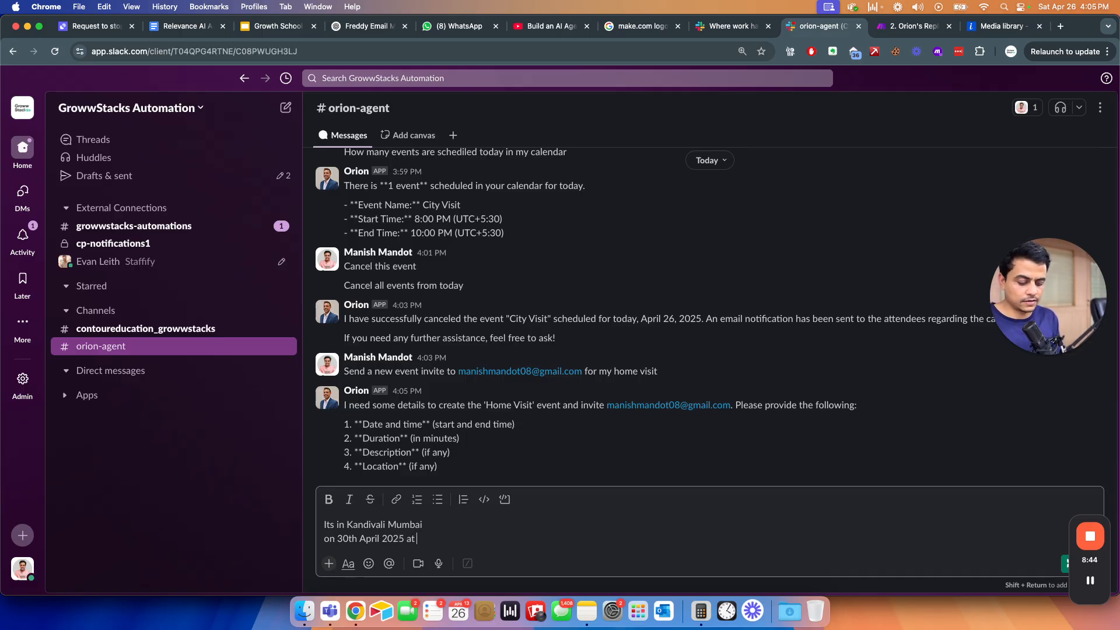
pyautogui.write(' 4PM')
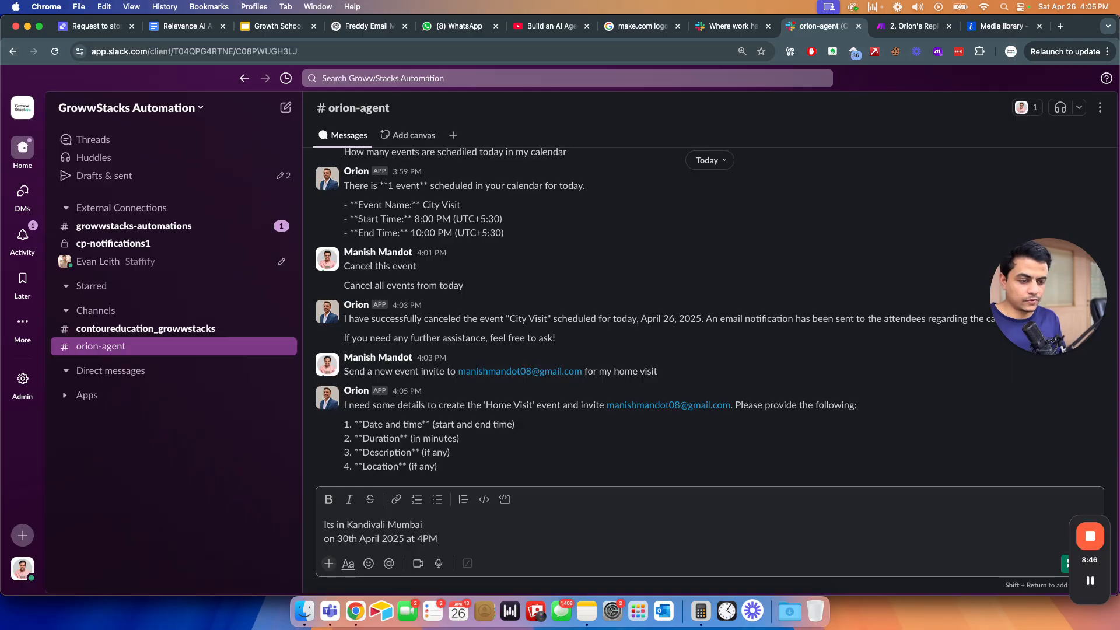
pyautogui.press('Return')
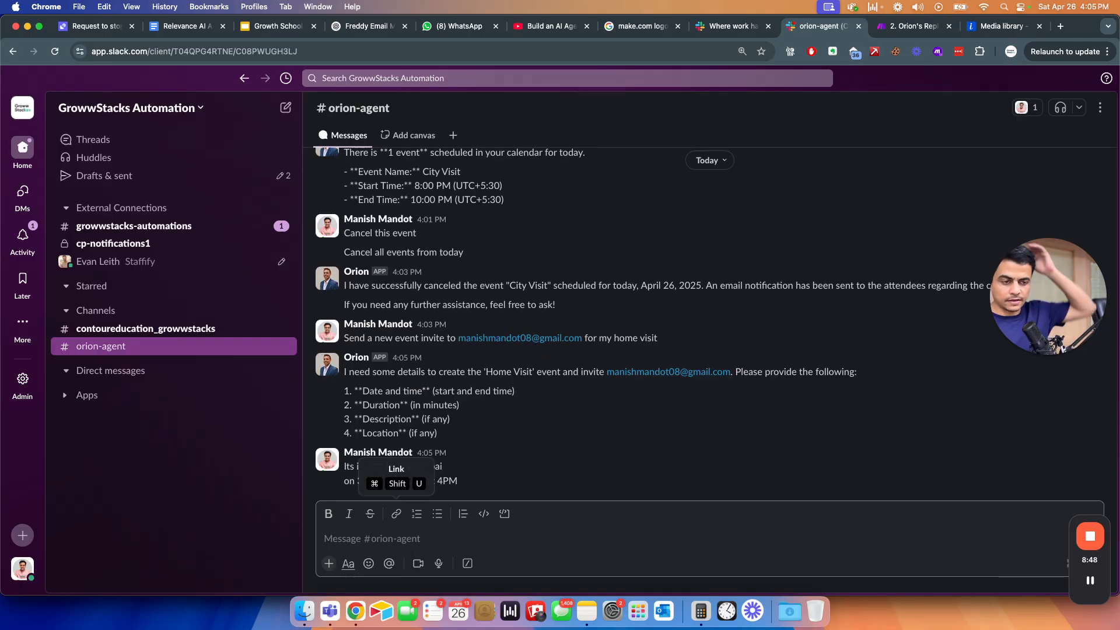
pyautogui.press('super+grave')
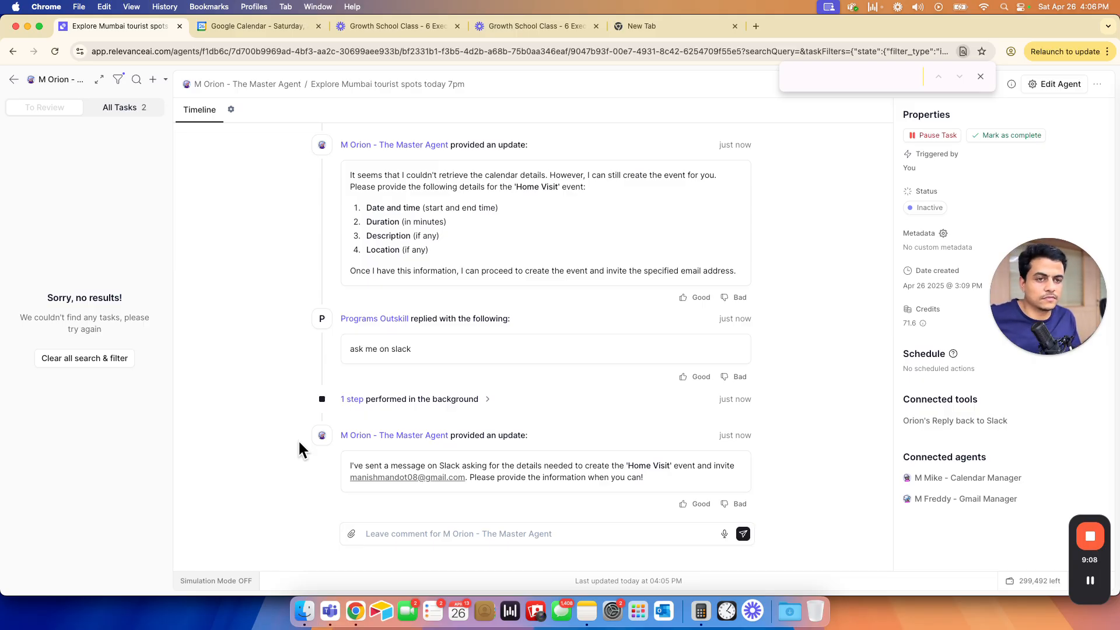
# - Show the agent's All Tasks list, then bring up Make's '2. Orion's Reply' scenario
pyautogui.click(124, 112)
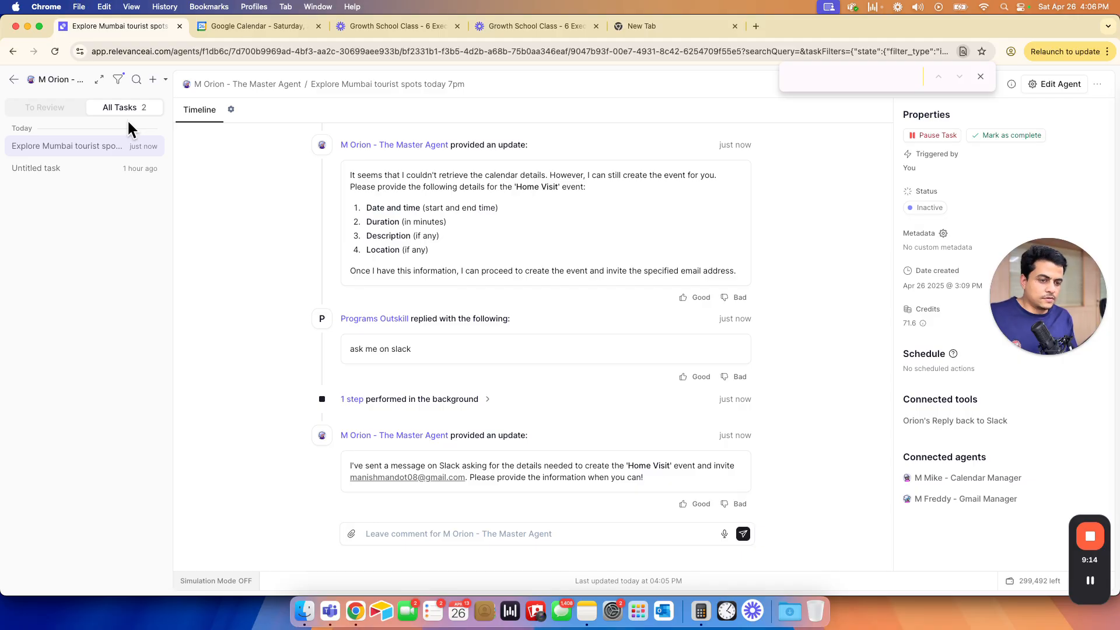
pyautogui.press('super+Tab')
pyautogui.press('super+Tab')
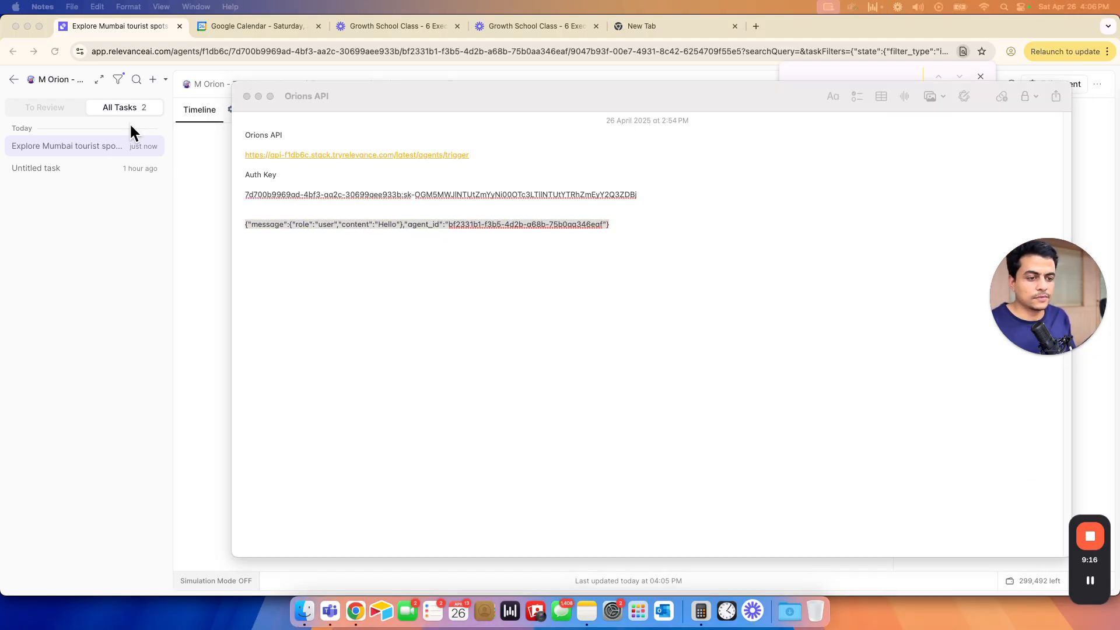
pyautogui.press('super+grave')
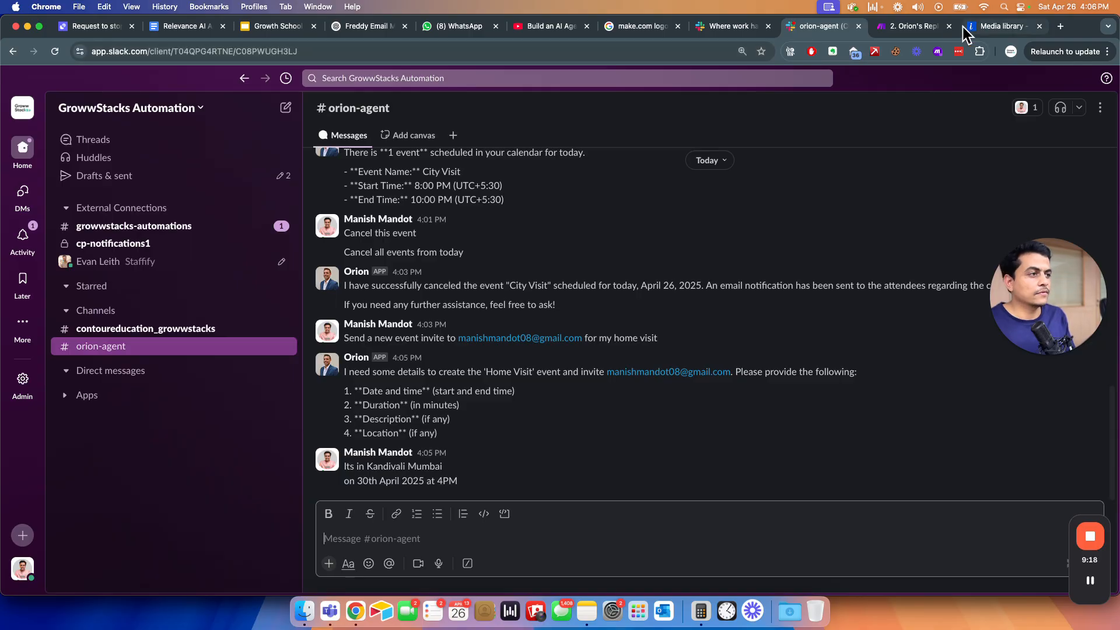
pyautogui.click(905, 27)
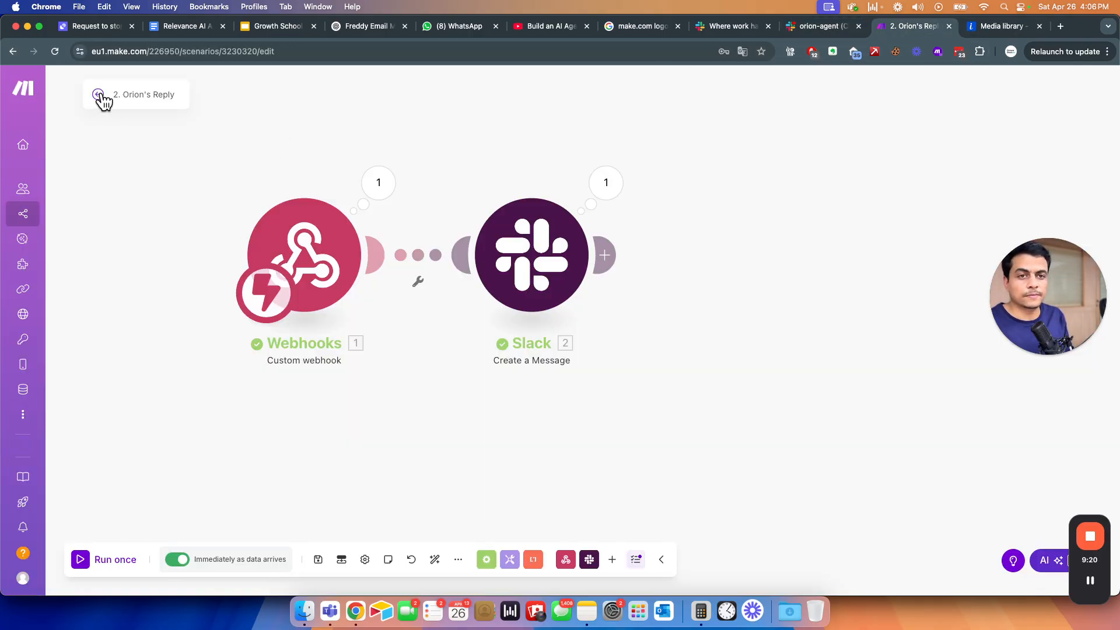
# - Search the Make scenario list for 'orion' and open '1. Talk to Orion'
pyautogui.click(98, 94)
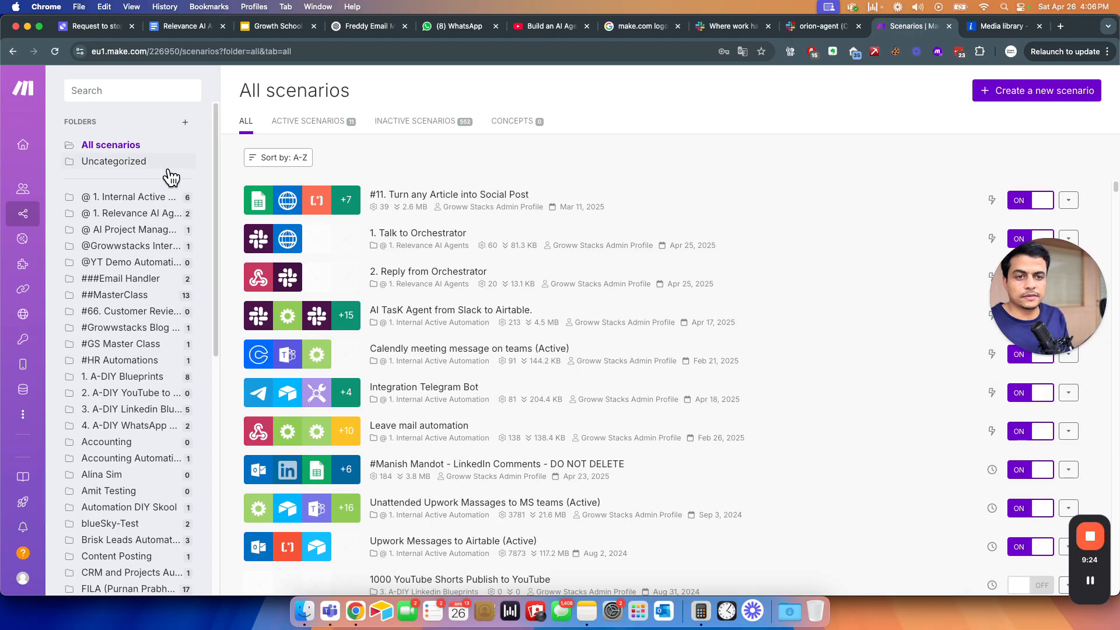
pyautogui.scroll(-3, 632, 474)
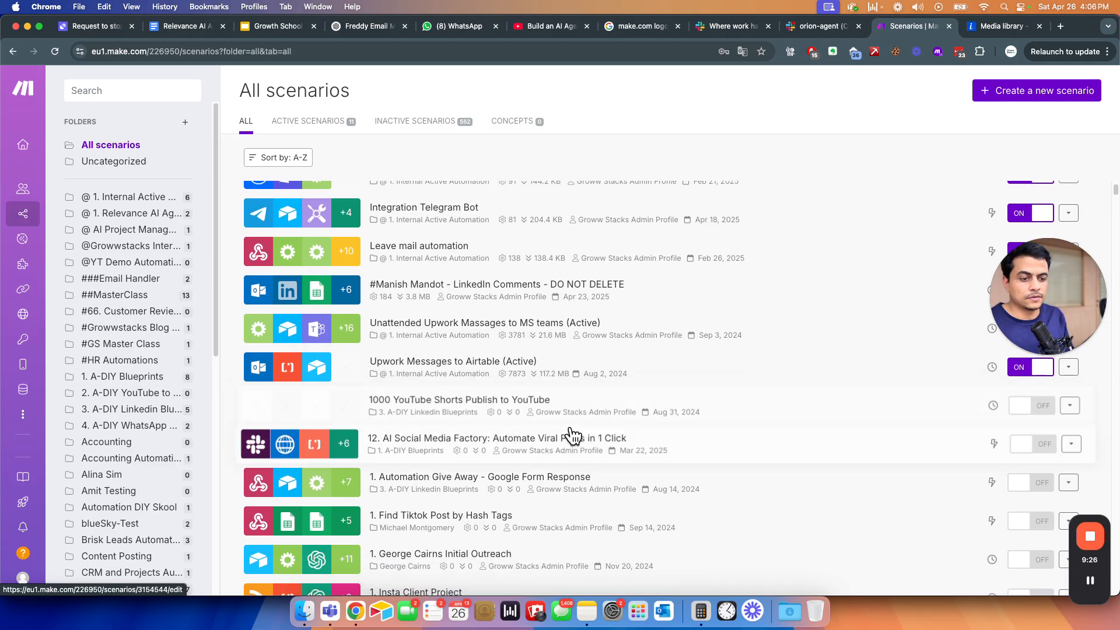
pyautogui.scroll(-2, 560, 438)
pyautogui.scroll(5, 513, 350)
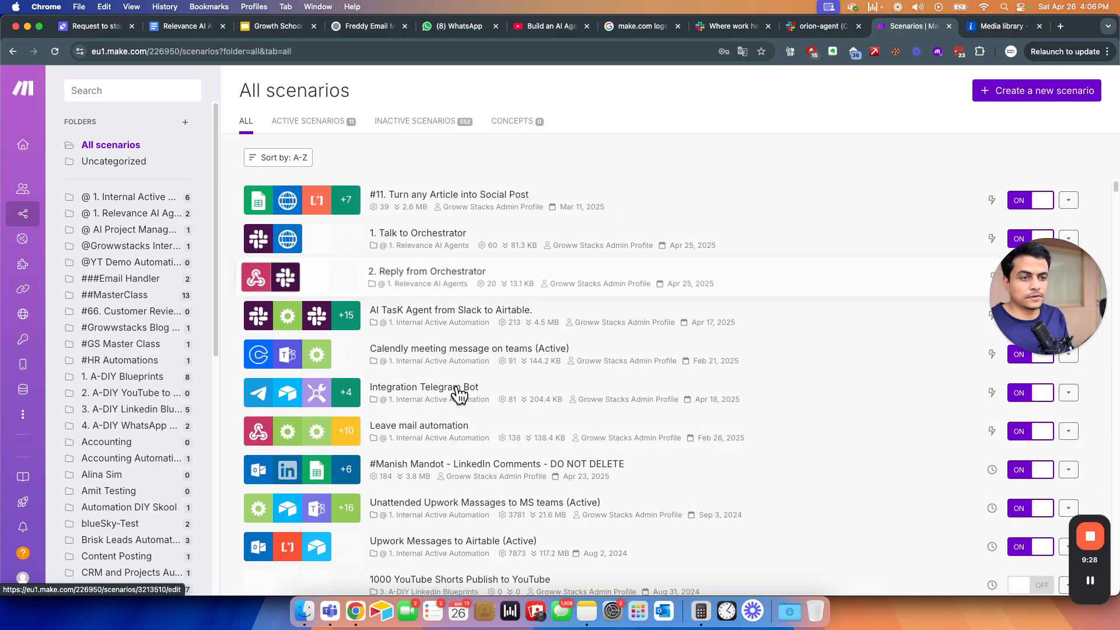
pyautogui.click(124, 91)
pyautogui.write('orion')
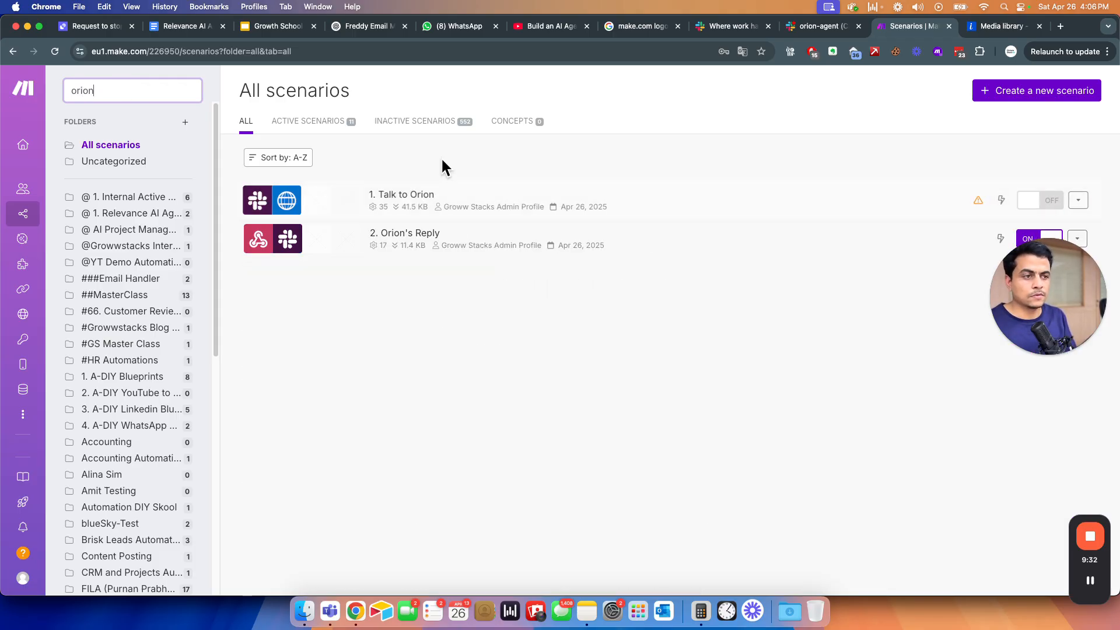
pyautogui.click(760, 196)
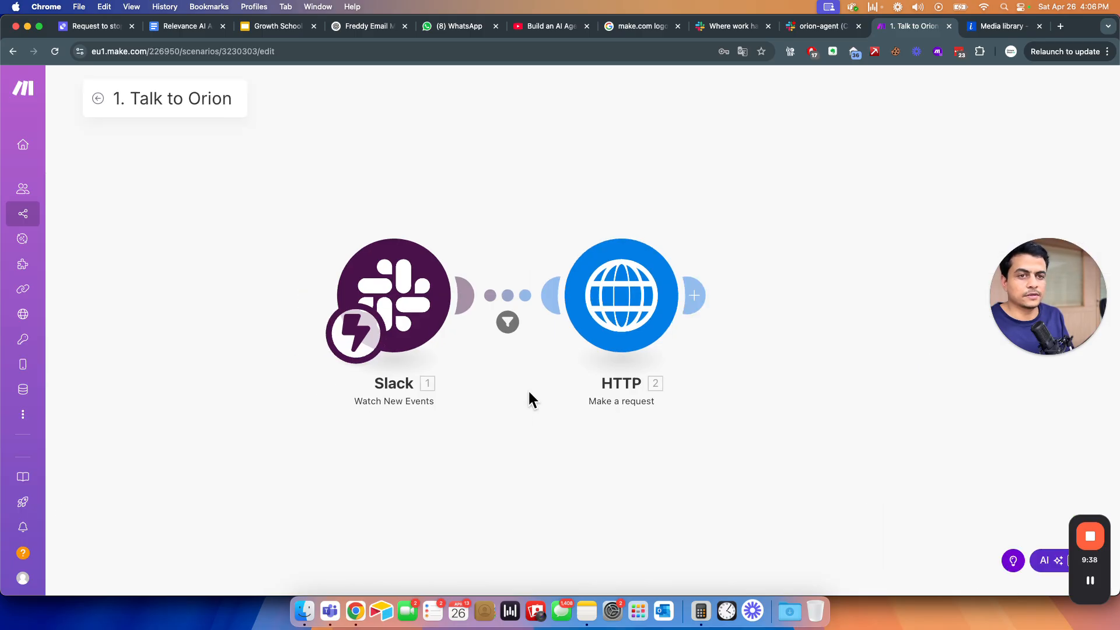
# - Wrap 1. Text in join(split(…; newline); ,) in the HTTP module's request content and save
pyautogui.click(441, 264)
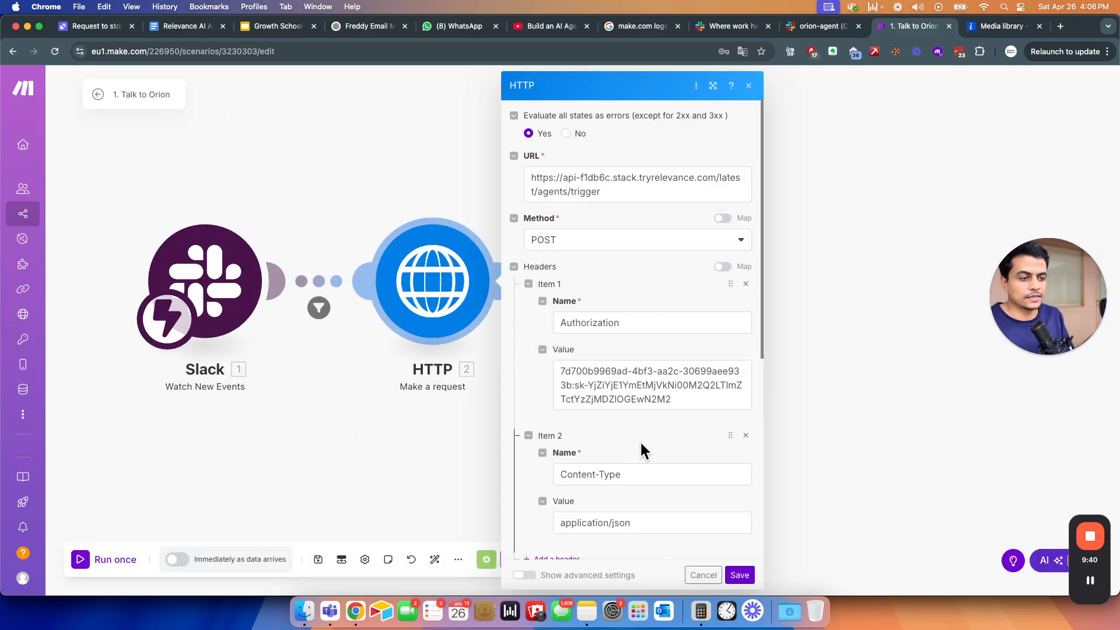
pyautogui.scroll(-6, 640, 440)
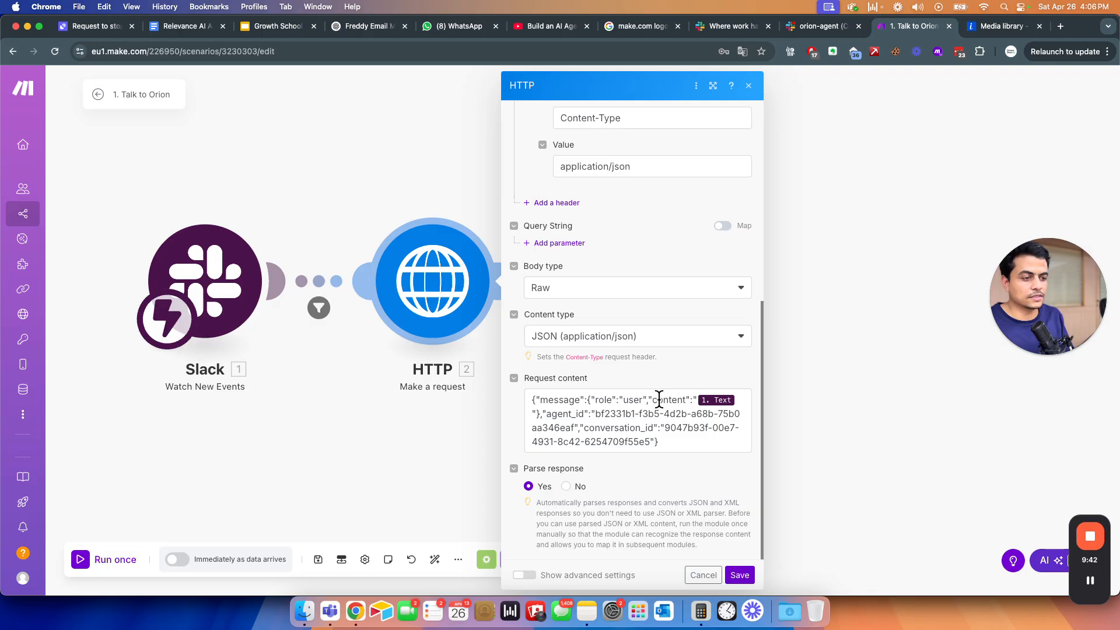
pyautogui.click(695, 401)
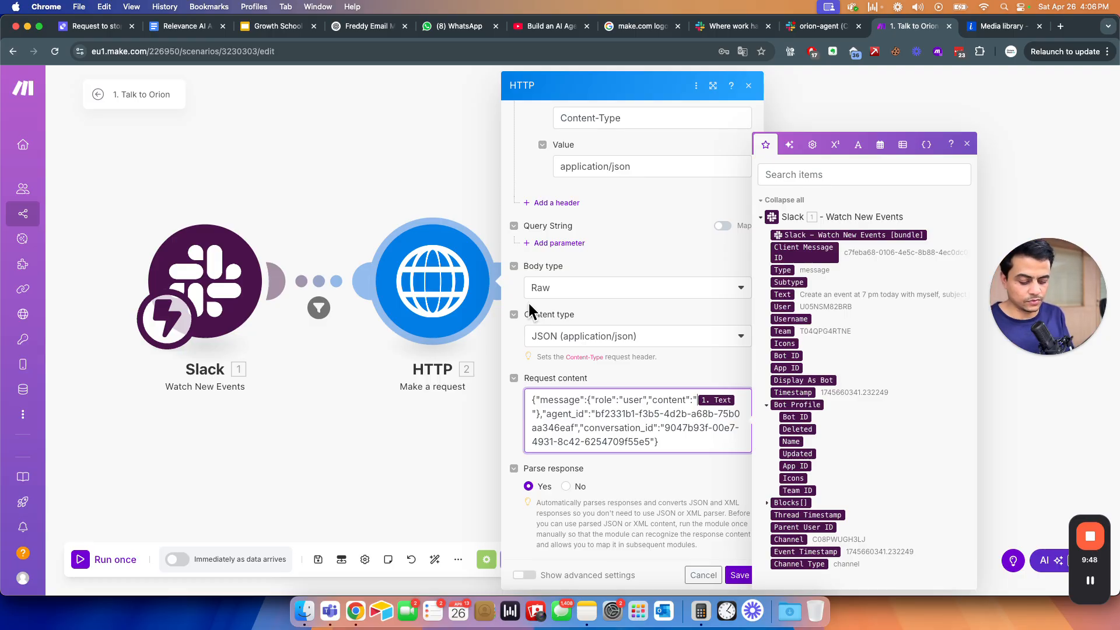
pyautogui.write('split(1. Text')
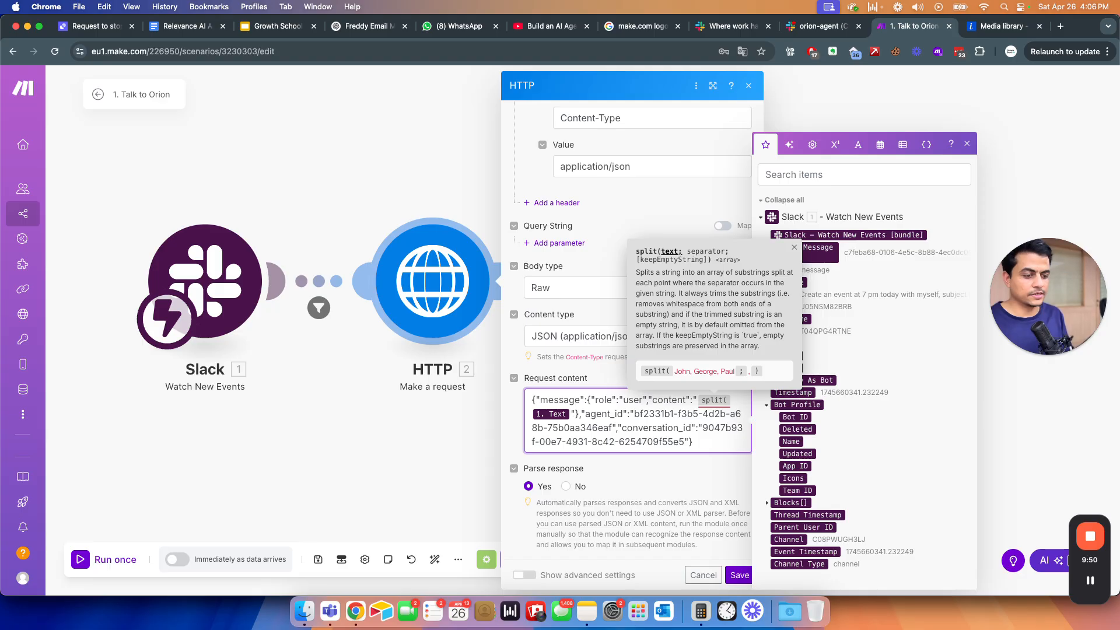
pyautogui.write(';')
pyautogui.click(858, 144)
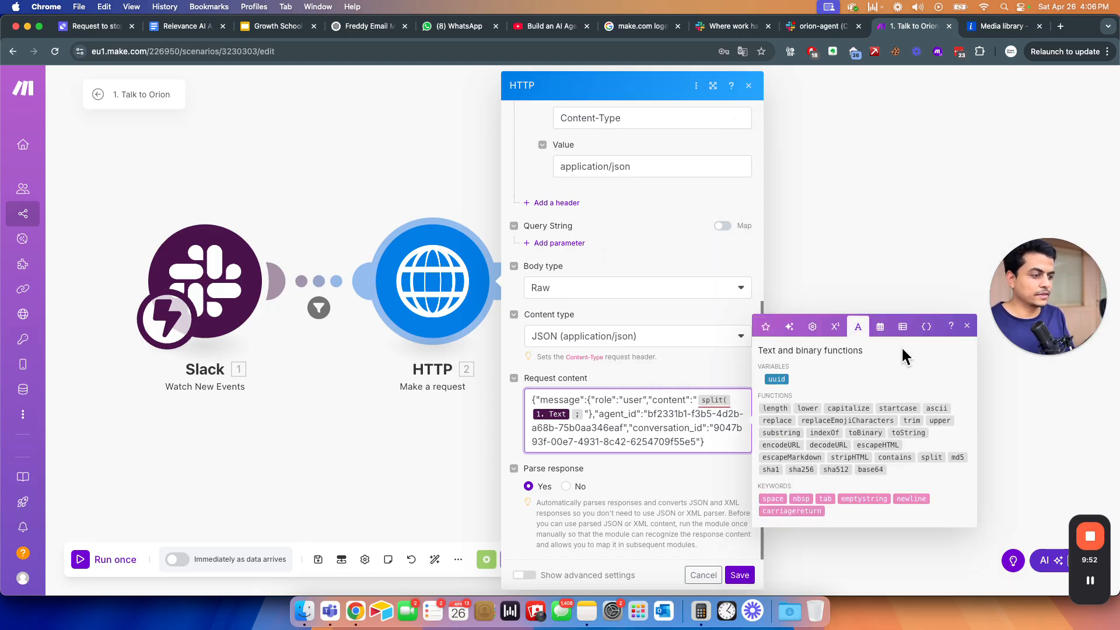
pyautogui.click(915, 499)
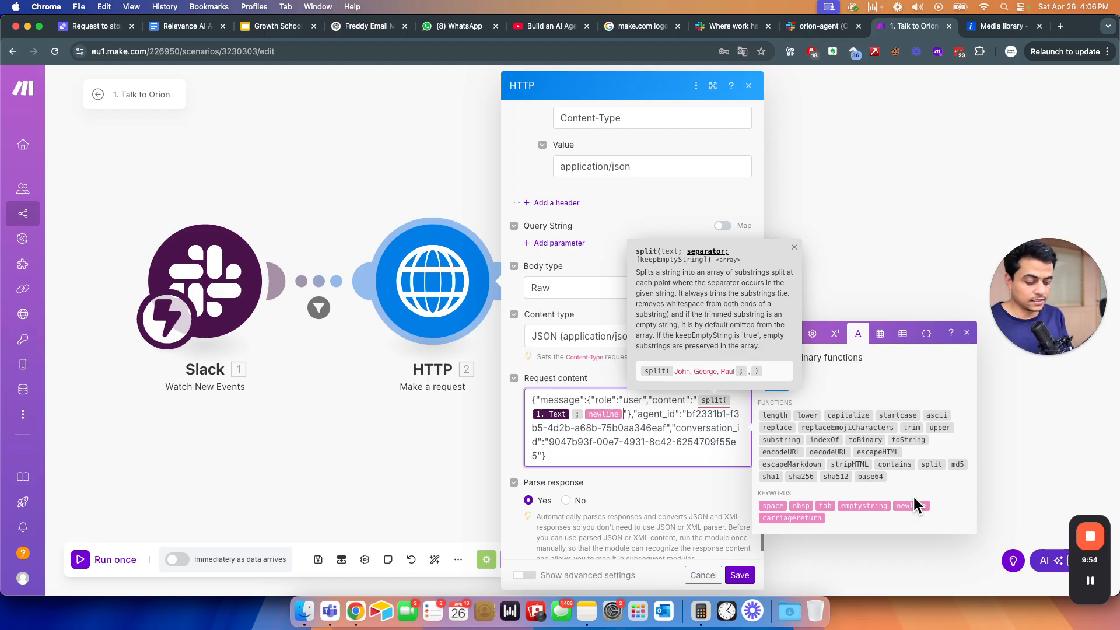
pyautogui.write(')')
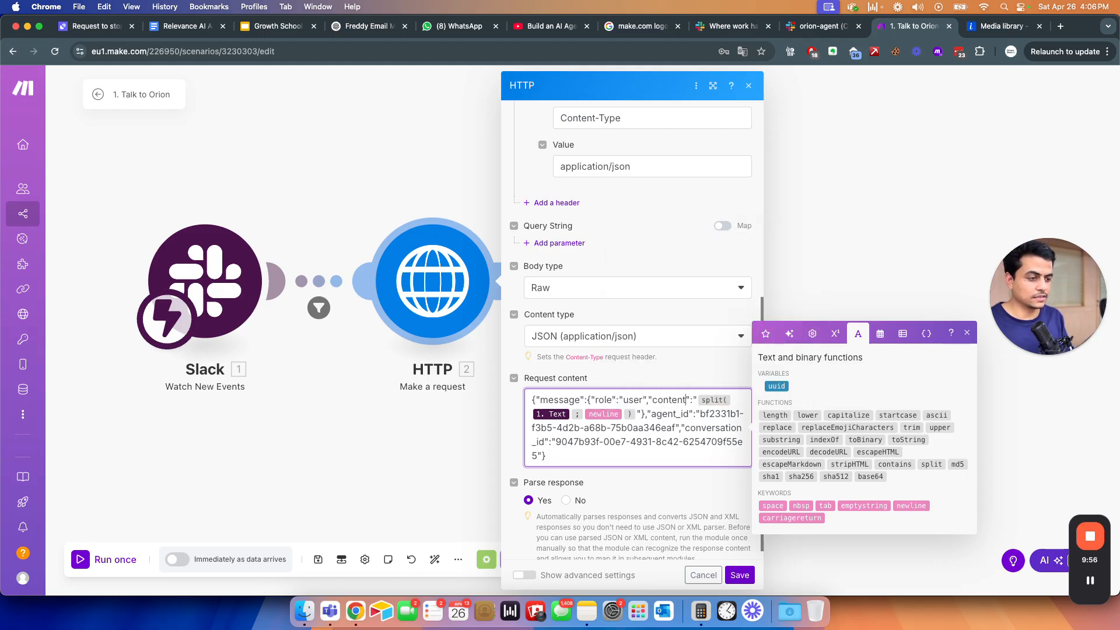
pyautogui.write('join(')
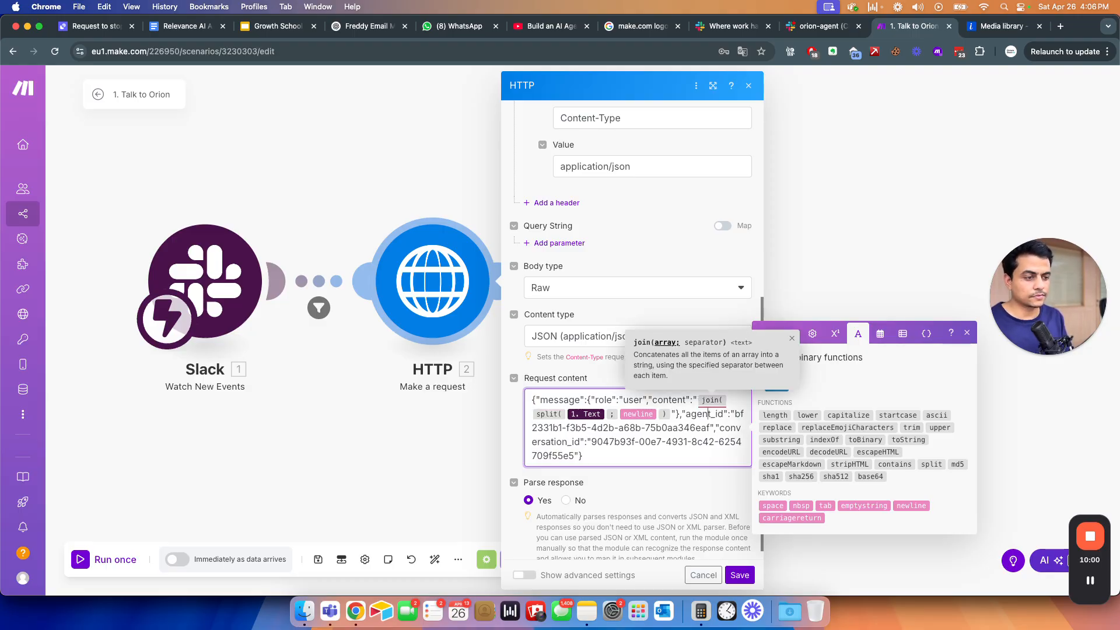
pyautogui.write(';')
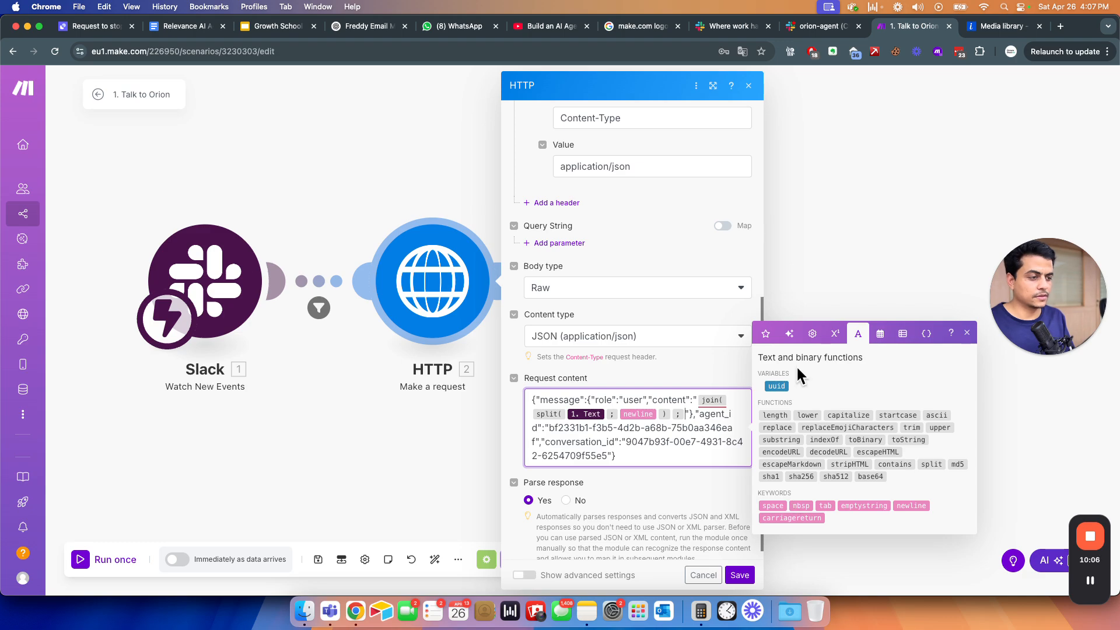
pyautogui.write(',)')
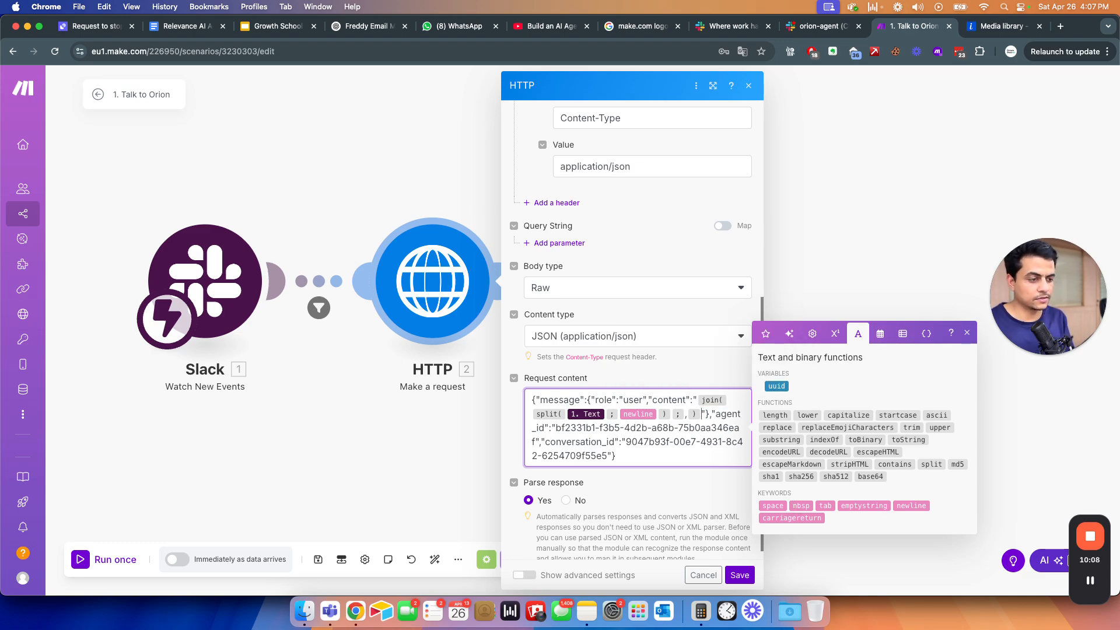
pyautogui.click(739, 575)
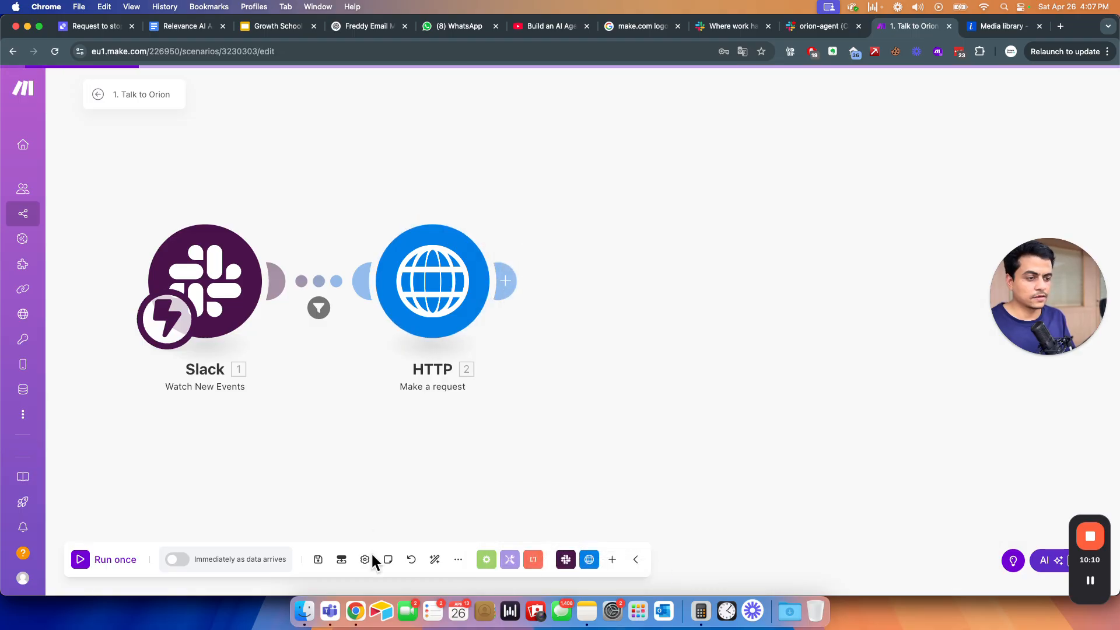
# - Save the Talk to Orion scenario and run it once using the existing webhook data
pyautogui.click(319, 560)
pyautogui.click(125, 570)
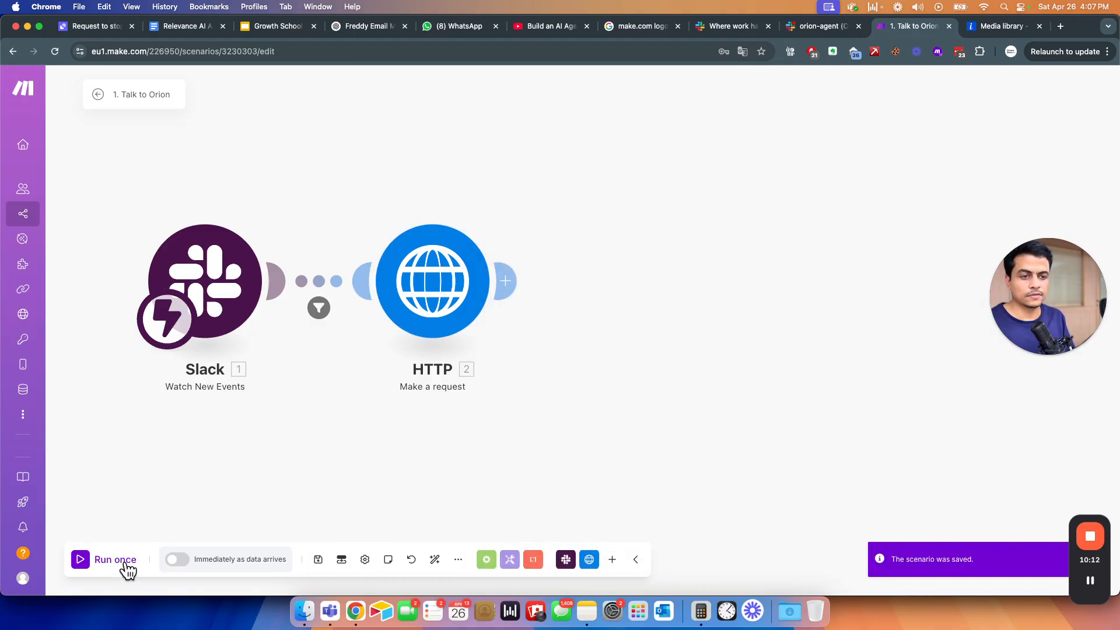
pyautogui.click(321, 573)
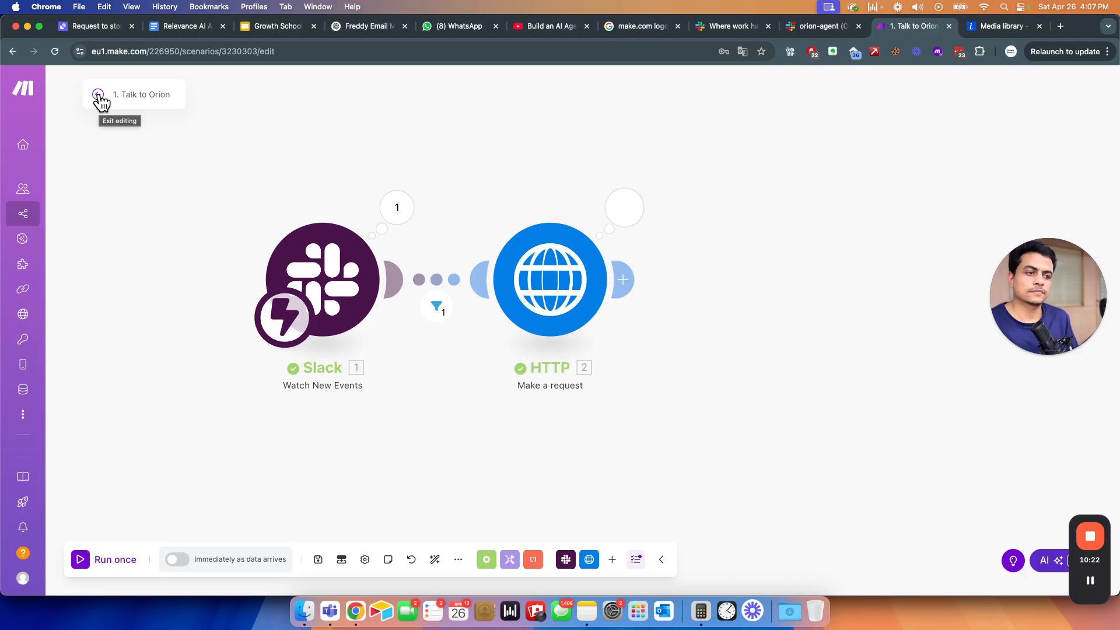
pyautogui.press('super+grave')
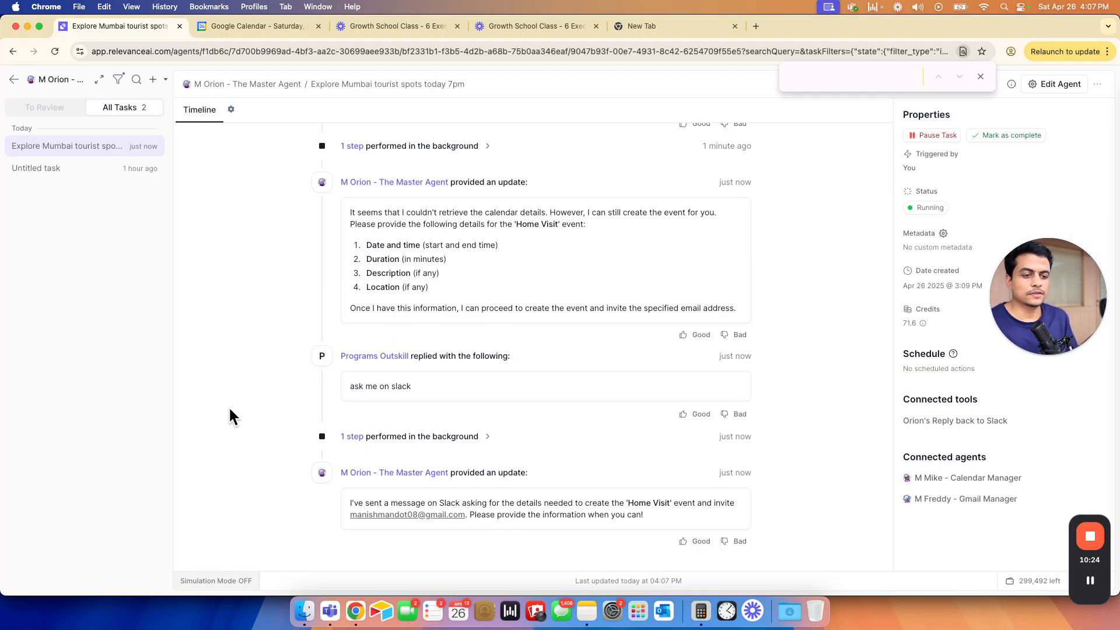
# - Review the Slack reply text received by the agent and open the Calendar Manager's delegated conversation
pyautogui.moveTo(348, 325); pyautogui.dragTo(551, 334)
pyautogui.click(245, 331)
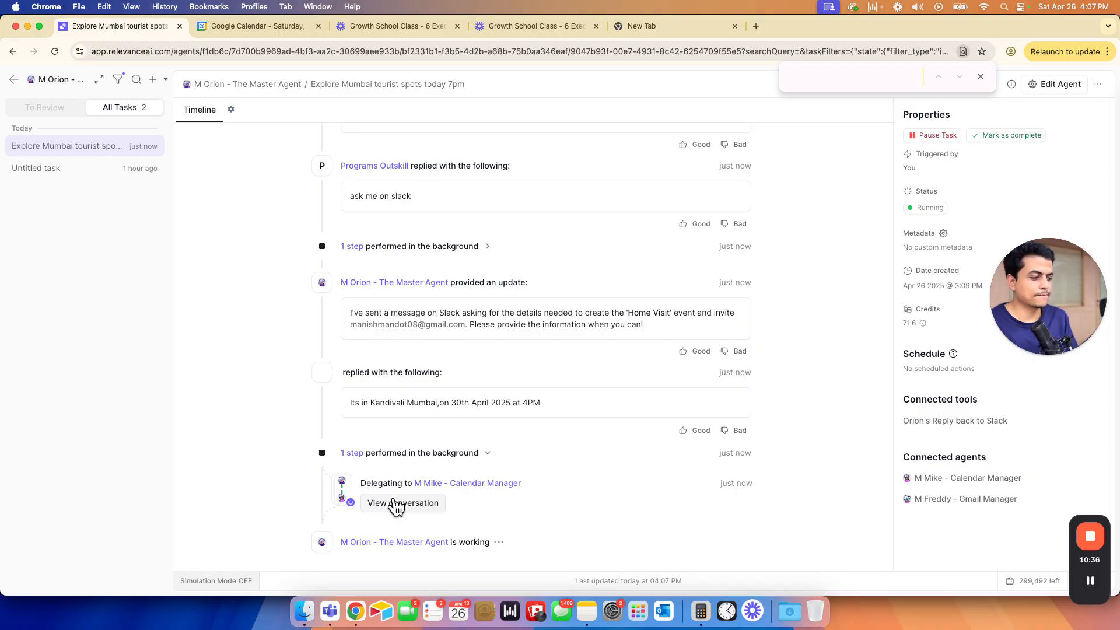
pyautogui.click(396, 505)
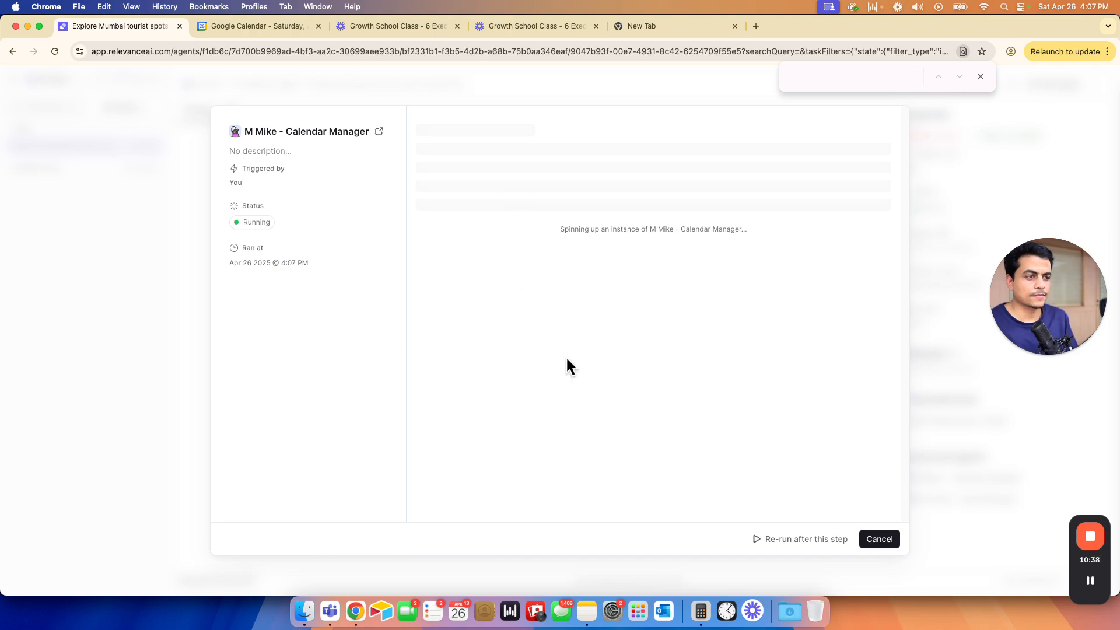
pyautogui.click(513, 298)
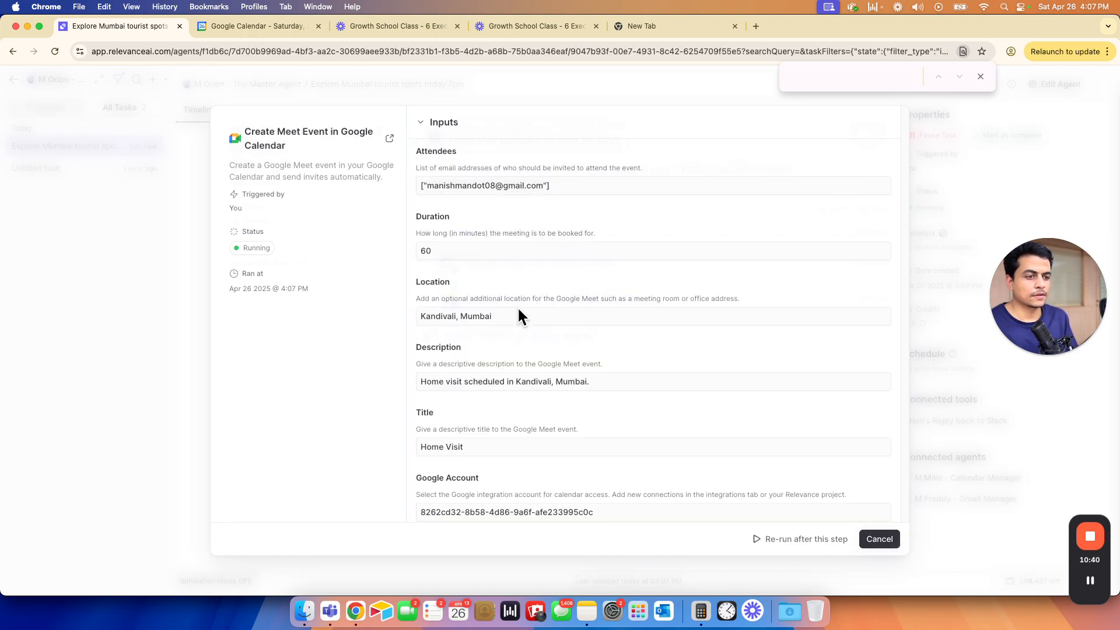
pyautogui.moveTo(448, 318); pyautogui.dragTo(508, 317)
pyautogui.moveTo(430, 381); pyautogui.dragTo(585, 380)
pyautogui.scroll(-2, 505, 441)
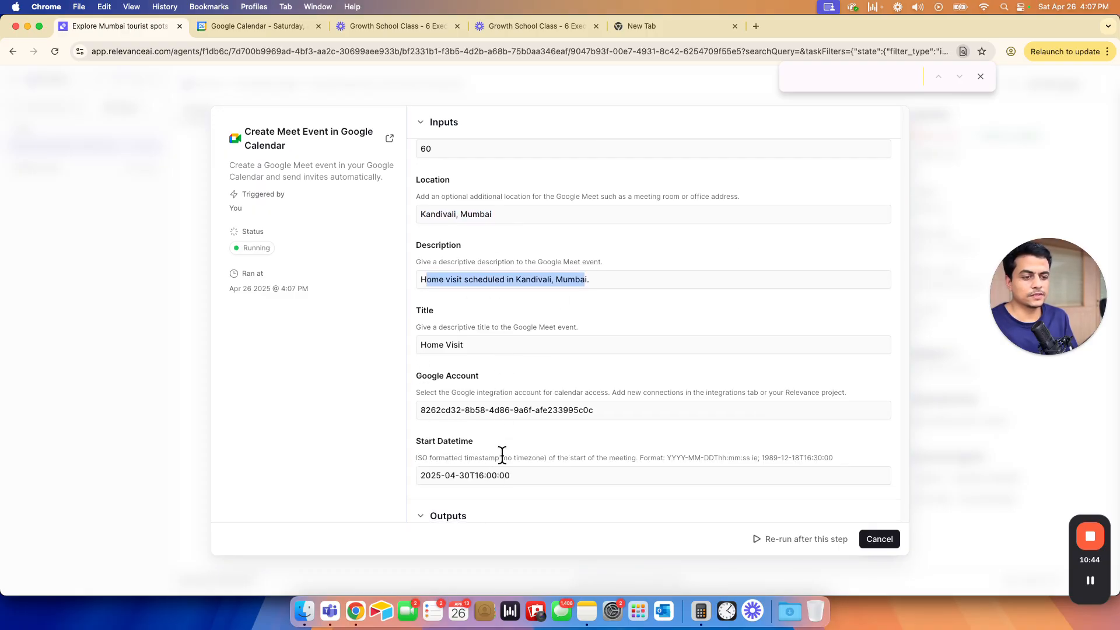
pyautogui.scroll(-1, 502, 454)
pyautogui.moveTo(421, 443); pyautogui.dragTo(534, 437)
pyautogui.click(493, 412)
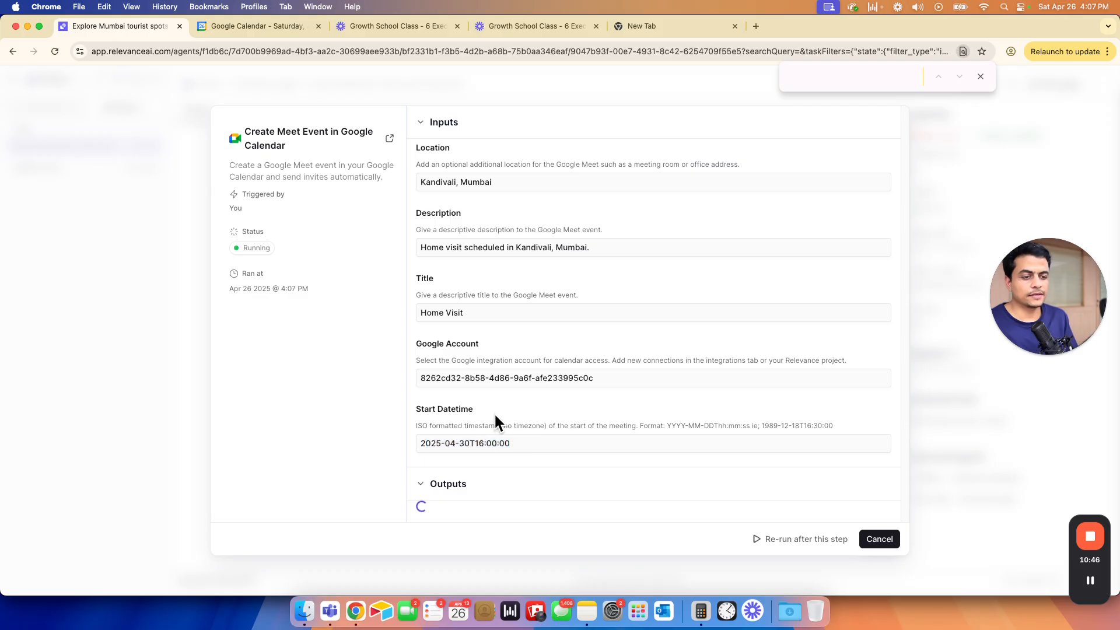
pyautogui.scroll(4, 493, 412)
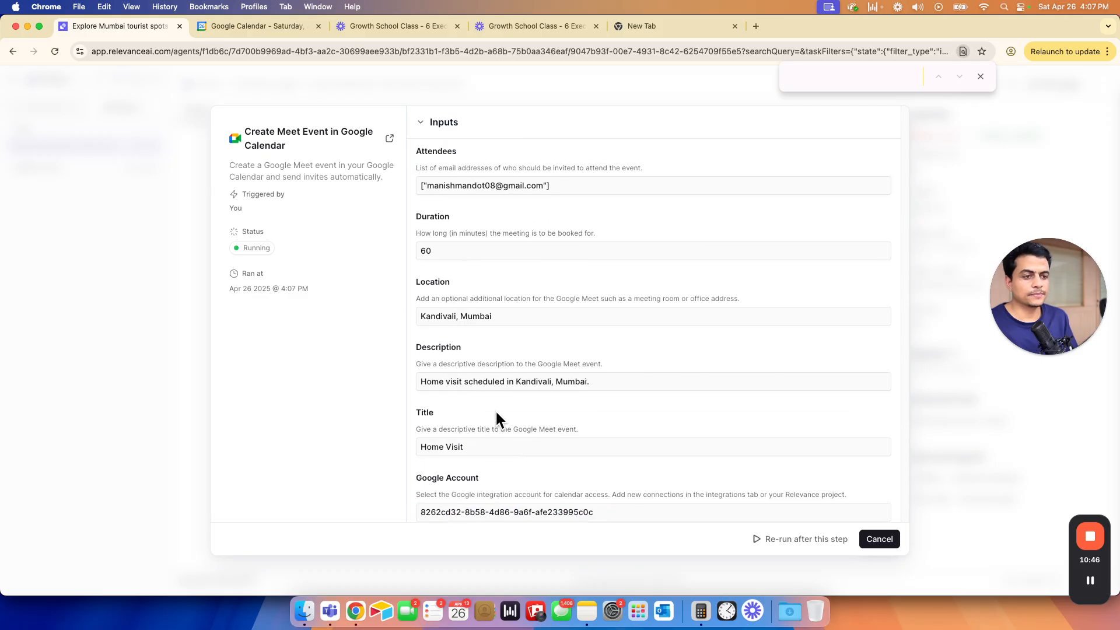
pyautogui.click(875, 539)
pyautogui.press('super+grave')
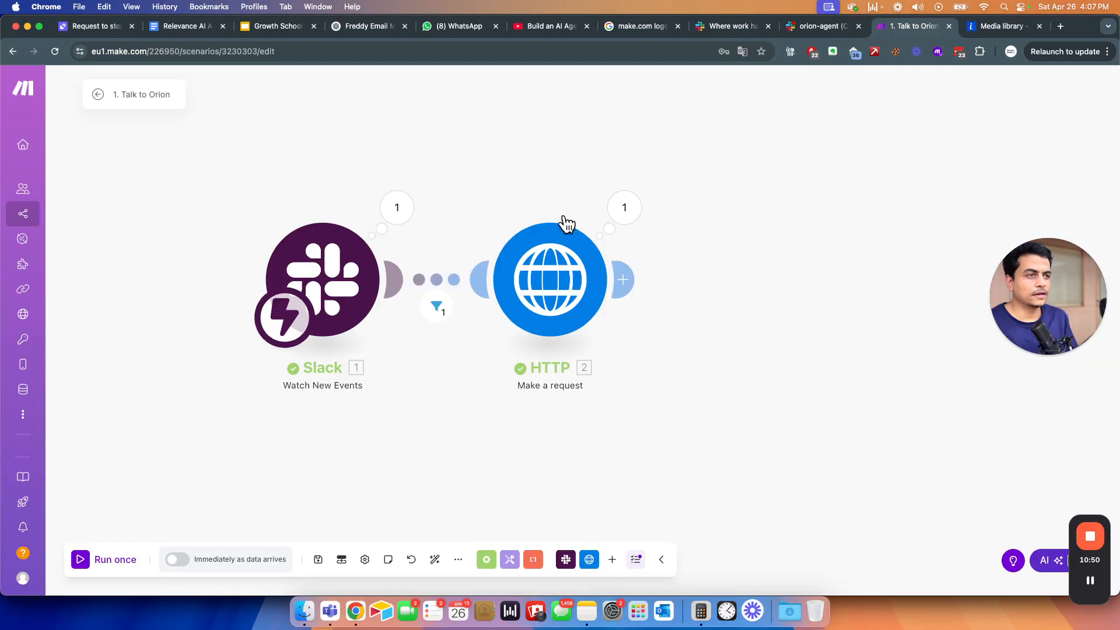
# - Open the Gmail inbox in a new browser tab
pyautogui.click(1060, 28)
pyautogui.write('gmail')
pyautogui.press('Down')
pyautogui.press('Return')
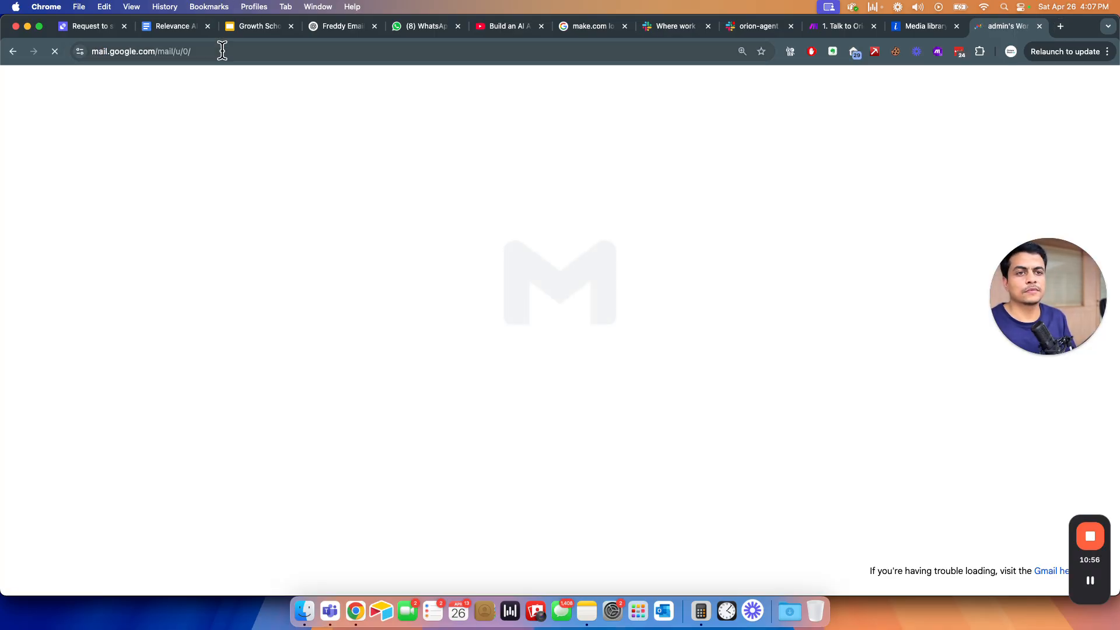
pyautogui.click(220, 52)
pyautogui.write('gmail')
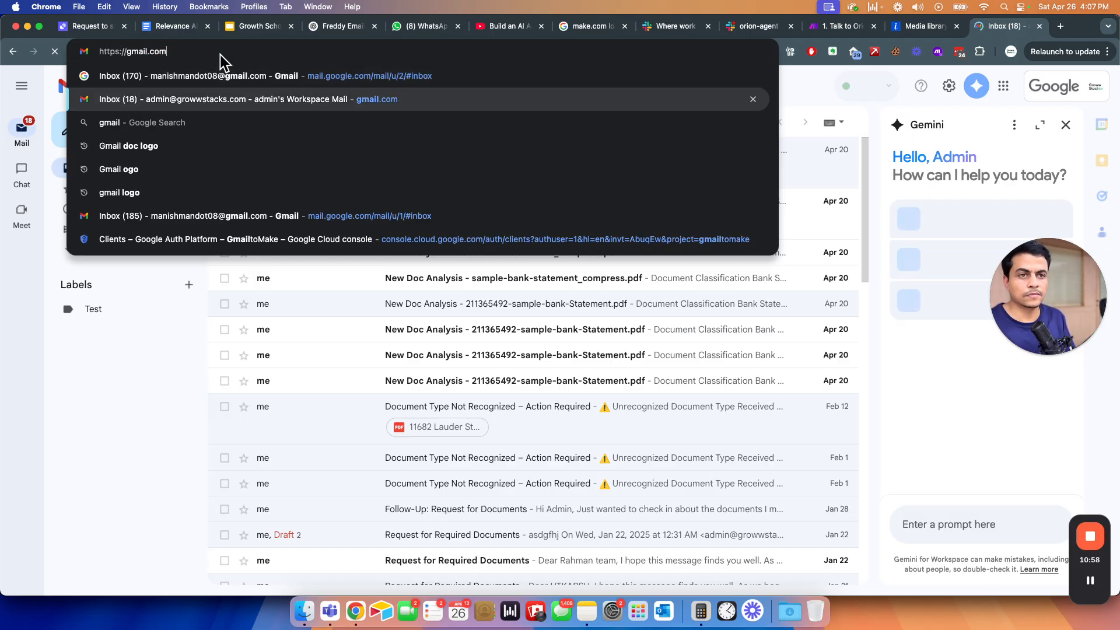
pyautogui.press('Return')
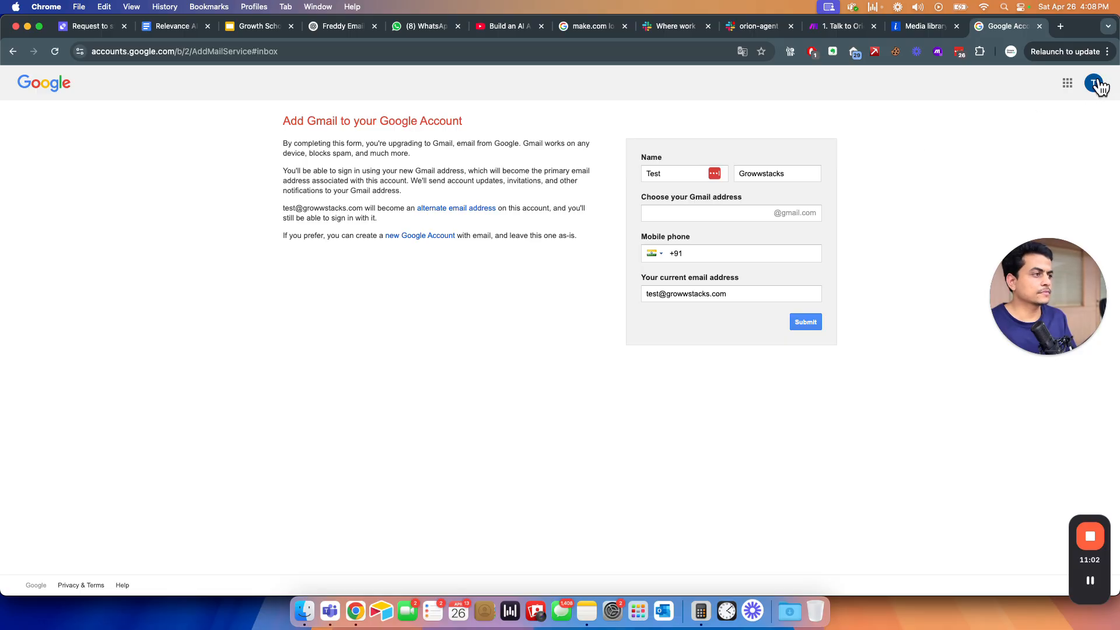
# - Check another signed-in Google account, close the extra tab, and return to #orion-agent in Slack
pyautogui.click(1067, 84)
pyautogui.click(1093, 83)
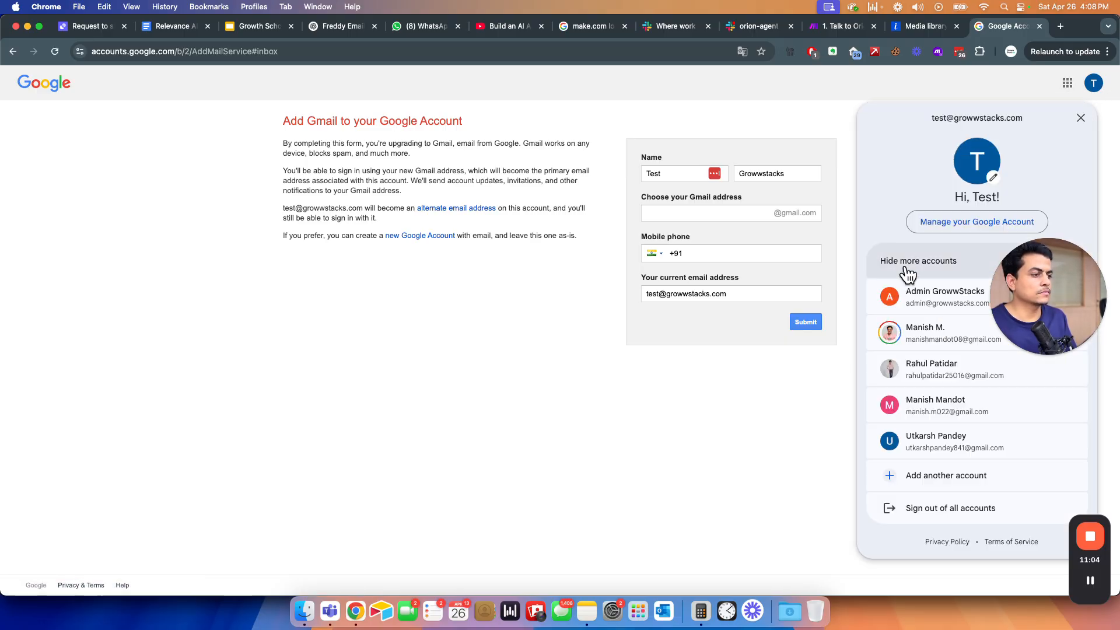
pyautogui.click(919, 330)
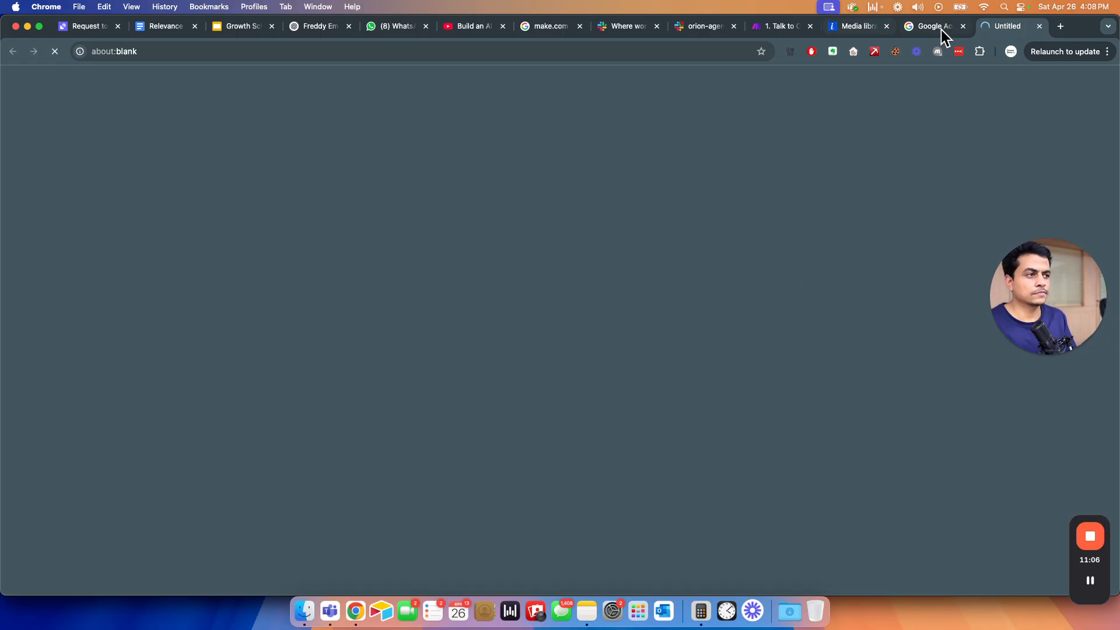
pyautogui.click(940, 30)
pyautogui.press('super+w')
pyautogui.click(743, 23)
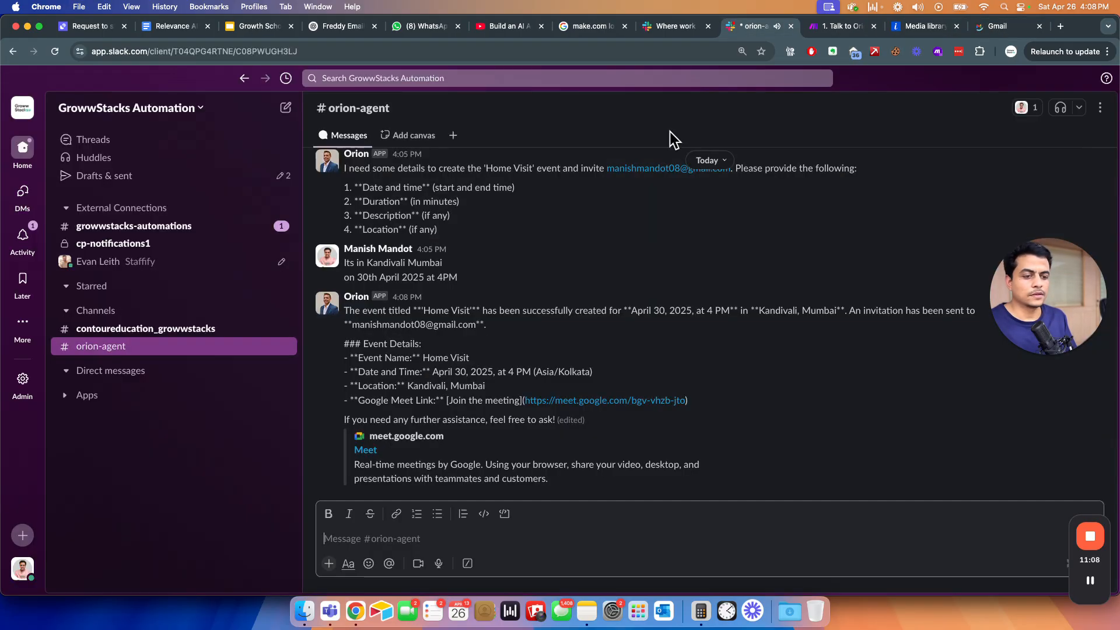
# - Read through Orion's Home Visit confirmation for April 30, 2025, 4 PM, including the Meet link
pyautogui.moveTo(345, 310); pyautogui.dragTo(408, 401)
pyautogui.click(385, 344)
pyautogui.moveTo(360, 318); pyautogui.dragTo(499, 400)
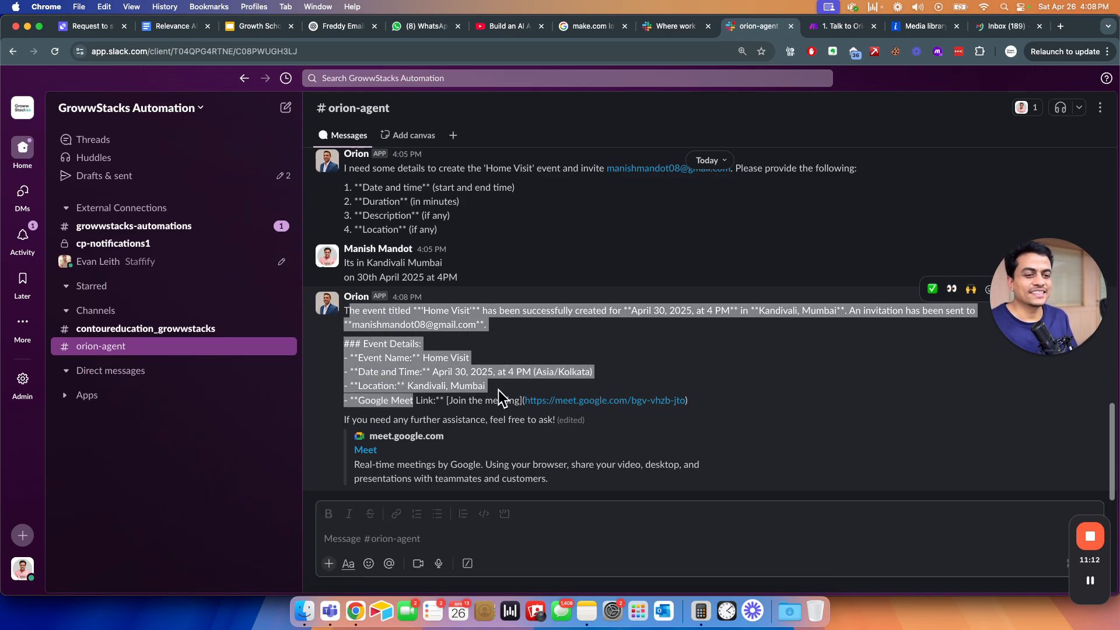
pyautogui.click(366, 324)
pyautogui.moveTo(361, 313); pyautogui.dragTo(363, 345)
pyautogui.click(392, 375)
pyautogui.moveTo(698, 310); pyautogui.dragTo(785, 357)
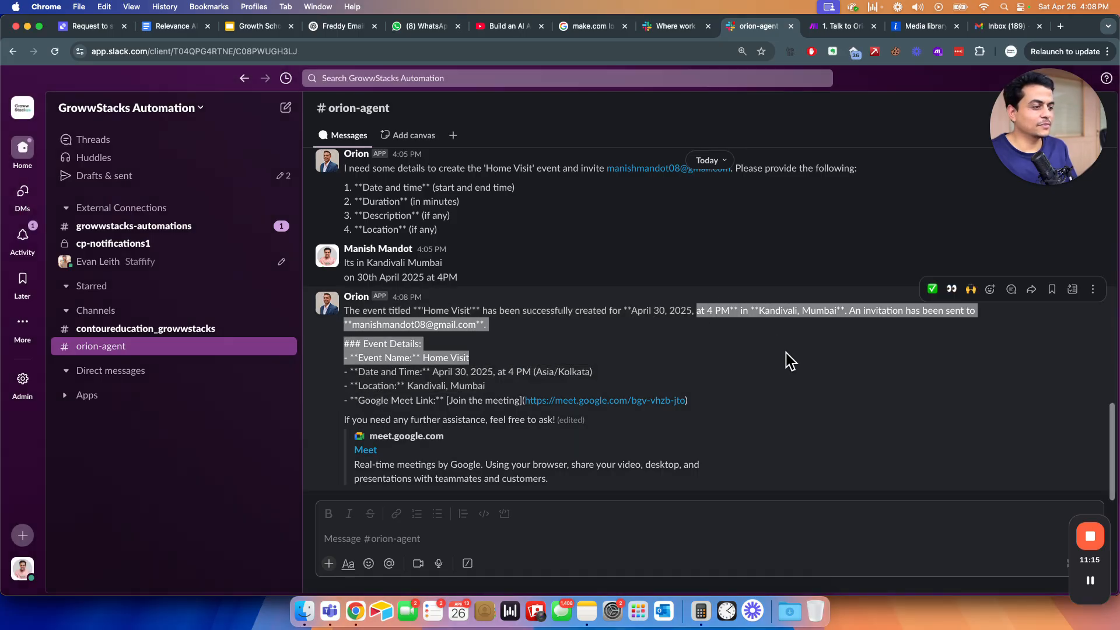
pyautogui.click(450, 357)
pyautogui.moveTo(371, 310); pyautogui.dragTo(392, 400)
pyautogui.click(393, 400)
pyautogui.moveTo(493, 436); pyautogui.dragTo(381, 297)
pyautogui.click(414, 338)
# - Glance at the Gmail inbox, then bring up the Google Calendar day view
pyautogui.press('super+9')
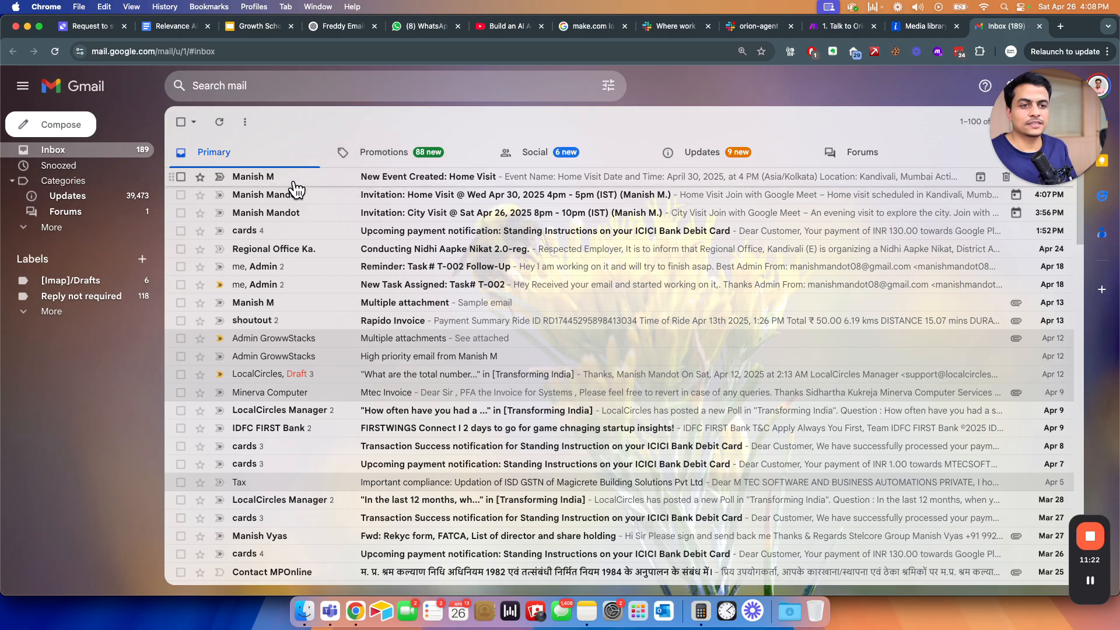
pyautogui.moveTo(1035, 148); pyautogui.dragTo(1030, 540)
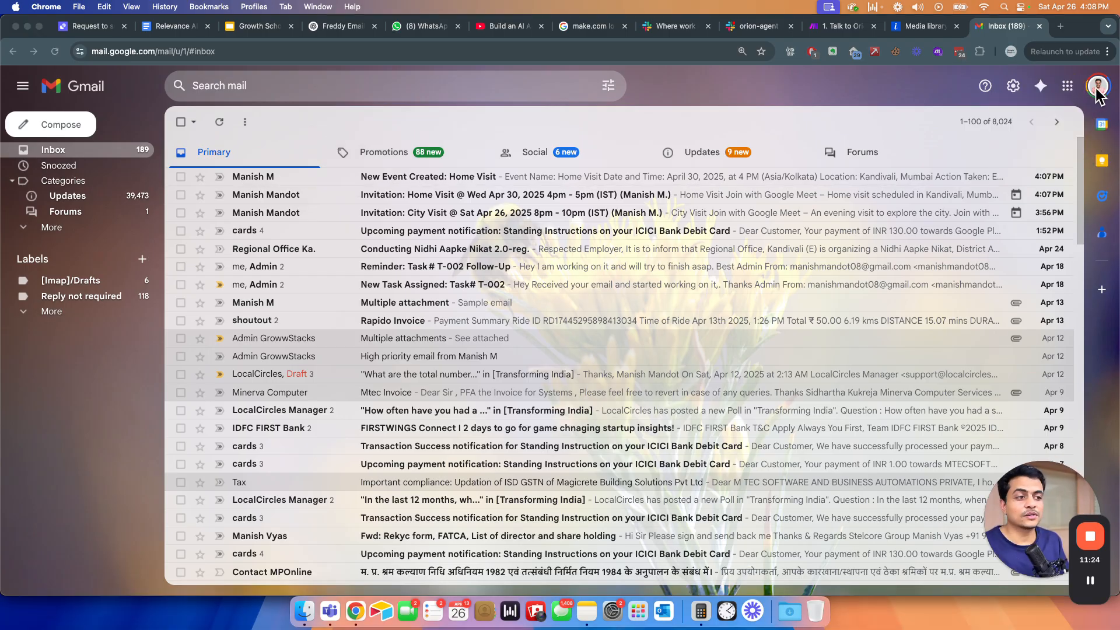
pyautogui.press('super+grave')
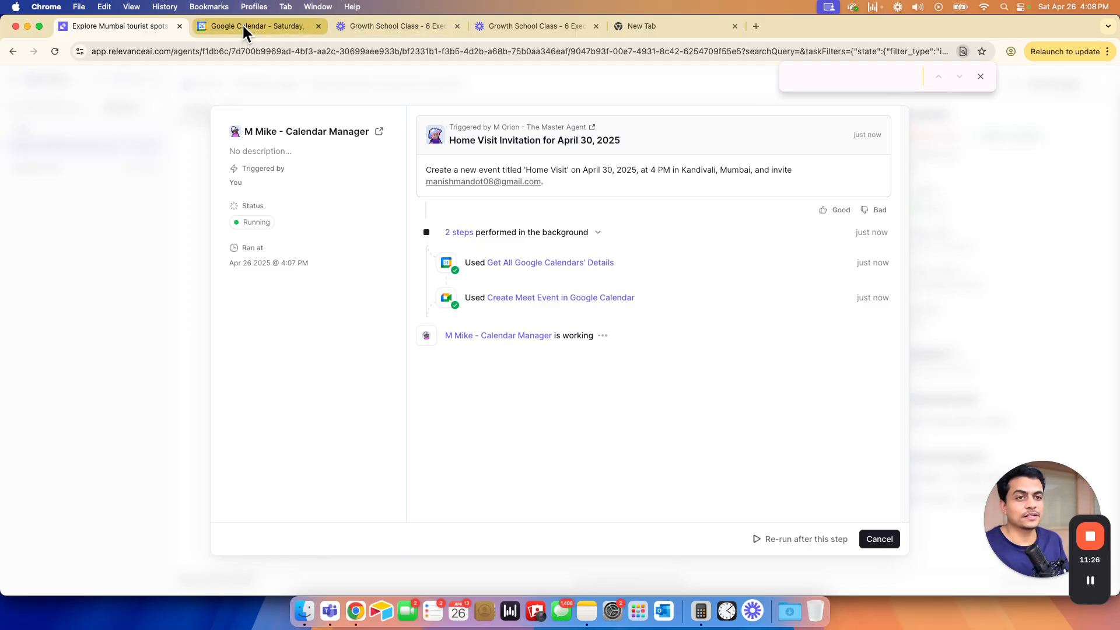
pyautogui.click(242, 26)
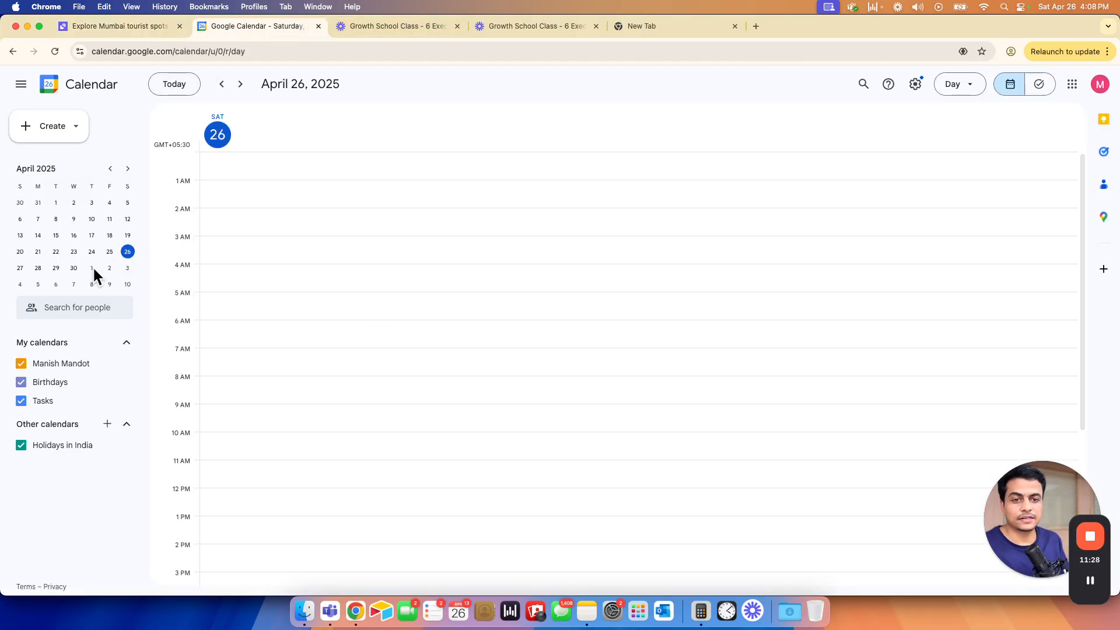
# - Verify the Home Visit event at 4 PM on April 30, 2025 in Kandivali, Mumbai
pyautogui.click(73, 268)
pyautogui.scroll(-5, 414, 410)
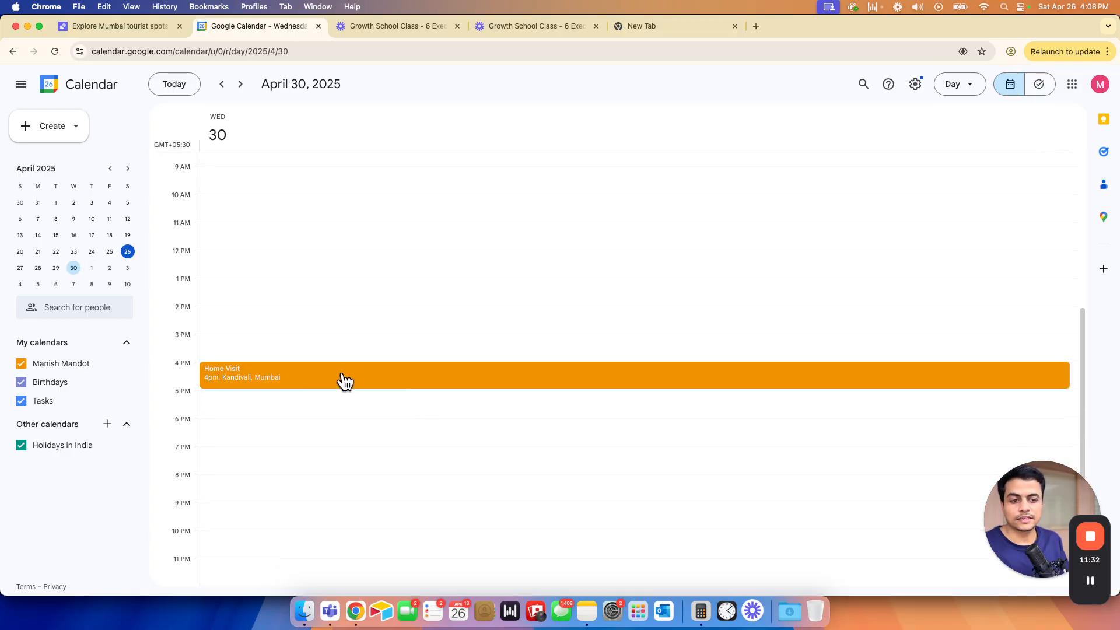
pyautogui.click(314, 374)
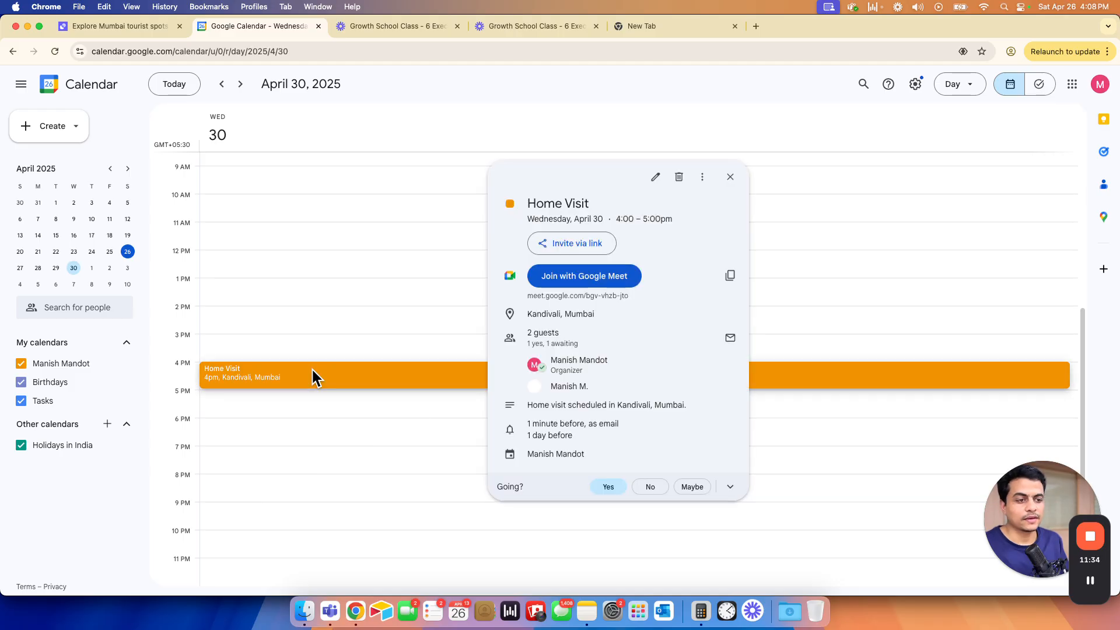
pyautogui.click(308, 349)
pyautogui.press('super+grave')
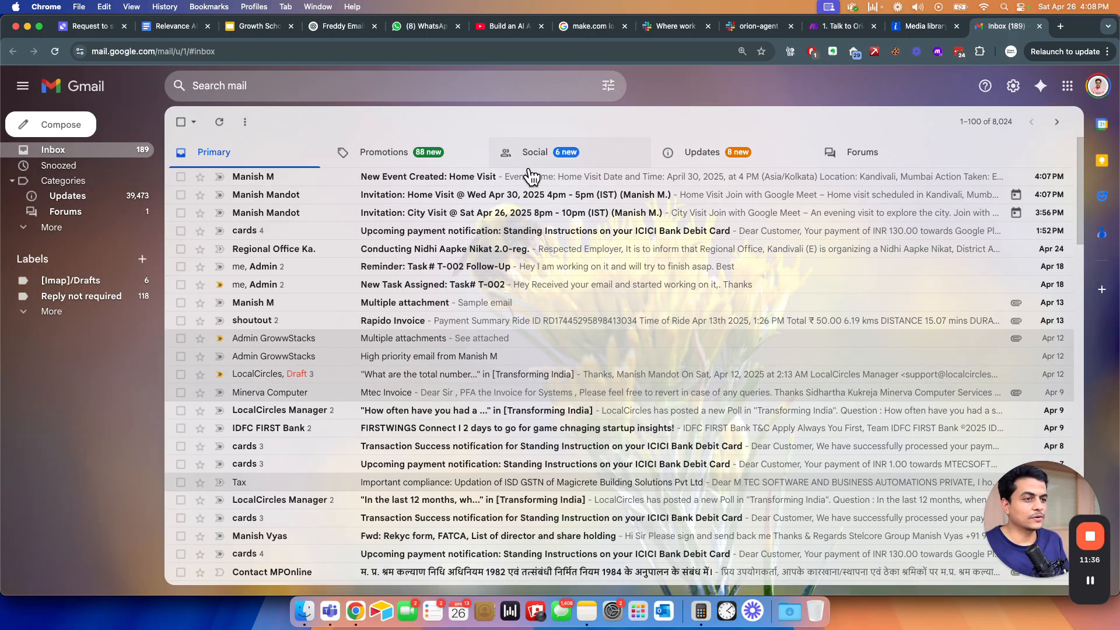
# - Read the 'New Event Created: Home Visit' email, including its sender and recipient details
pyautogui.click(246, 177)
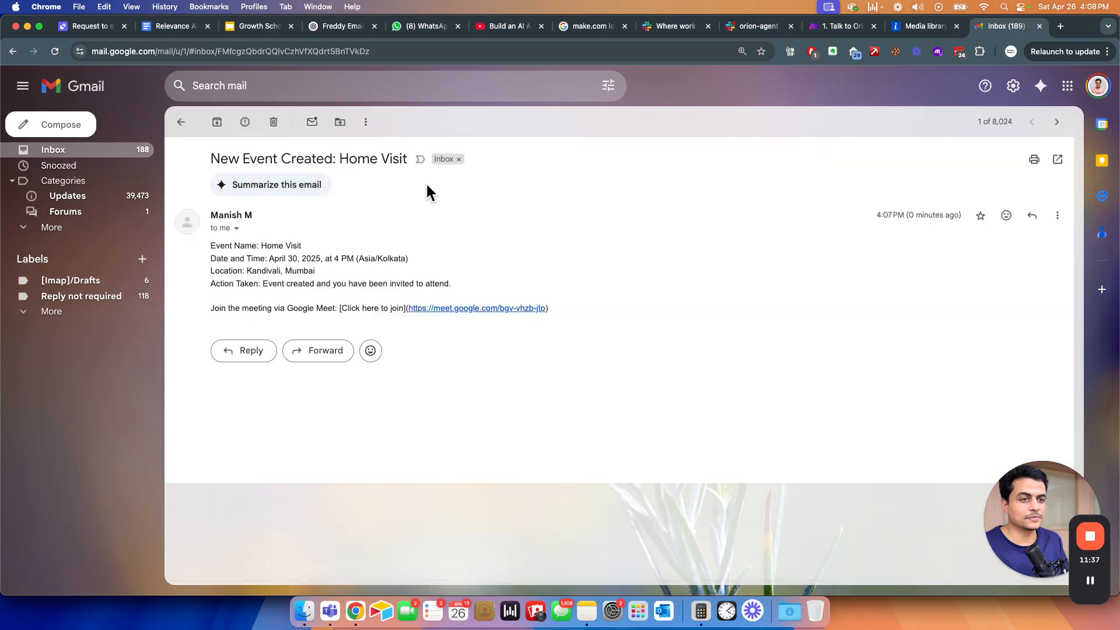
pyautogui.click(236, 228)
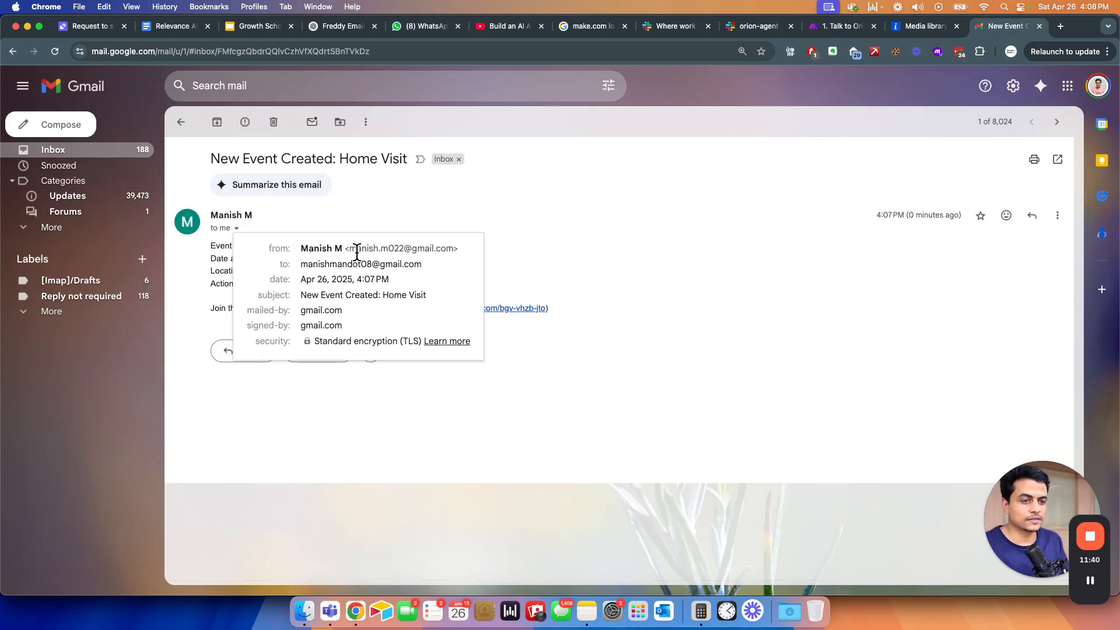
pyautogui.moveTo(356, 252); pyautogui.dragTo(439, 249)
pyautogui.moveTo(314, 262); pyautogui.dragTo(412, 266)
pyautogui.click(225, 283)
pyautogui.moveTo(220, 246); pyautogui.dragTo(357, 309)
pyautogui.moveTo(386, 309); pyautogui.dragTo(275, 271)
pyautogui.click(271, 260)
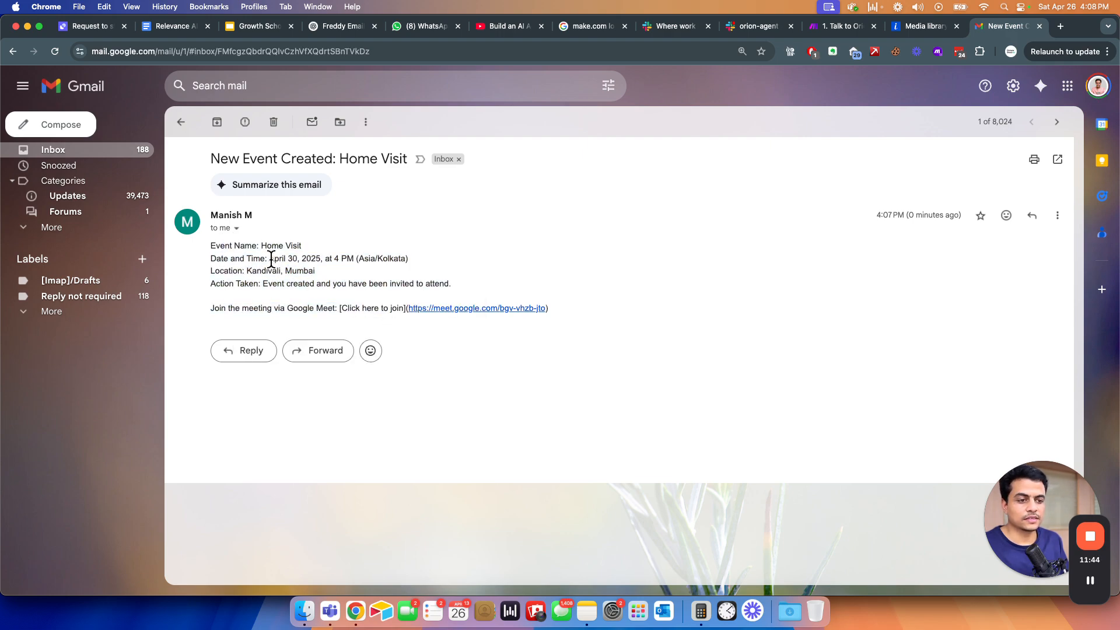
# - Return to the inbox and launch Google Calendar from the Google apps panel
pyautogui.click(180, 126)
pyautogui.click(1067, 85)
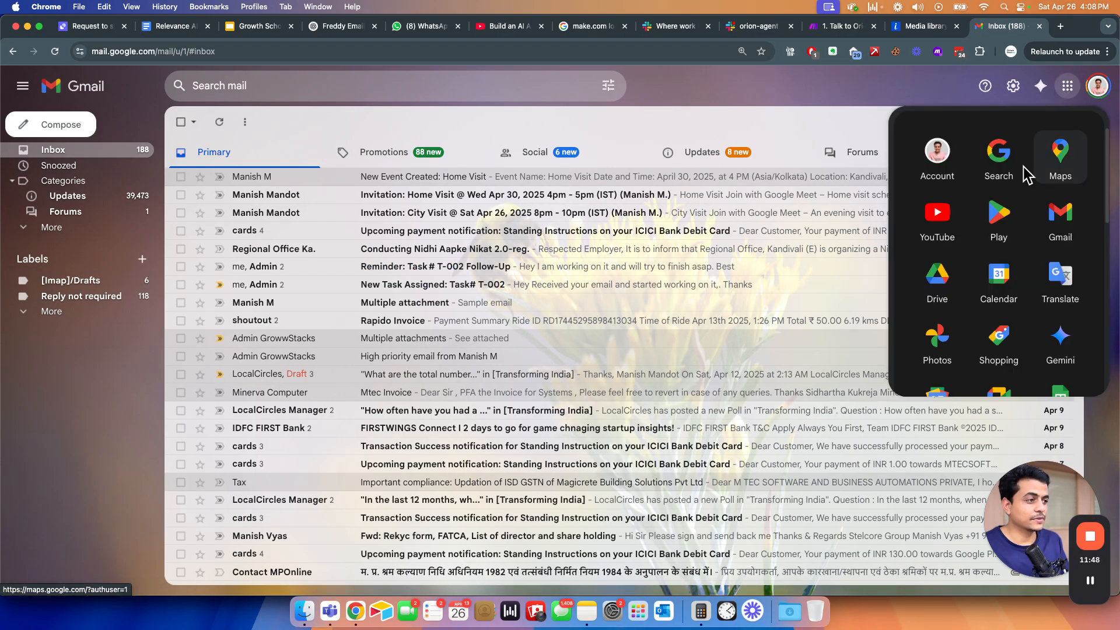
pyautogui.click(998, 286)
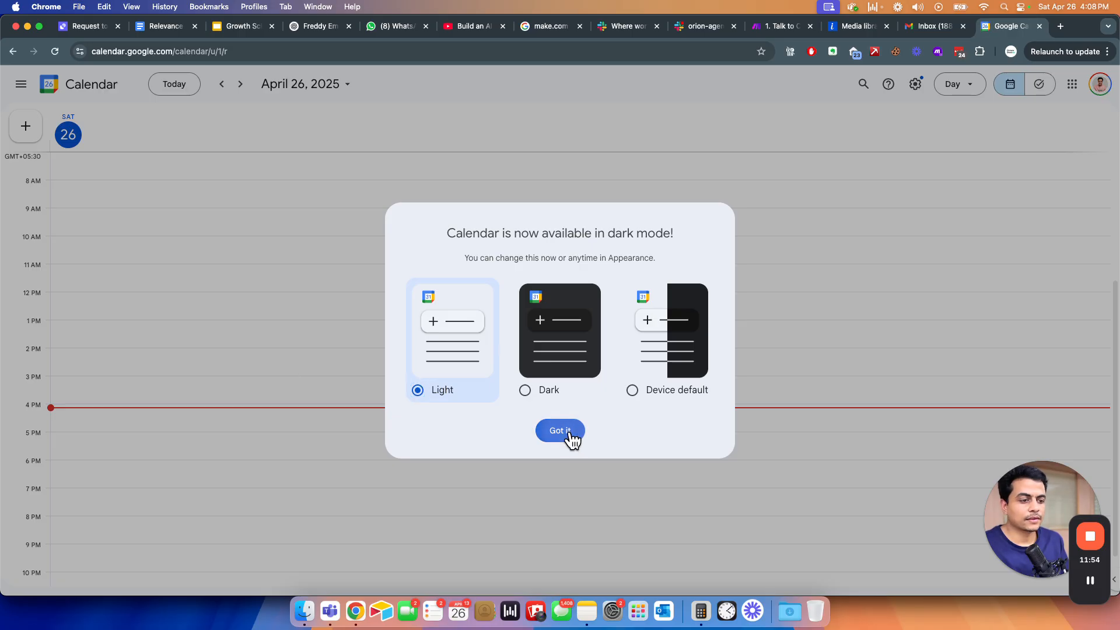
# - Confirm the Home Visit event also appears on April 30 in this account's calendar
pyautogui.click(570, 434)
pyautogui.click(21, 84)
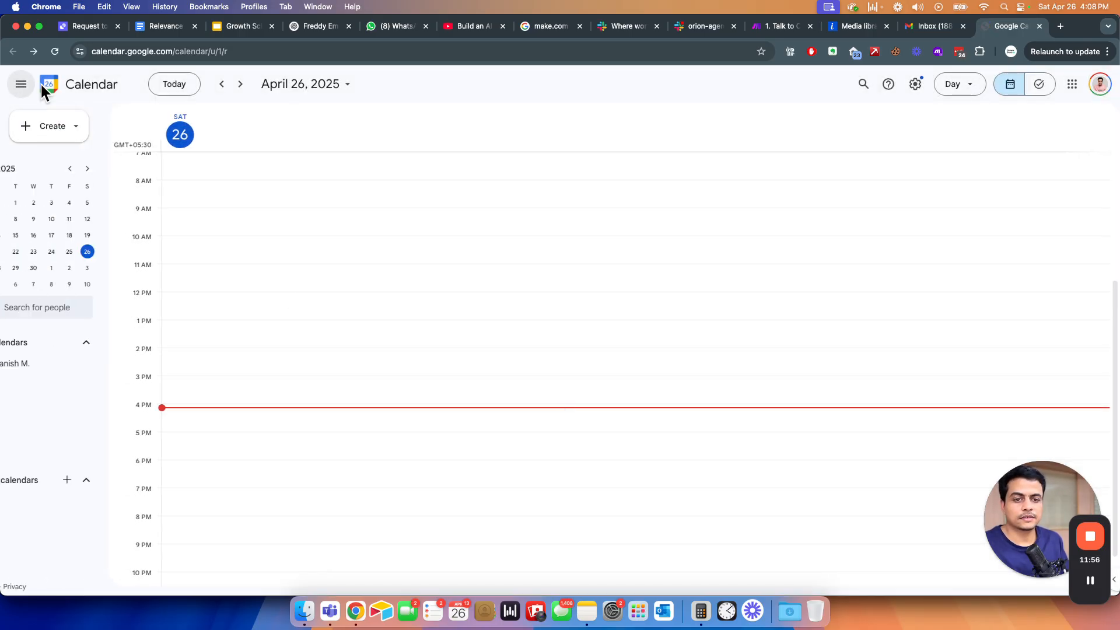
pyautogui.click(73, 268)
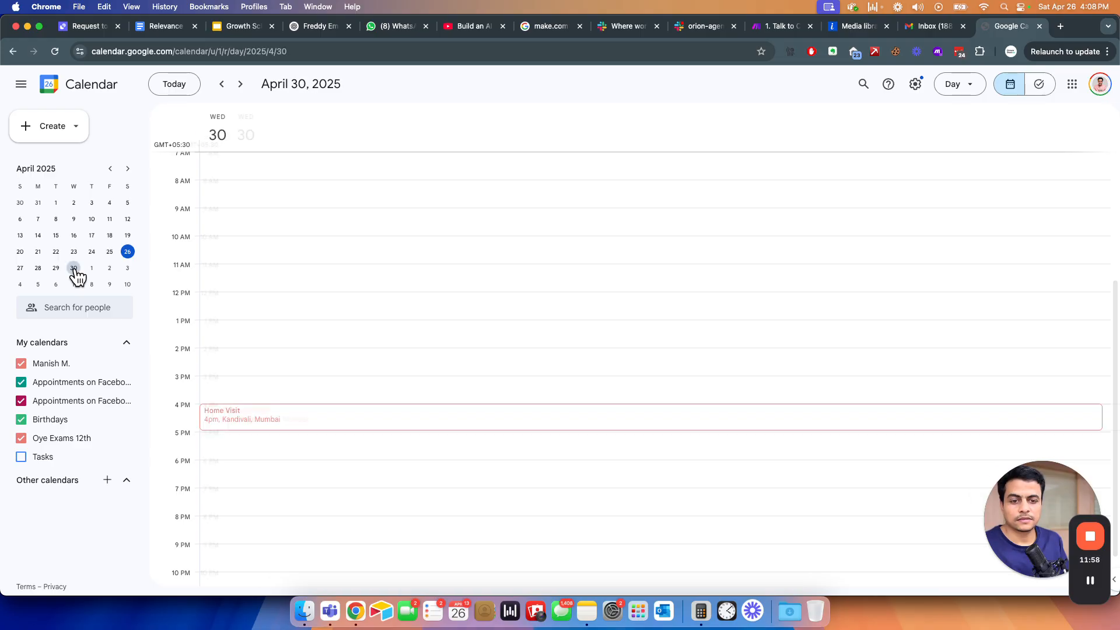
pyautogui.click(244, 420)
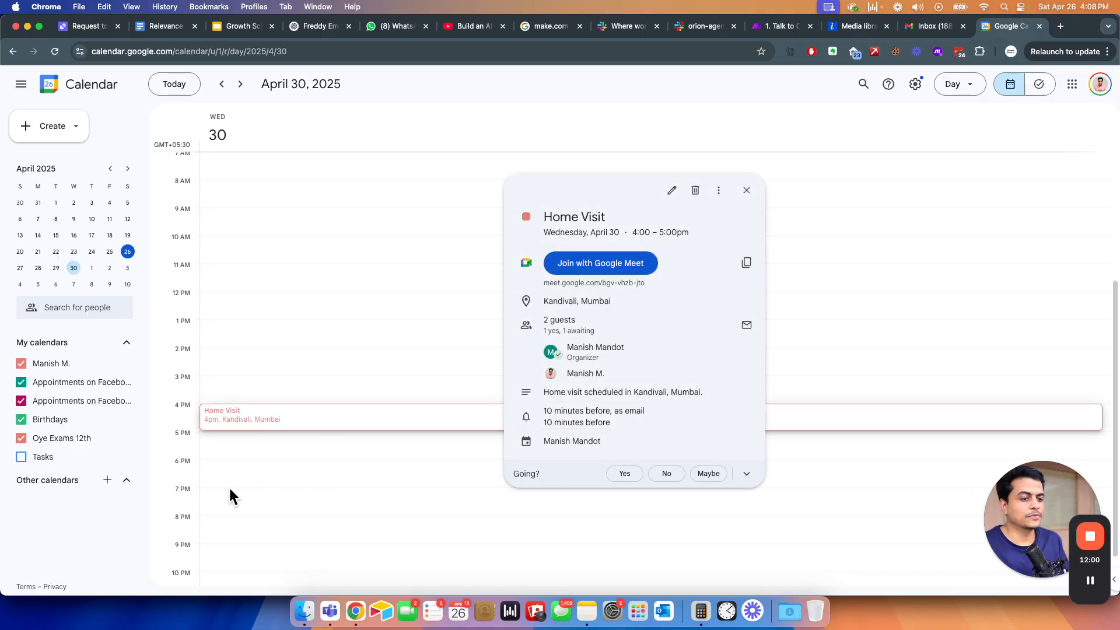
pyautogui.click(132, 504)
# - Cancel the pending Relevance AI agent run dialog and return to #orion-agent in Slack
pyautogui.press('super+grave')
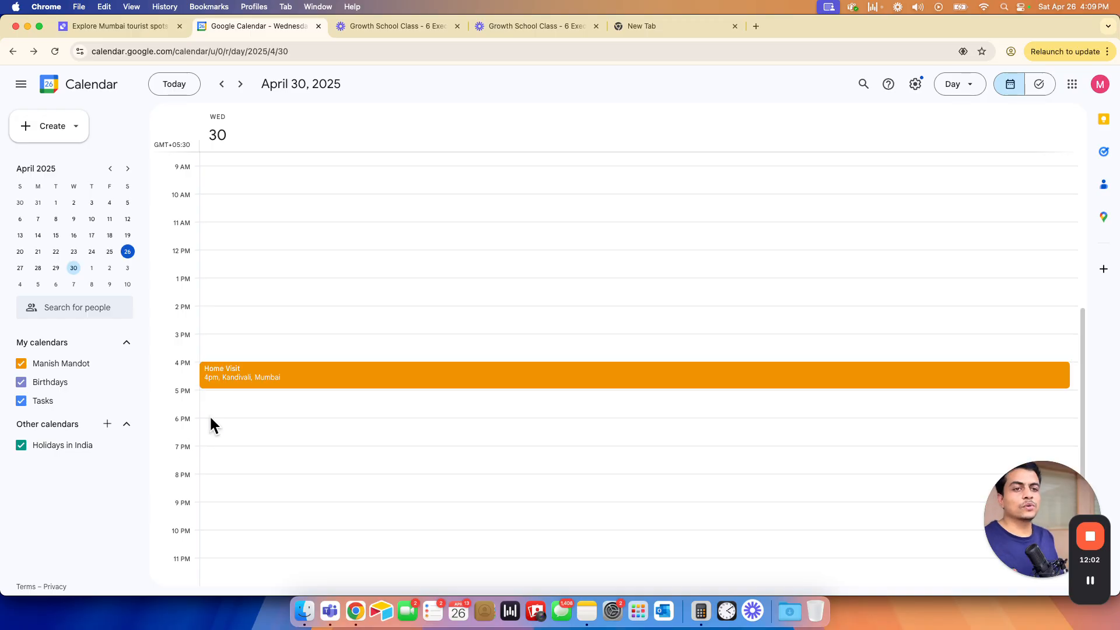
pyautogui.press('super+grave')
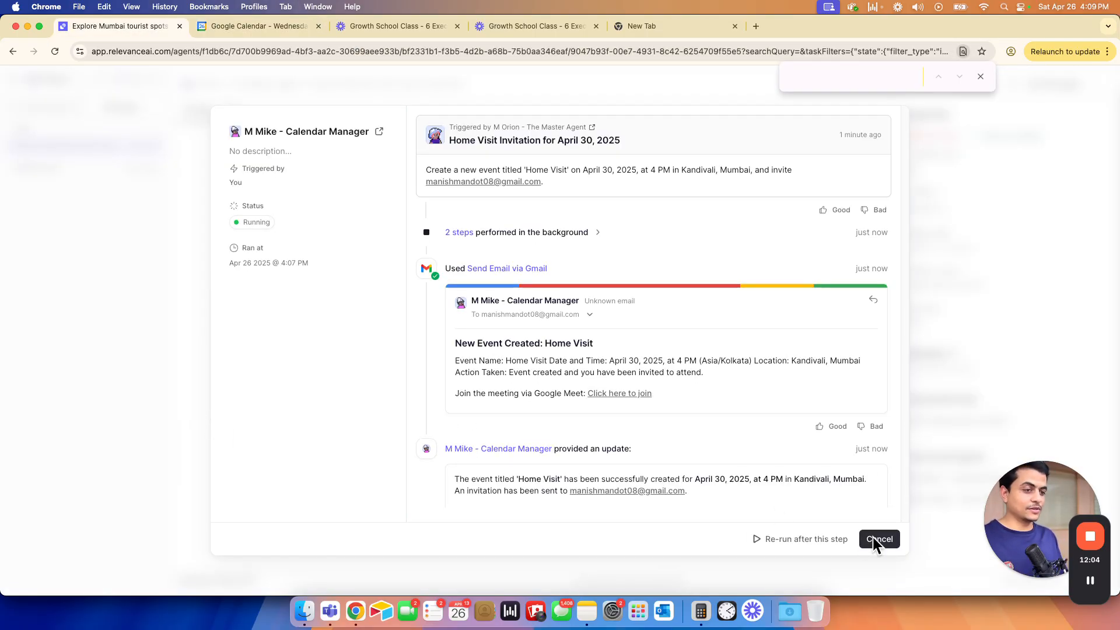
pyautogui.click(884, 540)
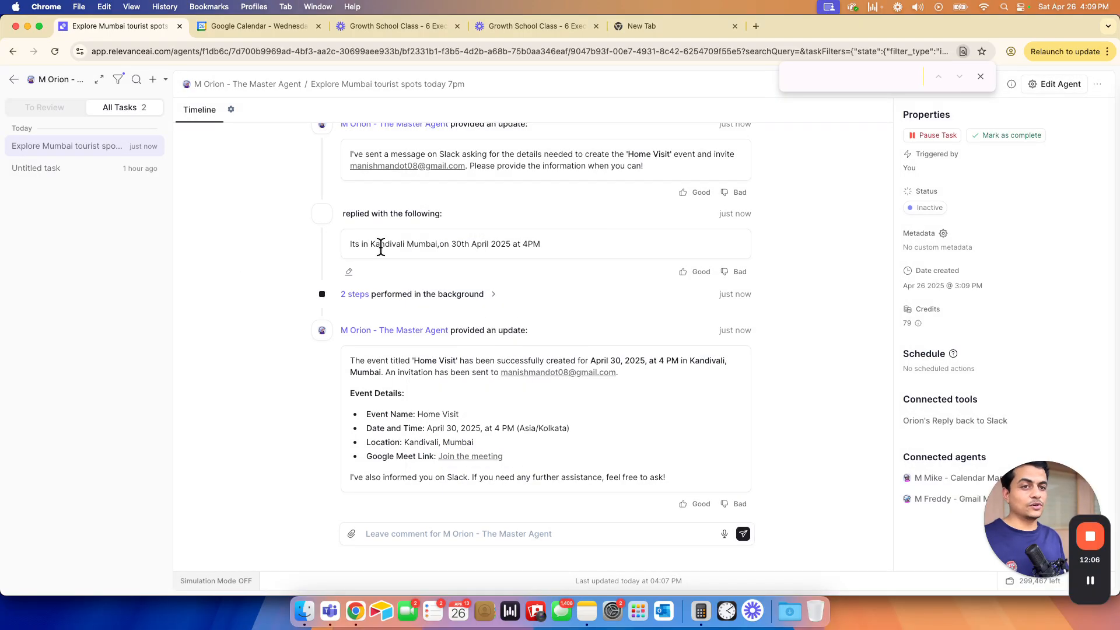
pyautogui.press('super+grave')
pyautogui.click(697, 26)
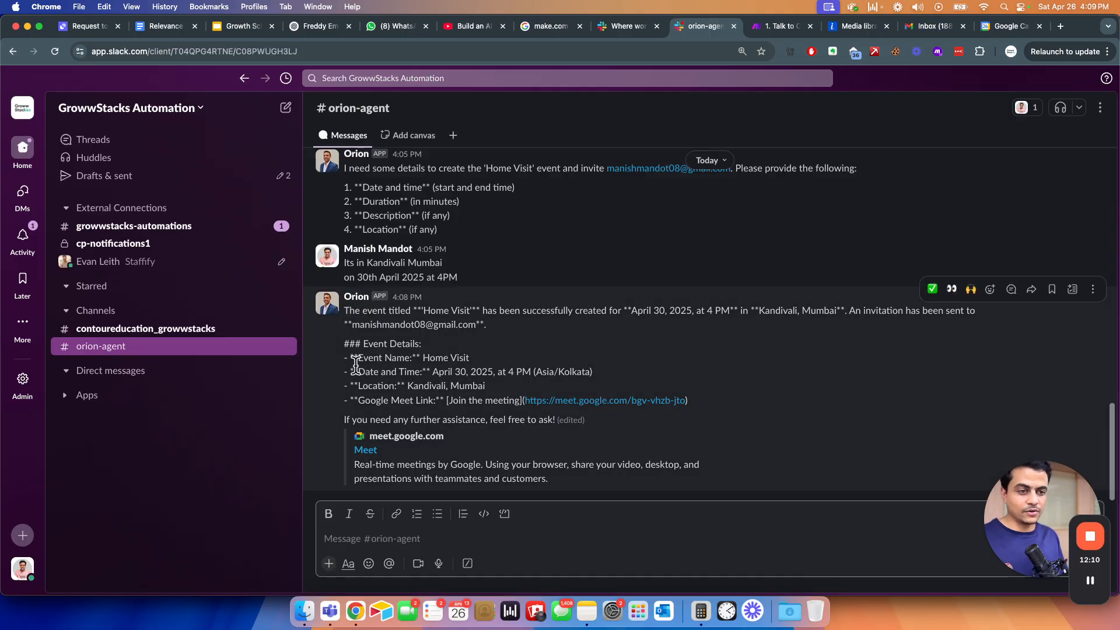
# - Post the question about tomorrow's events in #orion-agent and check the Relevance AI window
pyautogui.write('Ok')
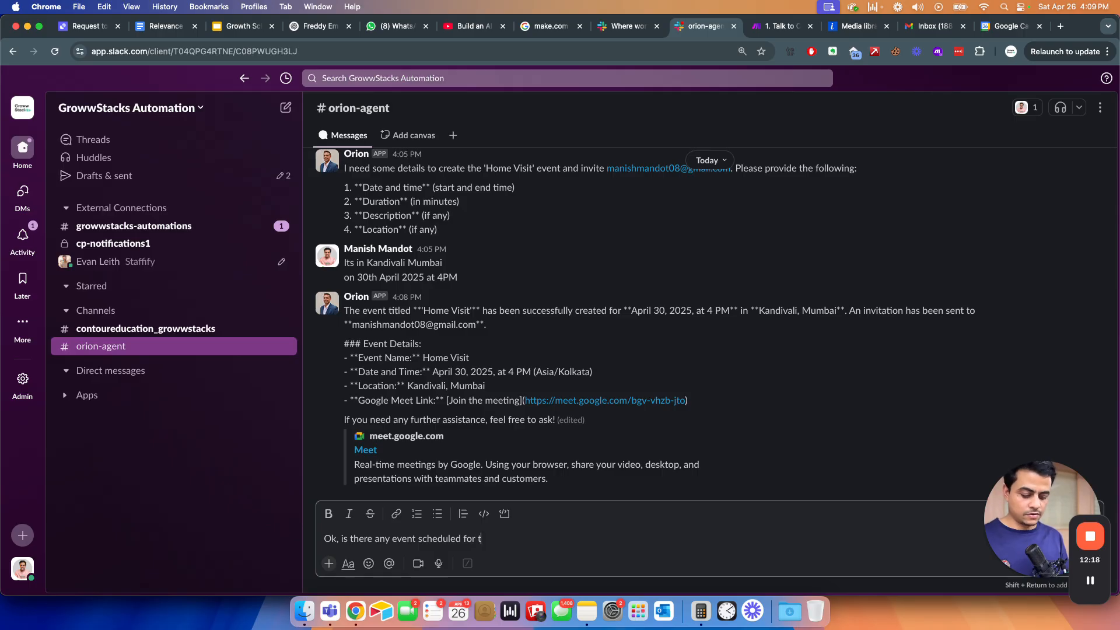
pyautogui.press('Return')
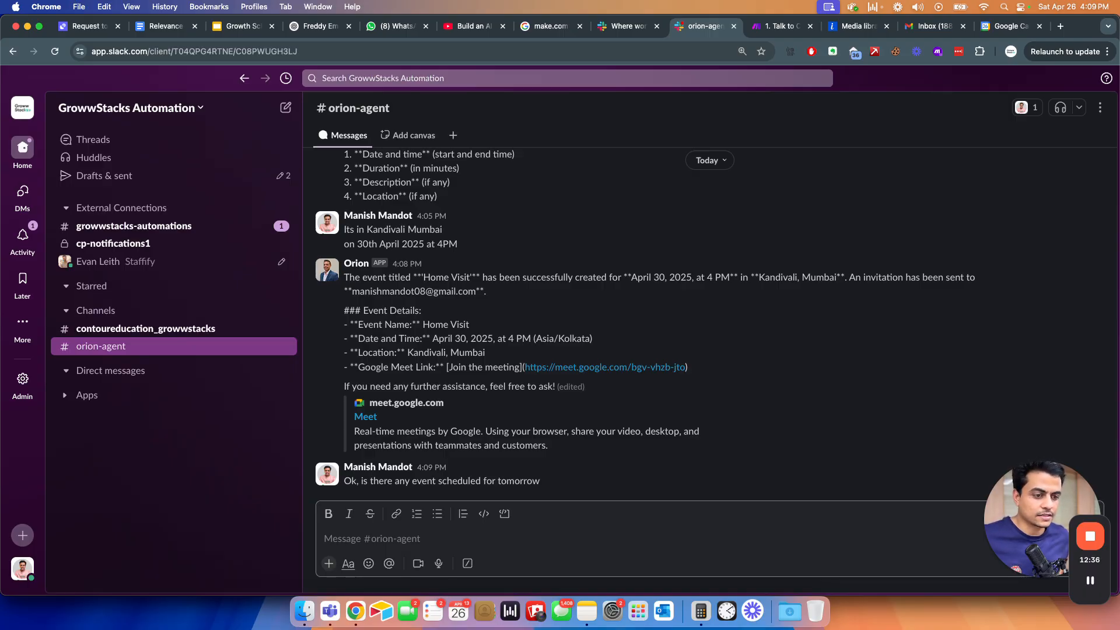
pyautogui.press('super+grave')
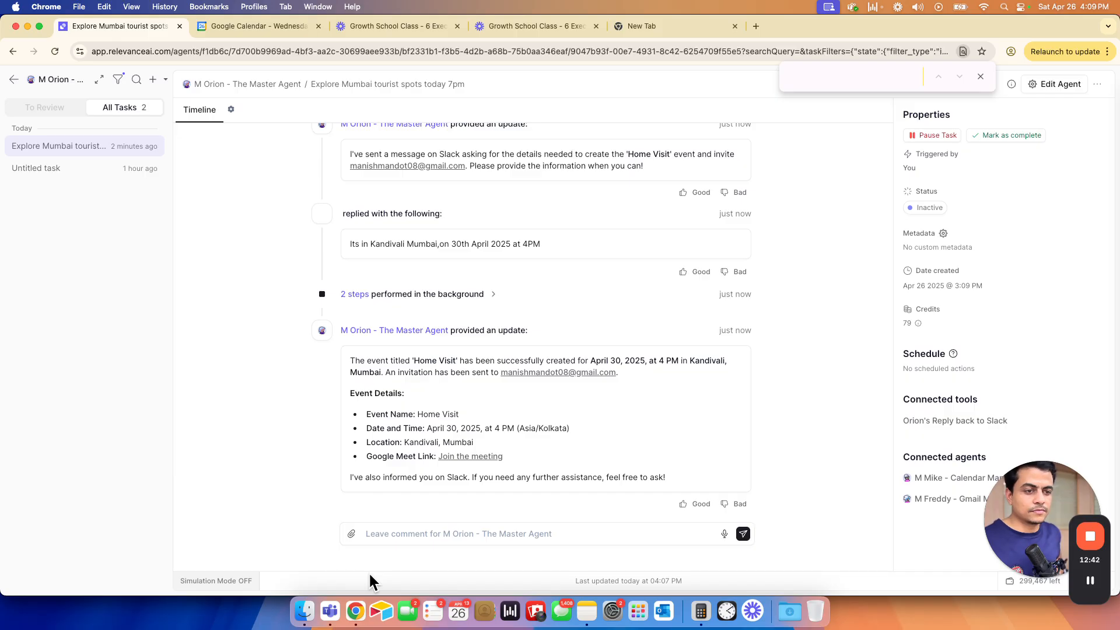
pyautogui.press('super+grave')
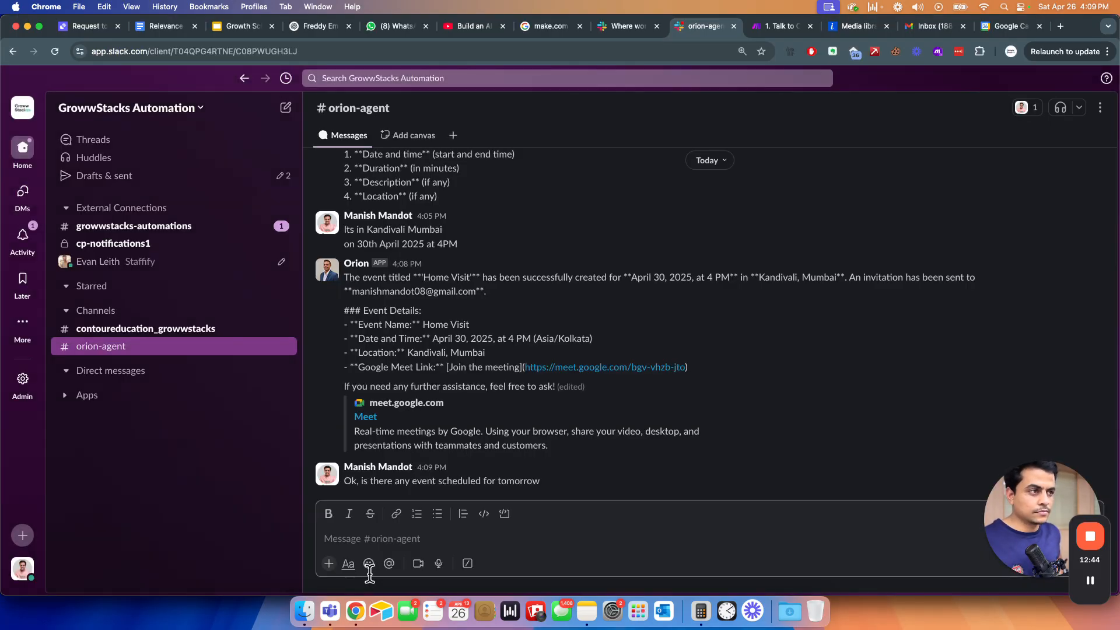
pyautogui.hotkey('ctrl', 'Tab')
# - Set the Talk to Orion scenario to run Immediately, processing old data, and save
pyautogui.click(175, 560)
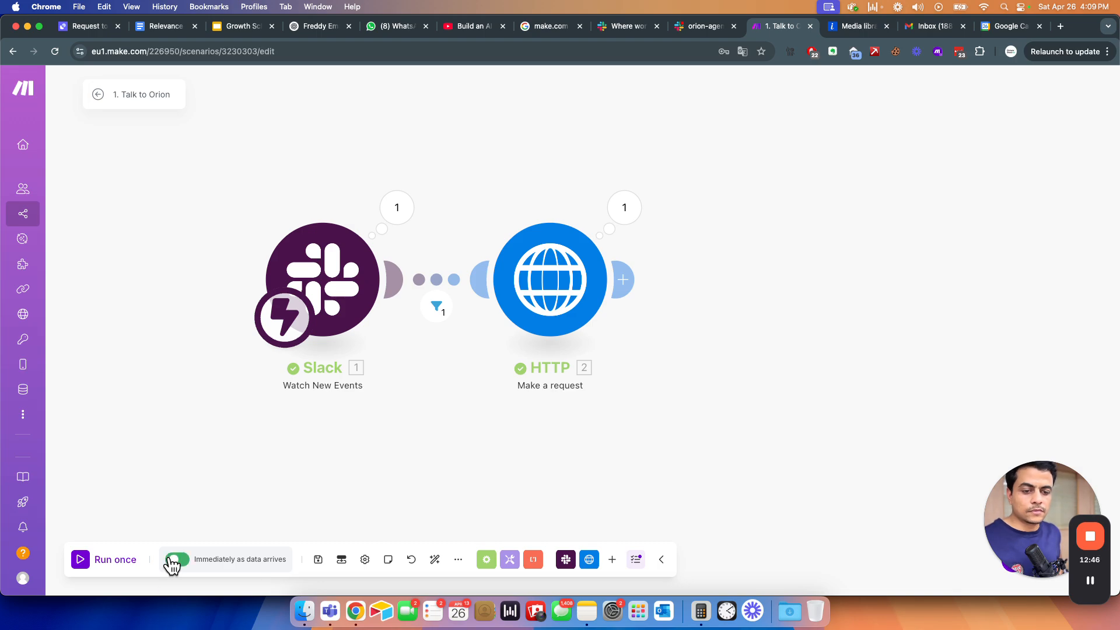
pyautogui.click(552, 362)
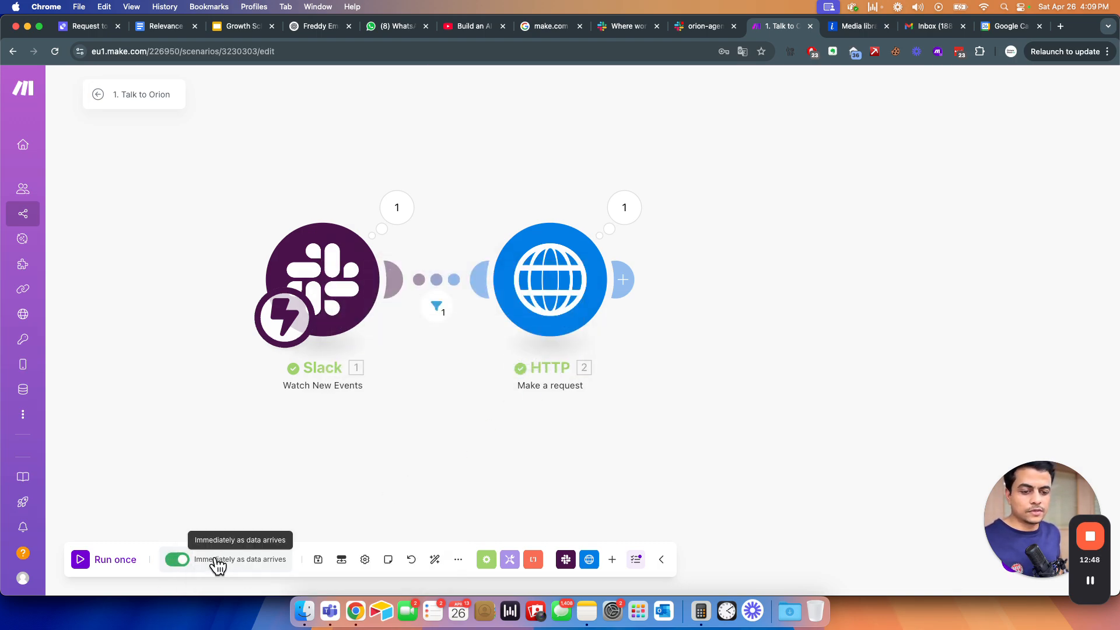
pyautogui.click(177, 560)
pyautogui.click(177, 560)
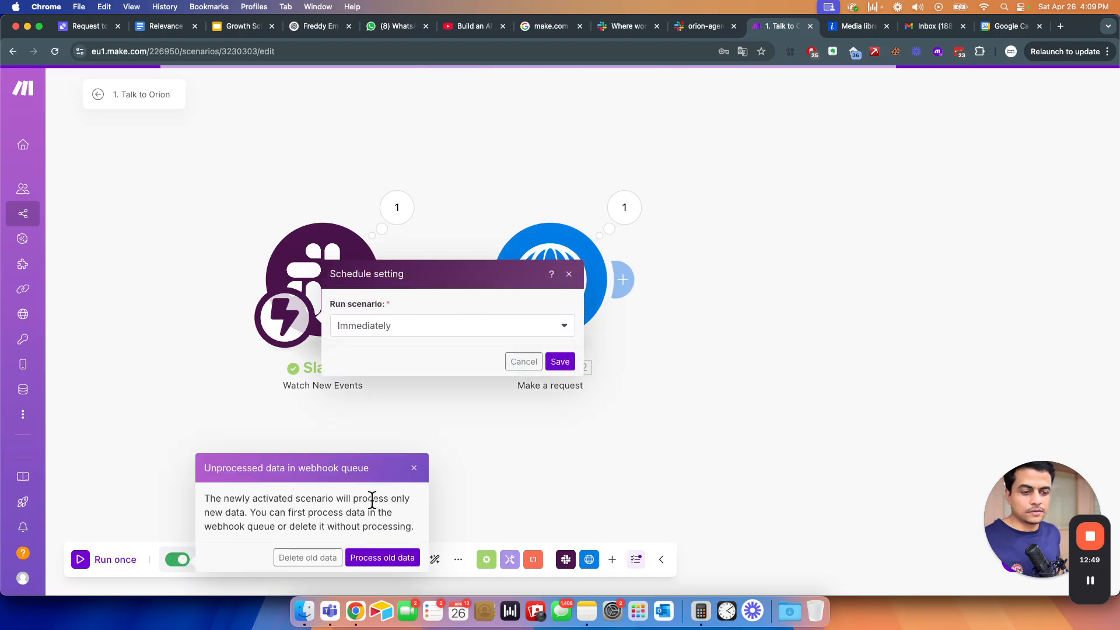
pyautogui.click(385, 560)
pyautogui.click(559, 363)
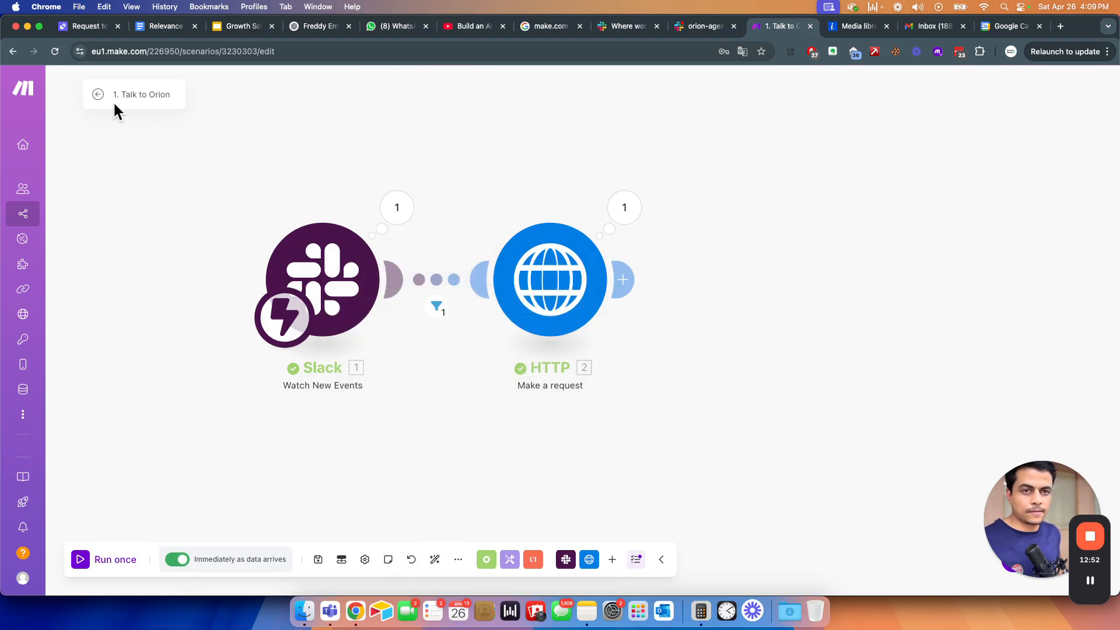
# - On the scenario page, toggle it off and on, reload, and process the queued webhook data
pyautogui.click(97, 95)
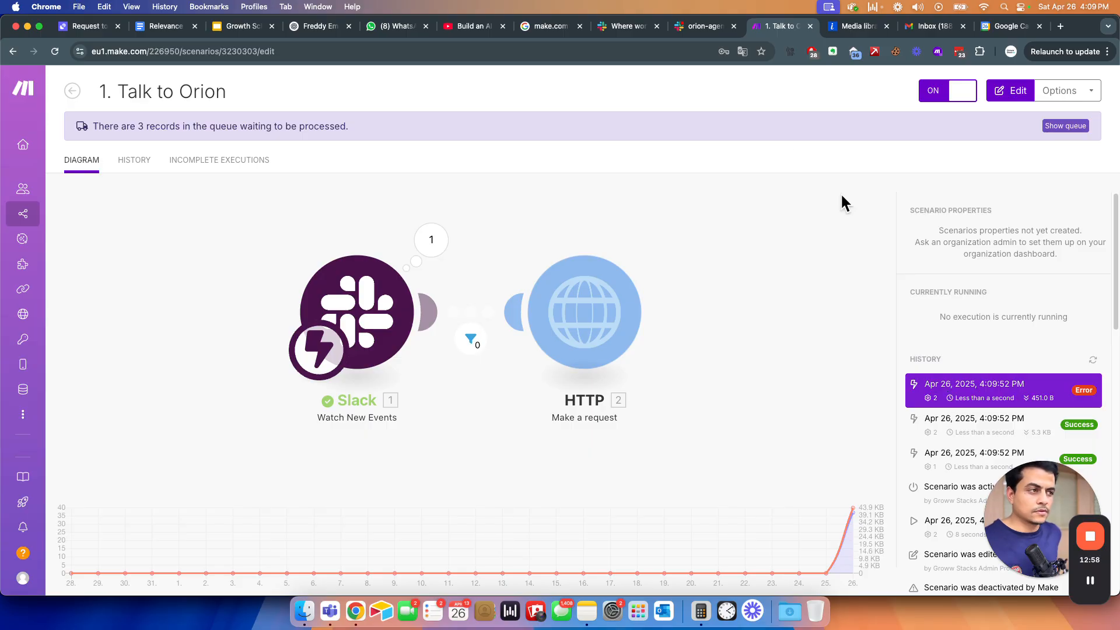
pyautogui.click(932, 96)
pyautogui.click(934, 94)
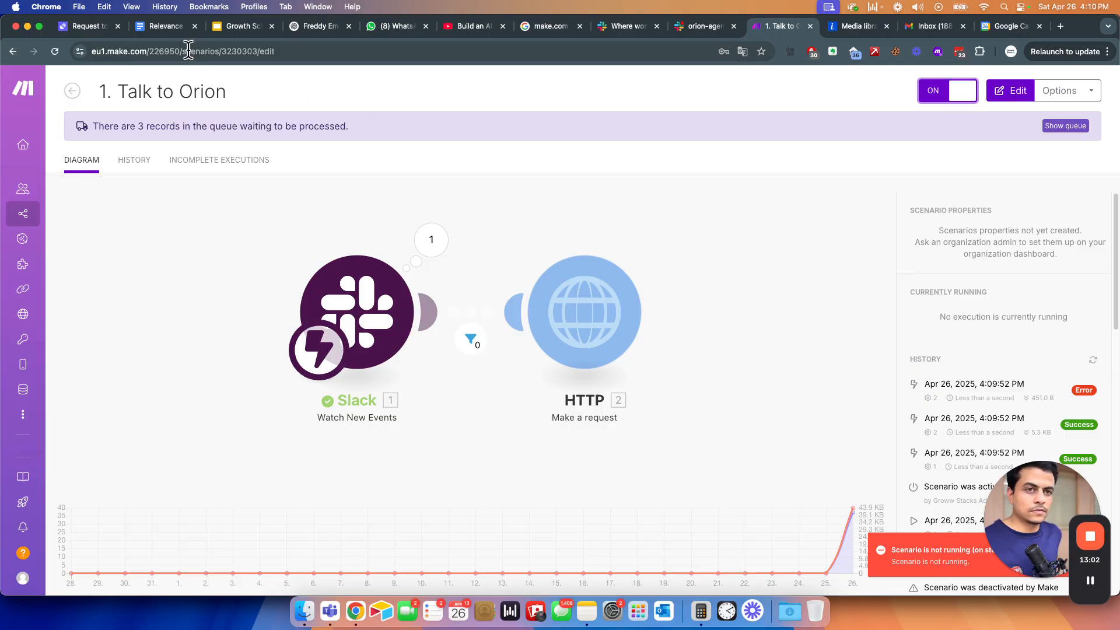
pyautogui.click(55, 52)
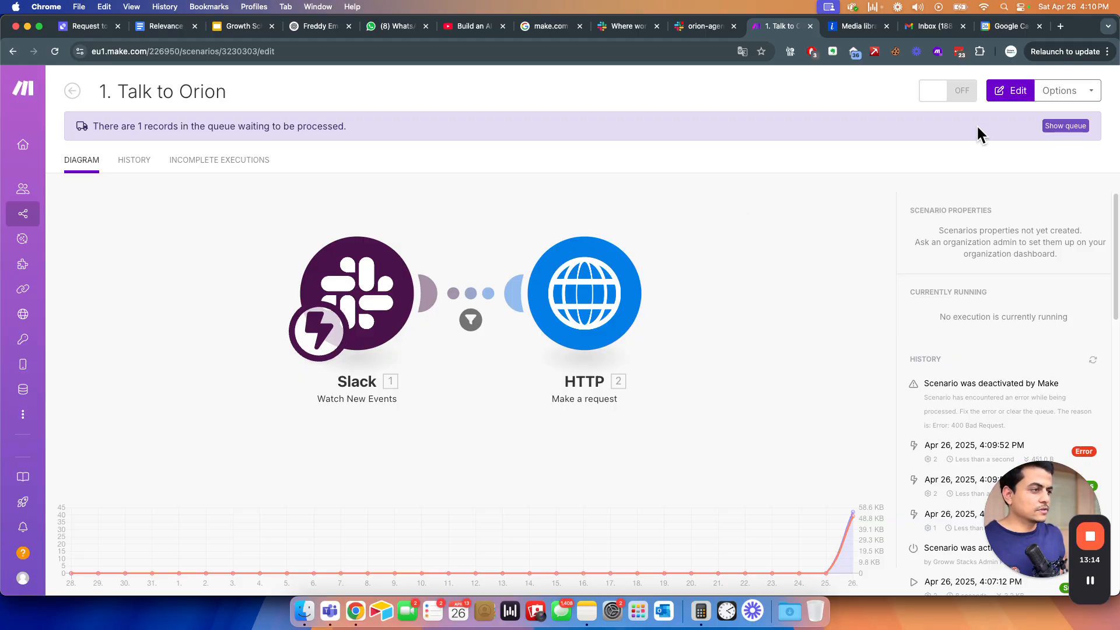
pyautogui.click(951, 103)
pyautogui.click(1023, 218)
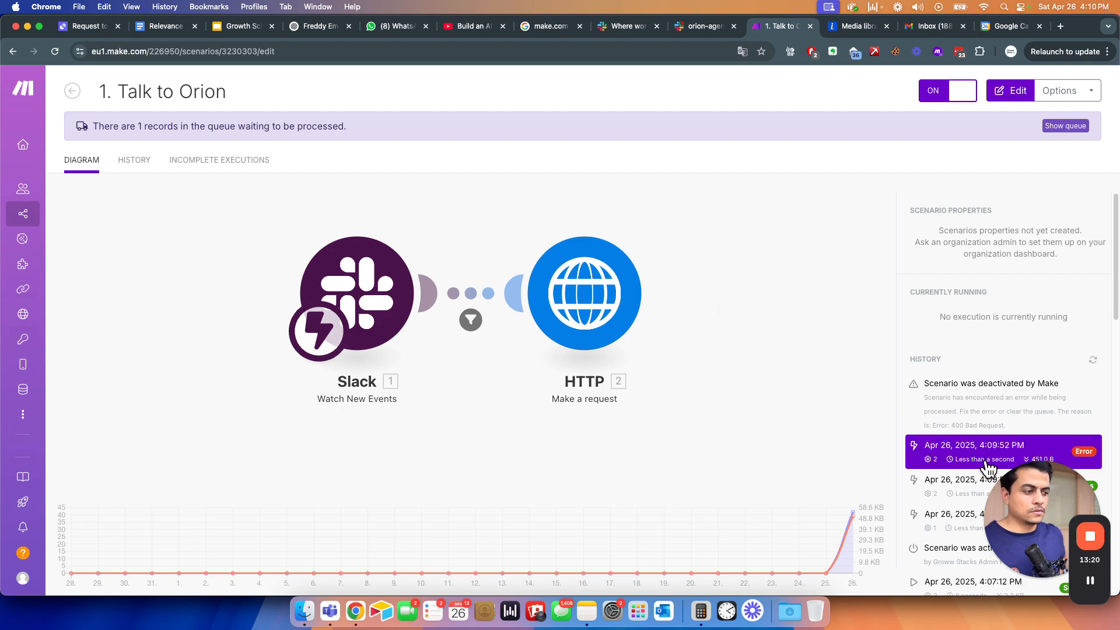
# - Inspect the failed run's HTTP module output showing the 400 Bad Request error
pyautogui.click(920, 457)
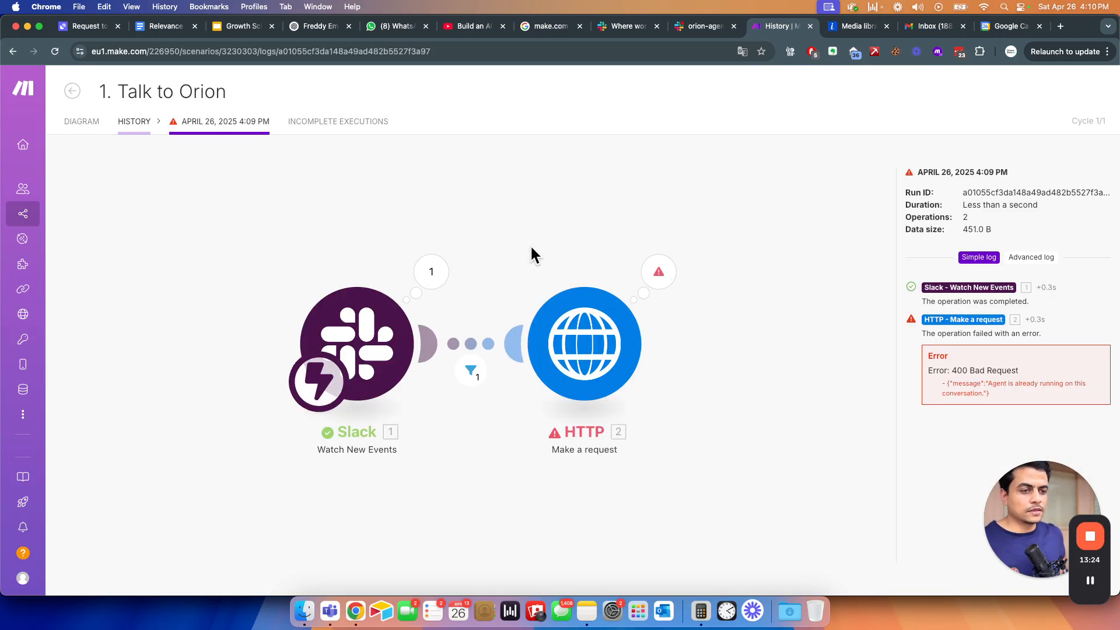
pyautogui.click(668, 279)
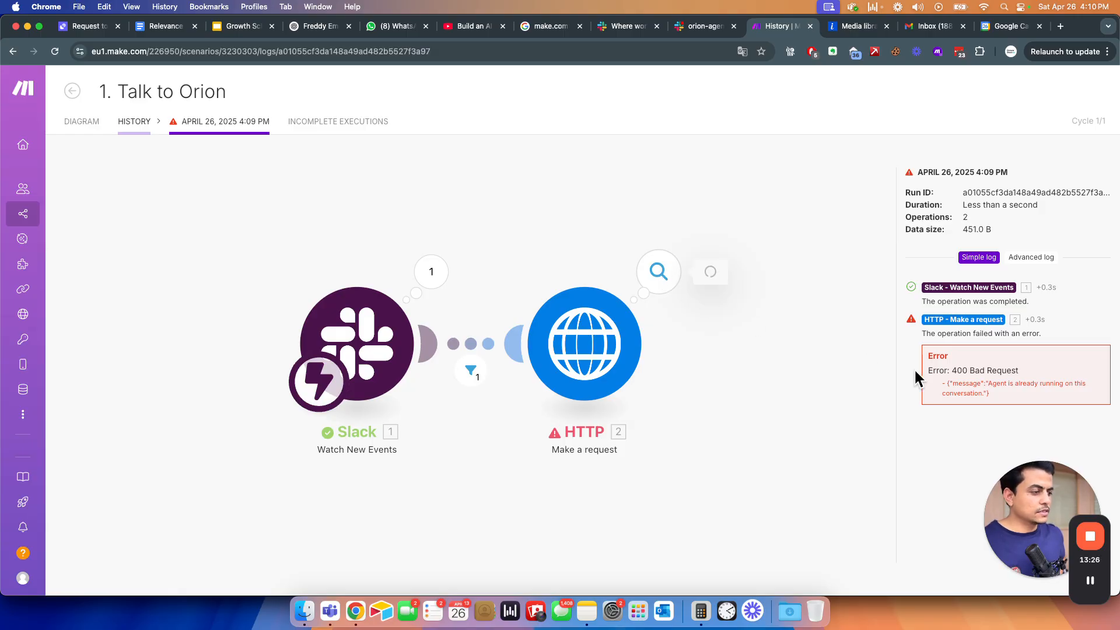
pyautogui.moveTo(968, 364); pyautogui.dragTo(971, 393)
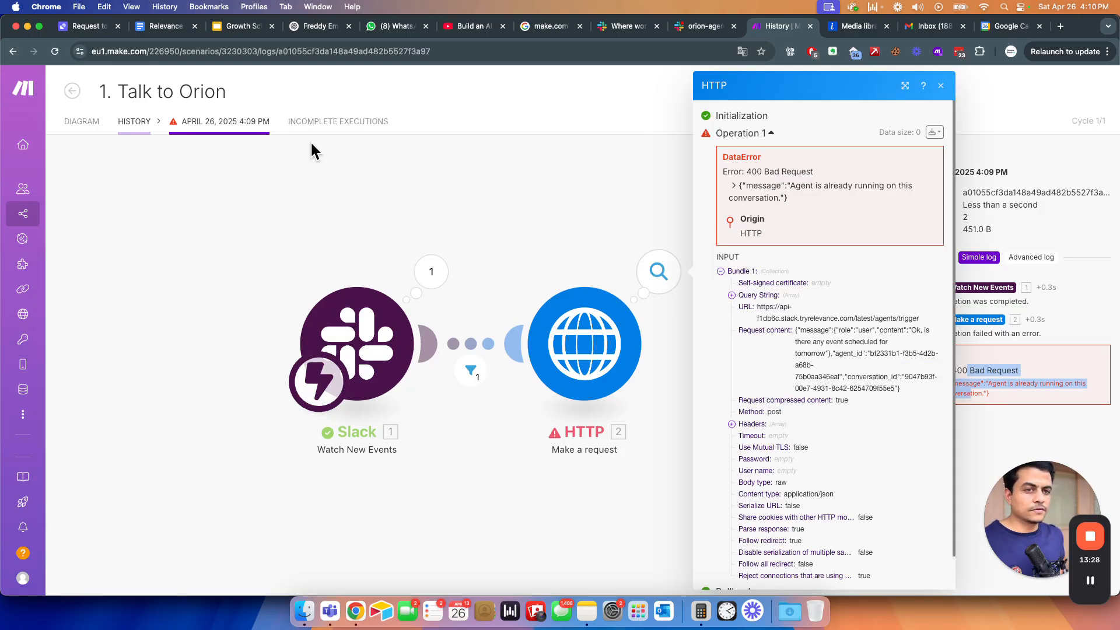
pyautogui.click(81, 122)
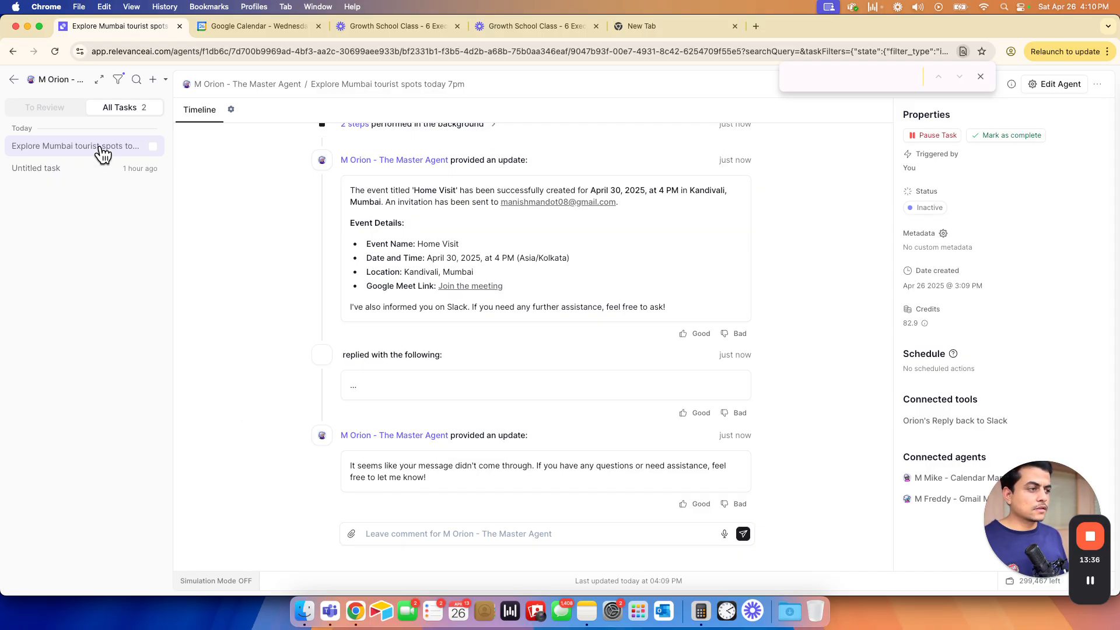
# - Reactivate the Talk to Orion scenario and delete the old data in its webhook queue
pyautogui.moveTo(382, 467)
pyautogui.mouseDown()
pyautogui.moveTo(392, 476)
pyautogui.moveTo(359, 467)
pyautogui.moveTo(419, 478)
pyautogui.moveTo(357, 468)
pyautogui.moveTo(418, 474)
pyautogui.moveTo(369, 464)
pyautogui.mouseUp()
pyautogui.click(370, 463)
pyautogui.press('super+grave')
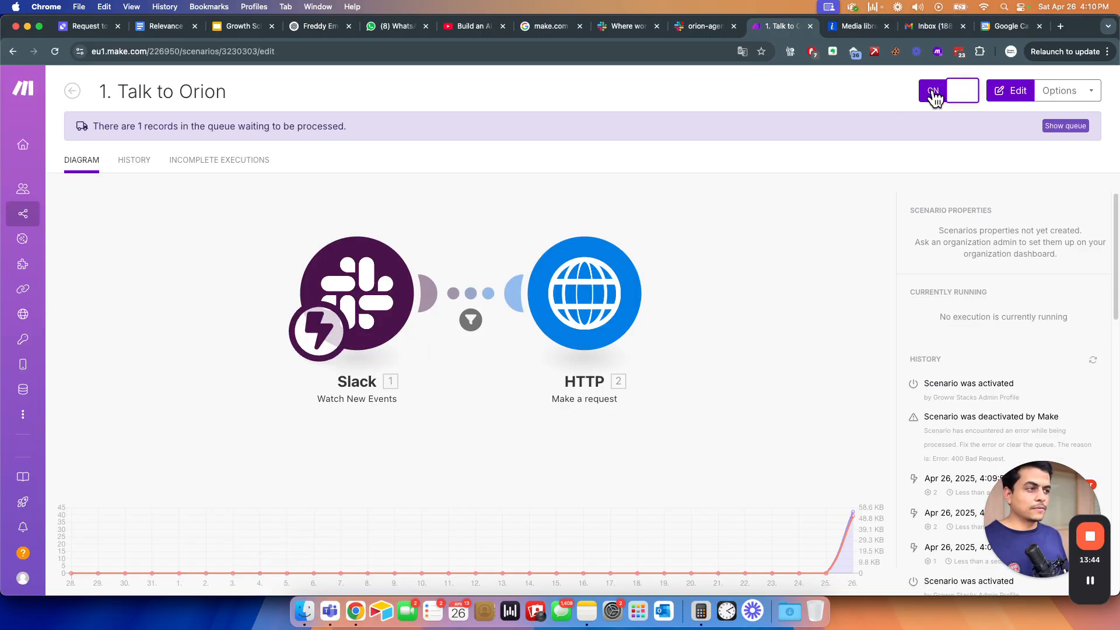
pyautogui.click(958, 92)
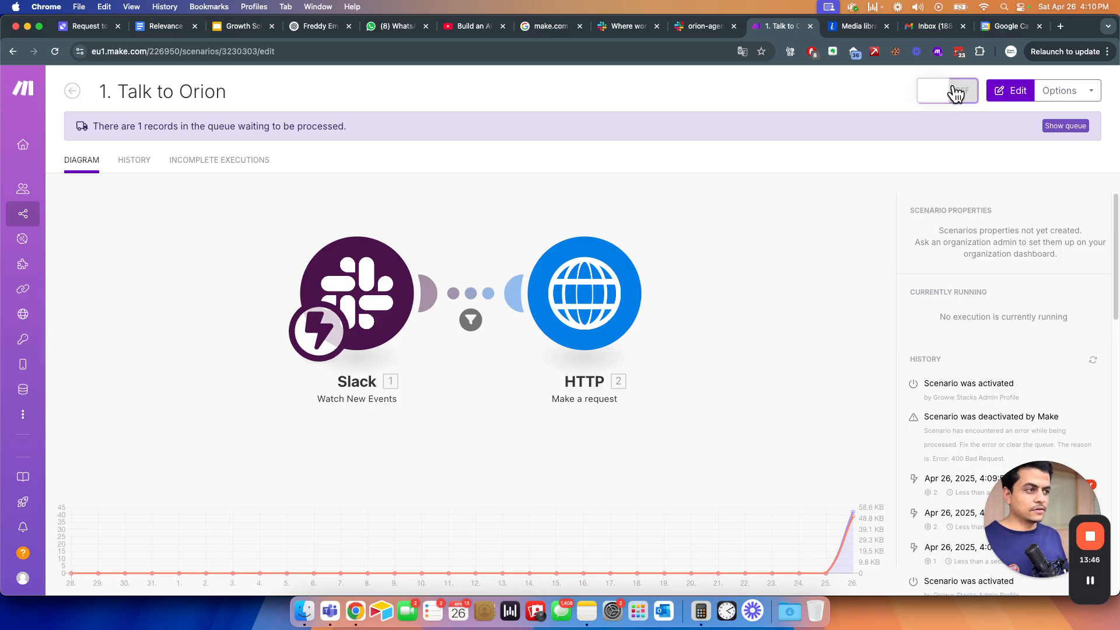
pyautogui.click(949, 218)
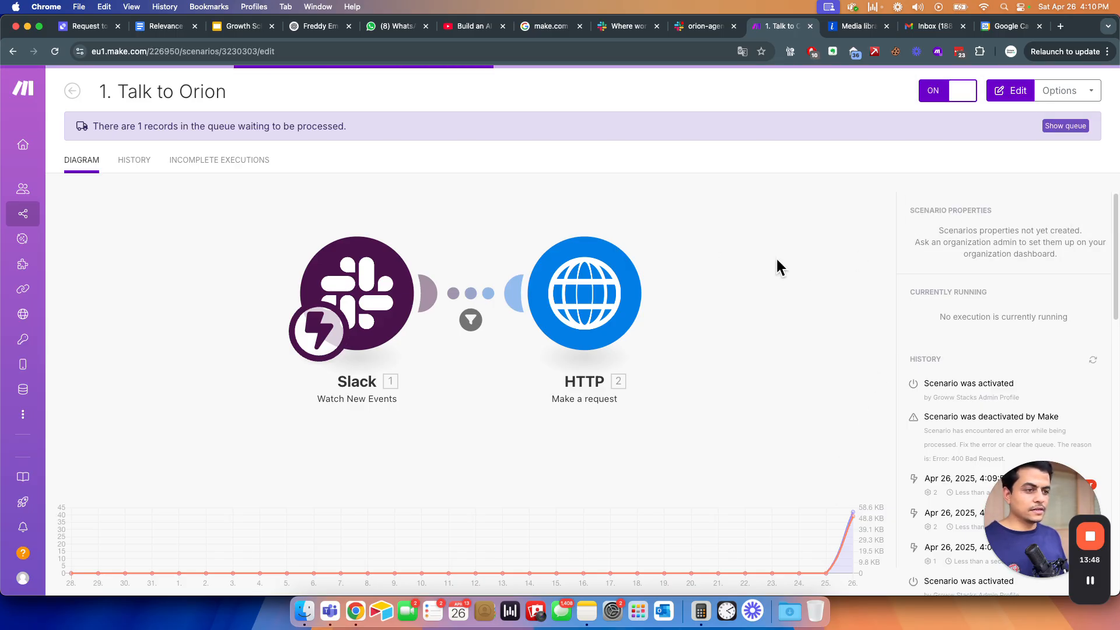
pyautogui.click(677, 192)
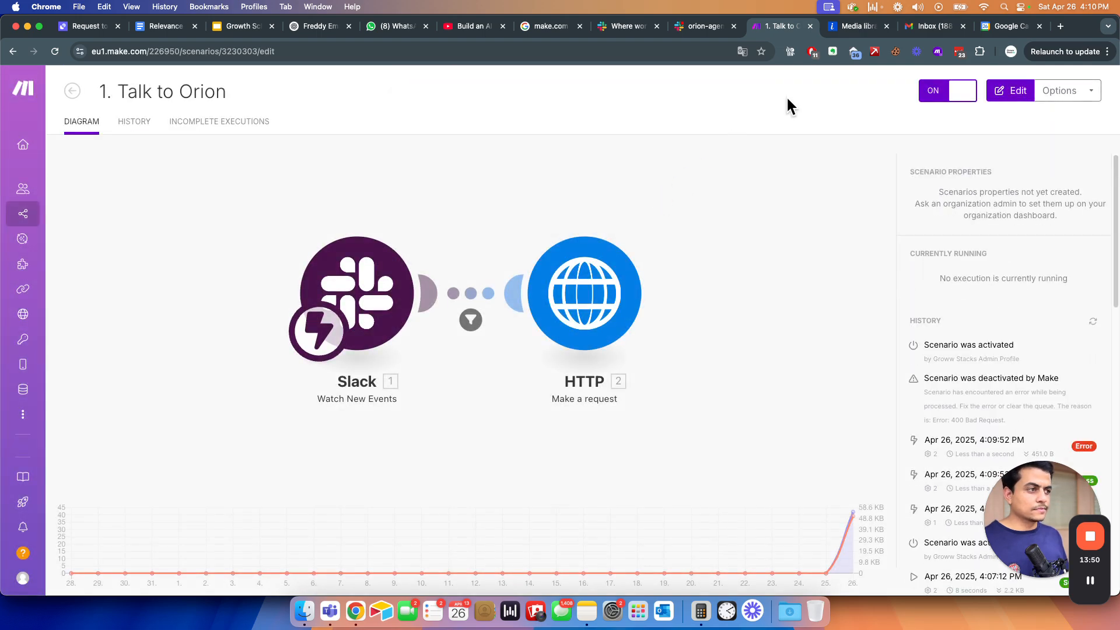
# - Select the tomorrow-events question in Slack's orion-agent channel
pyautogui.click(701, 25)
pyautogui.moveTo(424, 482); pyautogui.dragTo(426, 484)
pyautogui.tripleClick(425, 482)
# - Resend the tomorrow-events question in #orion-agent by copying and pasting it
pyautogui.press('cmd+c')
pyautogui.click(406, 536)
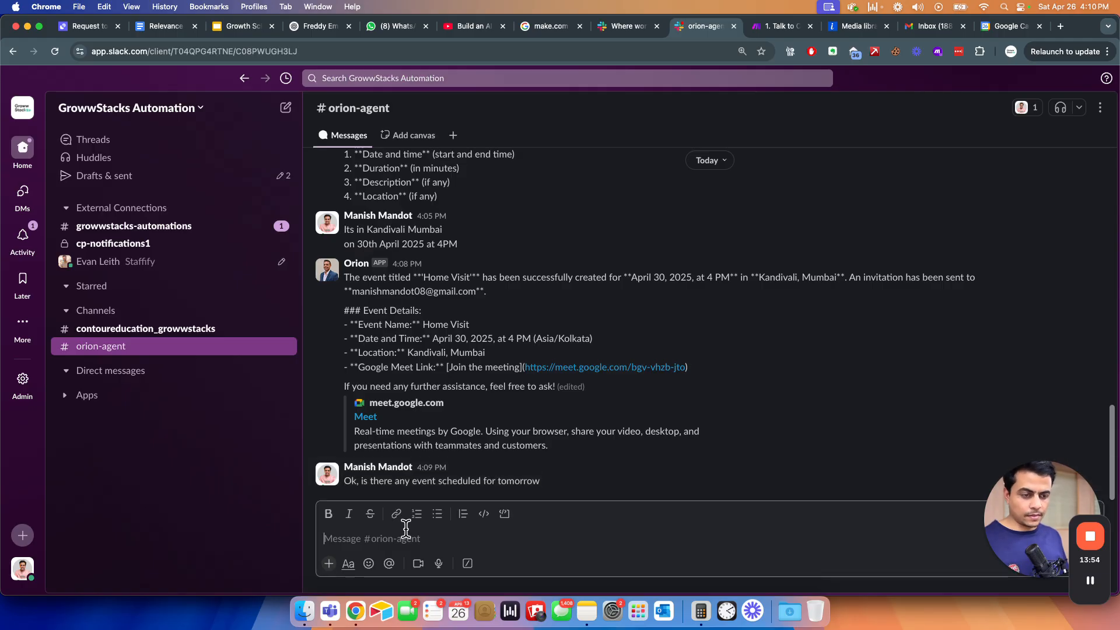
pyautogui.press('cmd+v')
pyautogui.press('Return')
# - Check the Make run and locate the question in the Relevance AI task timeline
pyautogui.hotkey('ctrl', 'Tab')
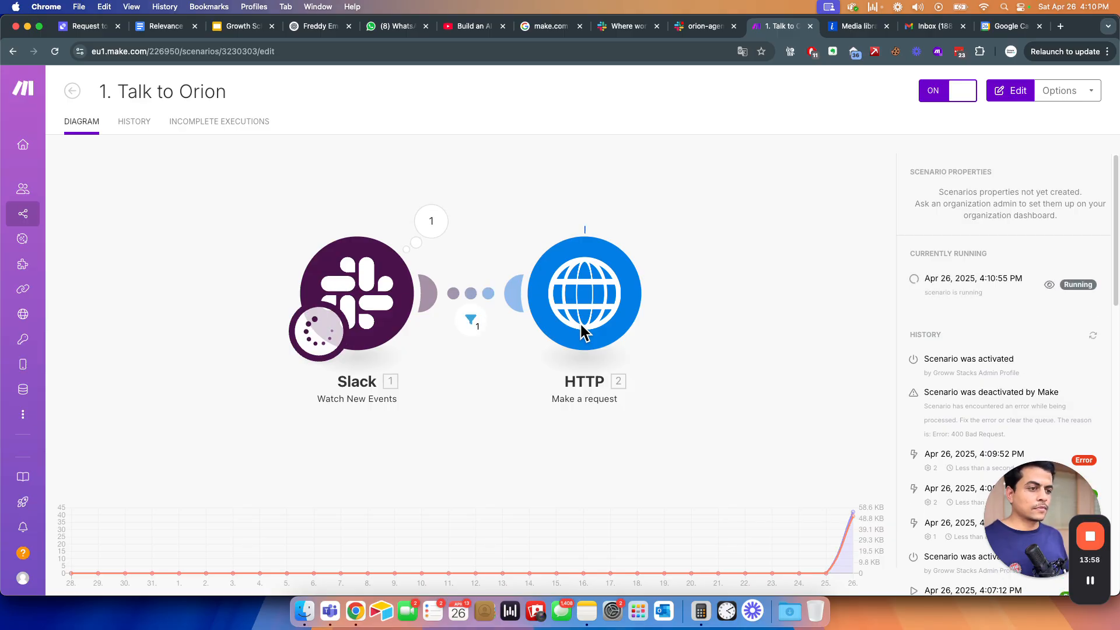
pyautogui.press('cmd+grave')
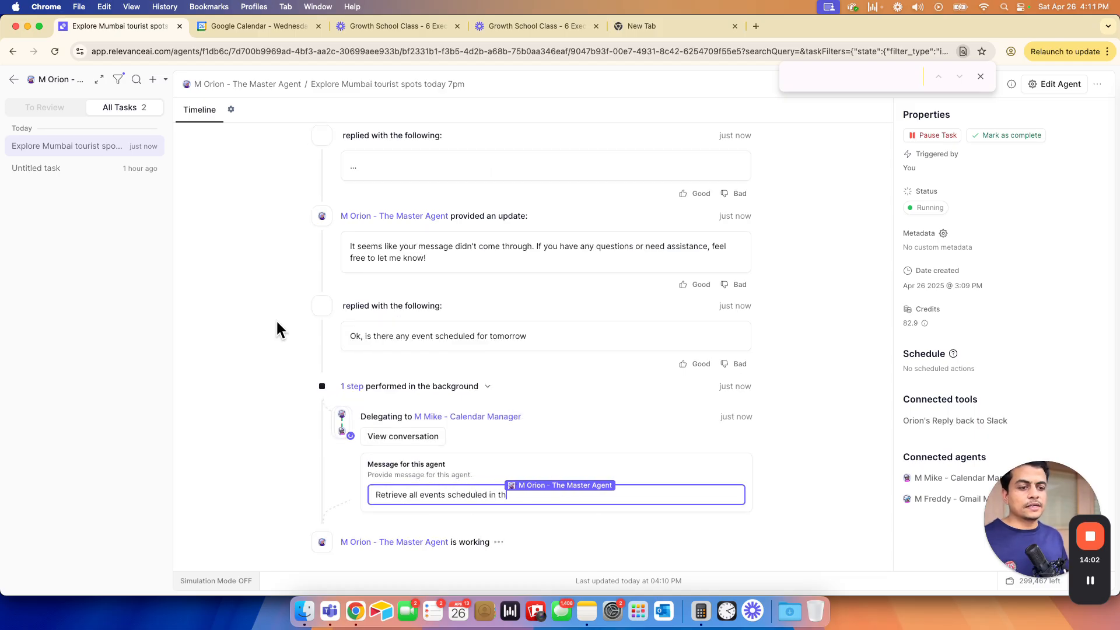
pyautogui.moveTo(516, 336); pyautogui.dragTo(362, 338)
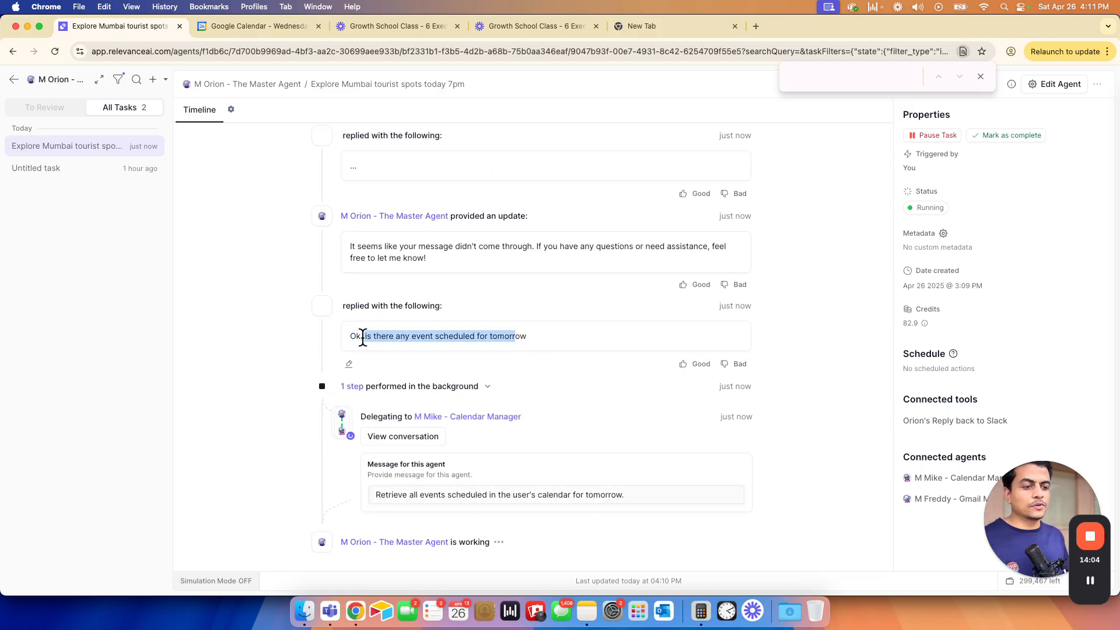
pyautogui.click(279, 361)
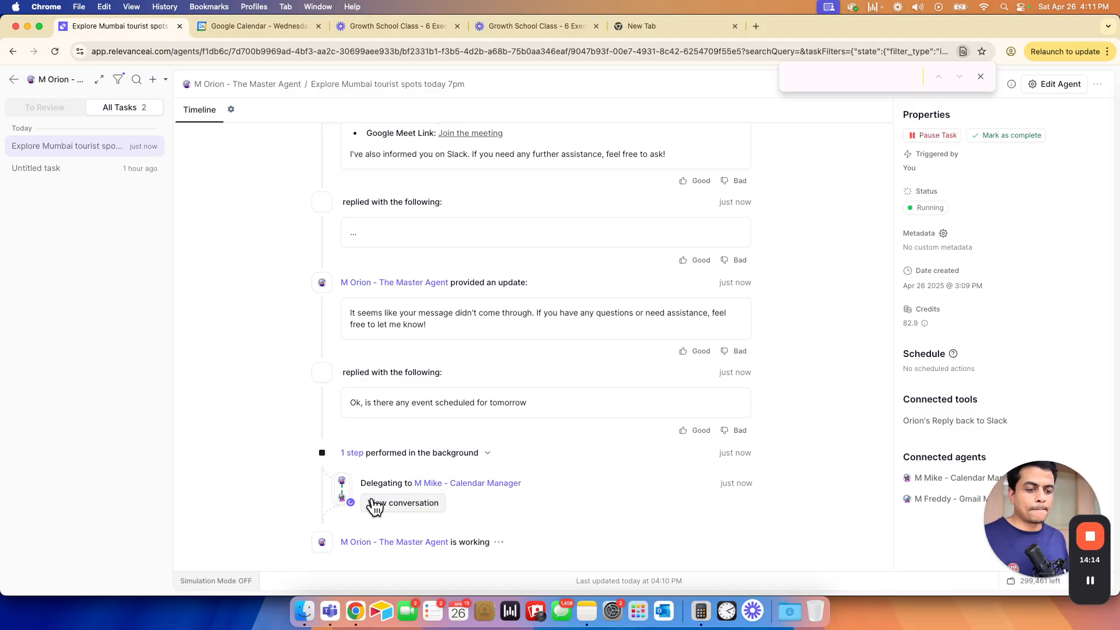
# - Open Gmail from the Google apps menu and close the Google Calendar tab
pyautogui.click(260, 22)
pyautogui.click(1073, 87)
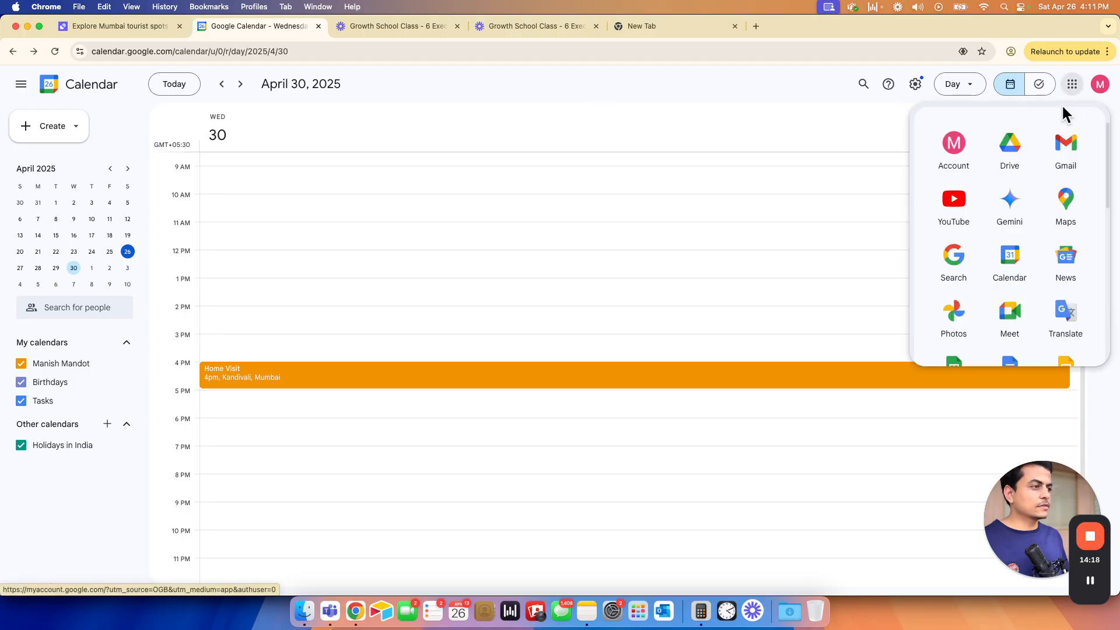
pyautogui.click(1061, 153)
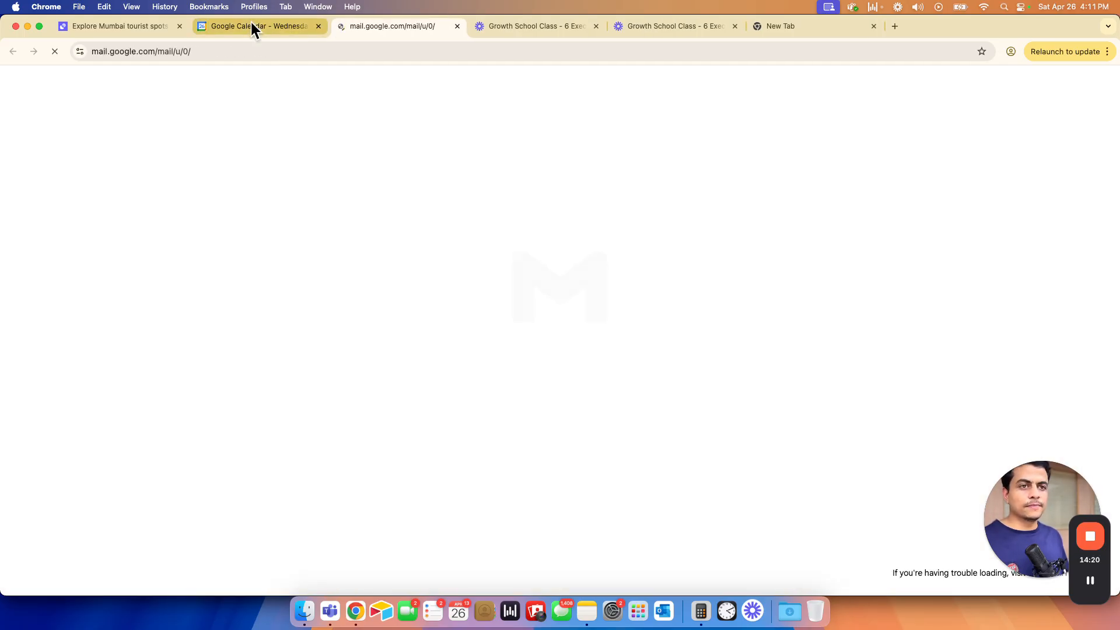
pyautogui.click(251, 25)
pyautogui.click(318, 25)
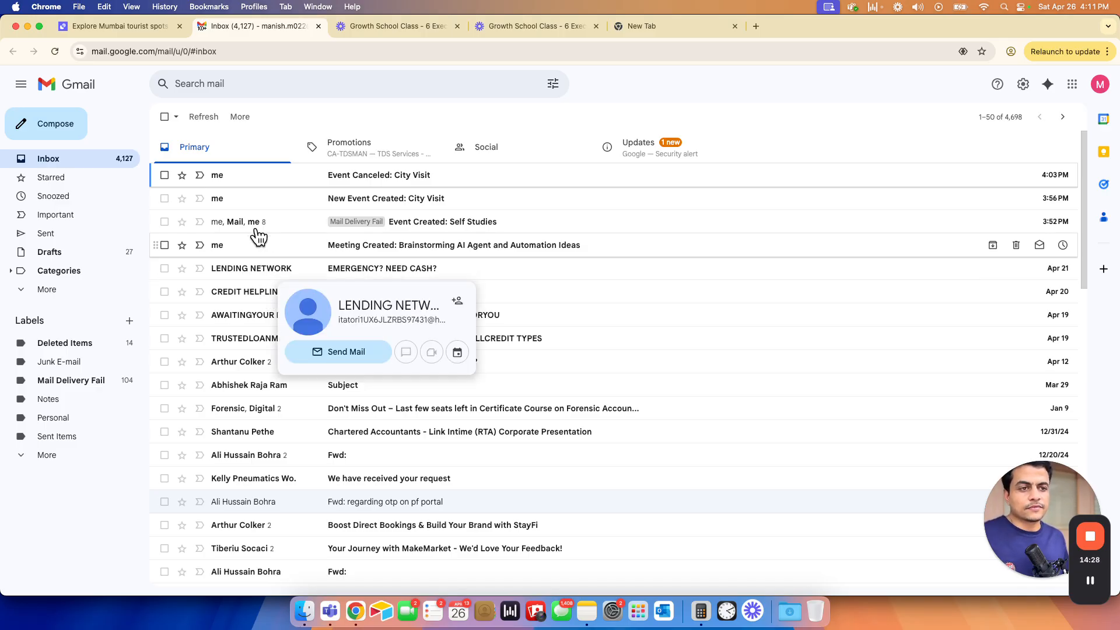
# - Switch Gmail from Promotions to Primary and return to the Explore Mumbai tourist spots task
pyautogui.click(332, 148)
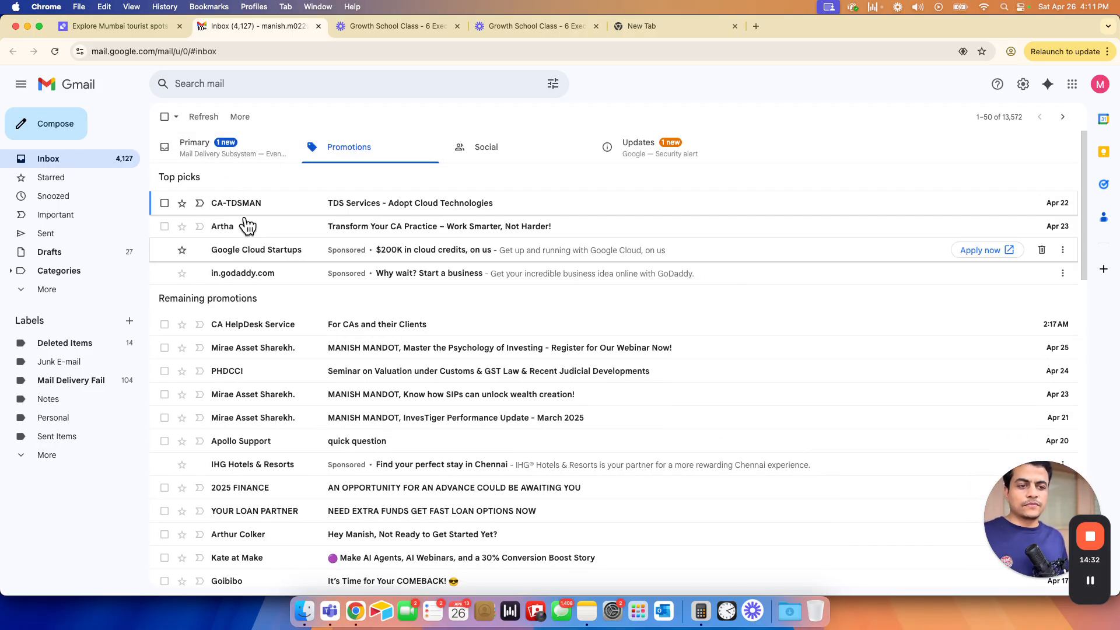
pyautogui.click(194, 145)
pyautogui.click(110, 28)
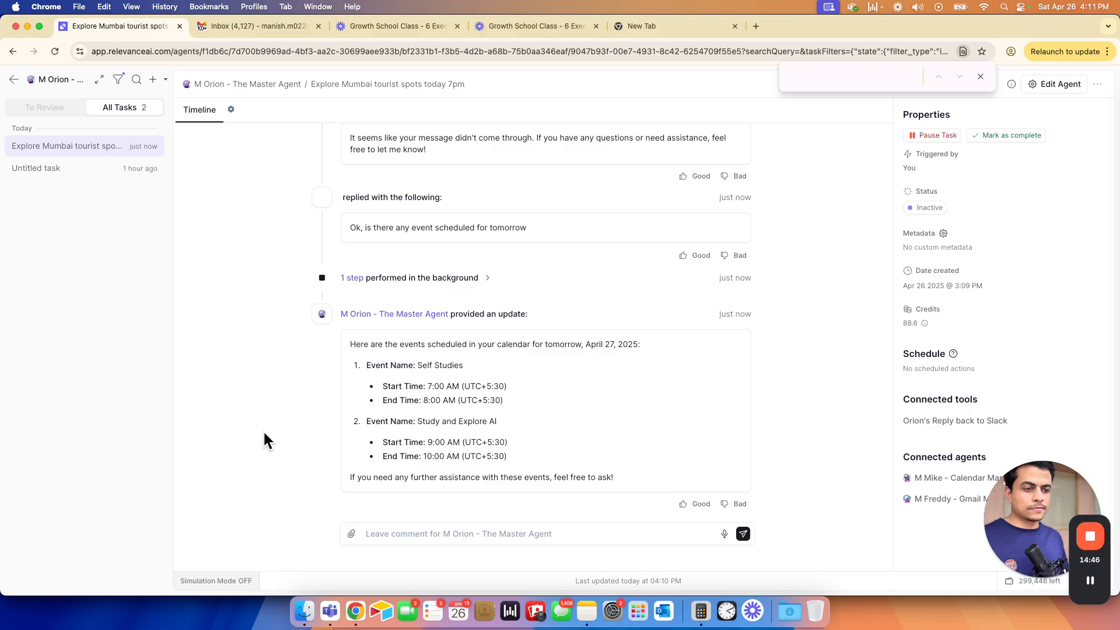
# - Close the find bar, glance at Make and Slack, and open M Orion - The Master Agent's editor
pyautogui.scroll(5, 333, 350)
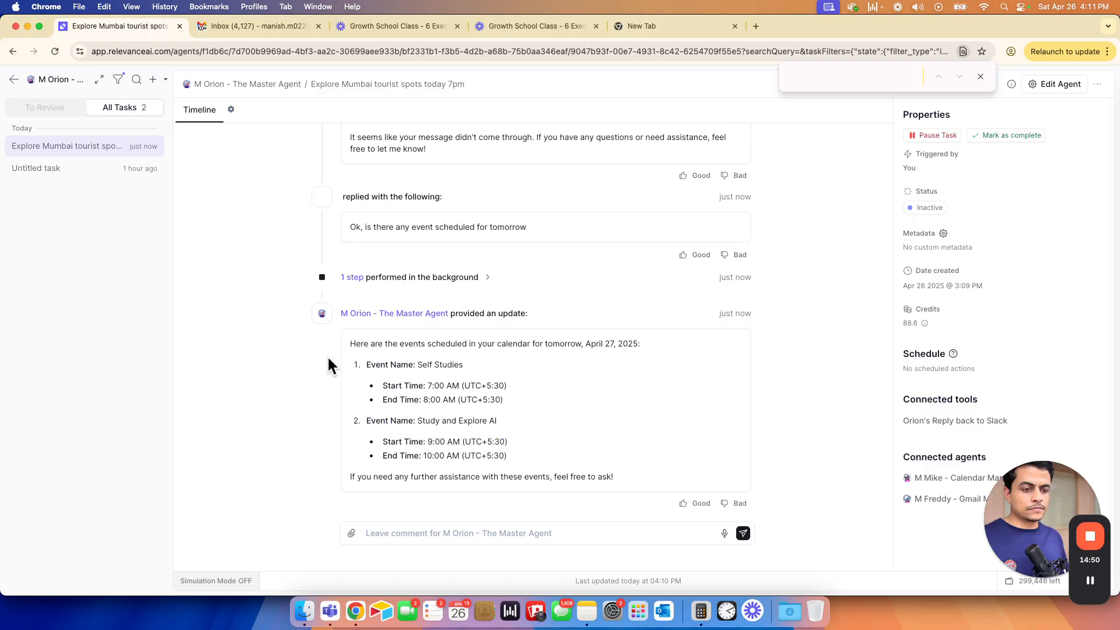
pyautogui.scroll(2, 327, 358)
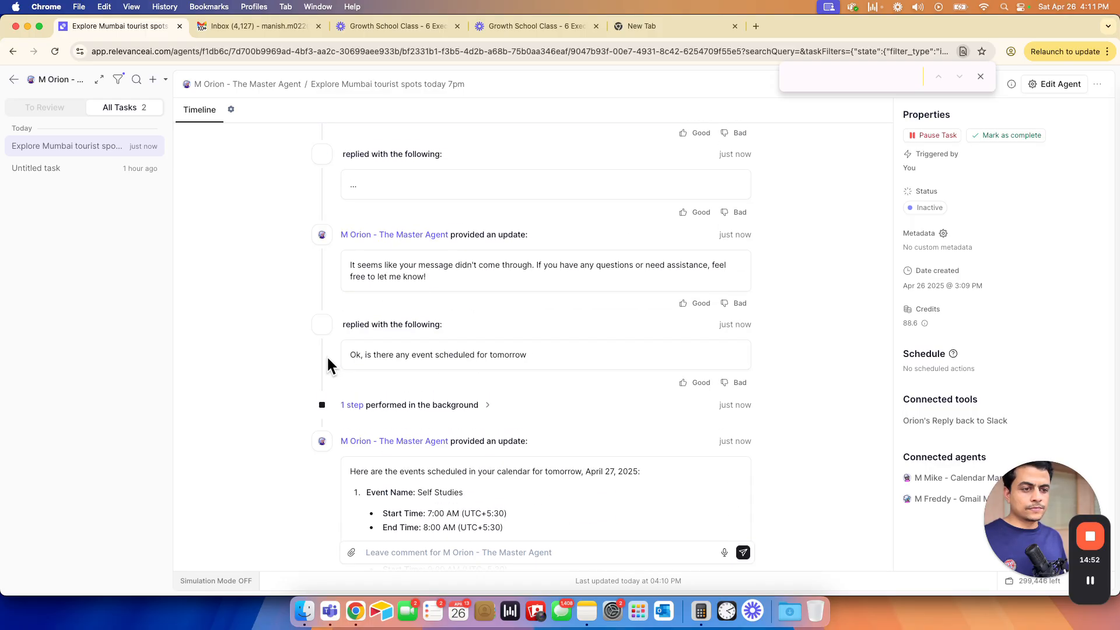
pyautogui.click(980, 77)
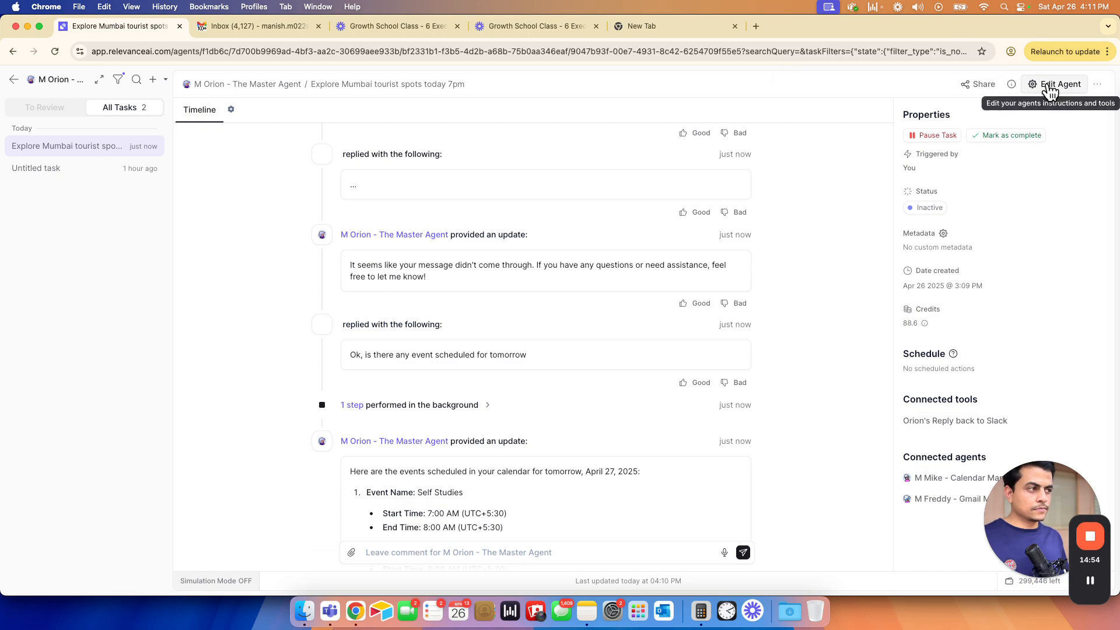
pyautogui.scroll(-2, 607, 381)
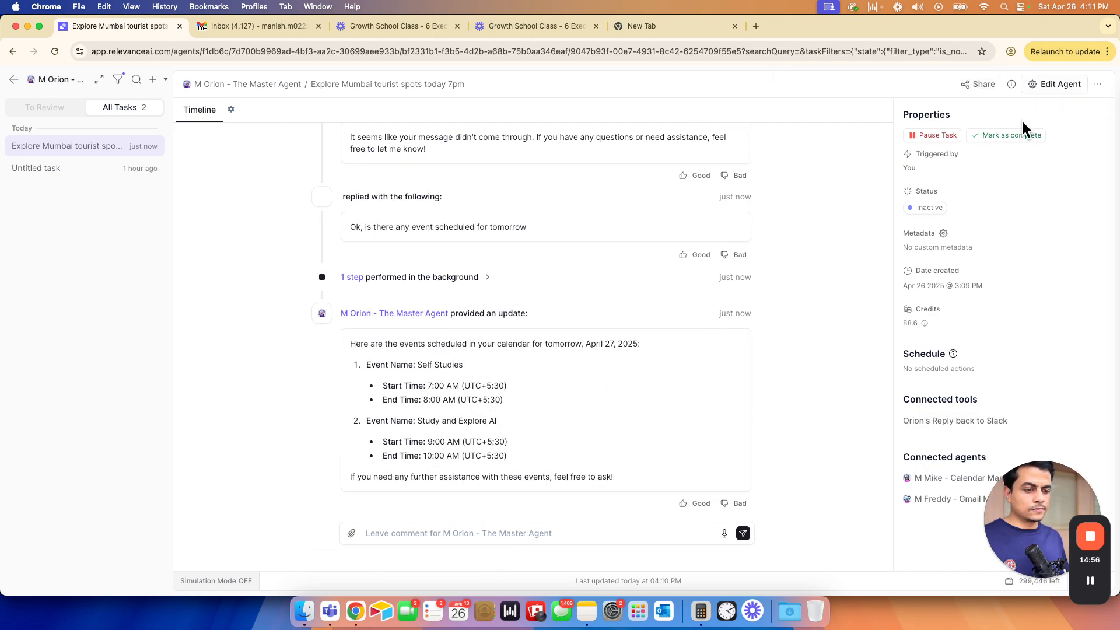
pyautogui.press('super+grave')
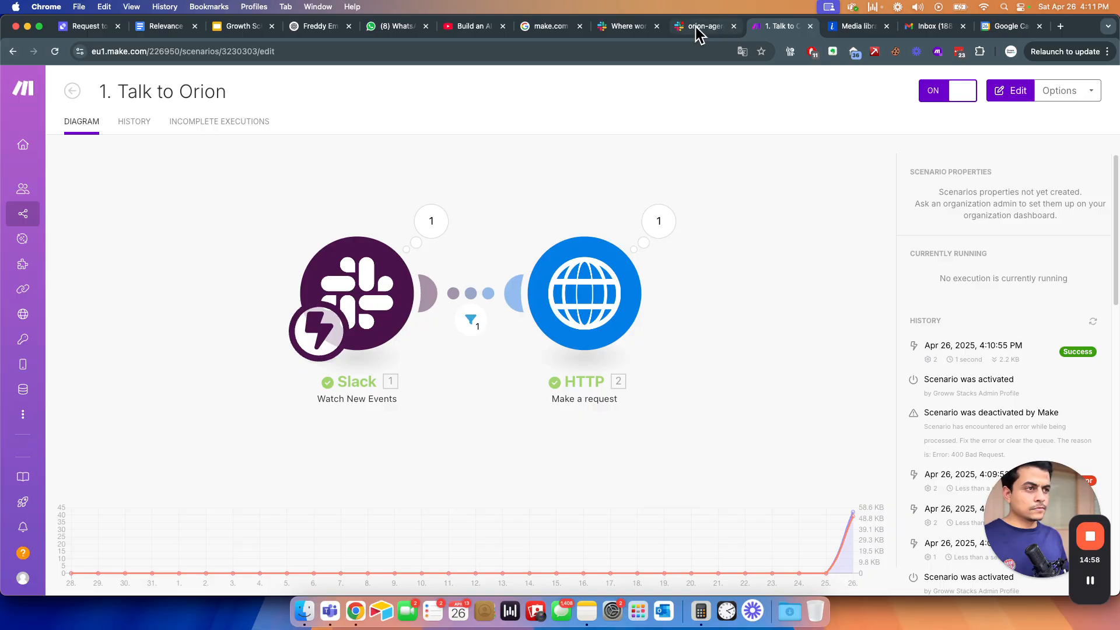
pyautogui.click(697, 29)
pyautogui.press('super+grave')
pyautogui.click(1026, 91)
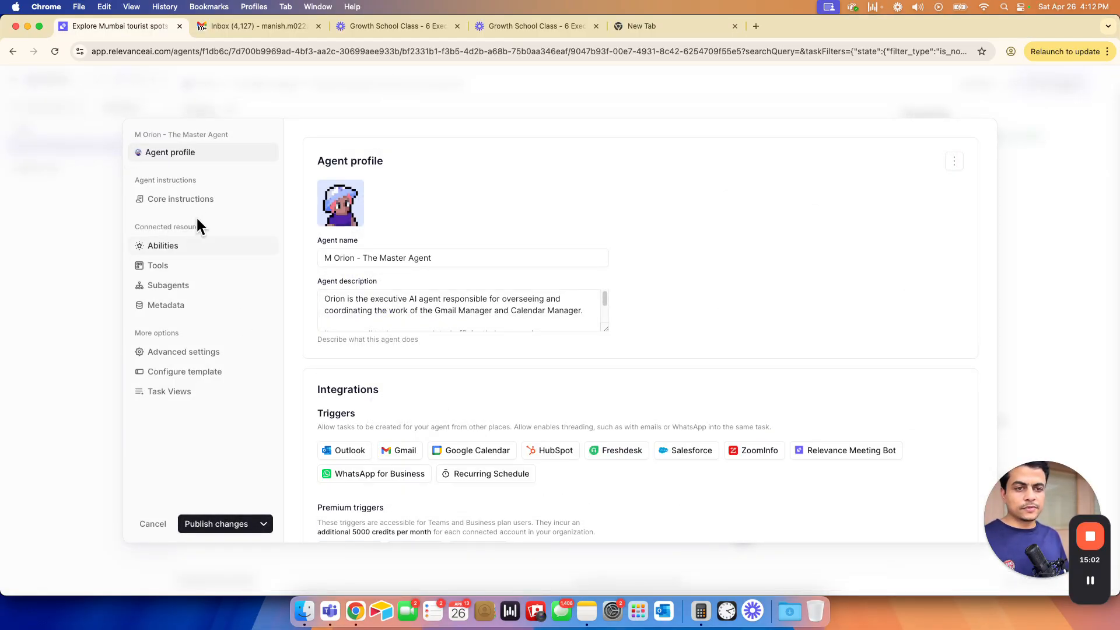
# - In Core instructions, add a final line starting 'At the completion of the task always'
pyautogui.click(198, 201)
pyautogui.scroll(-3, 369, 443)
pyautogui.click(342, 500)
pyautogui.tripleClick(506, 493)
pyautogui.press('super+Right')
pyautogui.press('Return')
pyautogui.write('Alwa')
pyautogui.press('BackSpace')
pyautogui.press('BackSpace')
pyautogui.press('BackSpace')
pyautogui.press('BackSpace')
pyautogui.press('BackSpace')
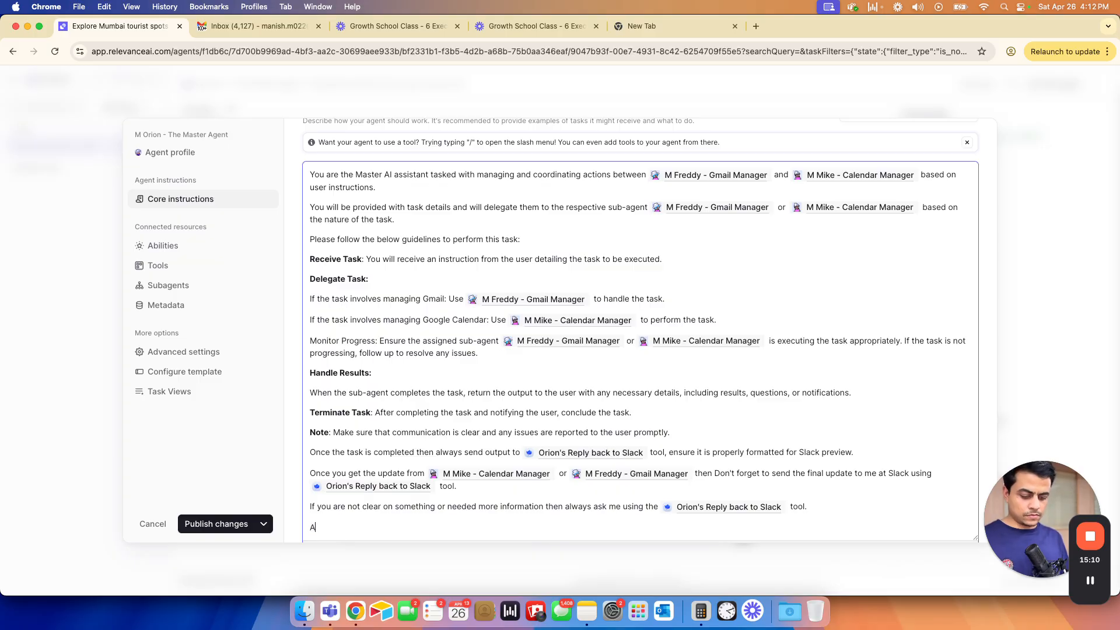
pyautogui.write('t the end of')
pyautogui.hotkey('shift', 'alt', 'Left')
pyautogui.hotkey('shift', 'alt', 'Left')
pyautogui.write('completion of the')
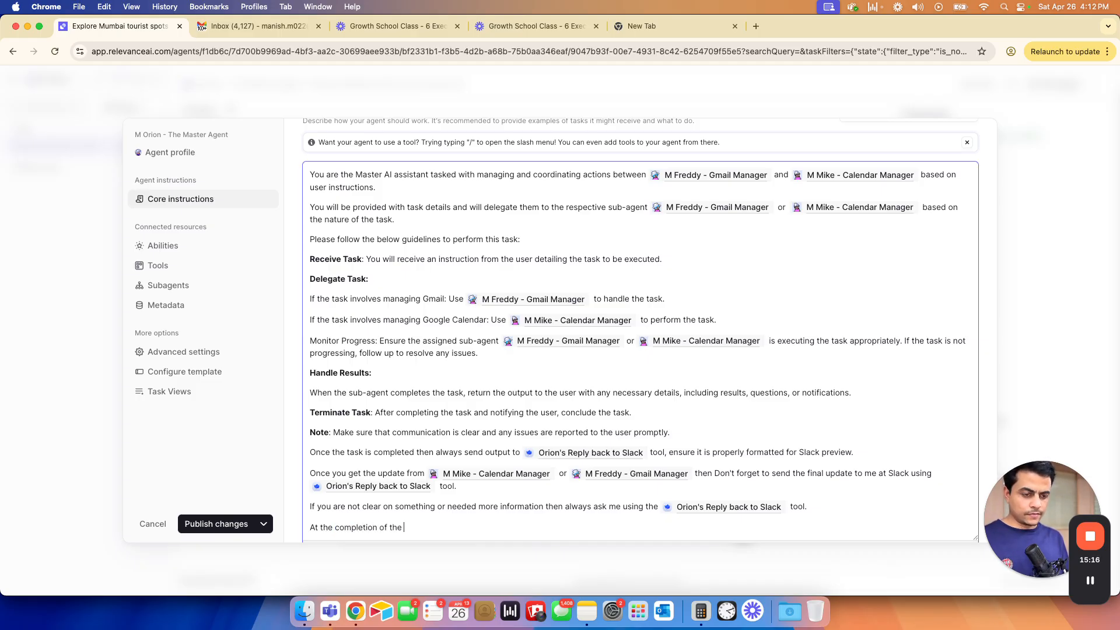
pyautogui.write('task always confirm me that you sent me a message')
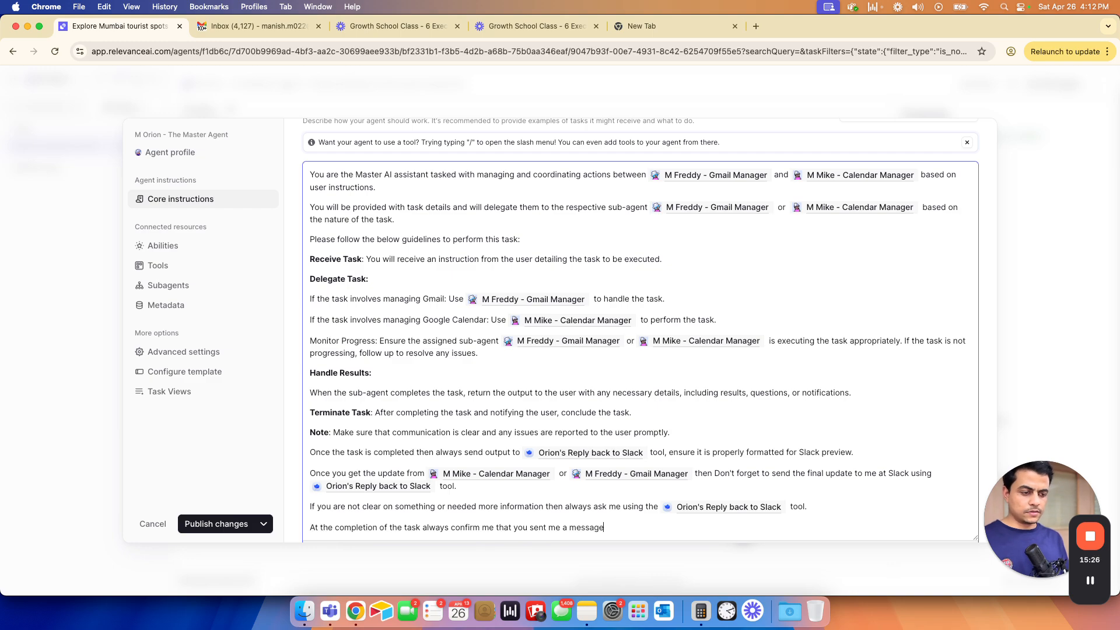
# - Finish the line to confirm to the user on Slack via Orion's Reply tool, then publish
pyautogui.doubleClick(555, 527)
pyautogui.write('user')
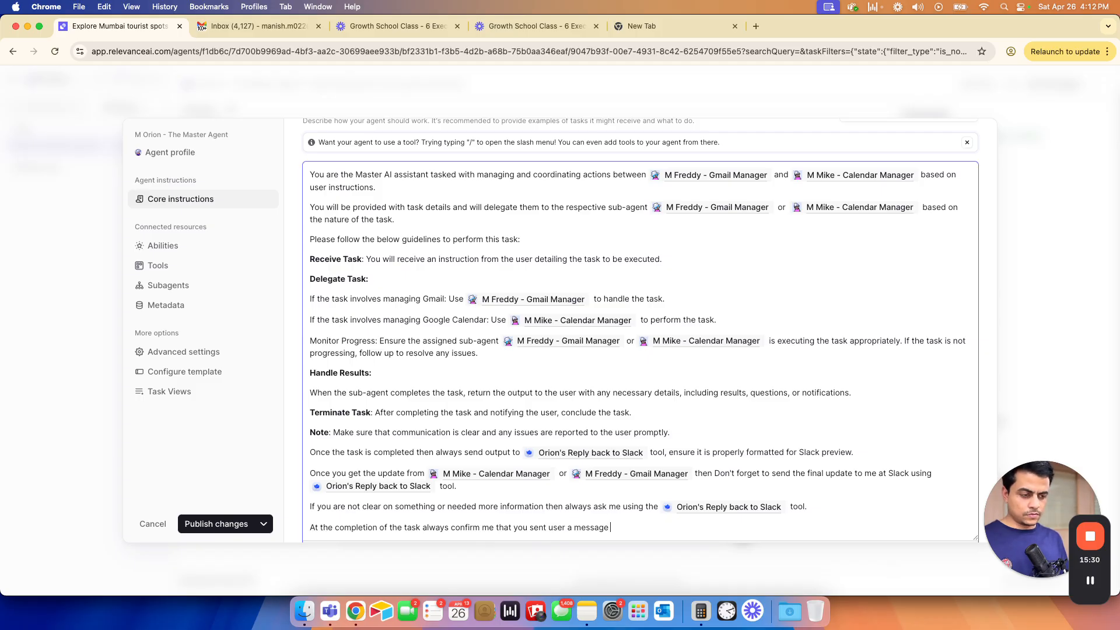
pyautogui.write(' Slakc')
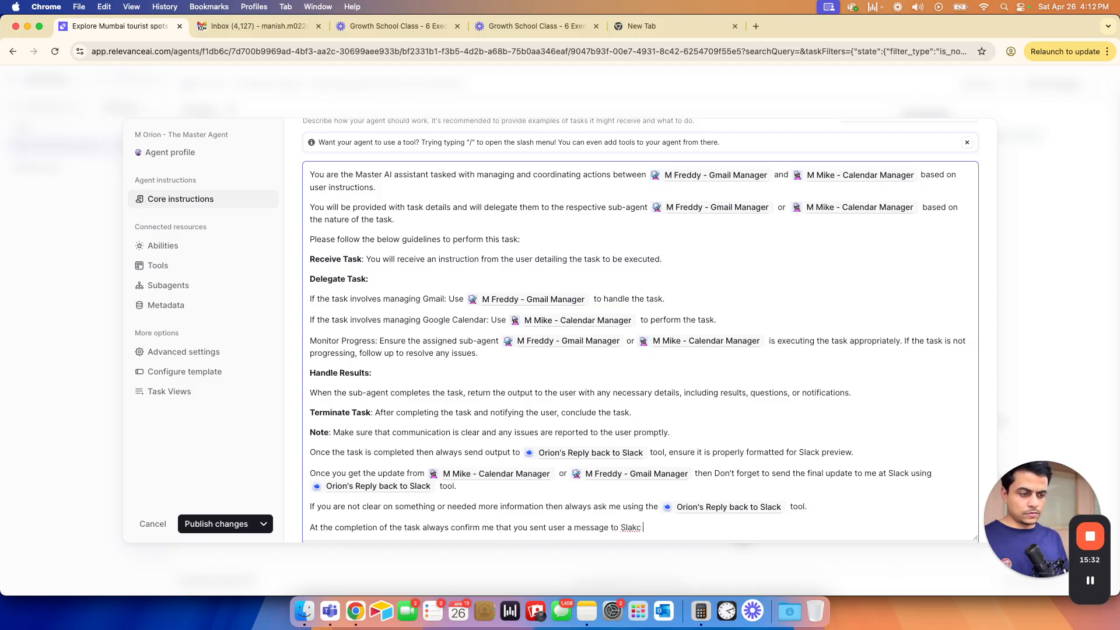
pyautogui.press('shift+super+Right')
pyautogui.press('super+c')
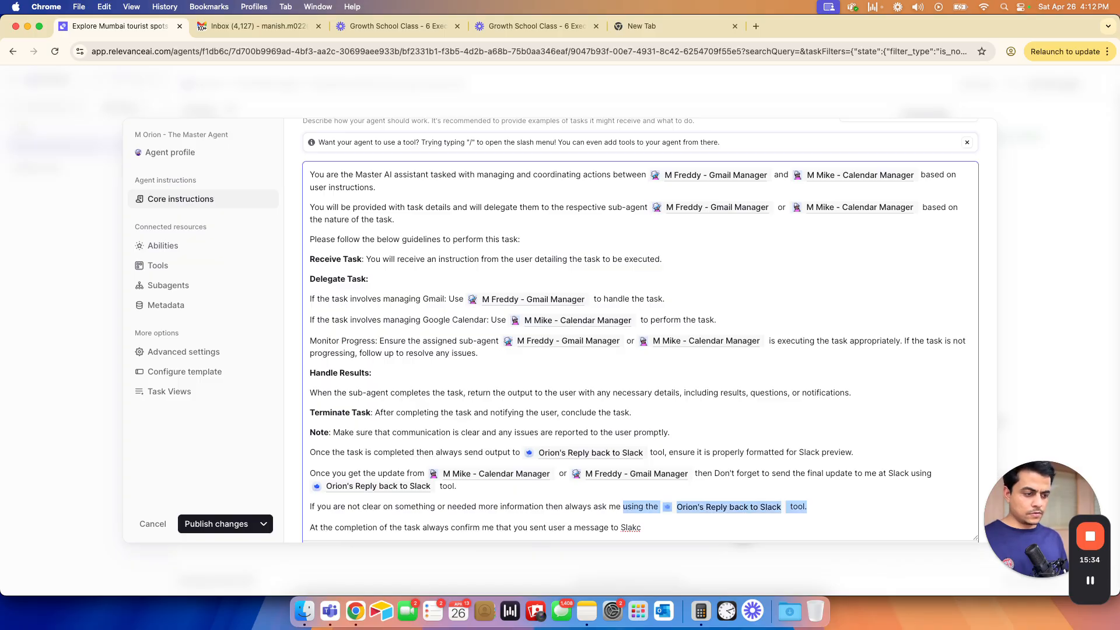
pyautogui.press('Down')
pyautogui.press('super+v')
pyautogui.press('BackSpace')
pyautogui.write('k')
pyautogui.click(209, 523)
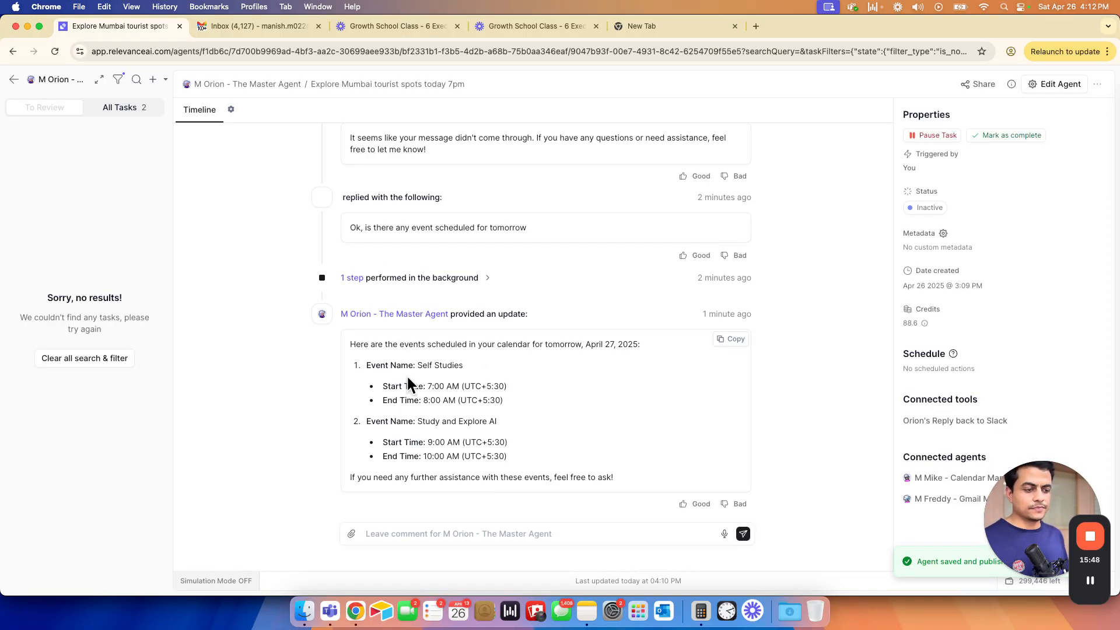
# - Start writing 'can you send an update on the previous task' in #orion-agent
pyautogui.press('super+grave')
pyautogui.click(359, 534)
pyautogui.write('can you send an i')
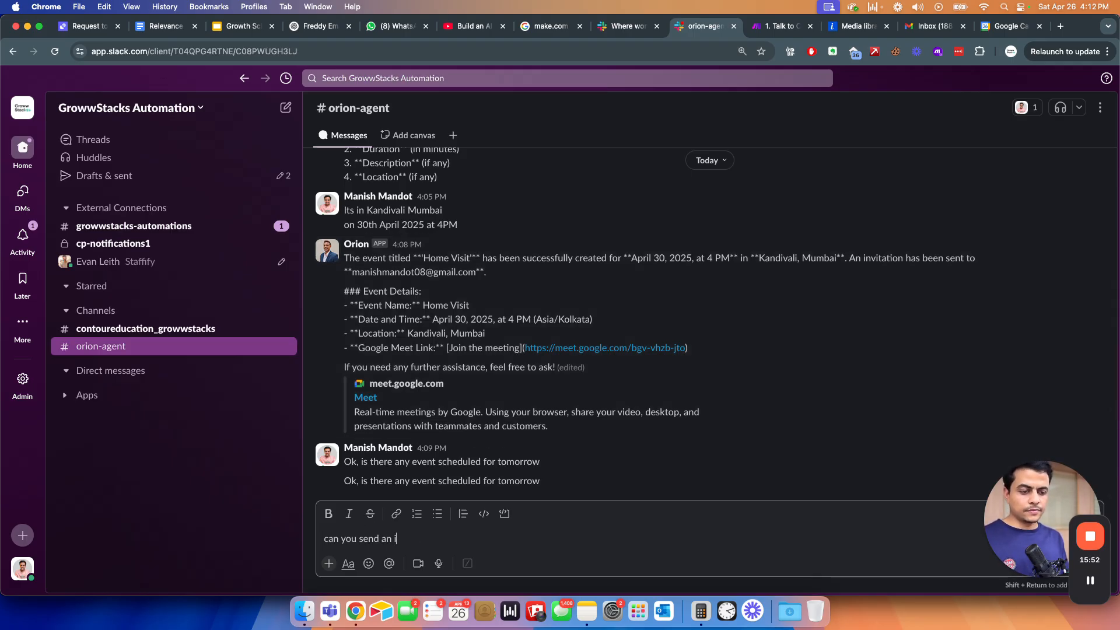
pyautogui.press('BackSpace')
pyautogui.write('update on the previous ta')
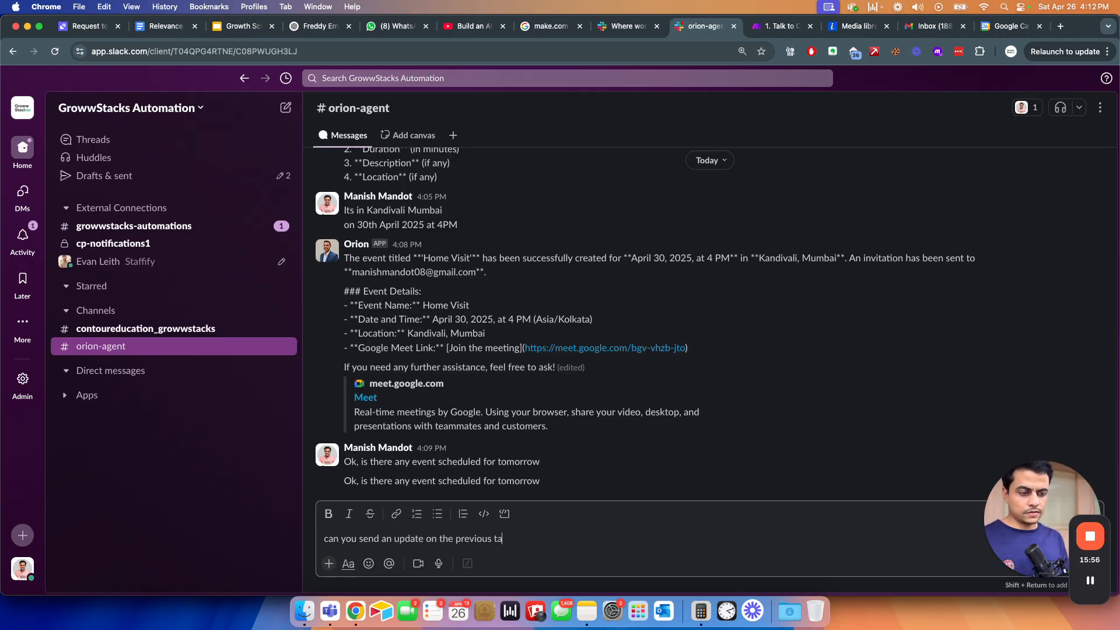
# - Send the update request and check Orion's timeline in Relevance AI
pyautogui.press('Return')
pyautogui.press('super+grave')
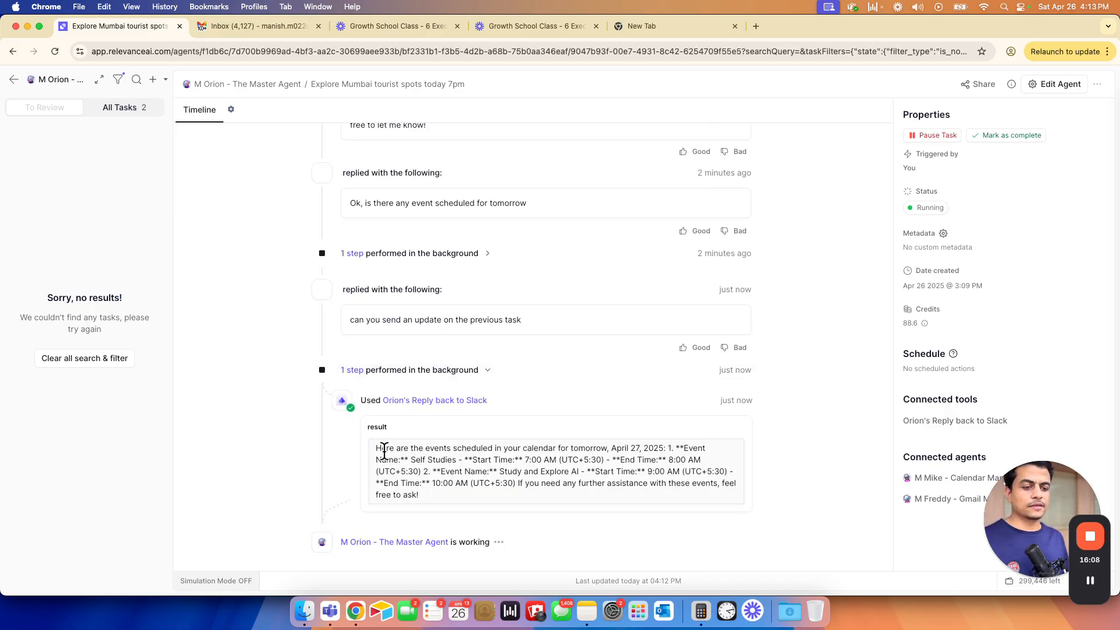
pyautogui.press('super+grave')
# - Send 'Get me events for 30th April' in #orion-agent and check the agent's progress
pyautogui.click(405, 545)
pyautogui.write('Get me events for')
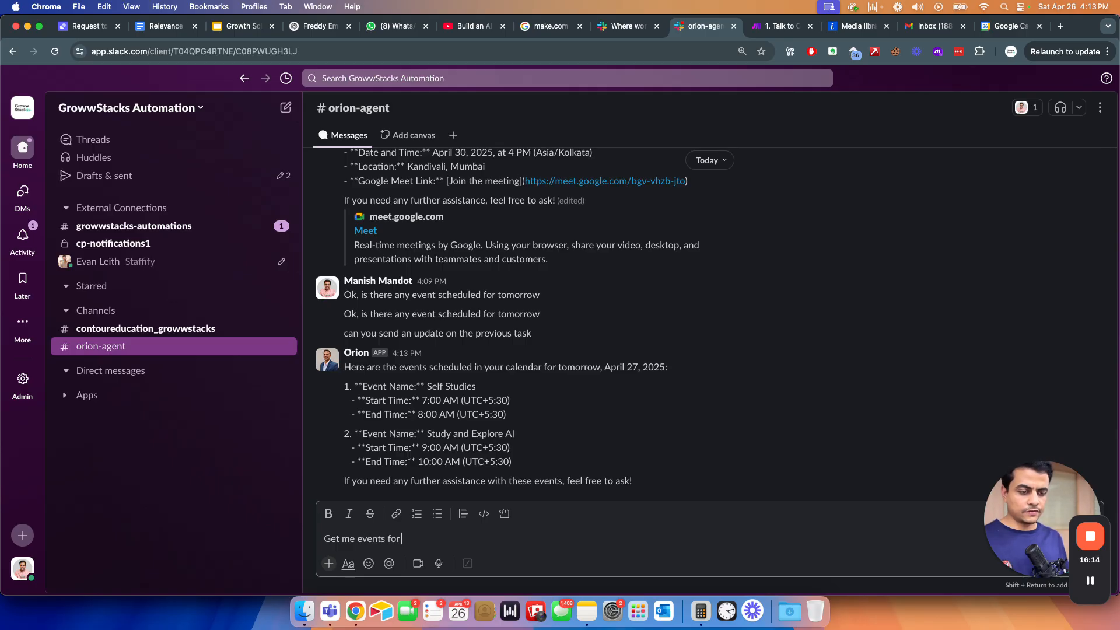
pyautogui.write(' 30th April')
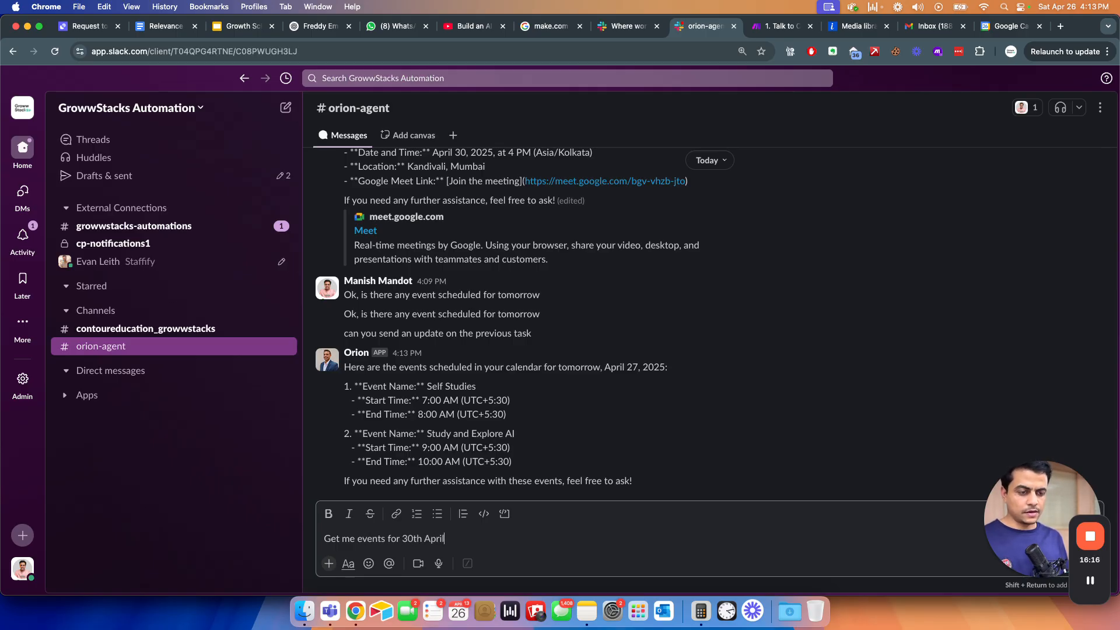
pyautogui.press('Return')
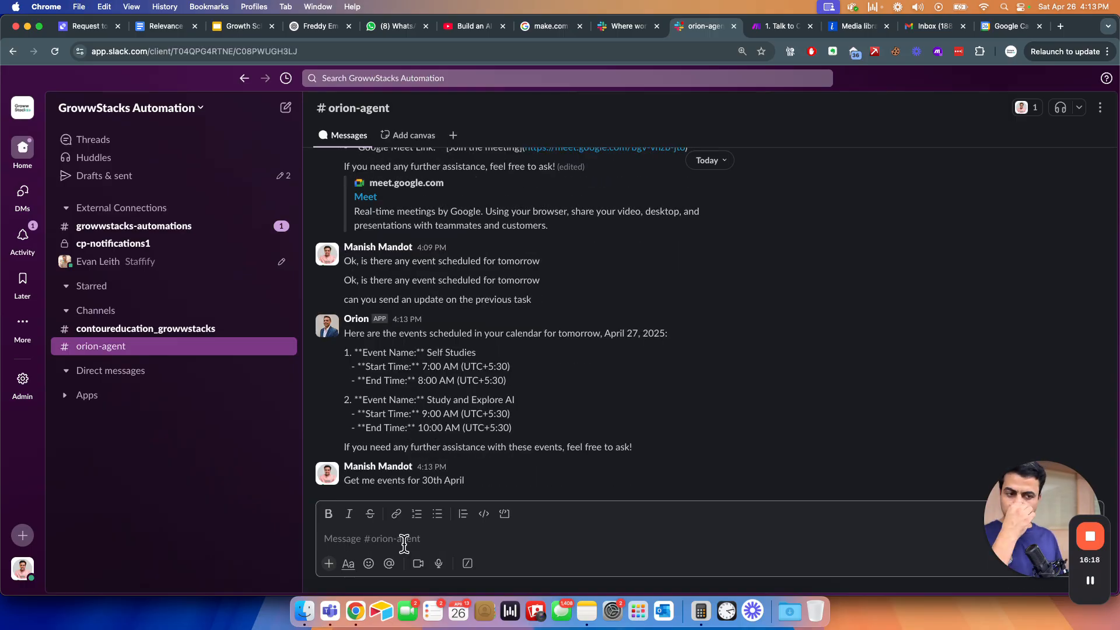
pyautogui.press('super+grave')
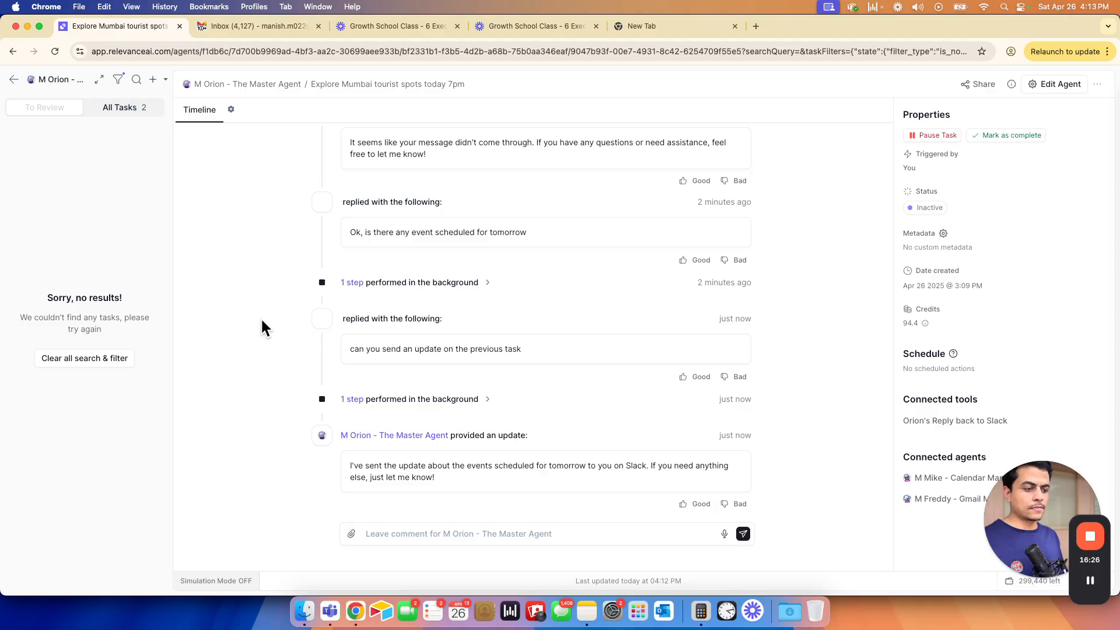
# - Open the Talk to Orion scenario in Make and duplicate its browser tab
pyautogui.press('super+grave')
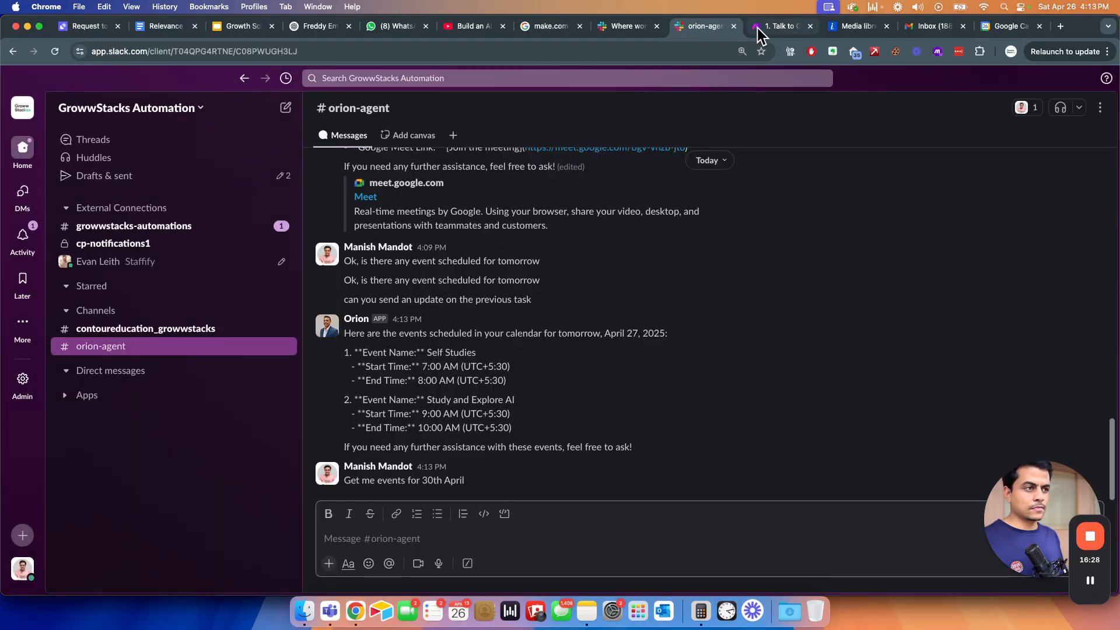
pyautogui.click(772, 31)
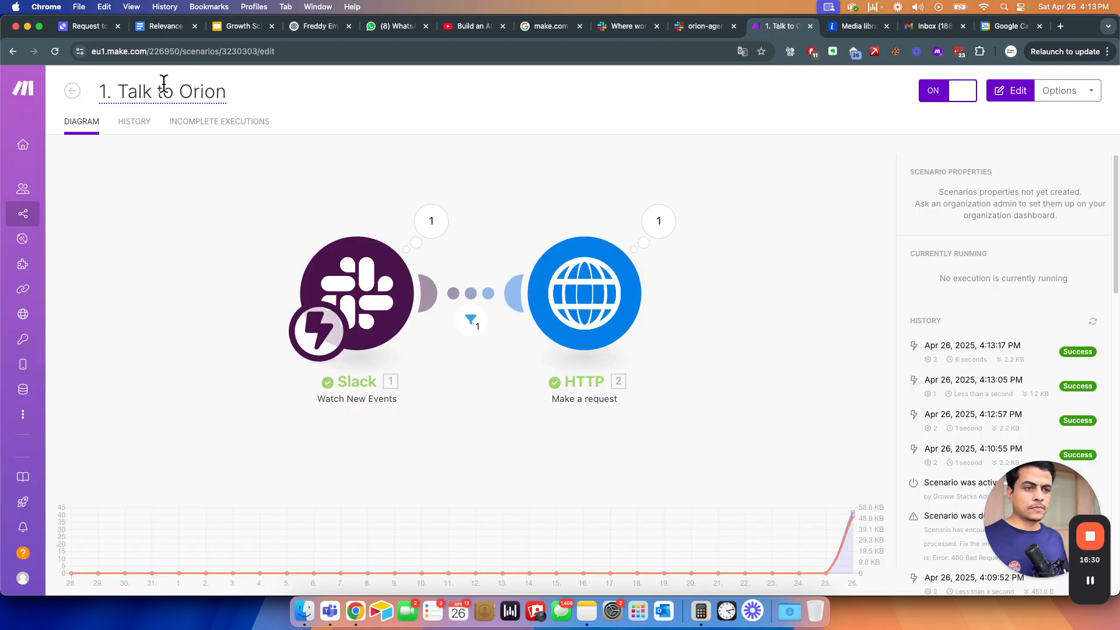
pyautogui.rightClick(800, 17)
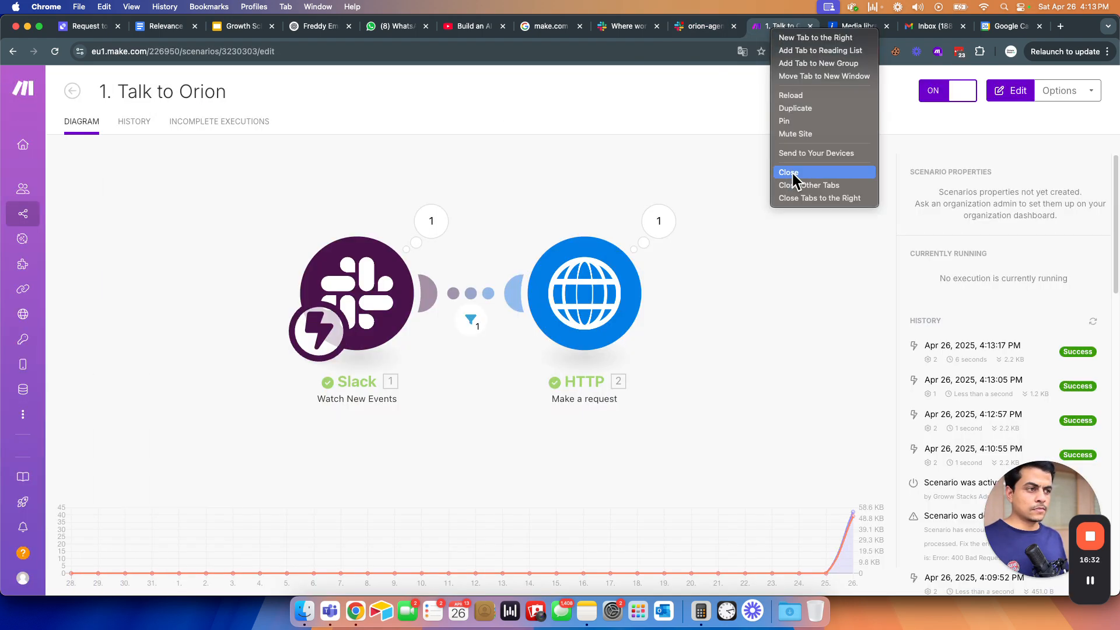
pyautogui.click(797, 110)
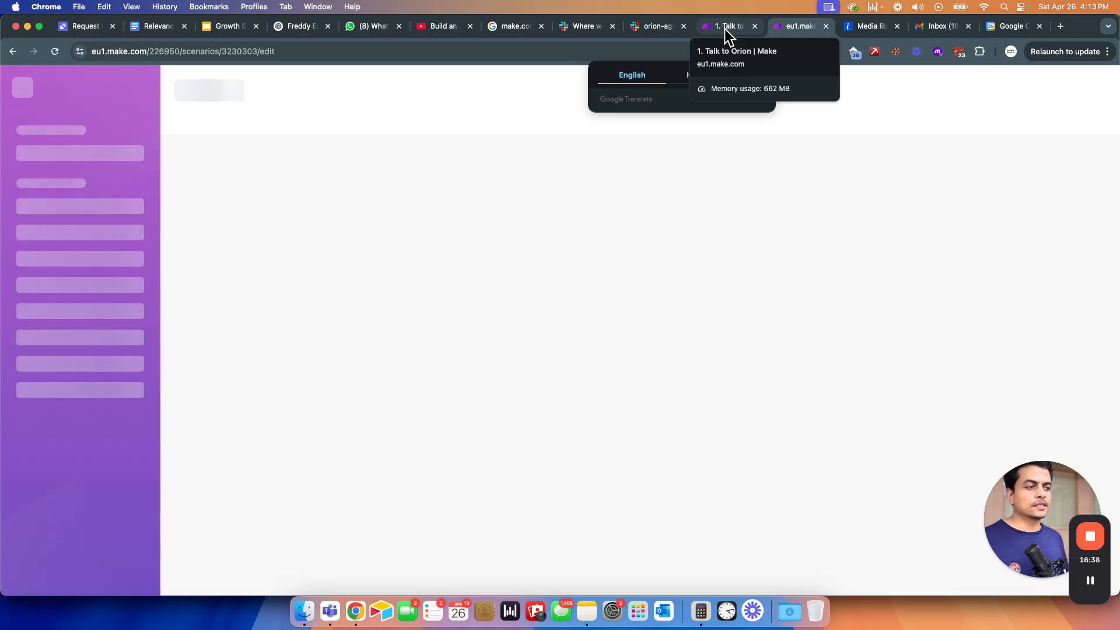
# - Open the 2. Orion's Reply scenario from All scenarios and check Orion's reply in Relevance AI
pyautogui.press('super+grave')
pyautogui.press('super+grave')
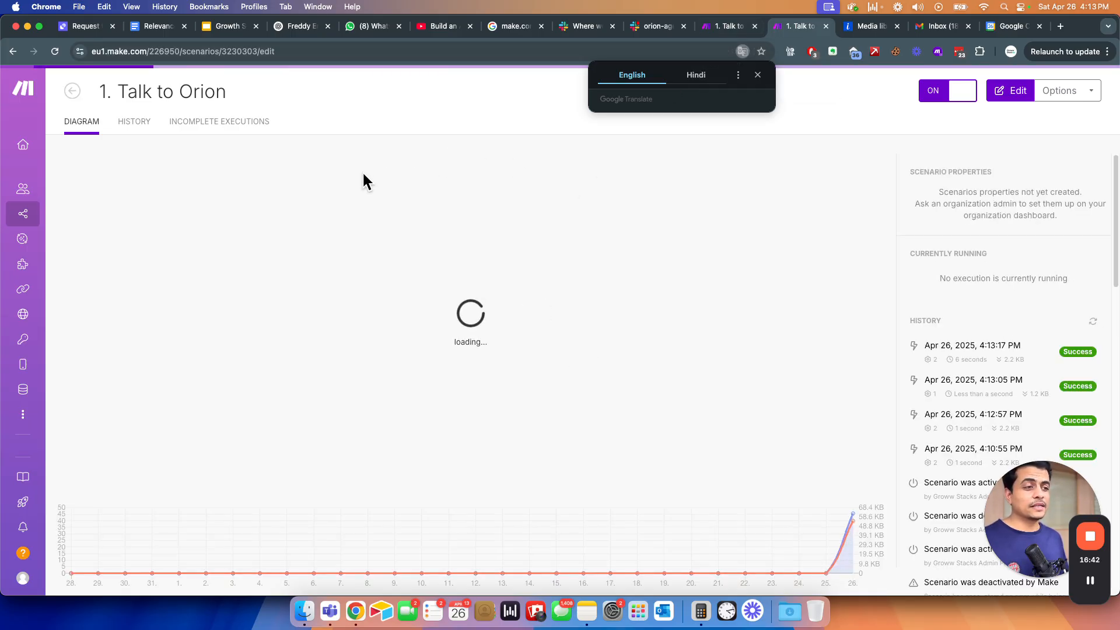
pyautogui.click(71, 92)
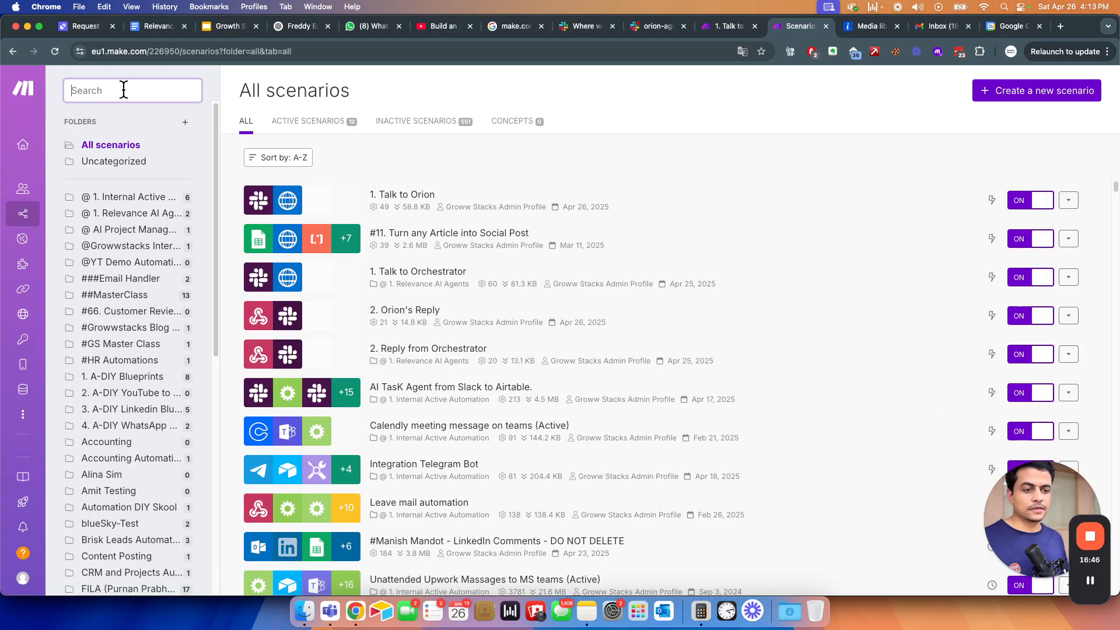
pyautogui.click(402, 311)
pyautogui.moveTo(1002, 490); pyautogui.dragTo(1086, 111)
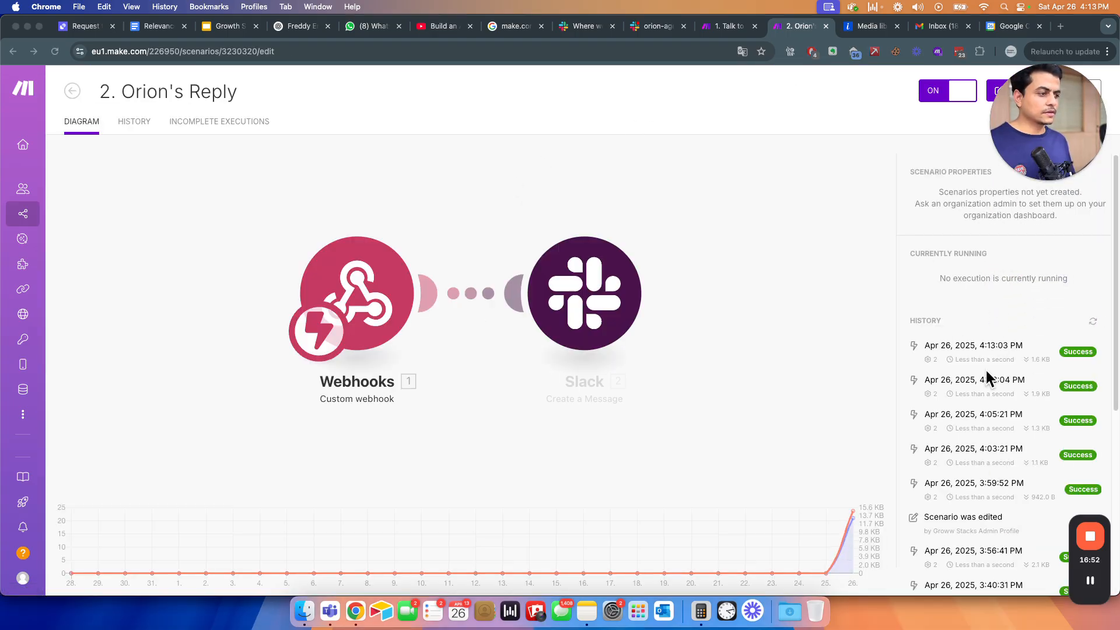
pyautogui.press('super+grave')
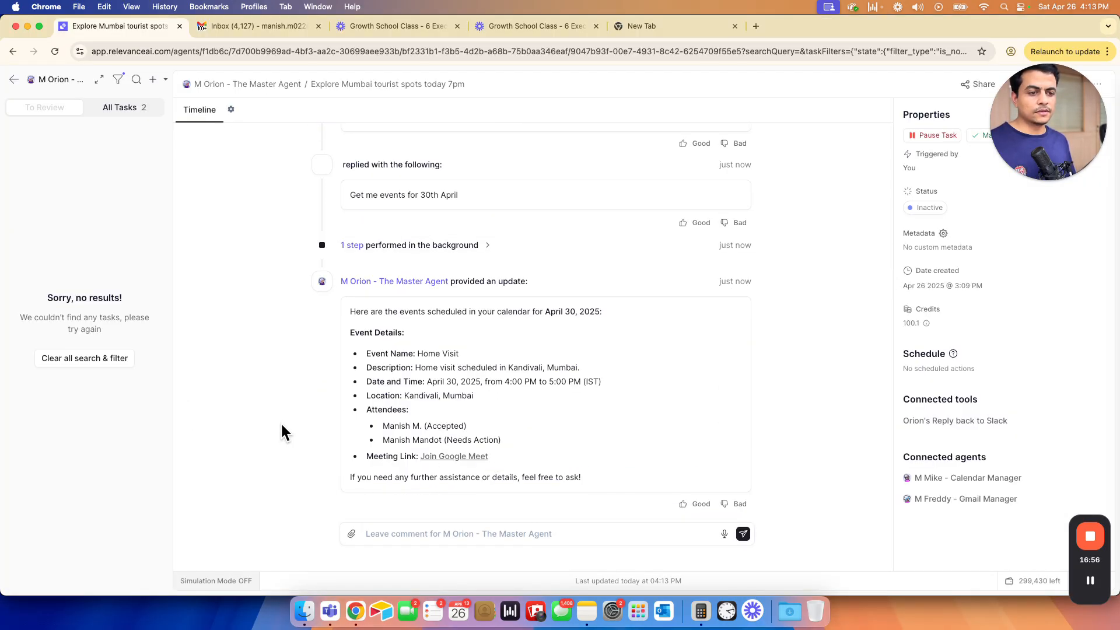
# - Confirm Slack's 30th April request has no Orion reply, then view the agent's April 30 Home Visit answer
pyautogui.press('super+grave')
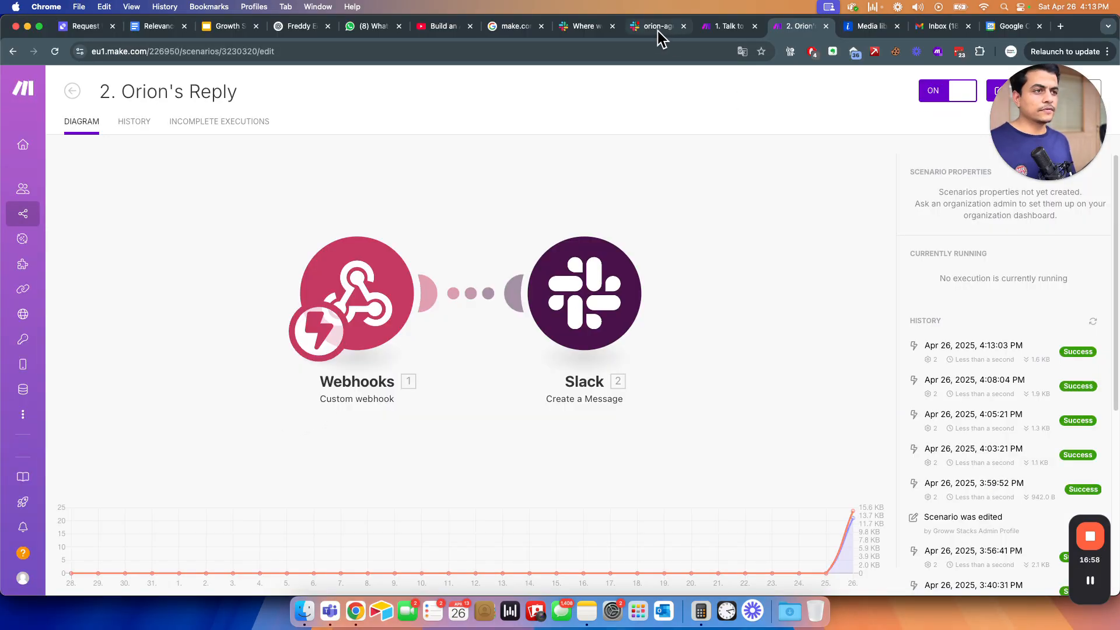
pyautogui.click(657, 29)
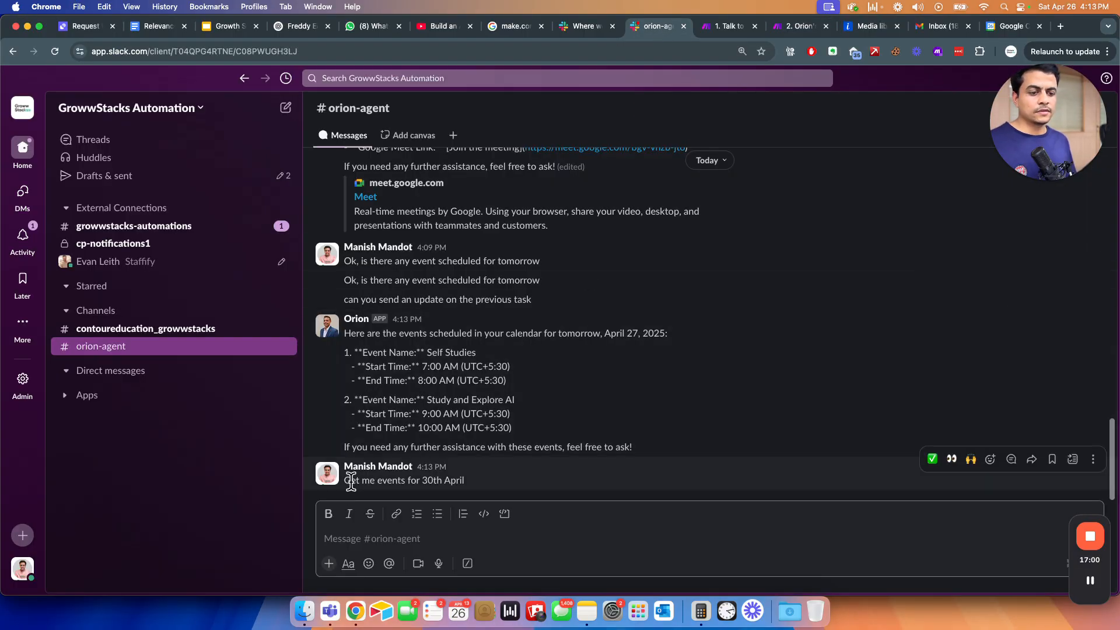
pyautogui.moveTo(350, 481); pyautogui.dragTo(462, 480)
pyautogui.click(281, 431)
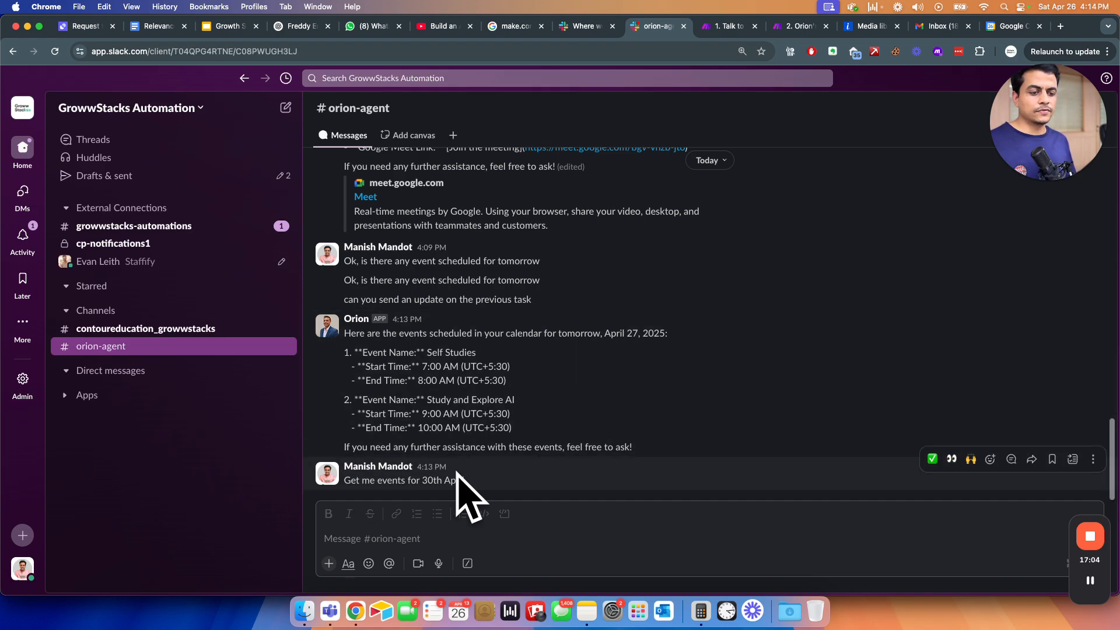
pyautogui.click(813, 27)
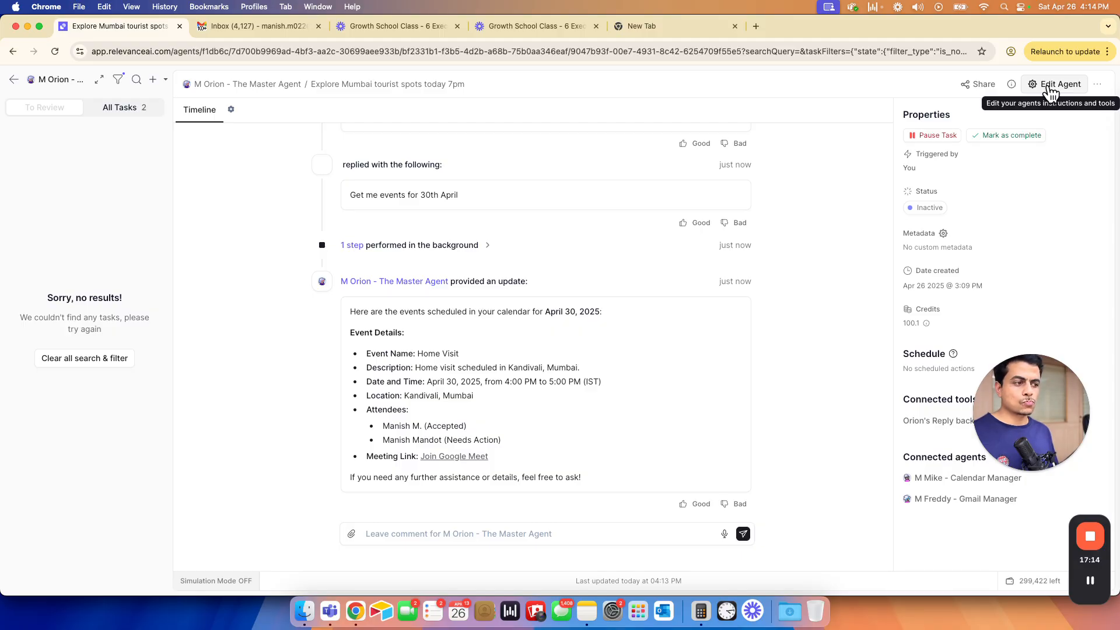
# - Open the Orion agent's core instructions for editing
pyautogui.click(1049, 85)
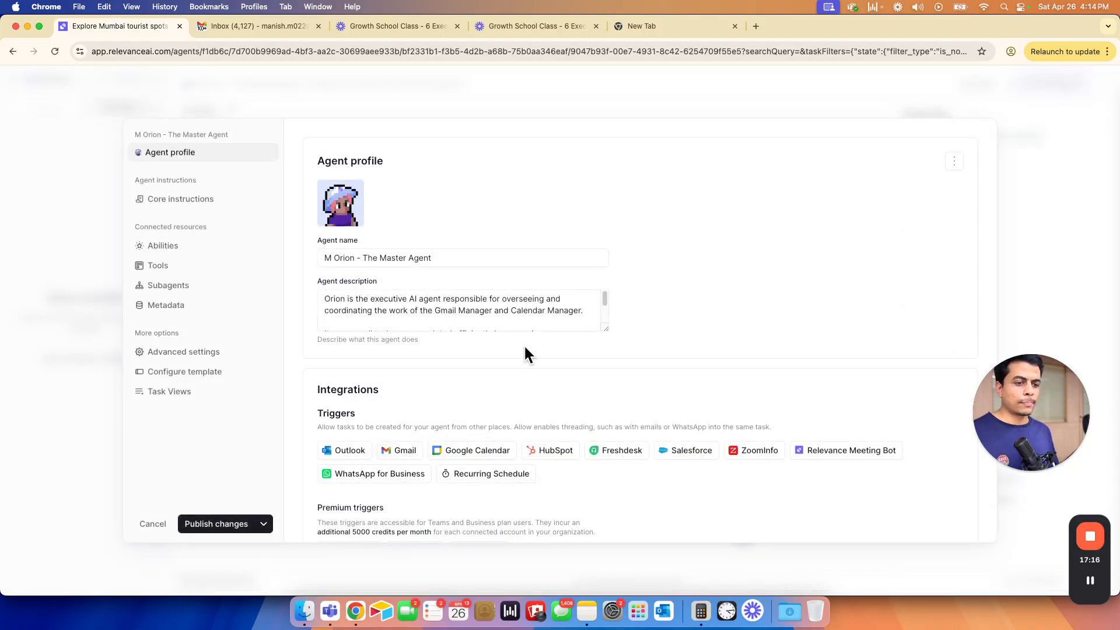
pyautogui.click(183, 205)
pyautogui.scroll(-2, 467, 409)
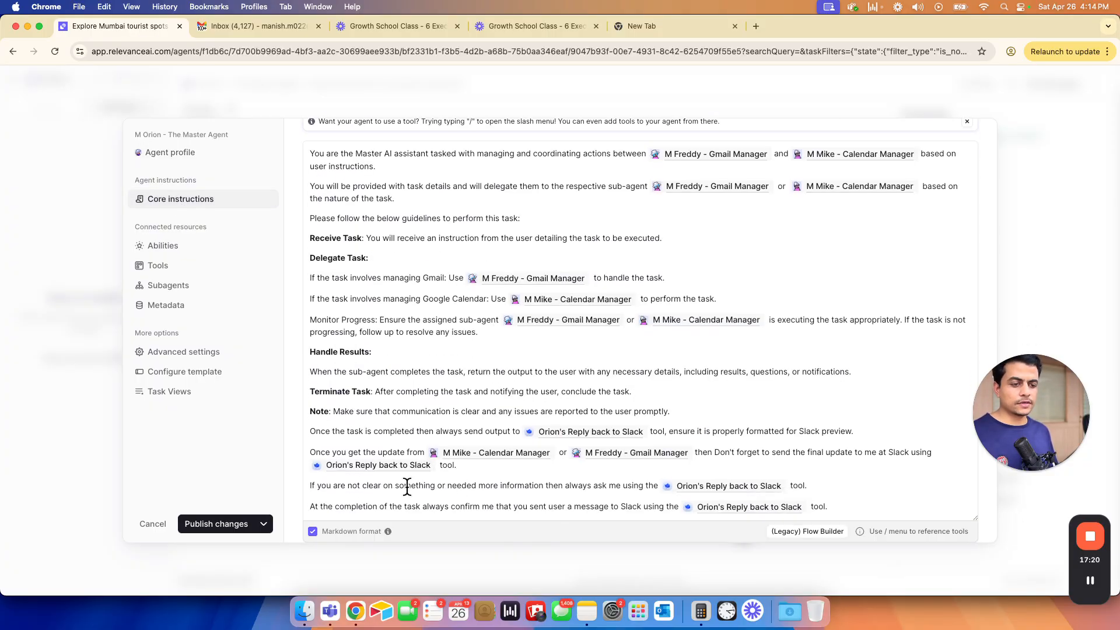
pyautogui.click(847, 495)
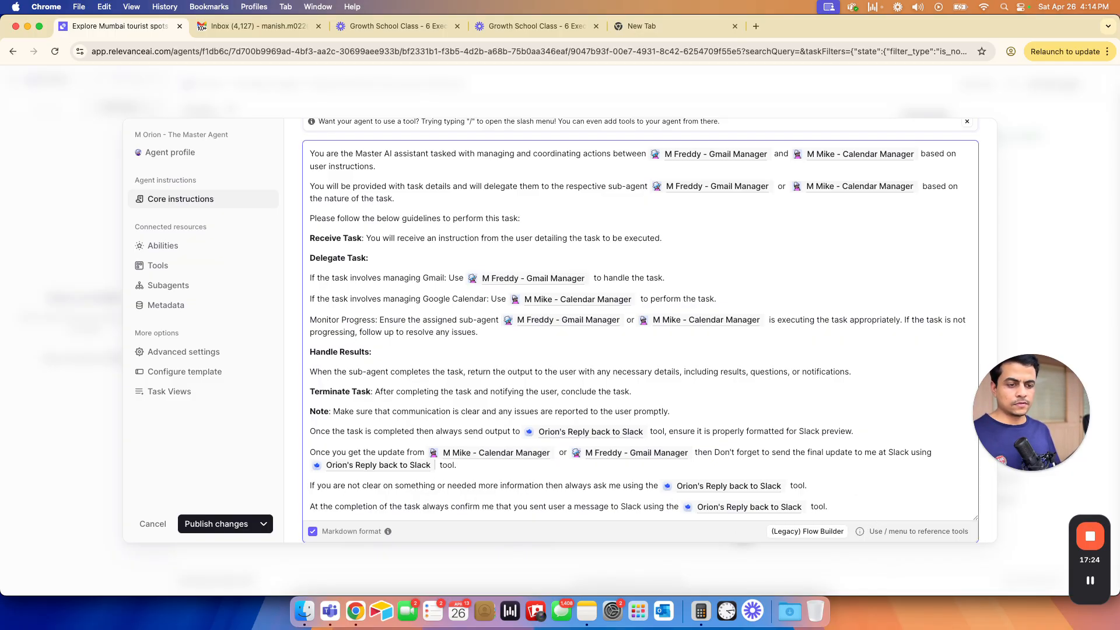
# - Move the 'Once the task is completed…' Slack-output sentence to the end and publish the agent
pyautogui.tripleClick(814, 453)
pyautogui.click(311, 411)
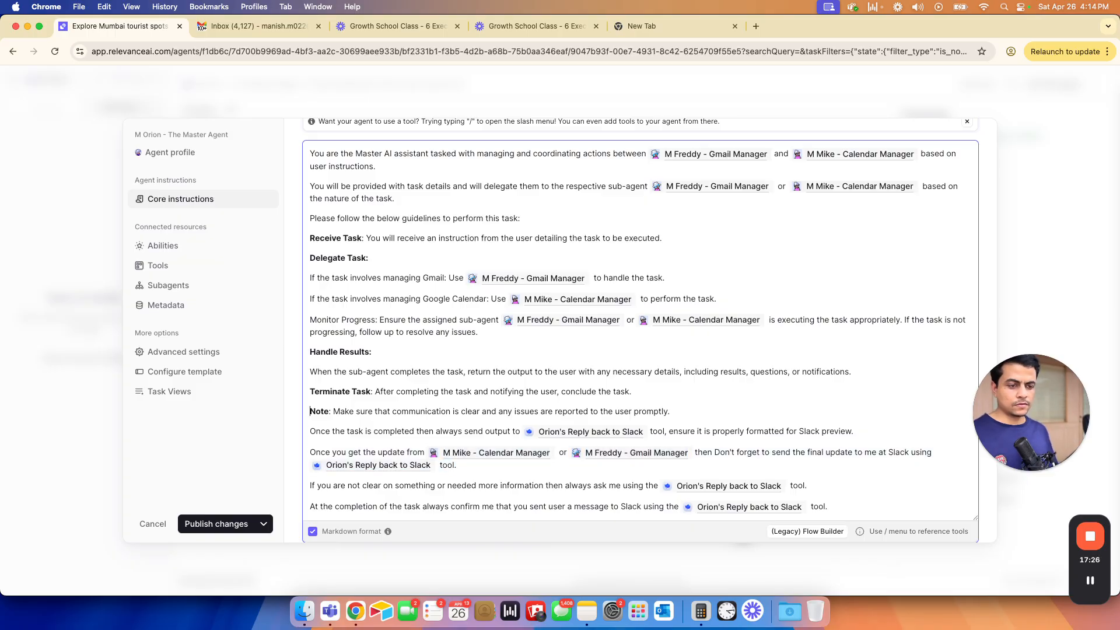
pyautogui.hotkey('shift', 'Down')
pyautogui.press('BackSpace')
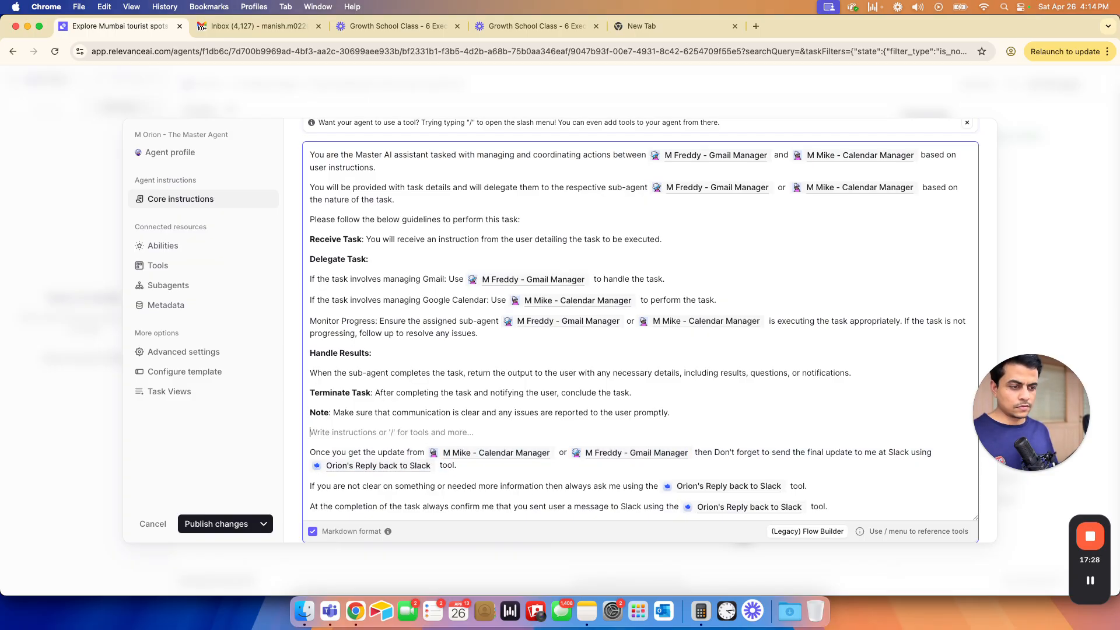
pyautogui.press('super+z')
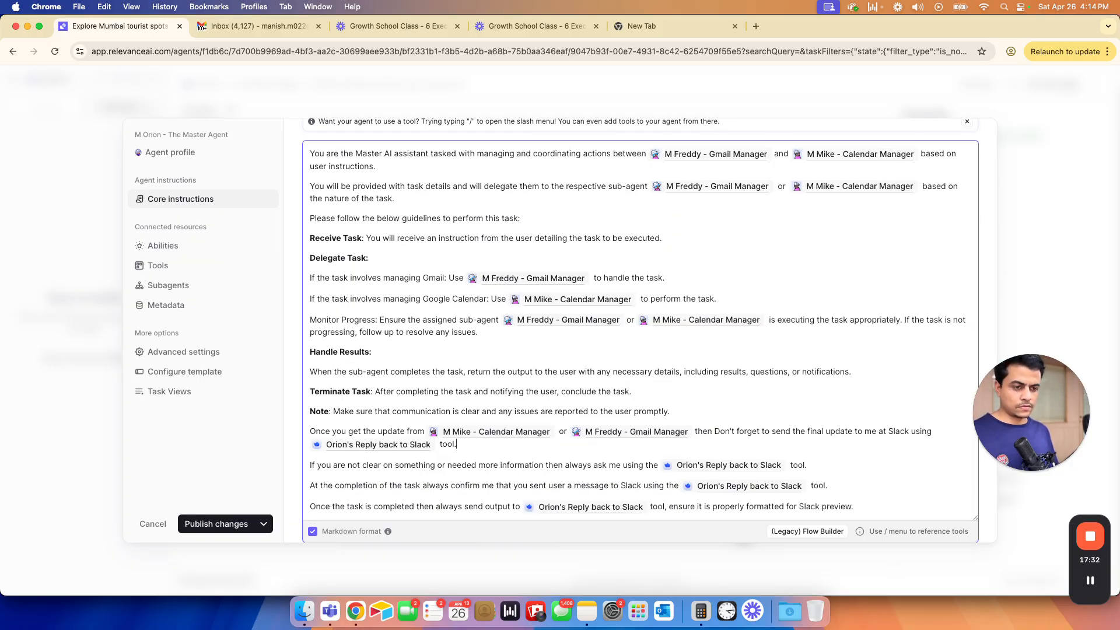
pyautogui.hotkey('shift', 'Home')
pyautogui.hotkey('shift', 'Up')
pyautogui.click(854, 506)
pyautogui.click(198, 434)
pyautogui.click(204, 525)
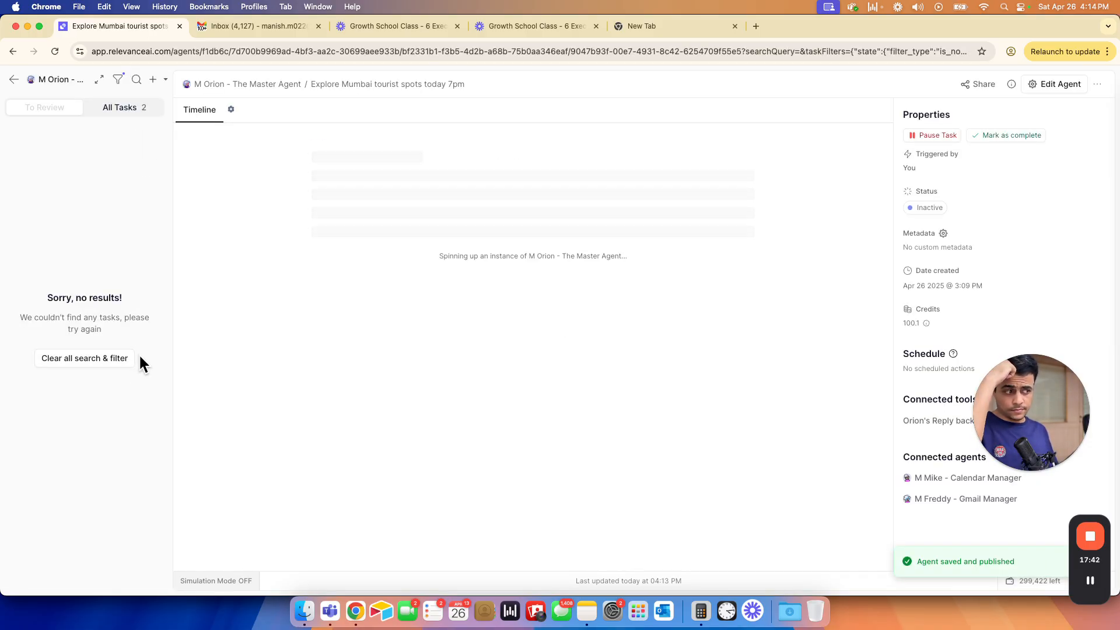
# - Re-post 'Get me events for 30th April' in #orion-agent and watch Orion delegate to Calendar Manager
pyautogui.press('super+grave')
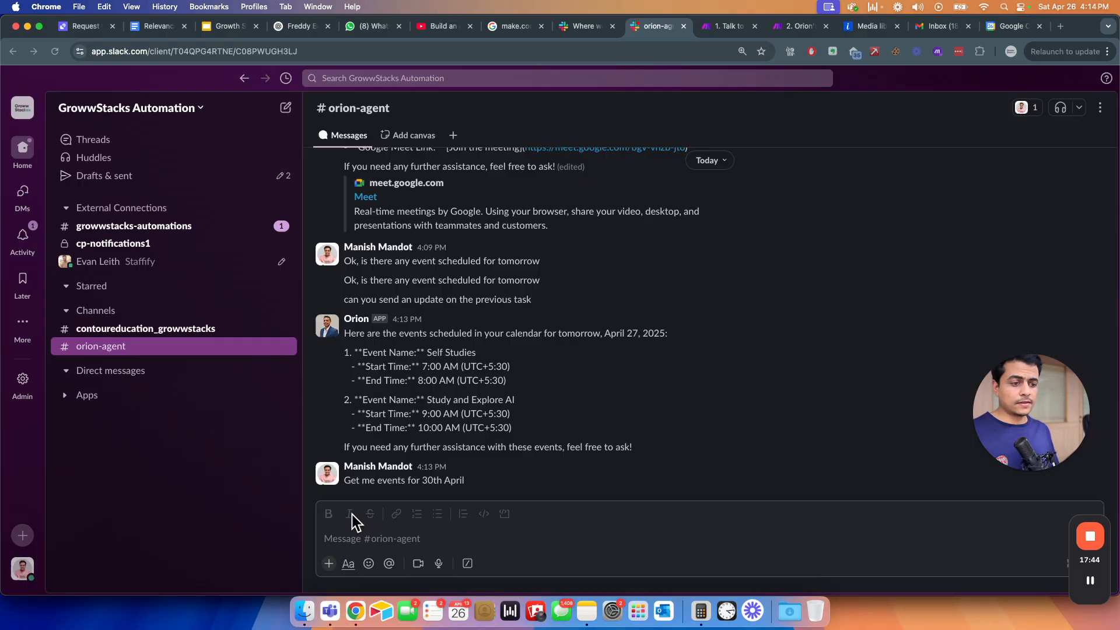
pyautogui.tripleClick(374, 482)
pyautogui.press('super+c')
pyautogui.click(364, 540)
pyautogui.press('super+v')
pyautogui.press('Return')
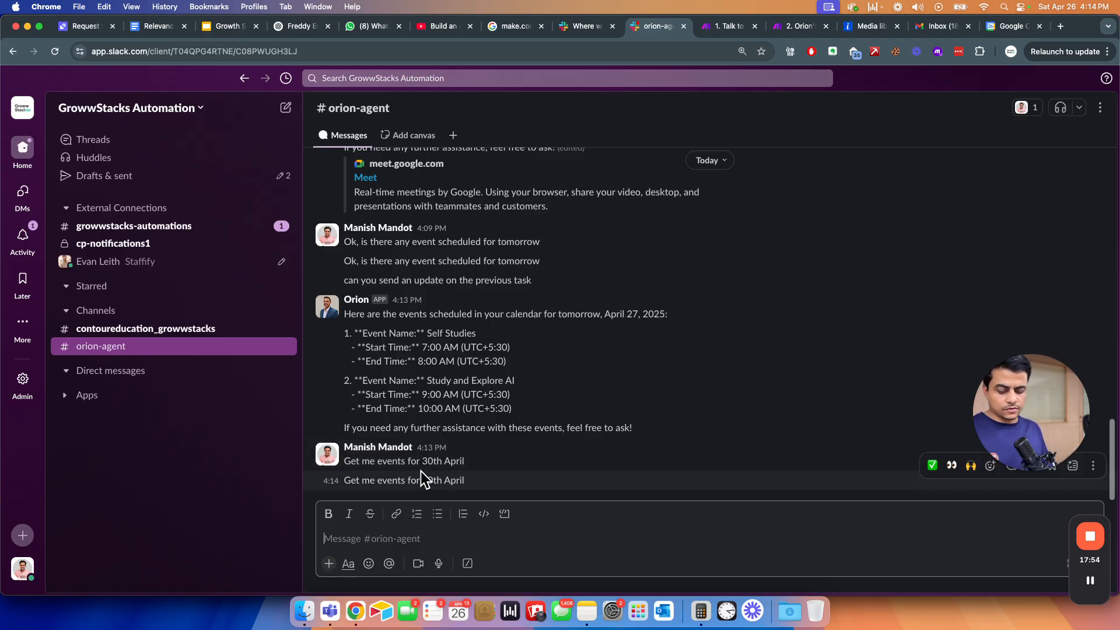
pyautogui.press('super+grave')
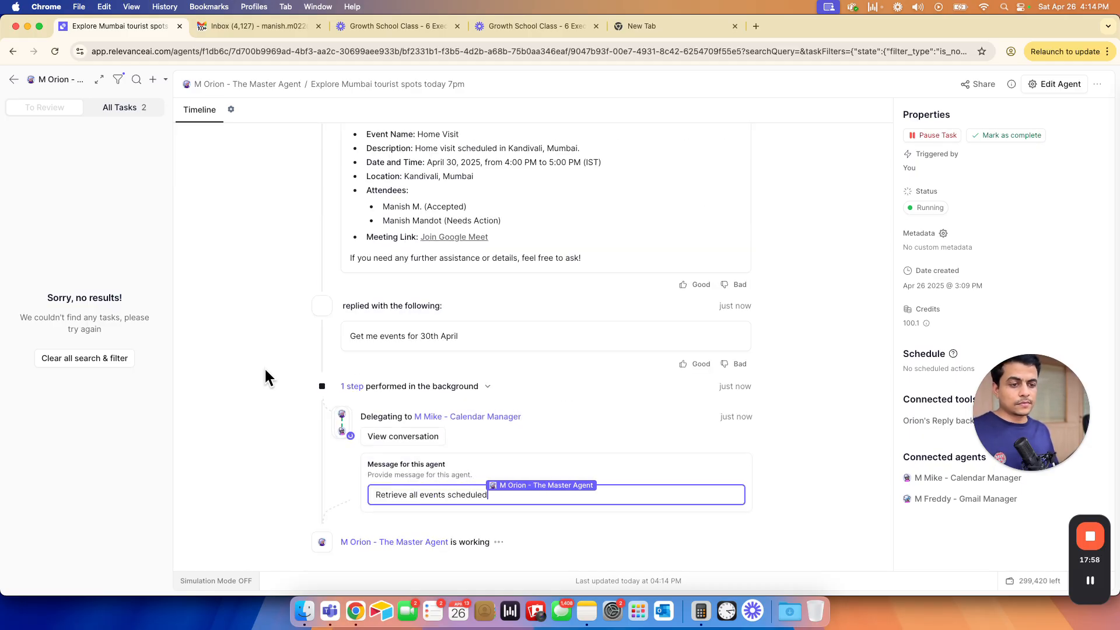
# - Review Orion's April 30 Home Visit reply in the timeline, then bring up its core instructions
pyautogui.moveTo(350, 336); pyautogui.dragTo(465, 334)
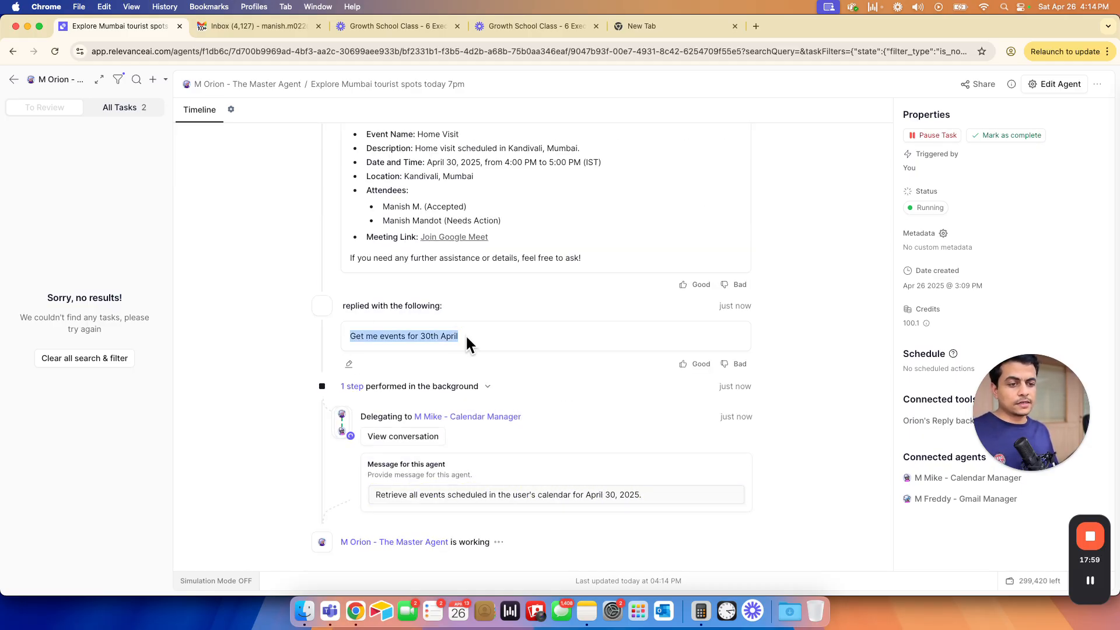
pyautogui.click(268, 344)
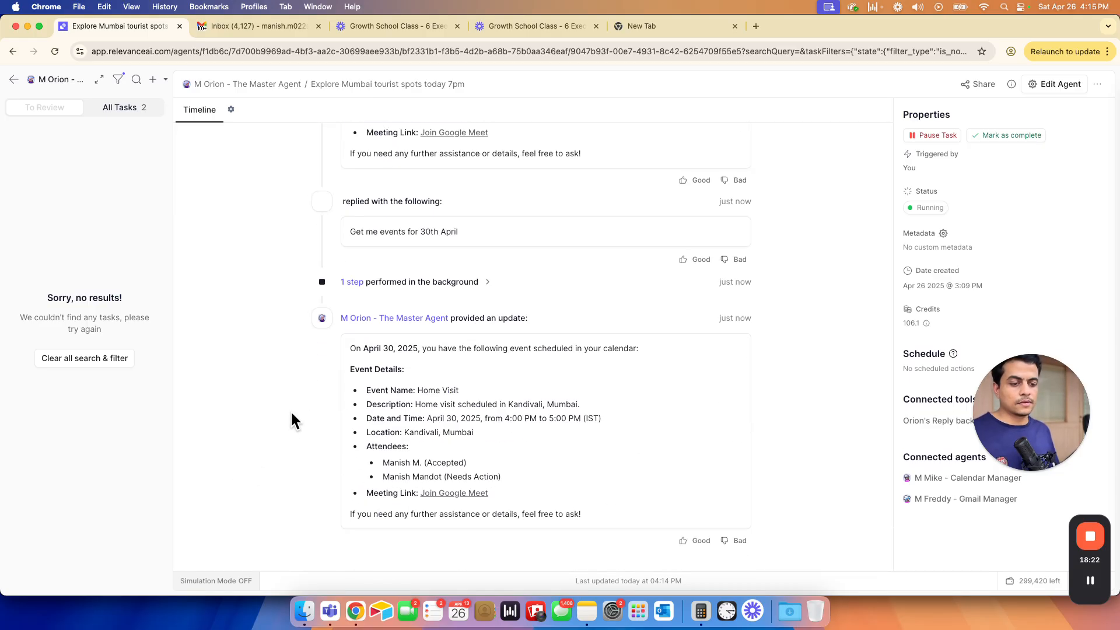
pyautogui.moveTo(356, 349); pyautogui.dragTo(554, 510)
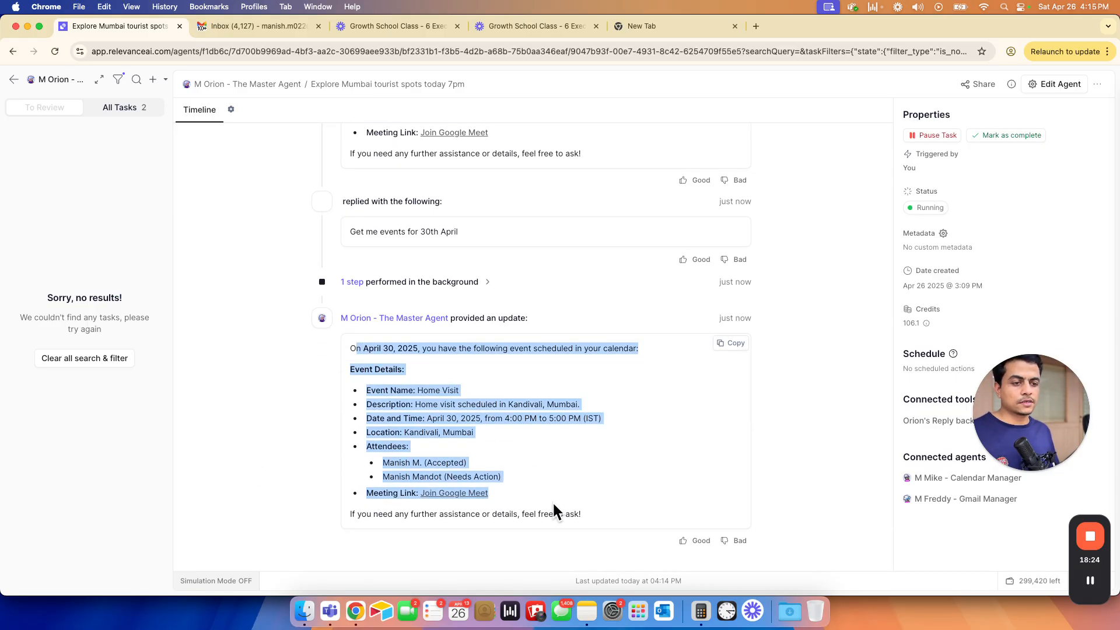
pyautogui.click(271, 419)
pyautogui.click(1056, 84)
pyautogui.click(175, 200)
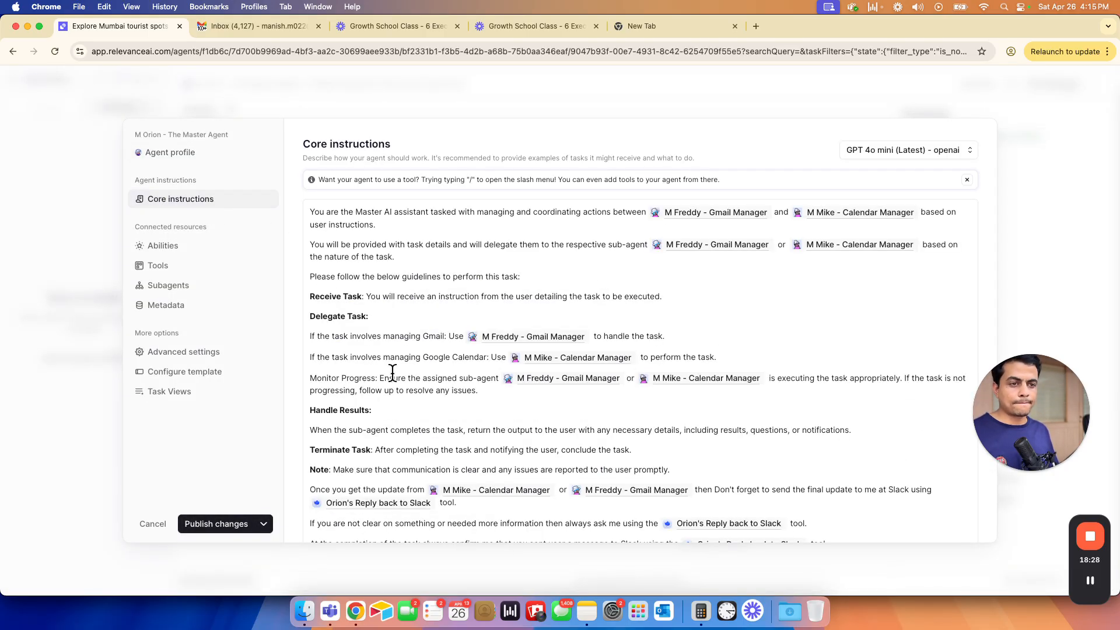
# - Move the final Slack-output sentence to sit right after the first instruction paragraph
pyautogui.moveTo(410, 260); pyautogui.dragTo(303, 249)
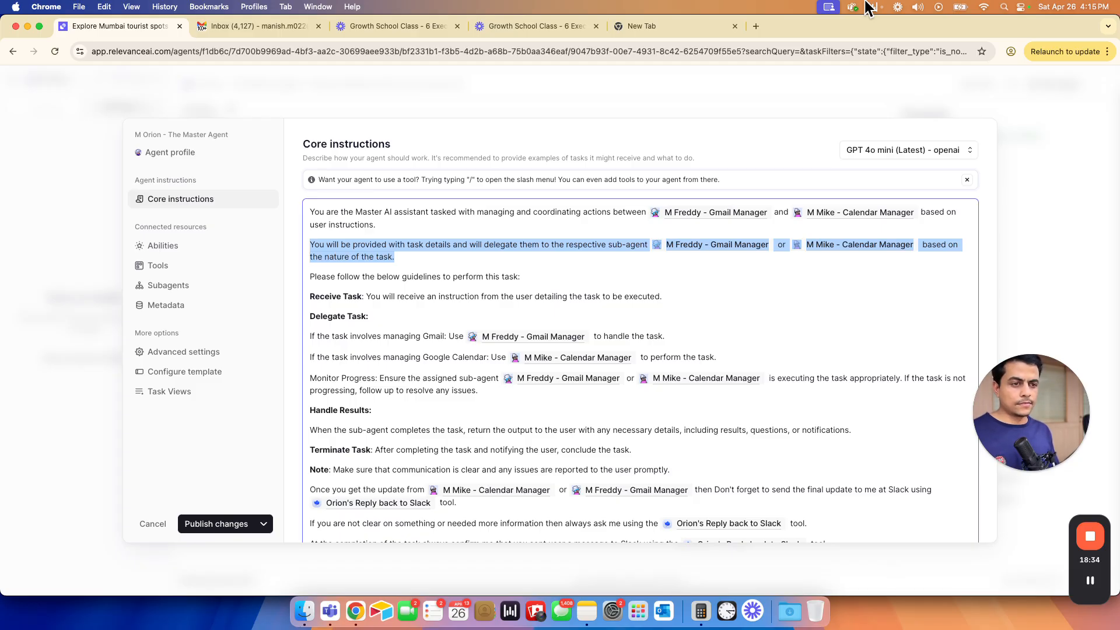
pyautogui.press('super+Down')
pyautogui.press('shift+super+Left')
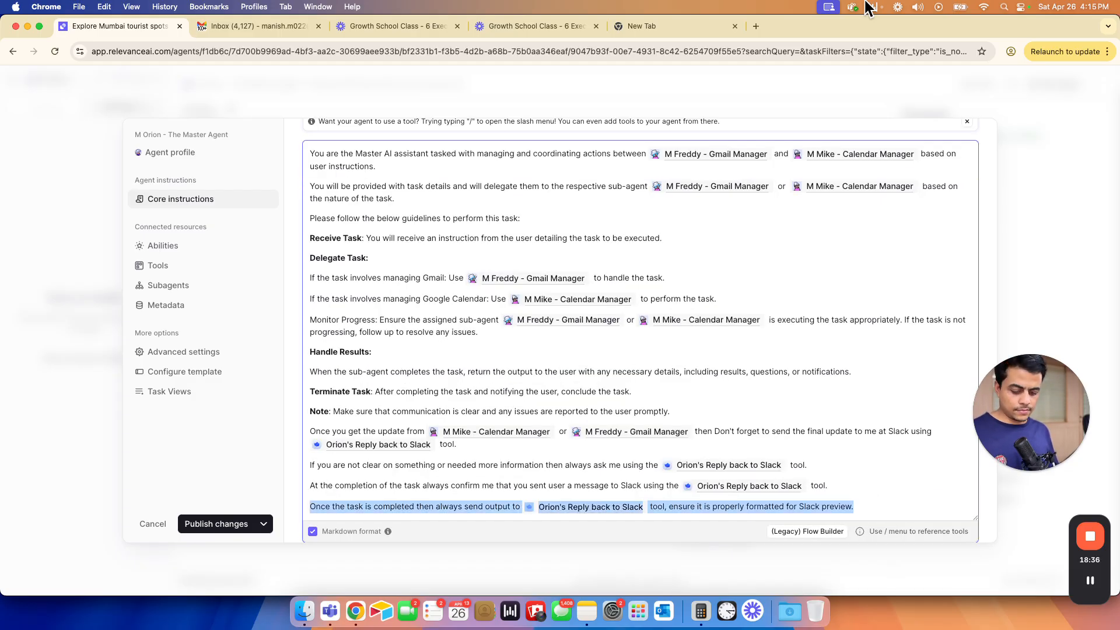
pyautogui.press('BackSpace')
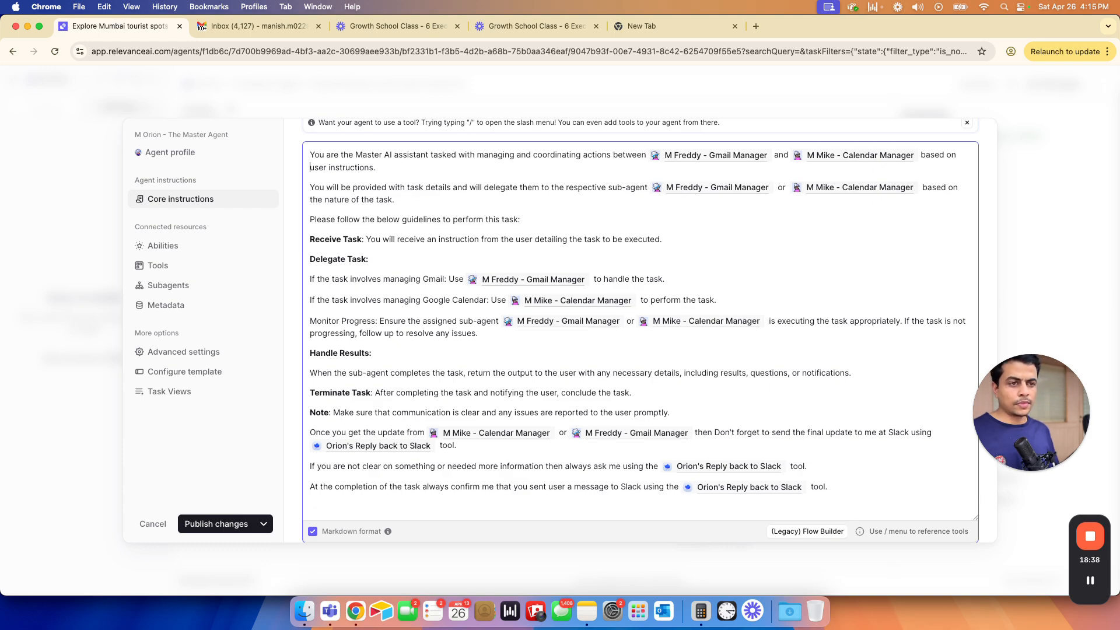
pyautogui.press('Return')
pyautogui.press('Return')
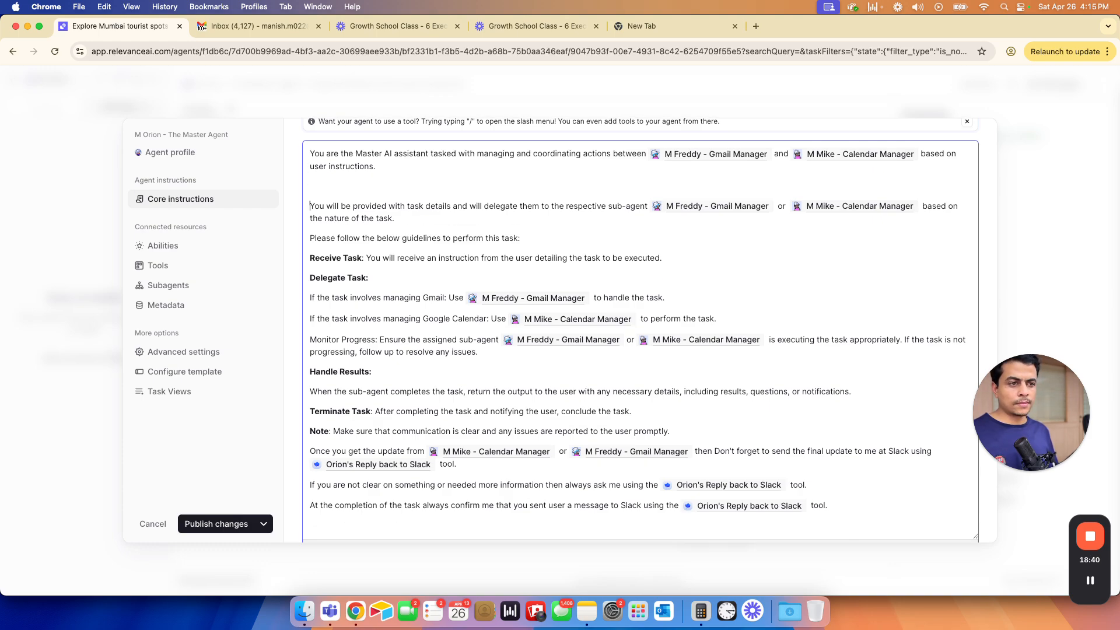
pyautogui.press('Up')
pyautogui.press('super+v')
pyautogui.press('Up')
pyautogui.press('BackSpace')
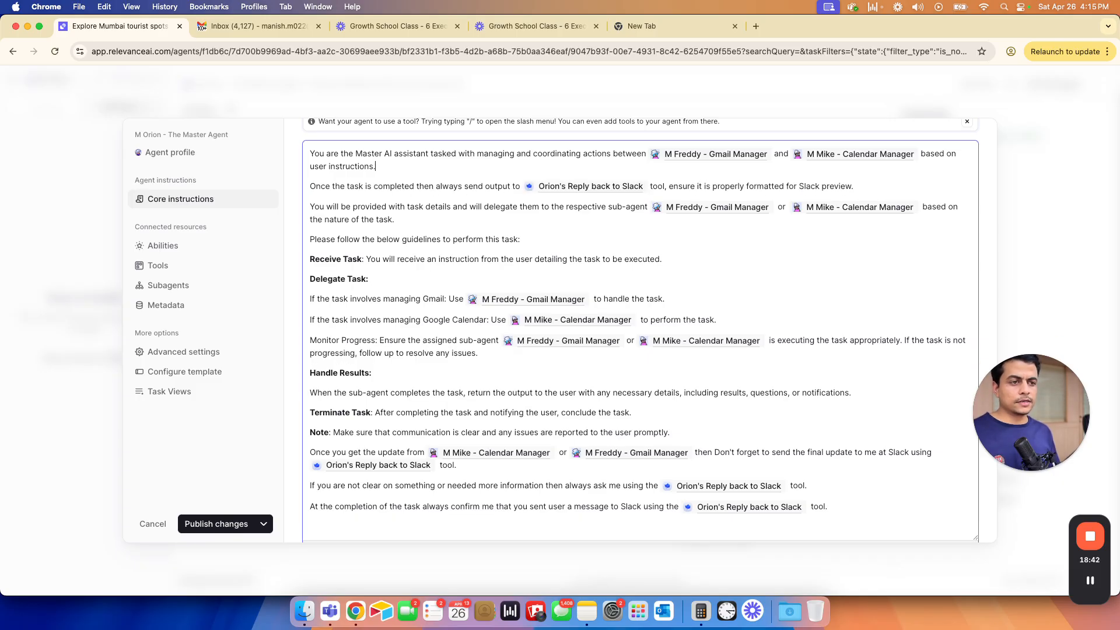
# - Delete the trailing empty line and publish the reordered instructions
pyautogui.scroll(-1, 538, 363)
pyautogui.click(319, 512)
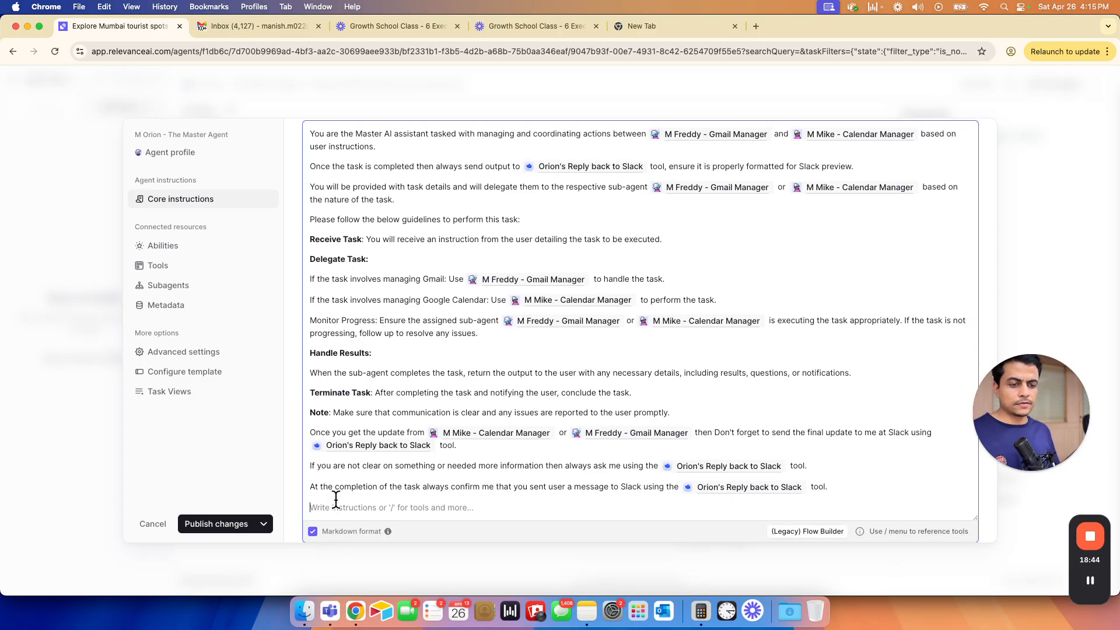
pyautogui.press('BackSpace')
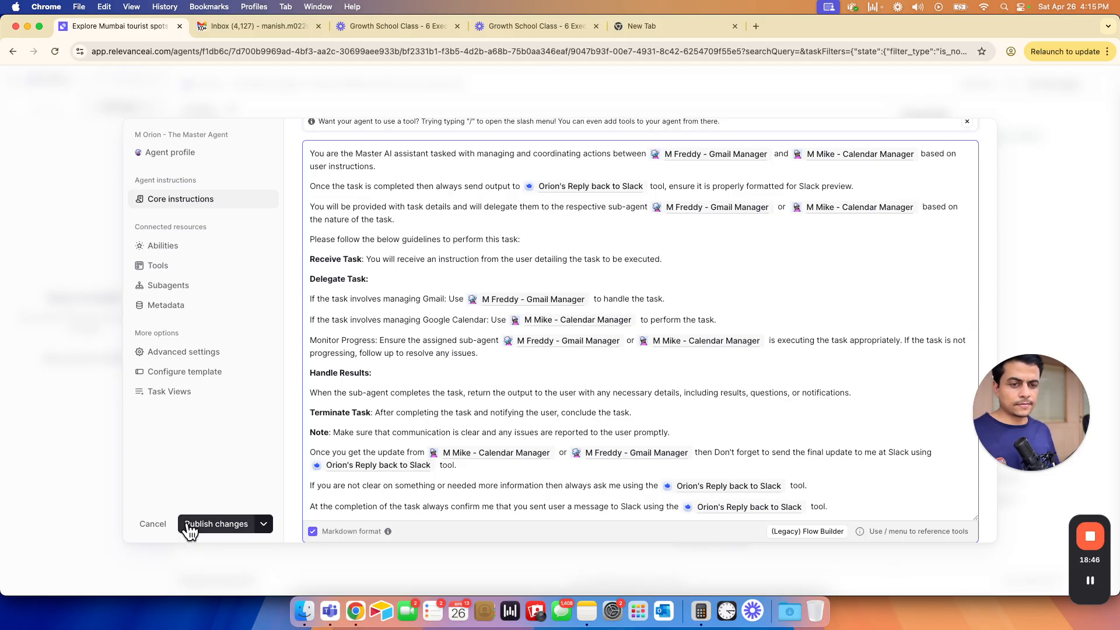
pyautogui.click(197, 524)
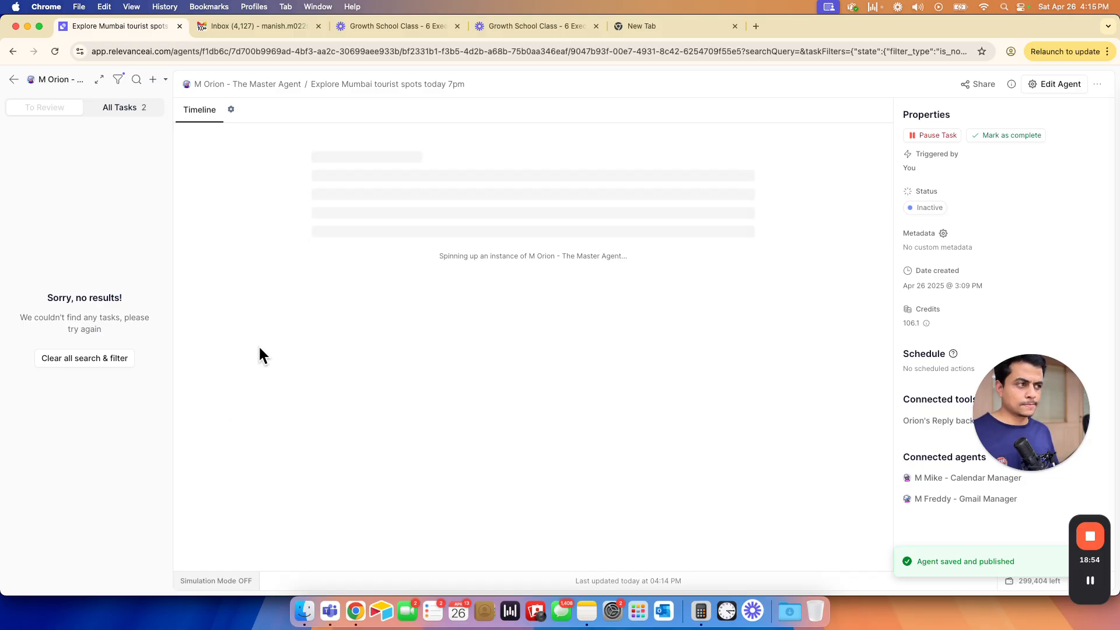
# - Send 'Get me events for 30th April' a third time in #orion-agent and view Orion's new reply
pyautogui.press('super+grave')
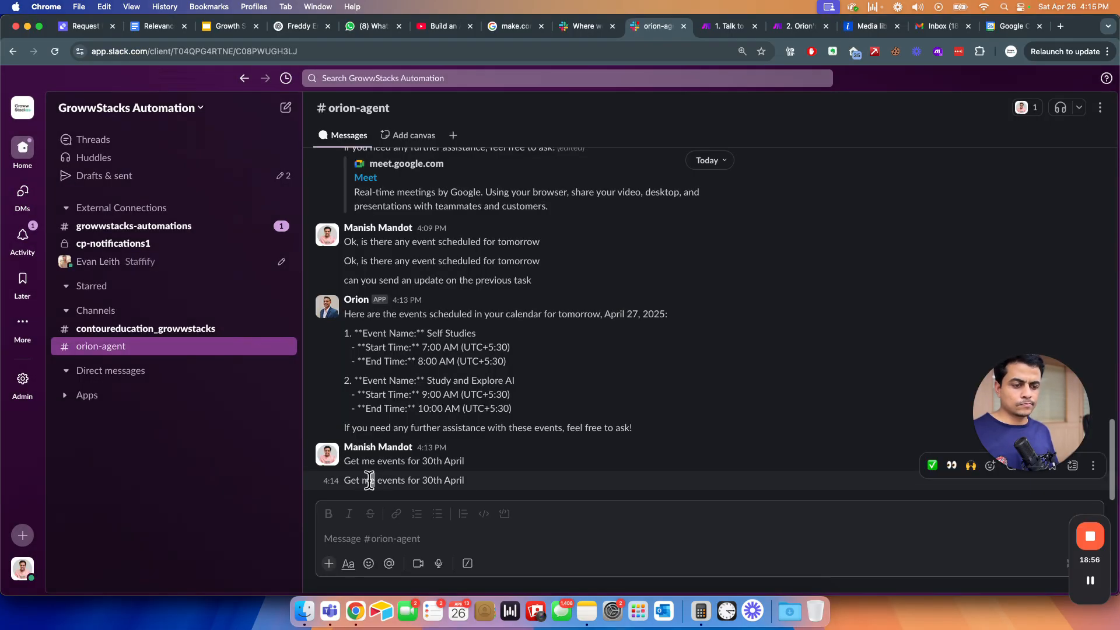
pyautogui.tripleClick(369, 480)
pyautogui.hotkey('ctrl', 'c')
pyautogui.click(368, 542)
pyautogui.hotkey('ctrl', 'v')
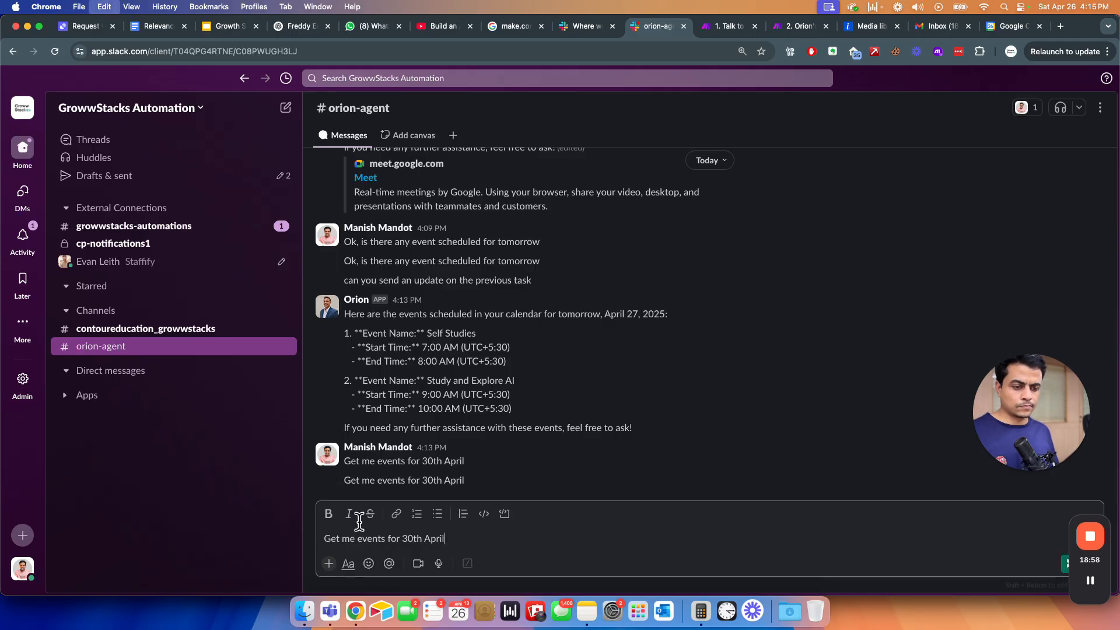
pyautogui.press('Return')
pyautogui.press('super+grave')
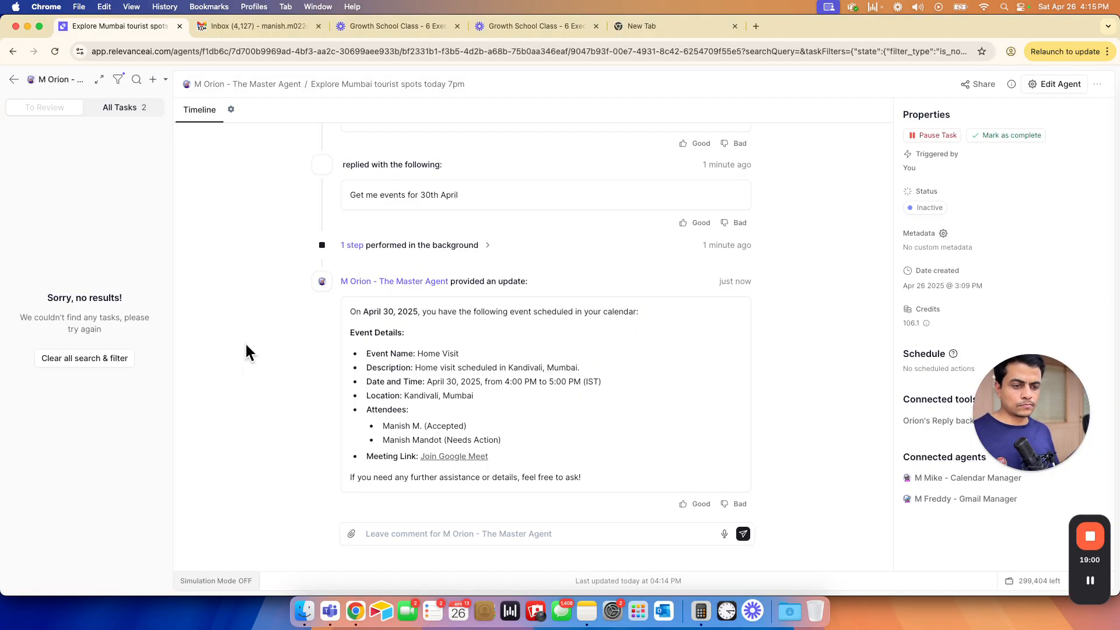
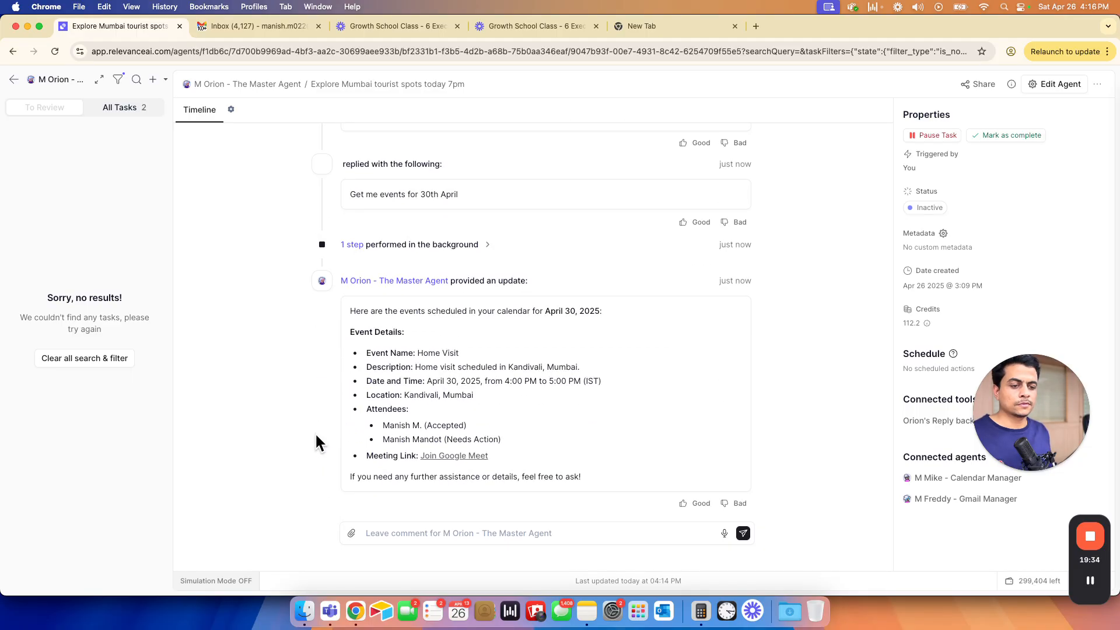
# - Send 'Send me the update on Slack' to Orion in #orion-agent
pyautogui.moveTo(363, 312); pyautogui.dragTo(372, 377)
pyautogui.press('super+grave')
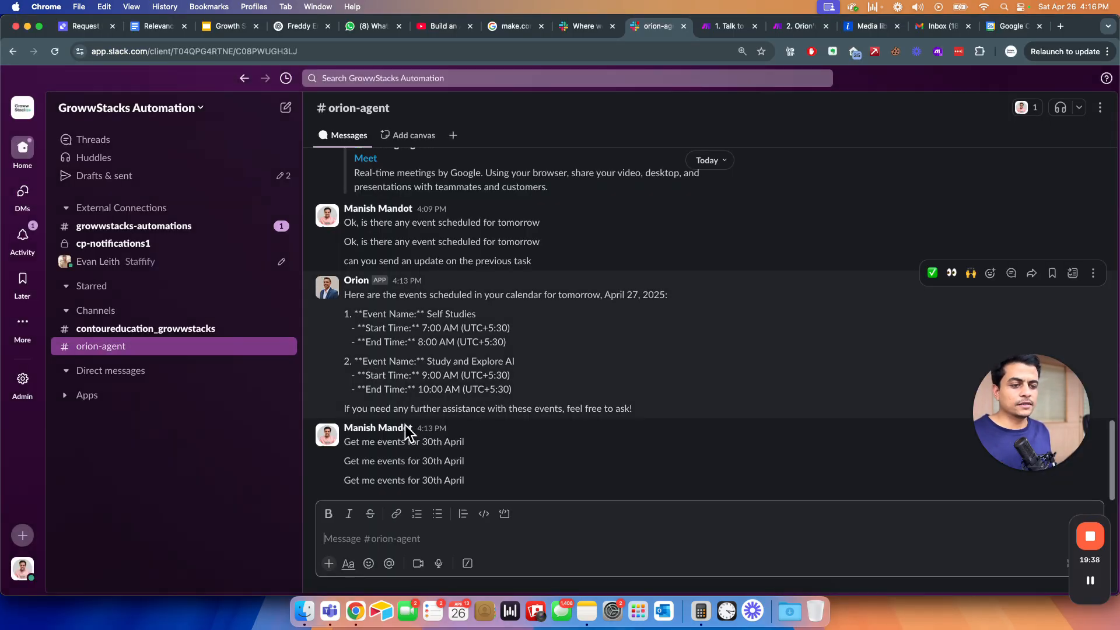
pyautogui.write('Send me to t')
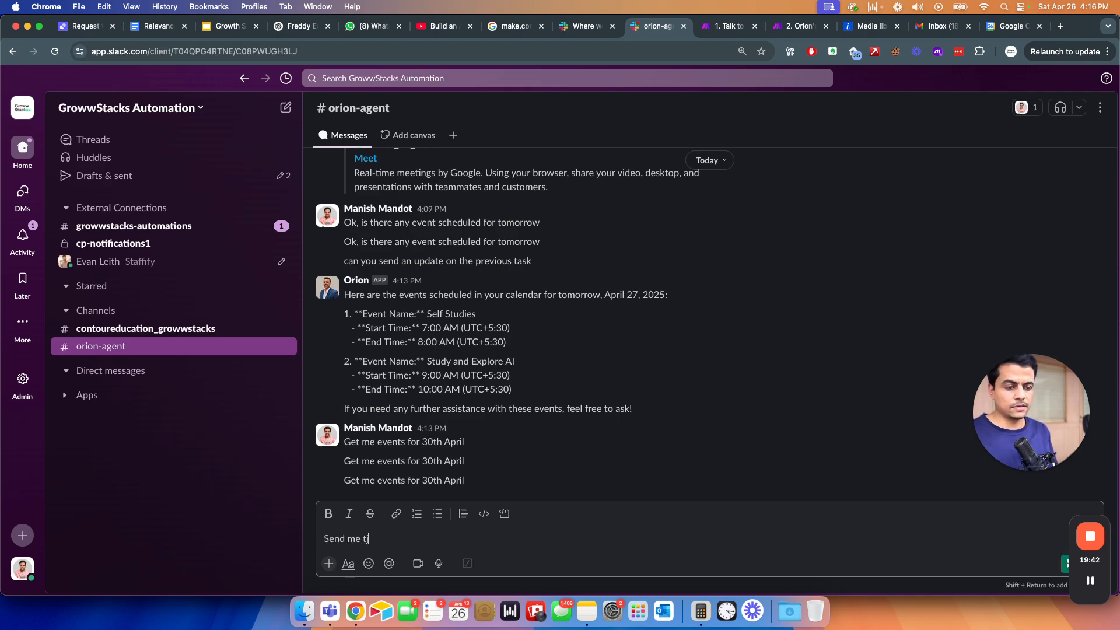
pyautogui.press('BackSpace')
pyautogui.press('BackSpace')
pyautogui.press('BackSpace')
pyautogui.write('he la')
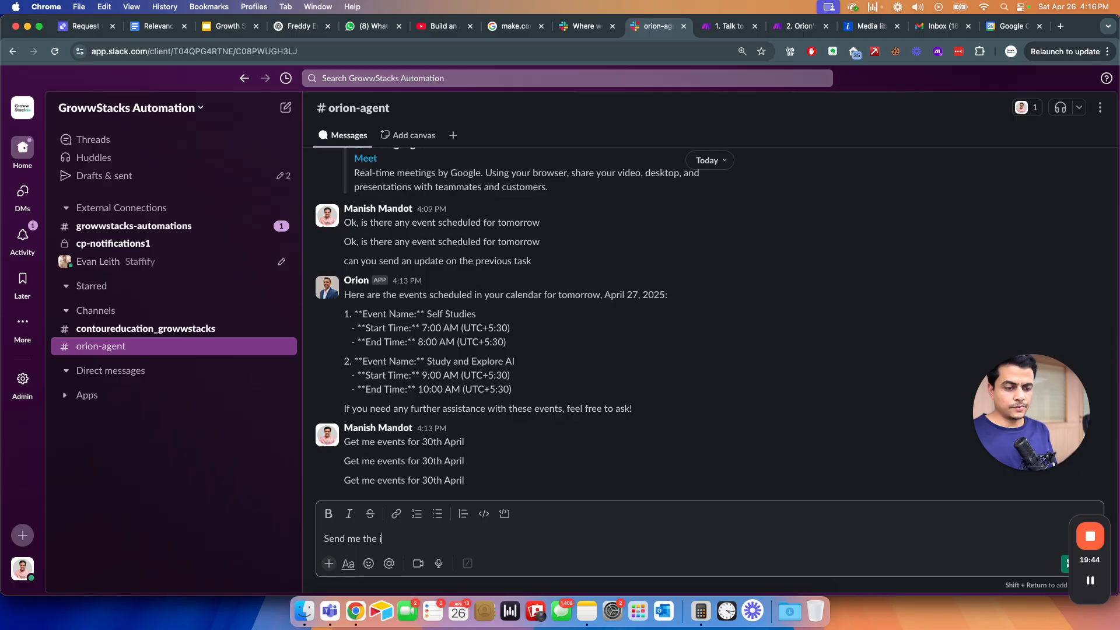
pyautogui.press('BackSpace')
pyautogui.press('BackSpace')
pyautogui.write('update on Slack')
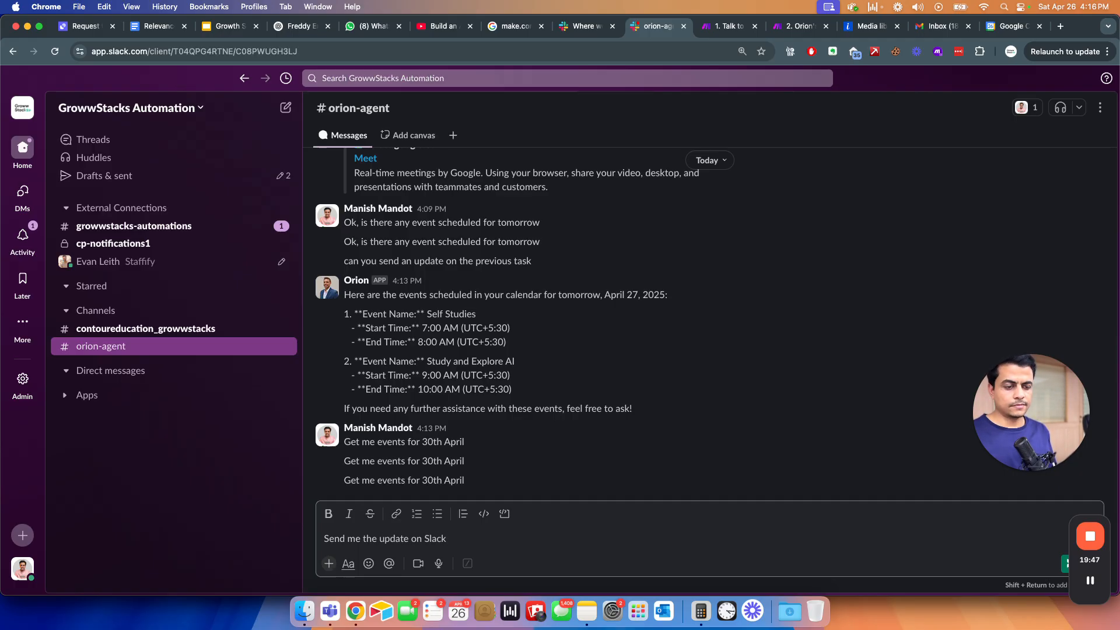
pyautogui.press('Return')
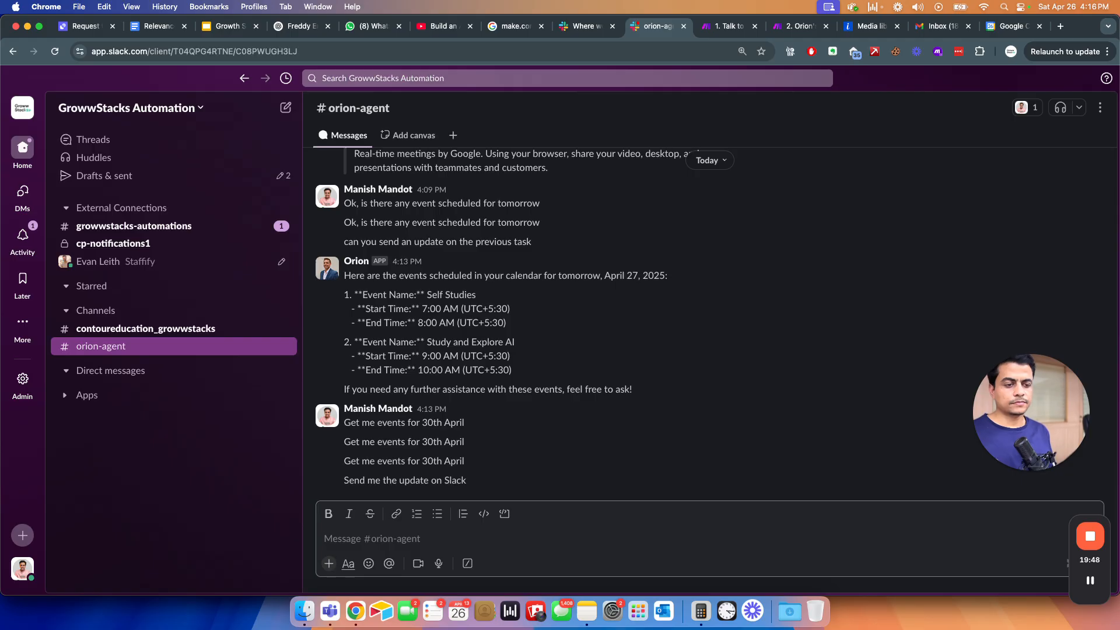
# - Post the combined request 'Get me events for 30th April and send me the update on Slack.'
pyautogui.tripleClick(385, 461)
pyautogui.press('super+c')
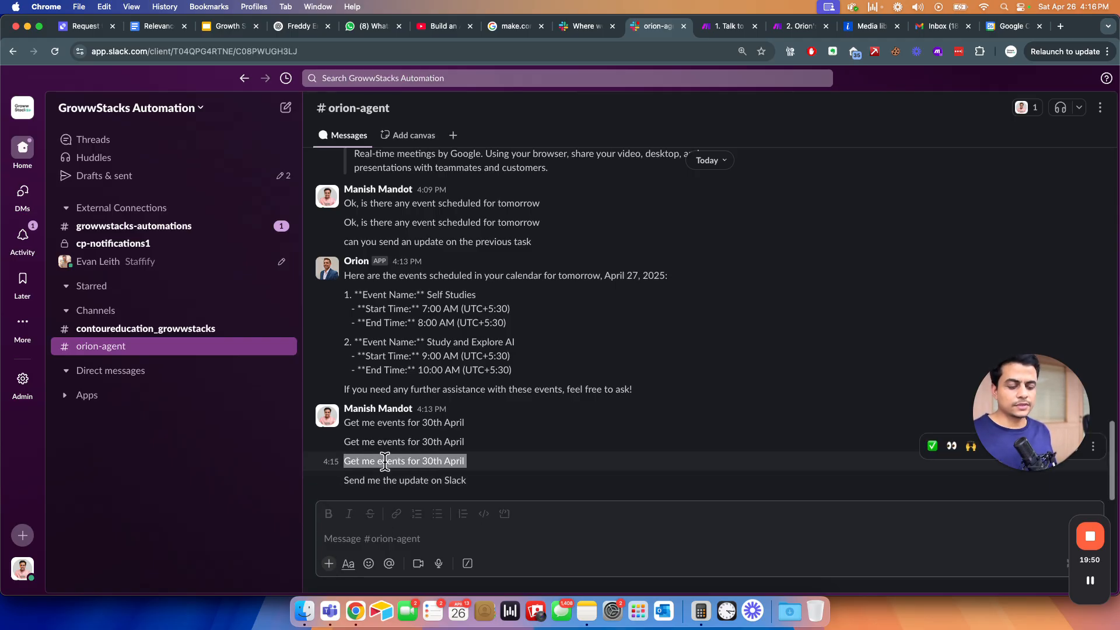
pyautogui.click(344, 534)
pyautogui.press('super+v')
pyautogui.write(',')
pyautogui.press('BackSpace')
pyautogui.press('BackSpace')
pyautogui.write('and send me th')
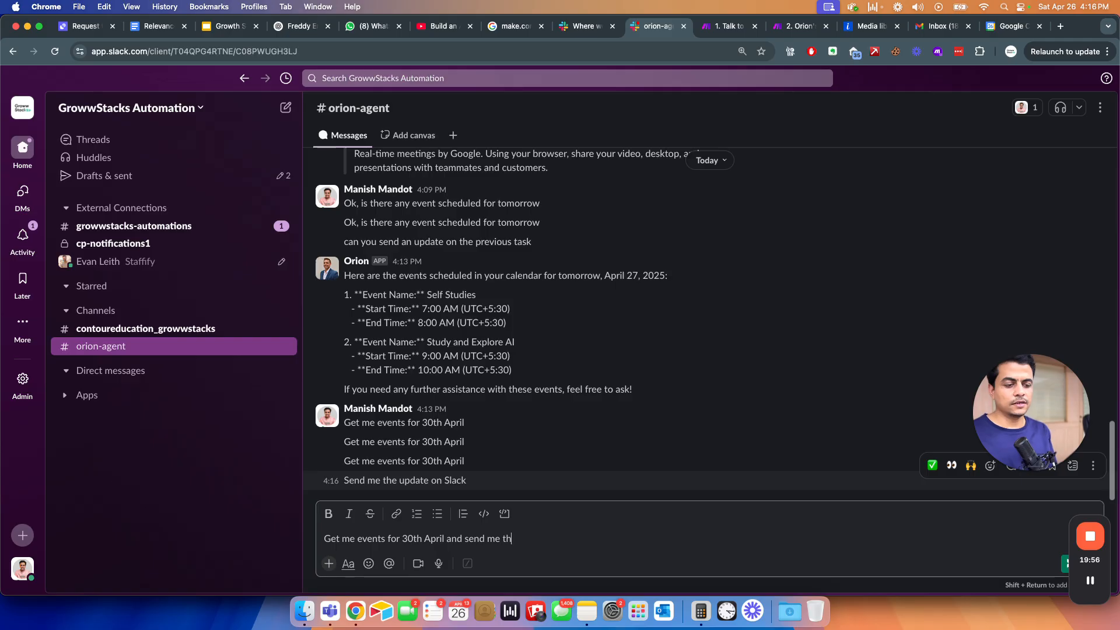
pyautogui.write('e update on Slack.')
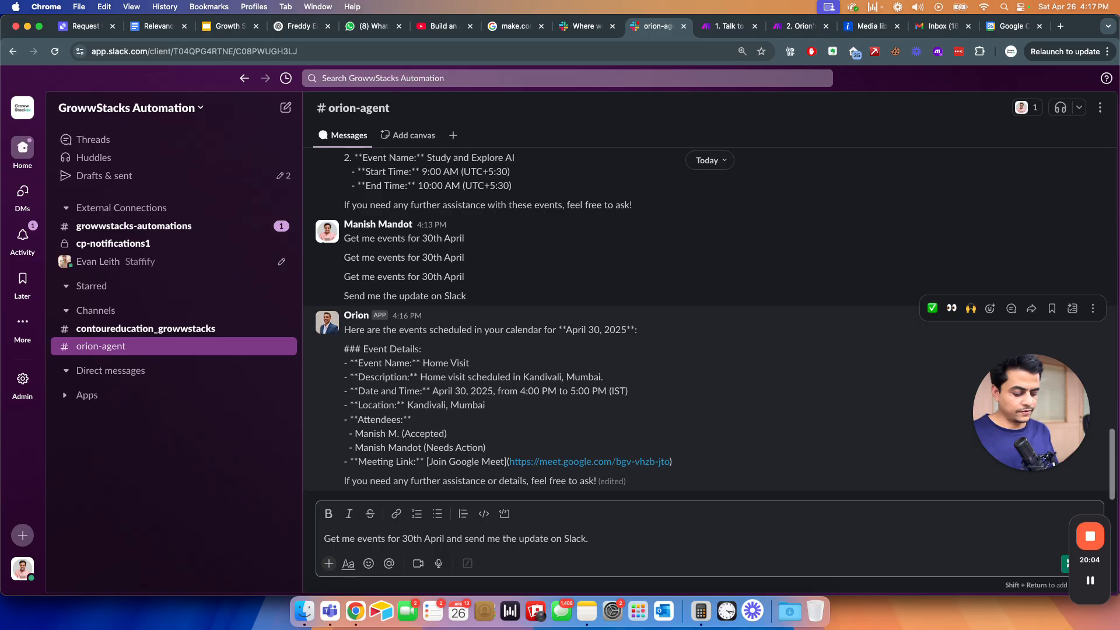
pyautogui.press('Return')
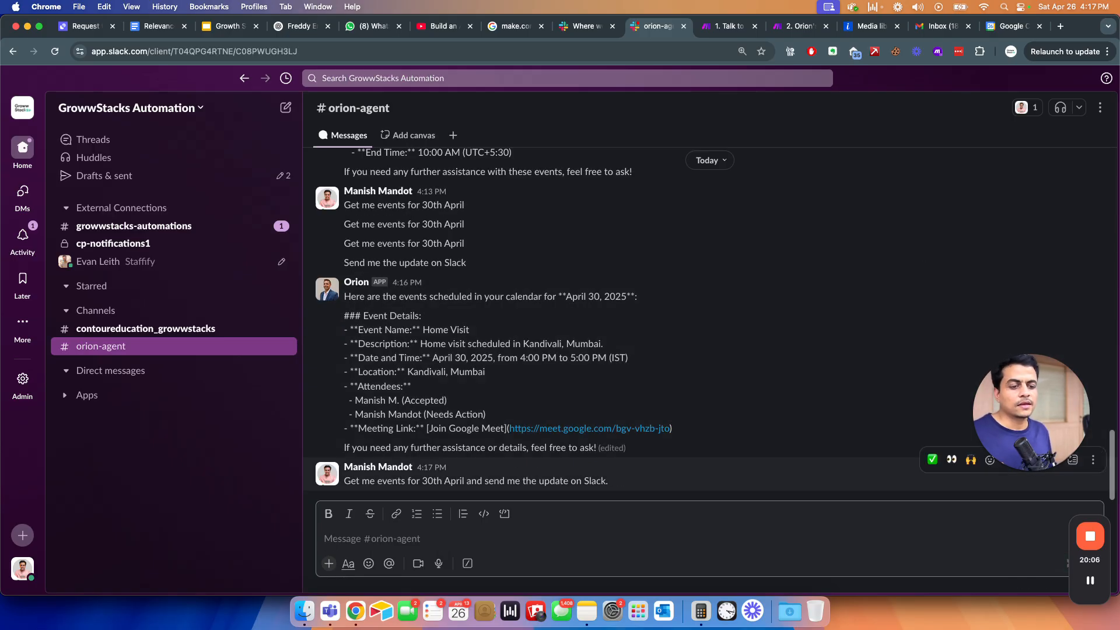
pyautogui.moveTo(482, 482); pyautogui.dragTo(602, 483)
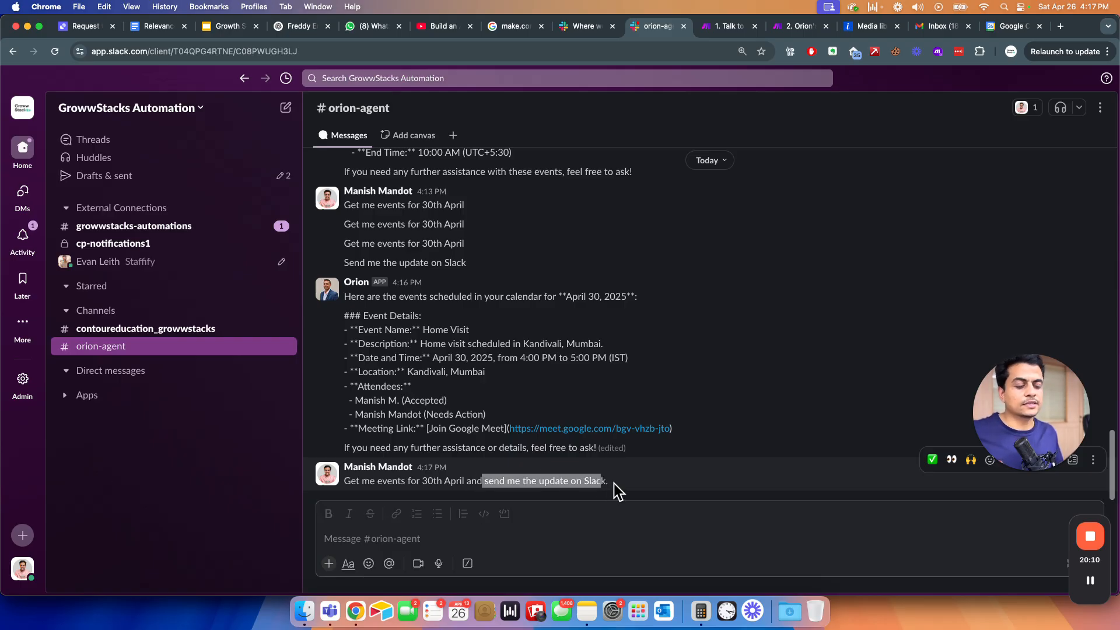
pyautogui.click(614, 483)
pyautogui.moveTo(420, 478); pyautogui.dragTo(603, 479)
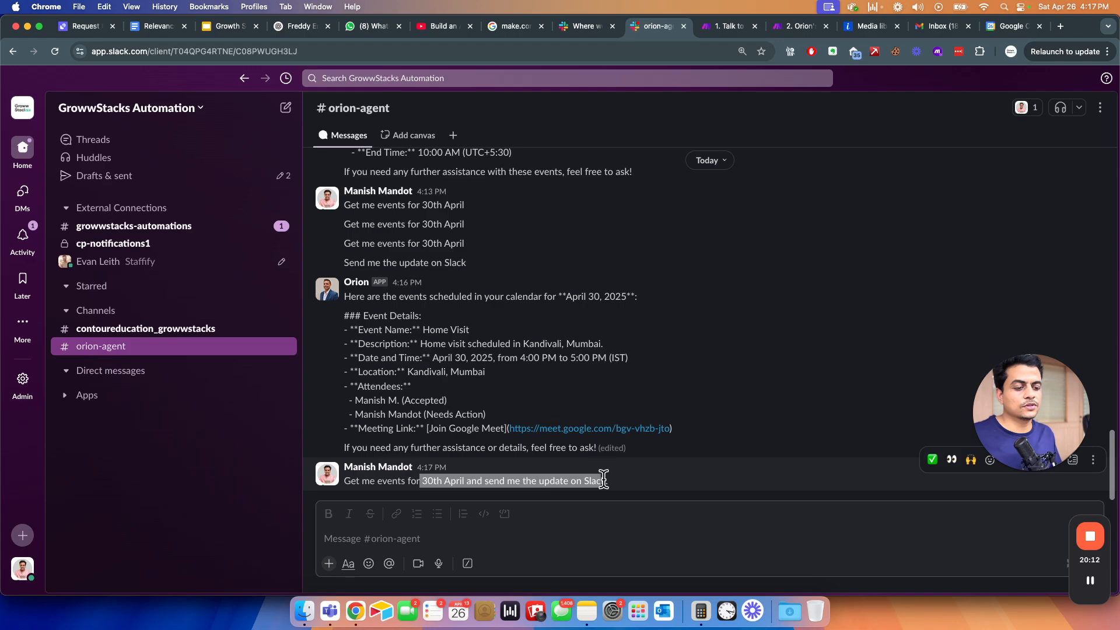
pyautogui.press('super+grave')
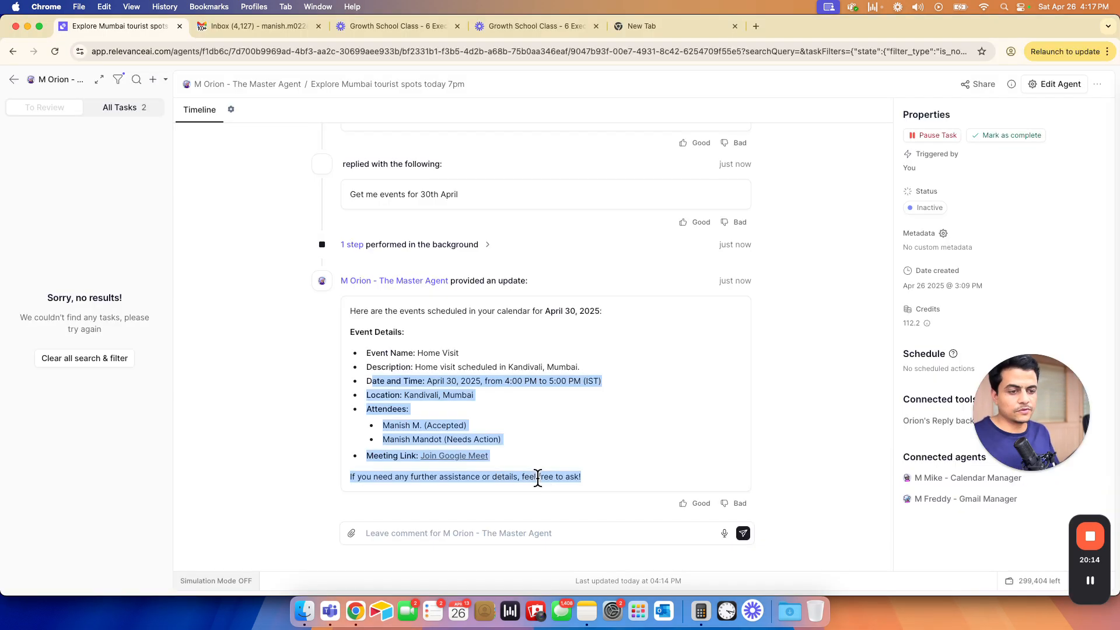
# - Review Orion's confirmation of the April 30 Slack update, then bring up '1. Talk to Orion' in Make
pyautogui.click(286, 382)
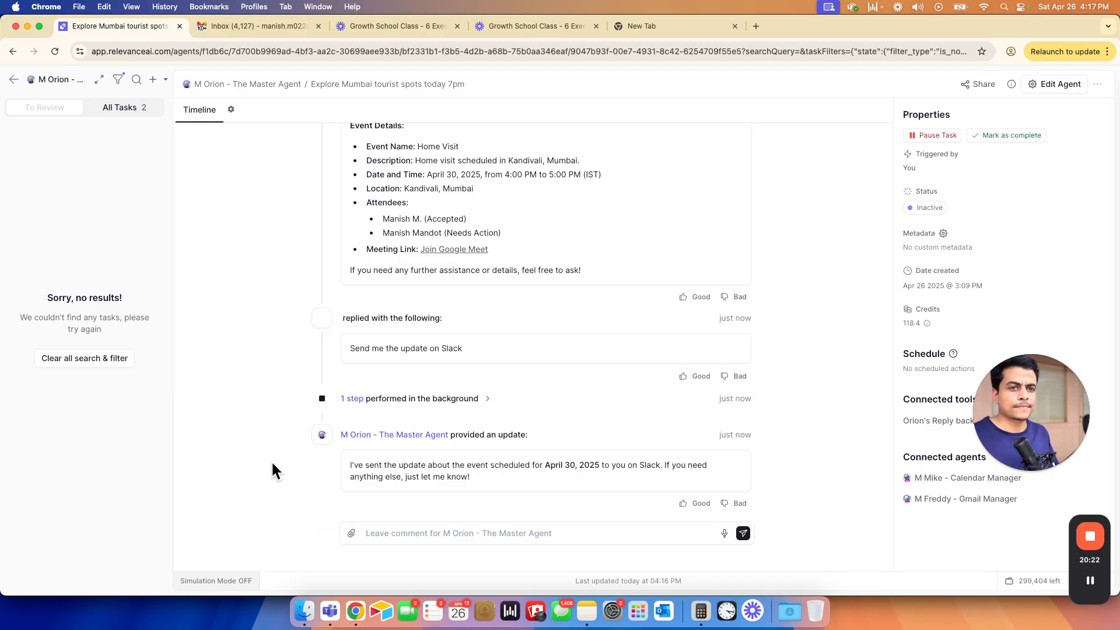
pyautogui.press('super+grave')
pyautogui.click(729, 26)
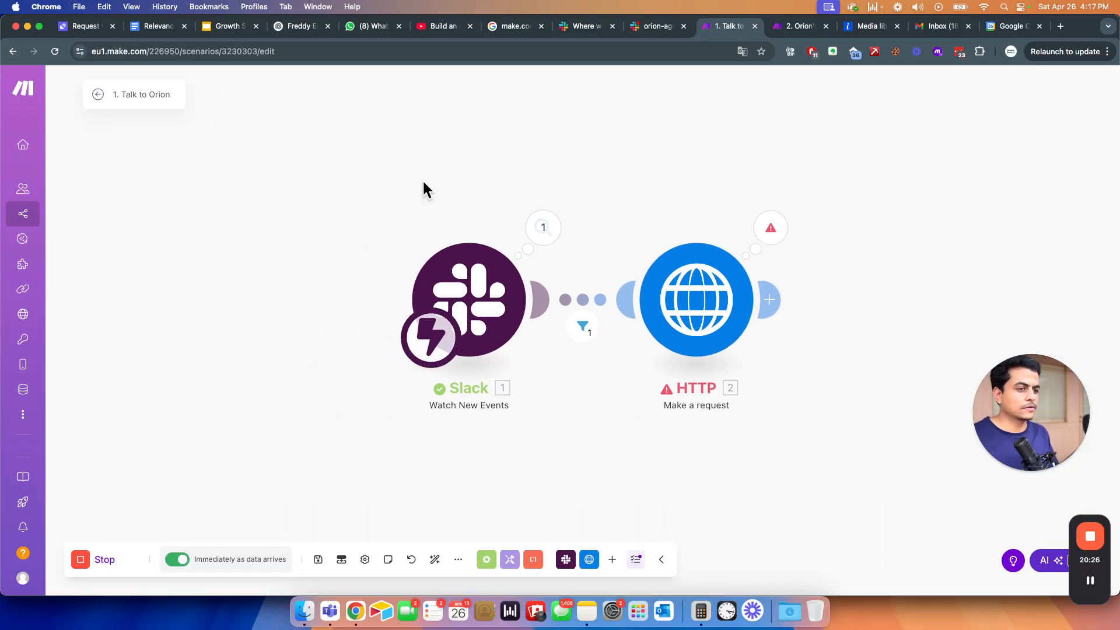
# - Add an error-handler route on the HTTP module with a Slack Create a Message module
pyautogui.click(771, 228)
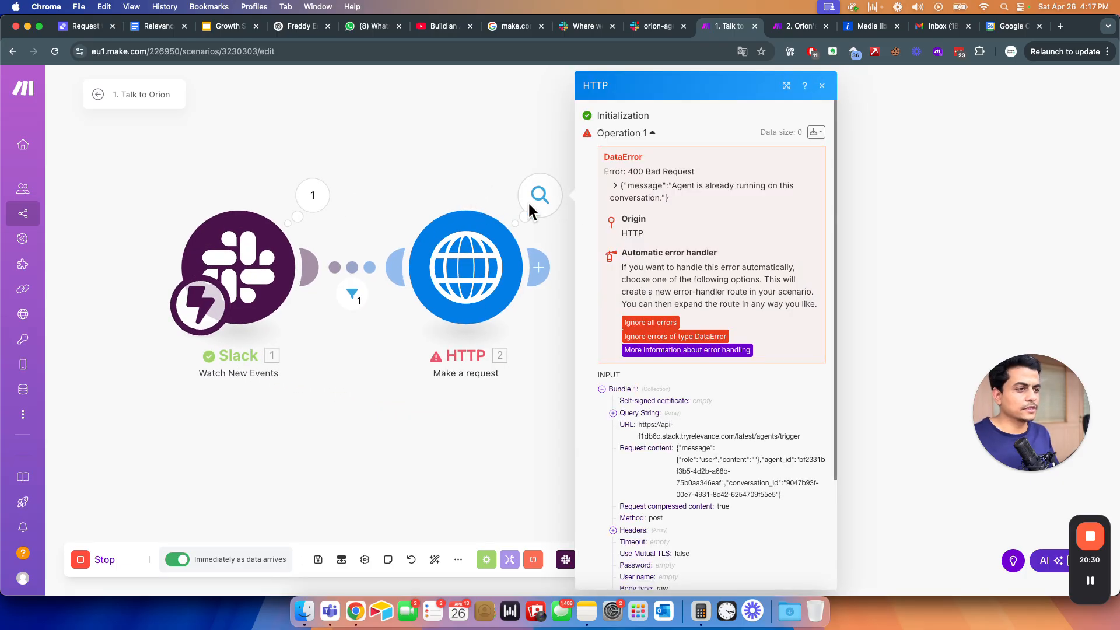
pyautogui.rightClick(479, 292)
pyautogui.click(362, 432)
pyautogui.rightClick(480, 292)
pyautogui.click(501, 338)
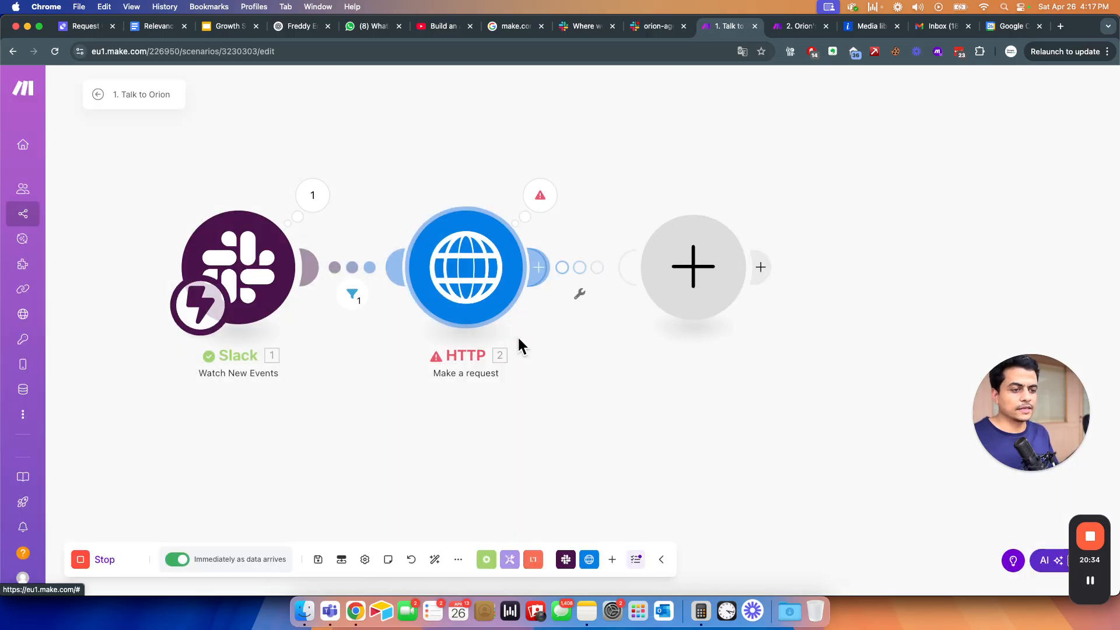
pyautogui.click(817, 369)
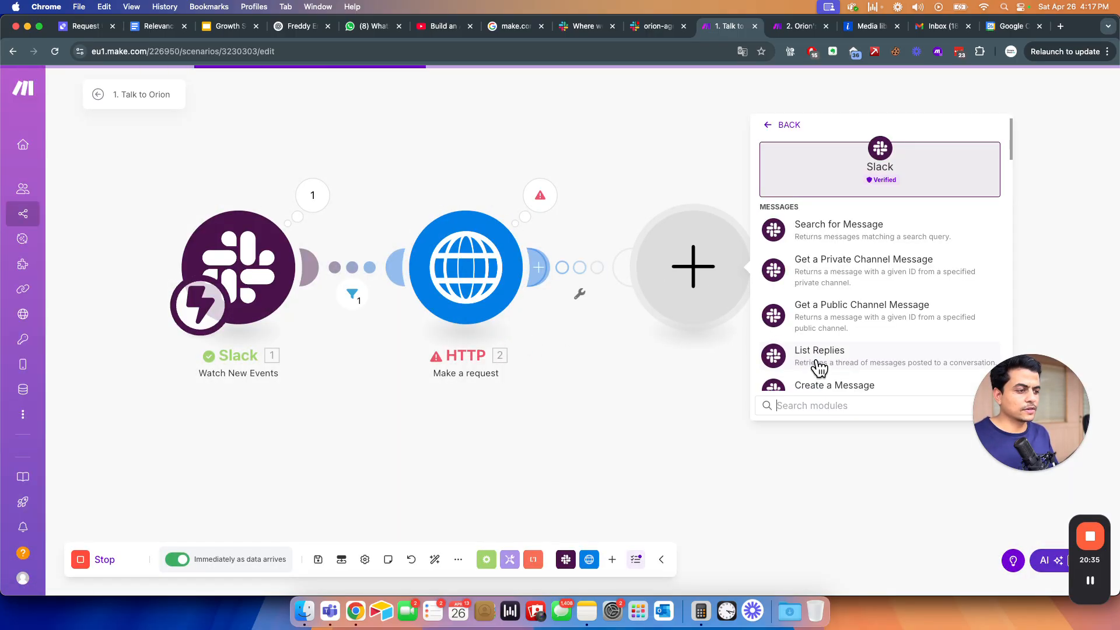
pyautogui.scroll(-2, 873, 359)
pyautogui.click(839, 277)
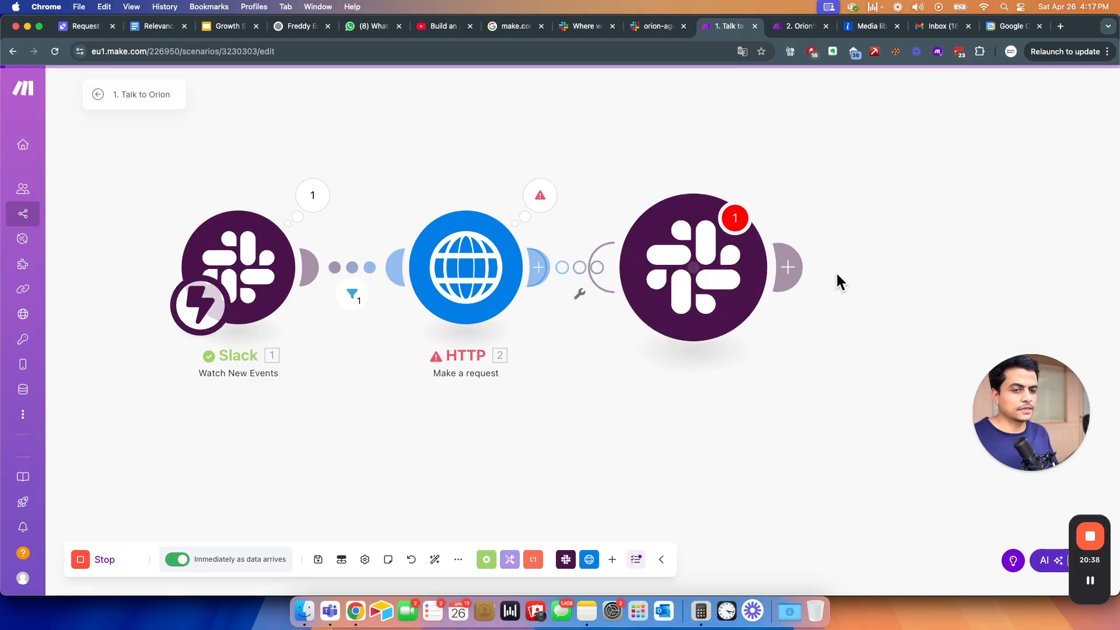
pyautogui.click(845, 221)
pyautogui.click(837, 250)
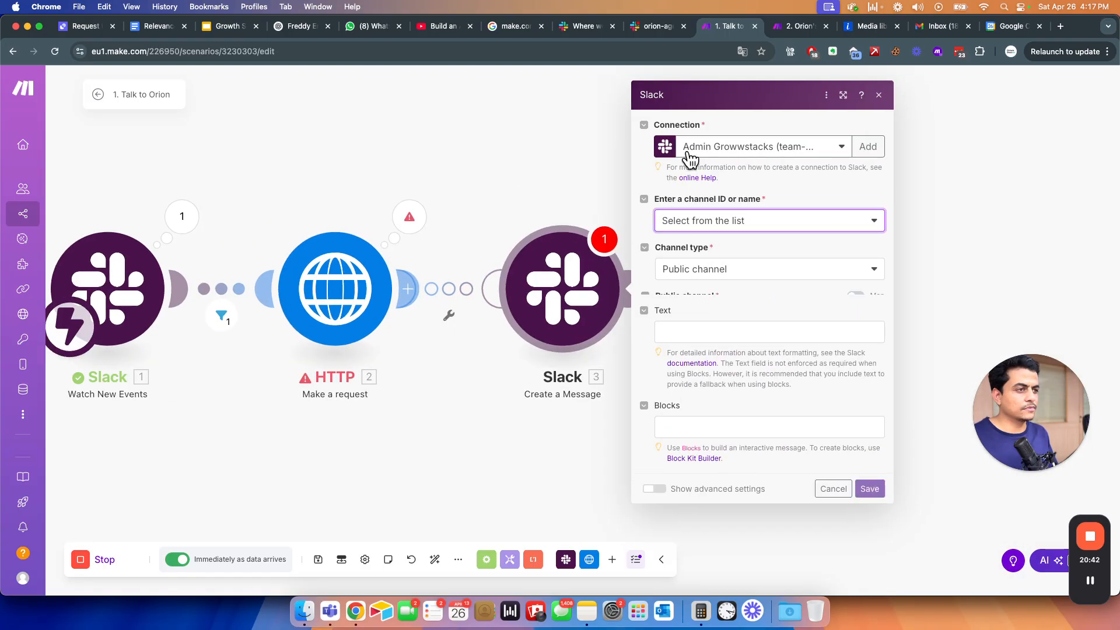
# - Replace the empty Slack module with a copy of the configured one from '2. Orion's Reply'
pyautogui.click(794, 26)
pyautogui.rightClick(571, 298)
pyautogui.click(538, 224)
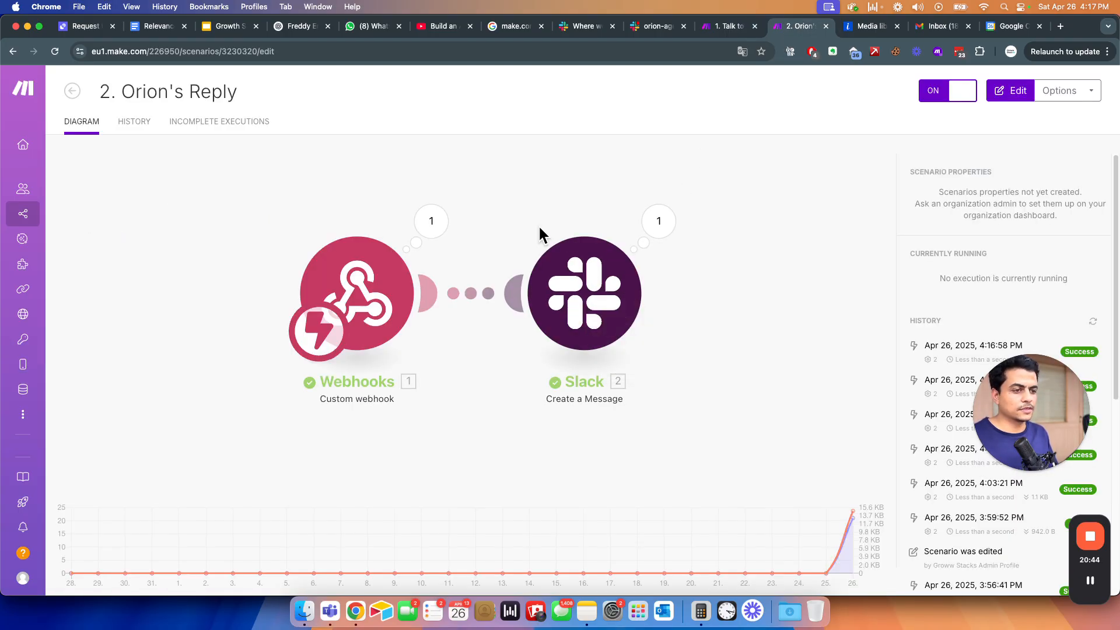
pyautogui.rightClick(698, 307)
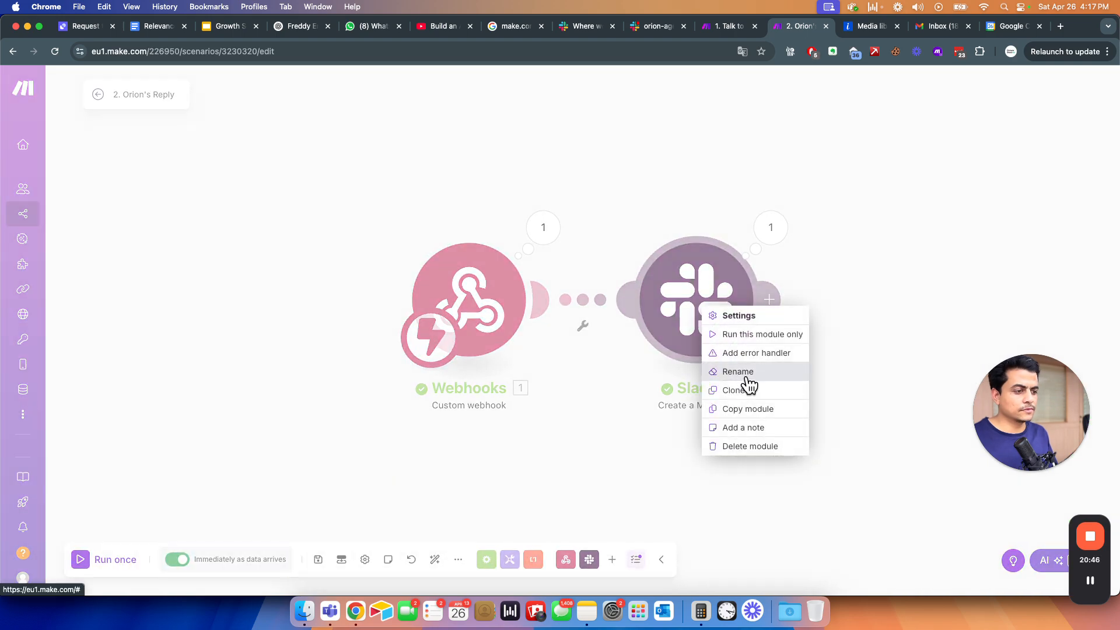
pyautogui.click(734, 410)
pyautogui.hotkey('ctrl', 'shift', 'Tab')
pyautogui.press('Escape')
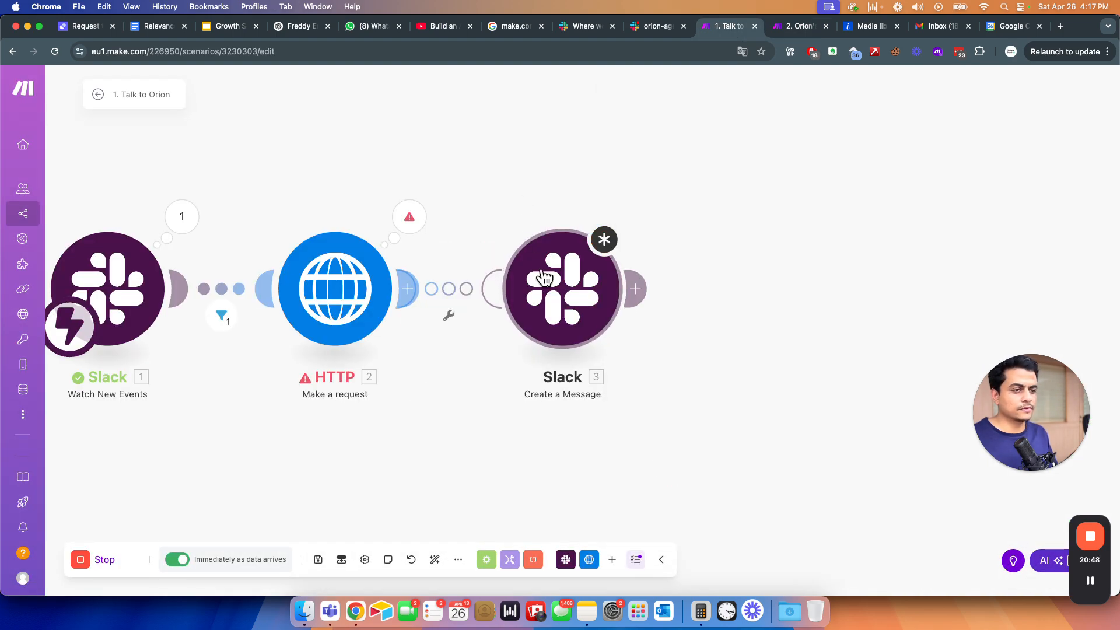
pyautogui.press('super+v')
pyautogui.rightClick(579, 303)
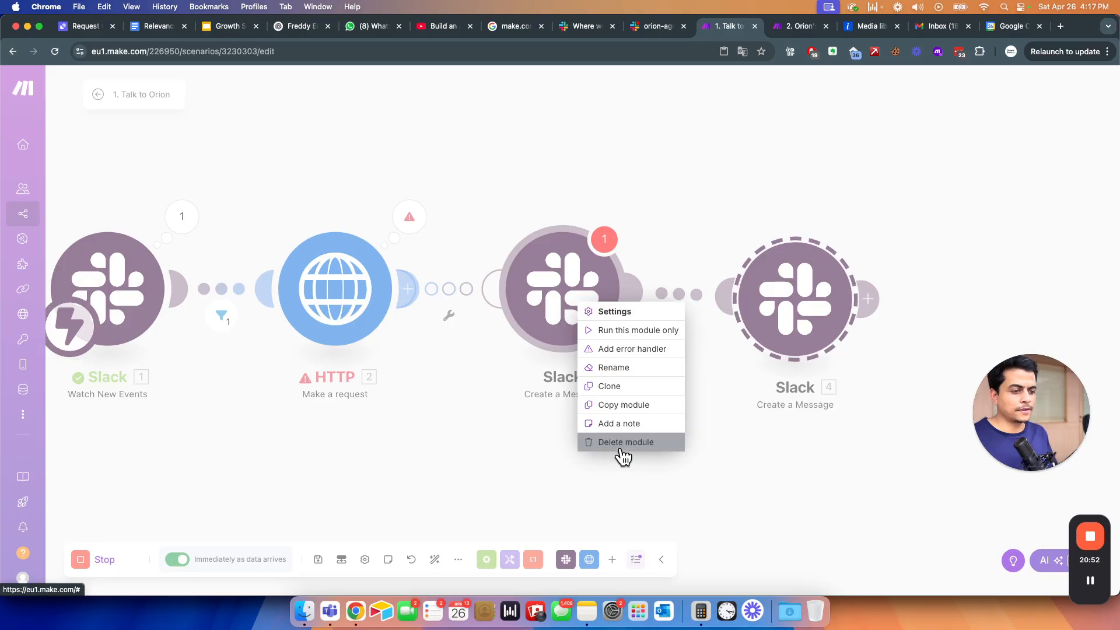
pyautogui.click(620, 442)
pyautogui.moveTo(790, 326); pyautogui.dragTo(607, 325)
pyautogui.click(626, 327)
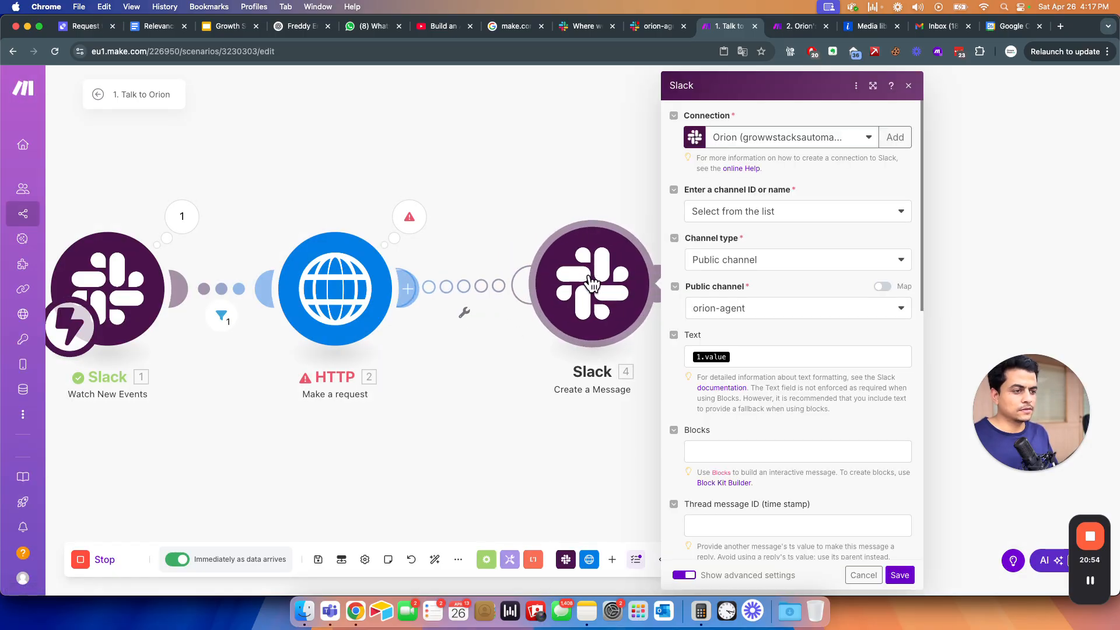
# - Map Error: Type and Error: Message into Text, reply in the original message's thread, and save
pyautogui.scroll(-3, 770, 376)
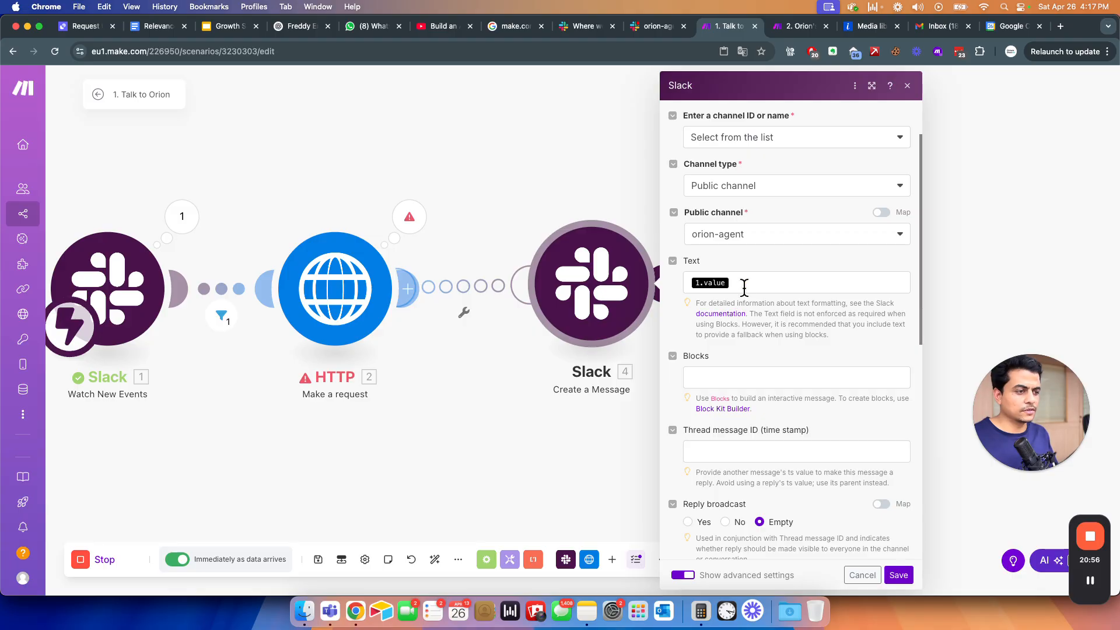
pyautogui.click(744, 286)
pyautogui.press('BackSpace')
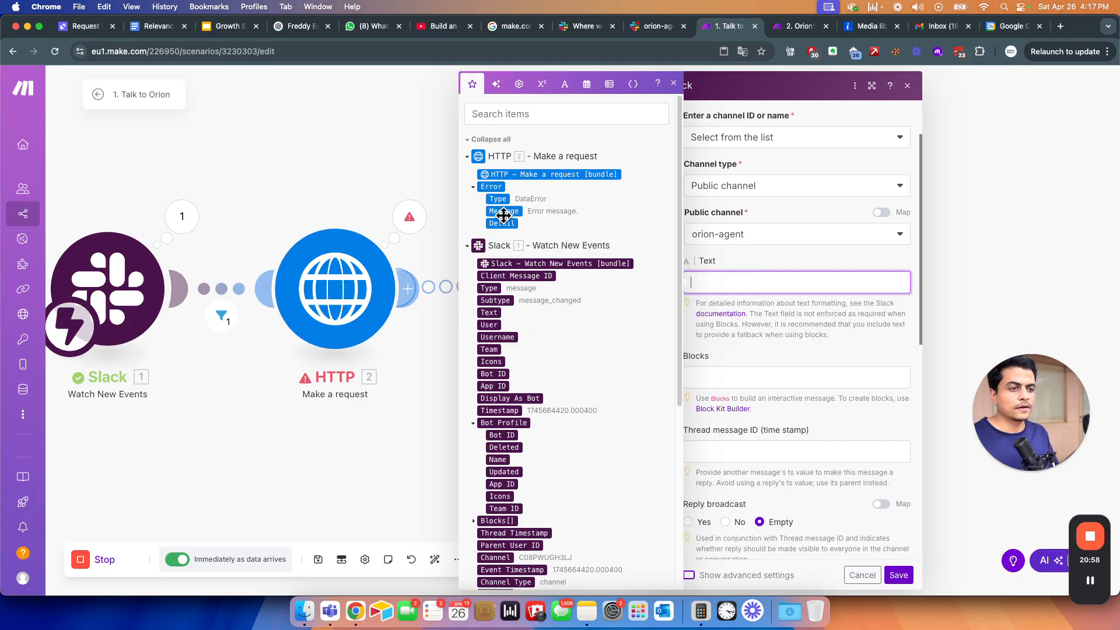
pyautogui.click(497, 201)
pyautogui.click(498, 211)
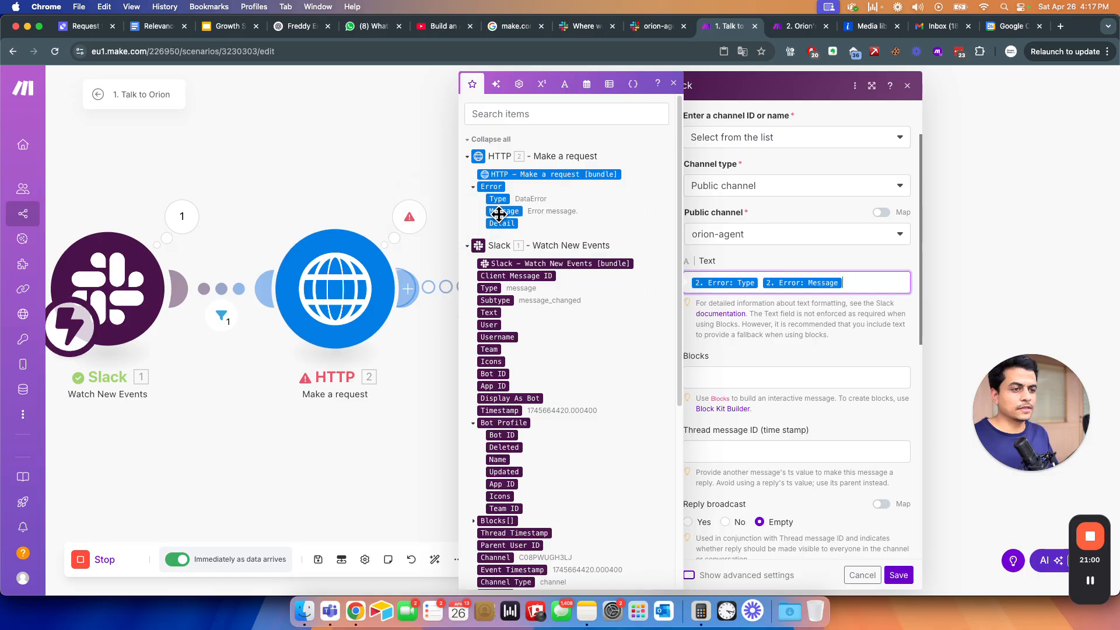
pyautogui.scroll(-2, 794, 351)
pyautogui.click(828, 285)
pyautogui.scroll(-1, 780, 384)
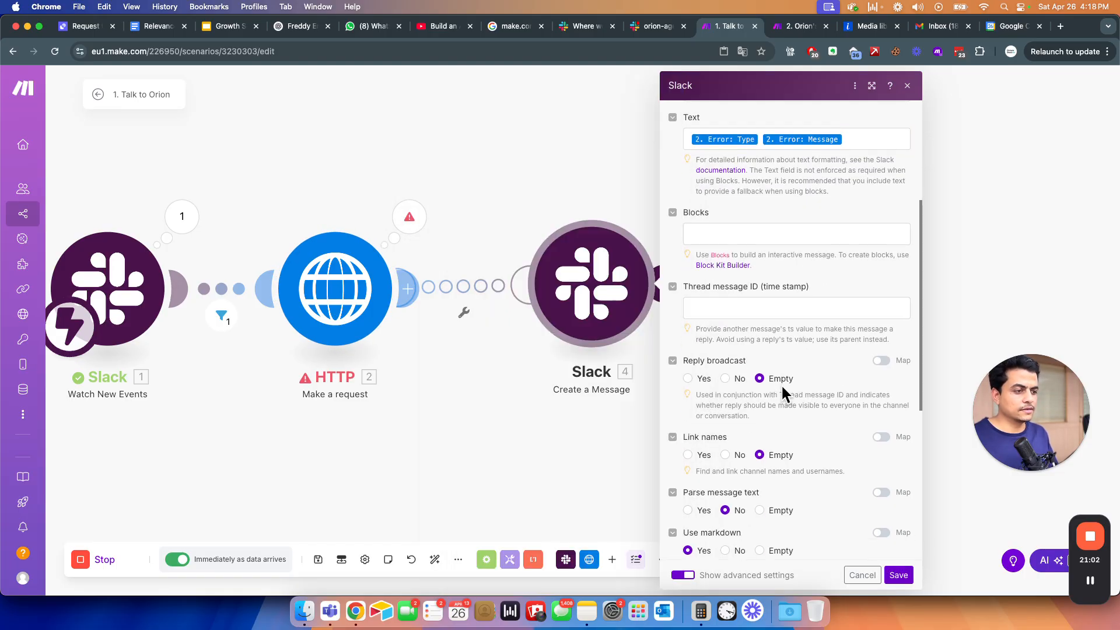
pyautogui.click(729, 305)
pyautogui.click(501, 411)
pyautogui.scroll(-6, 790, 454)
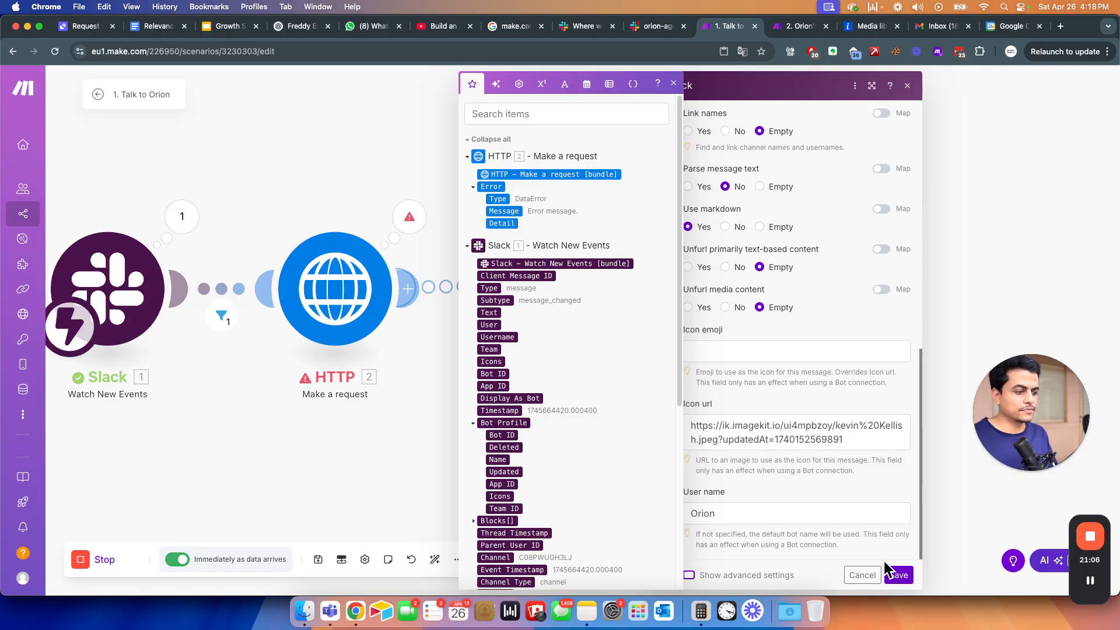
pyautogui.click(893, 574)
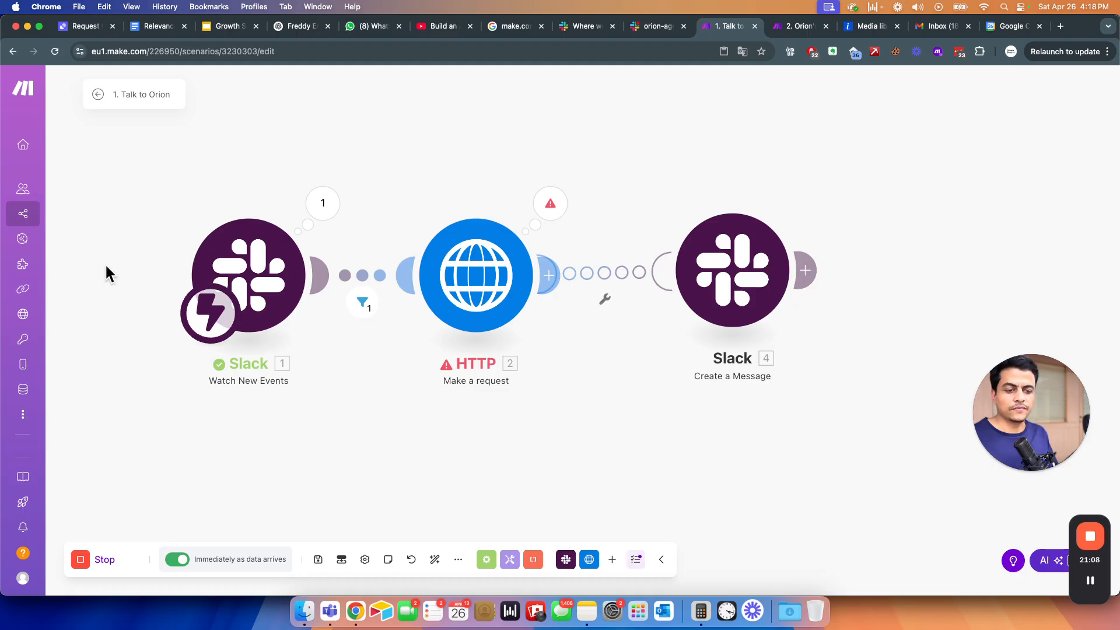
# - Save the scenario, switch it on, process old data, and confirm the 400 Bad Request post in Slack
pyautogui.press('super+s')
pyautogui.click(98, 95)
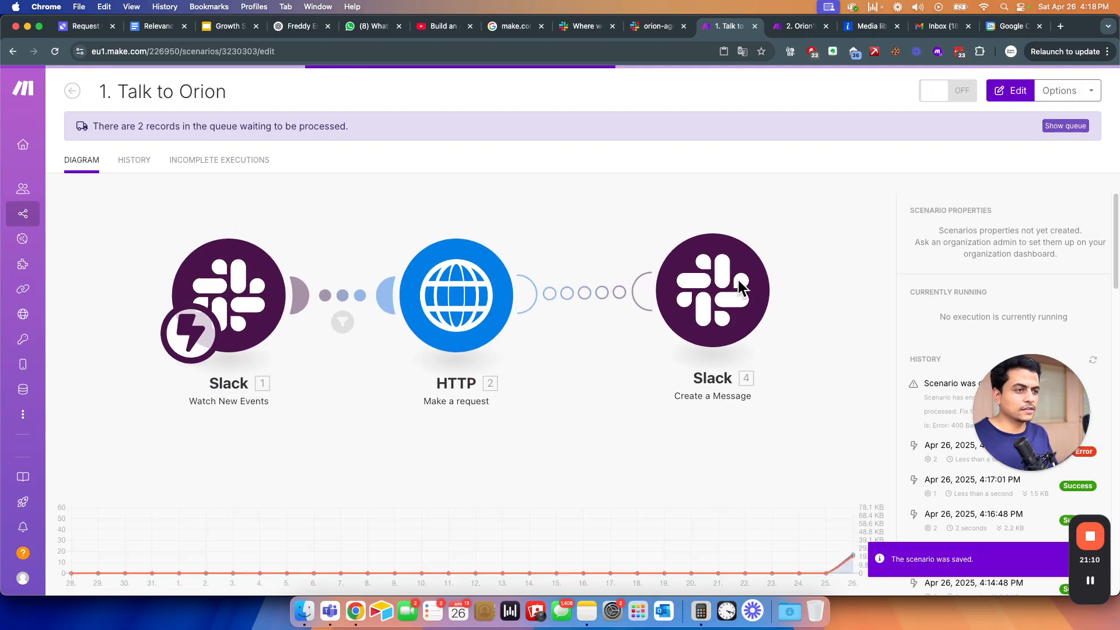
pyautogui.click(946, 93)
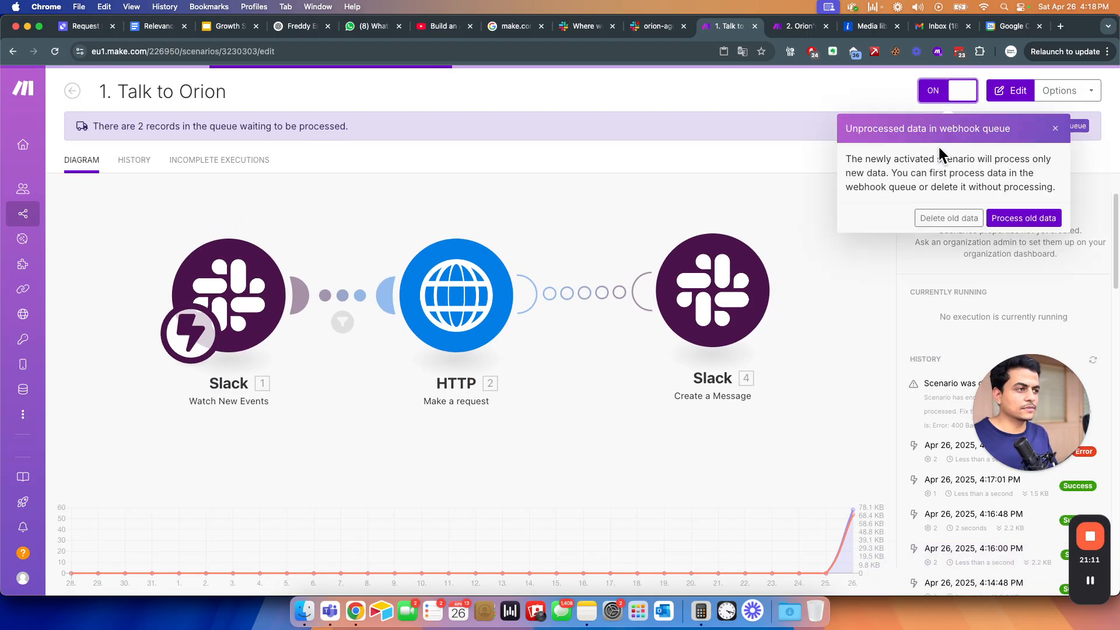
pyautogui.click(1022, 218)
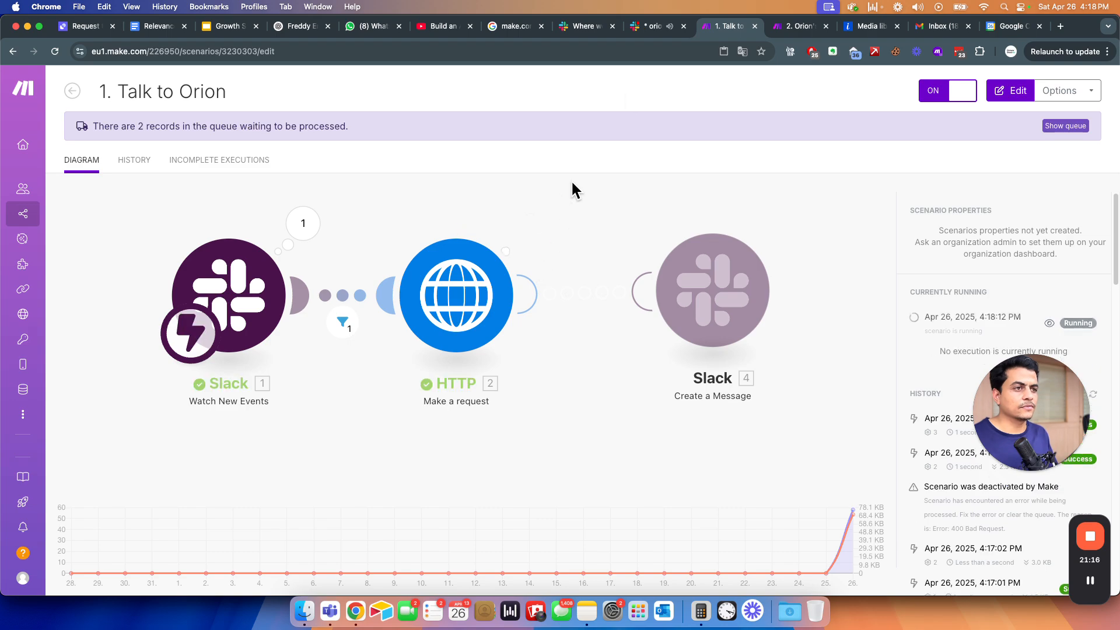
pyautogui.click(658, 28)
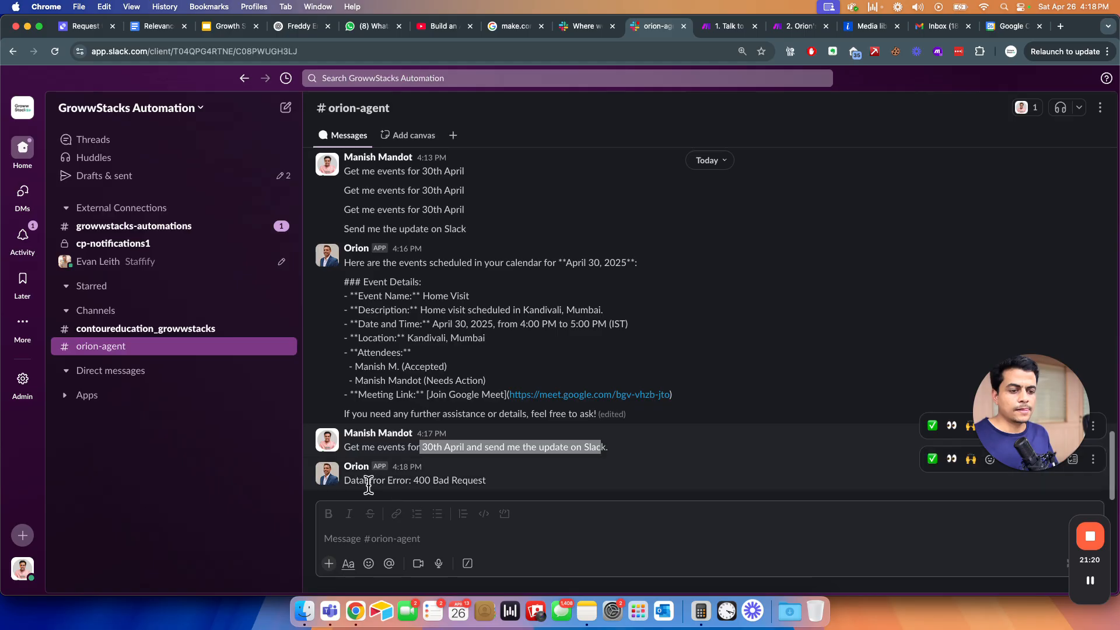
pyautogui.tripleClick(466, 480)
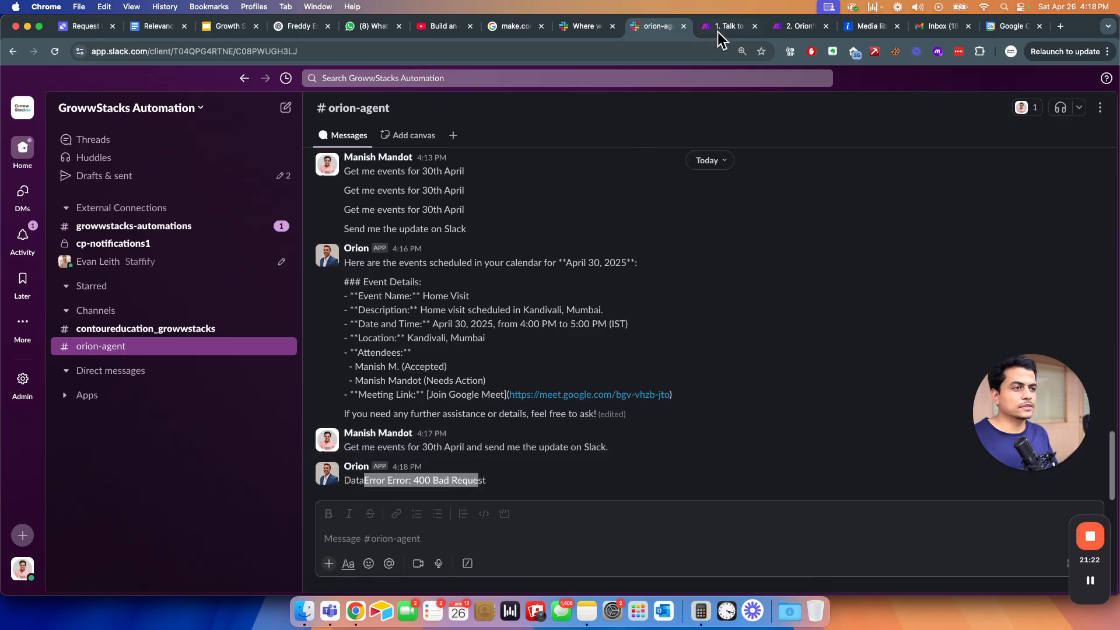
pyautogui.click(720, 26)
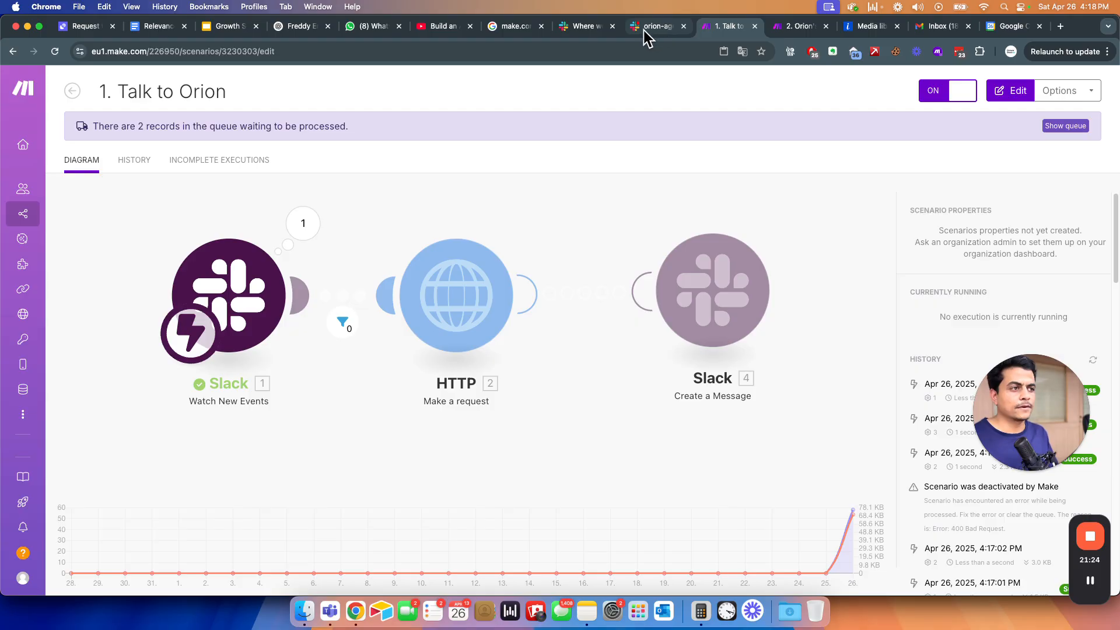
# - Add 2. Error: Detail to the Slack message Text on its own line and save the module
pyautogui.click(699, 336)
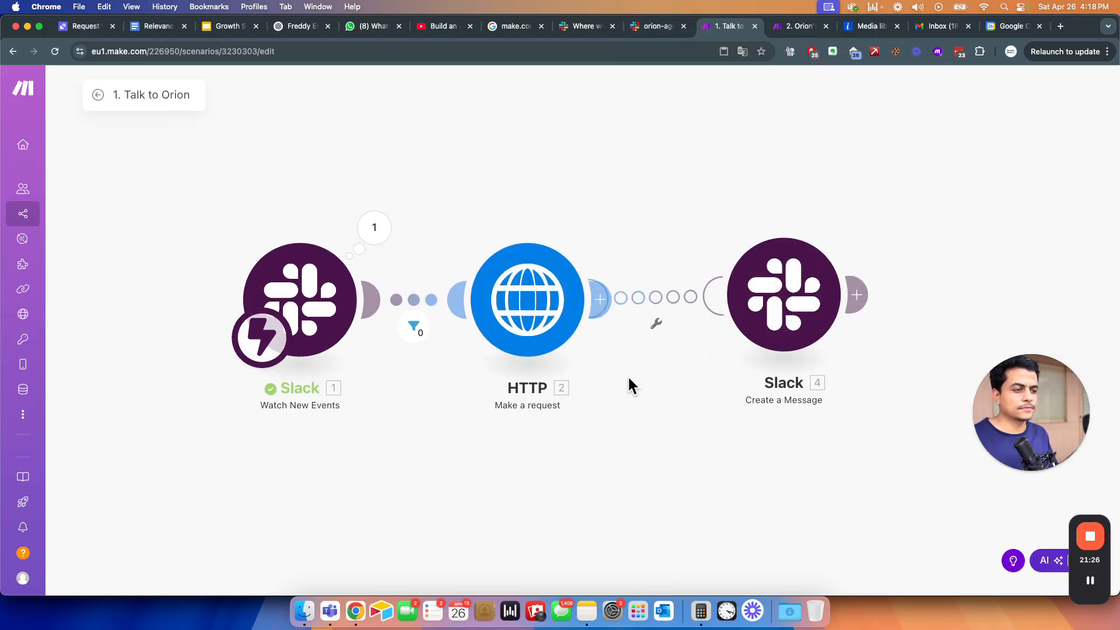
pyautogui.click(812, 303)
pyautogui.click(896, 356)
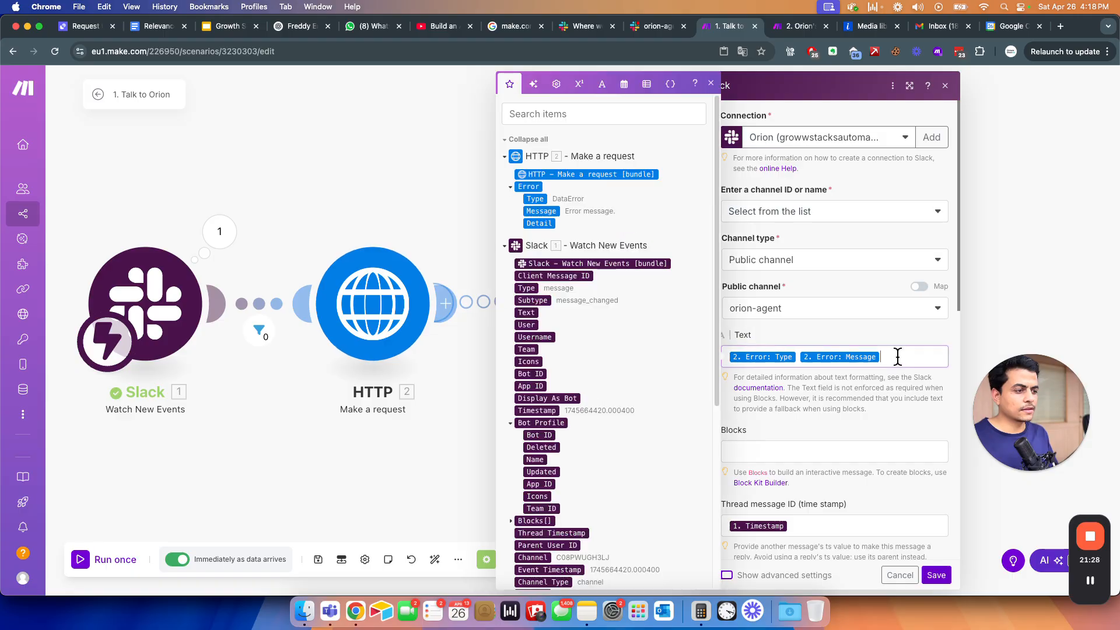
pyautogui.click(537, 222)
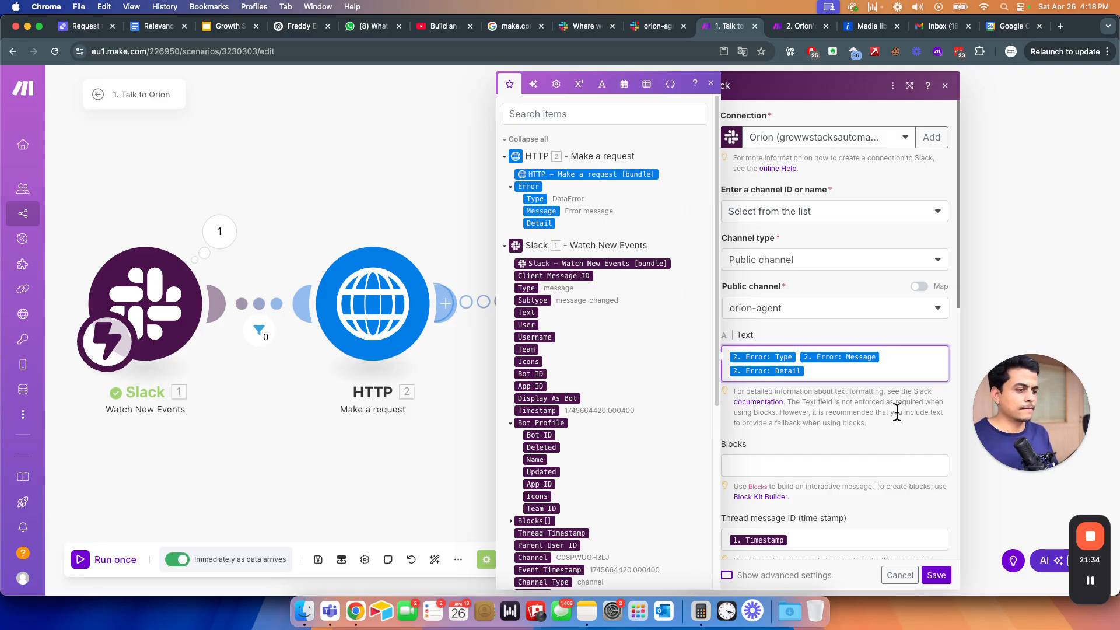
pyautogui.press('Return')
pyautogui.click(935, 583)
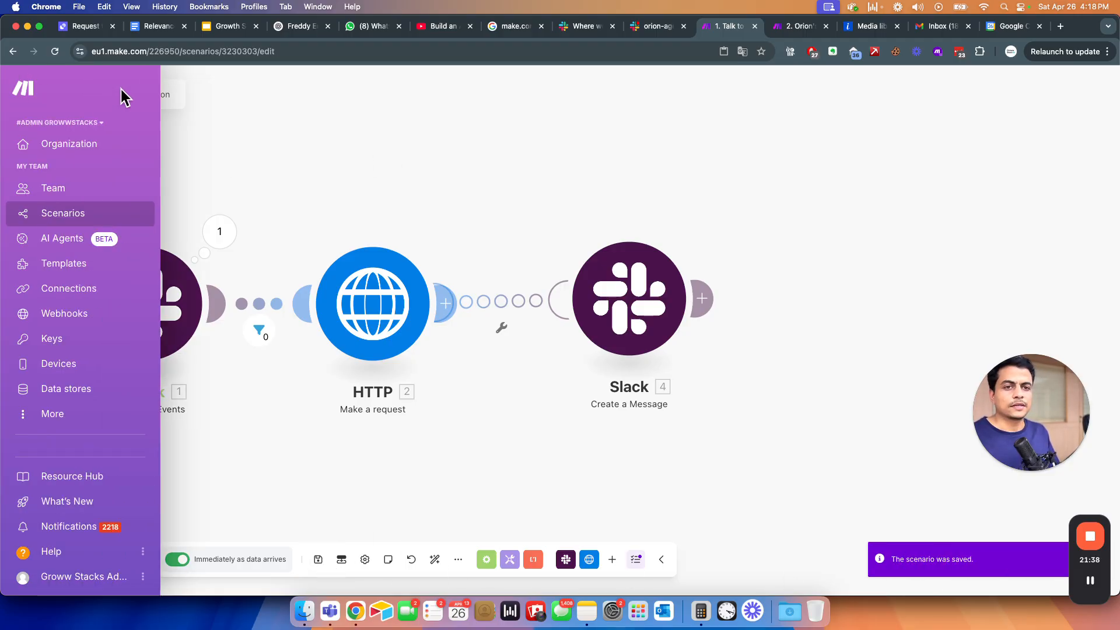
# - Read Orion's April 30 event details and the 'Agent is already running on this conversation' error
pyautogui.click(98, 95)
pyautogui.click(649, 26)
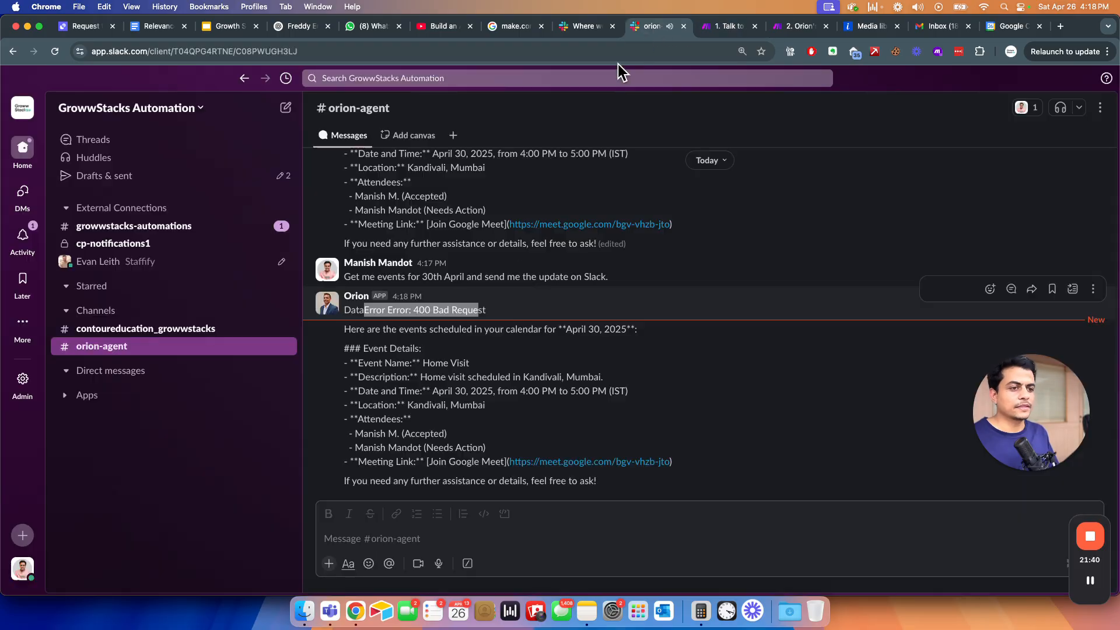
pyautogui.tripleClick(435, 483)
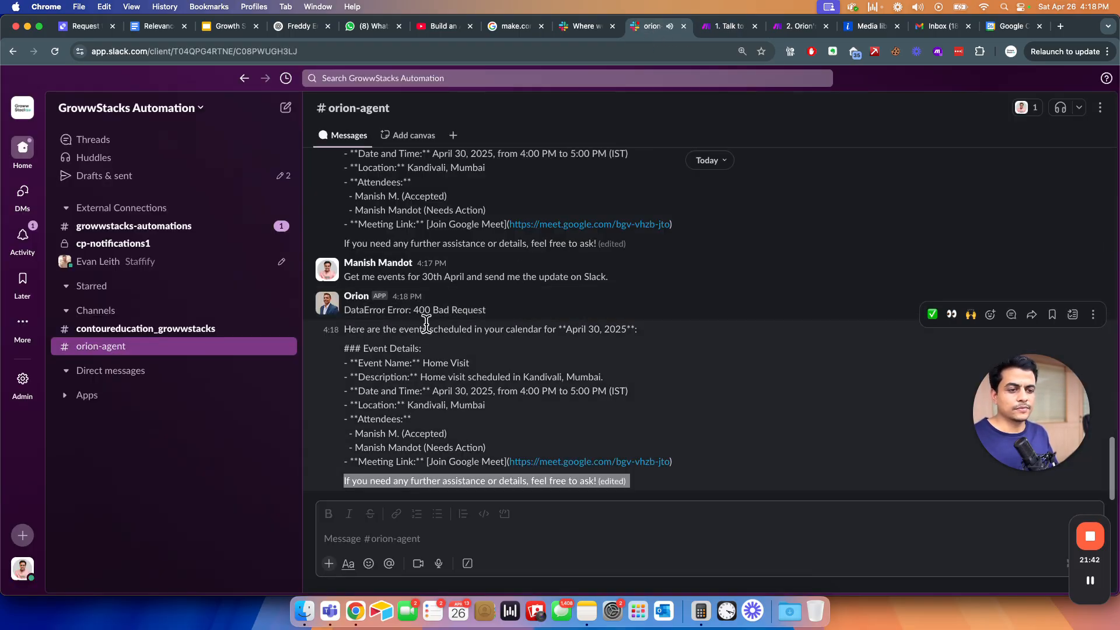
pyautogui.moveTo(360, 310); pyautogui.dragTo(386, 458)
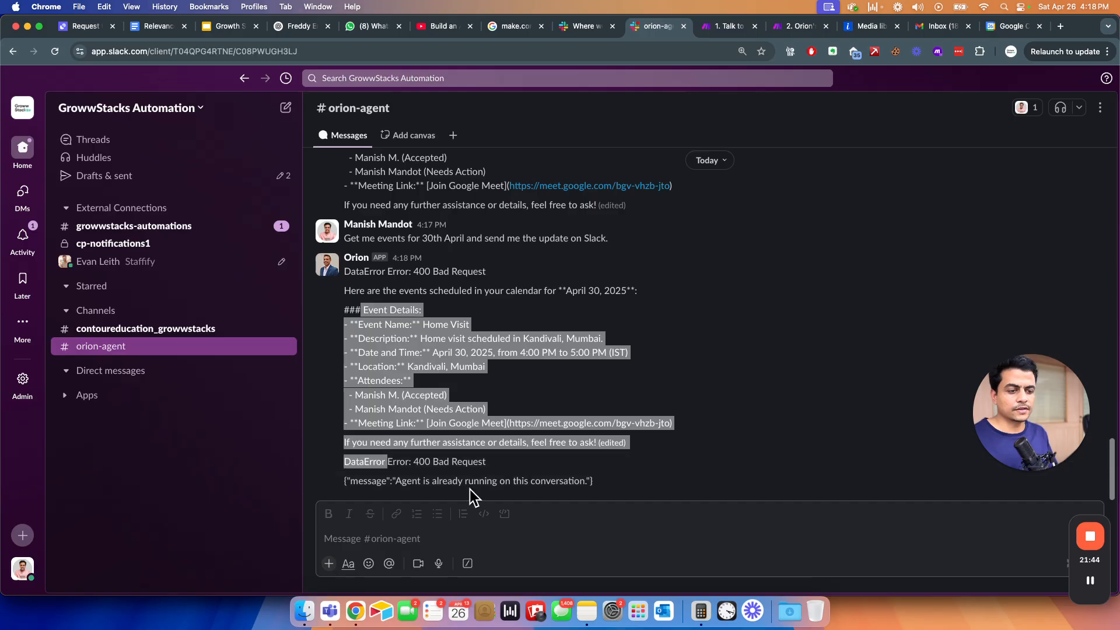
pyautogui.moveTo(467, 483); pyautogui.dragTo(368, 321)
pyautogui.click(365, 286)
pyautogui.moveTo(362, 481); pyautogui.dragTo(591, 497)
pyautogui.click(411, 320)
pyautogui.doubleClick(404, 239)
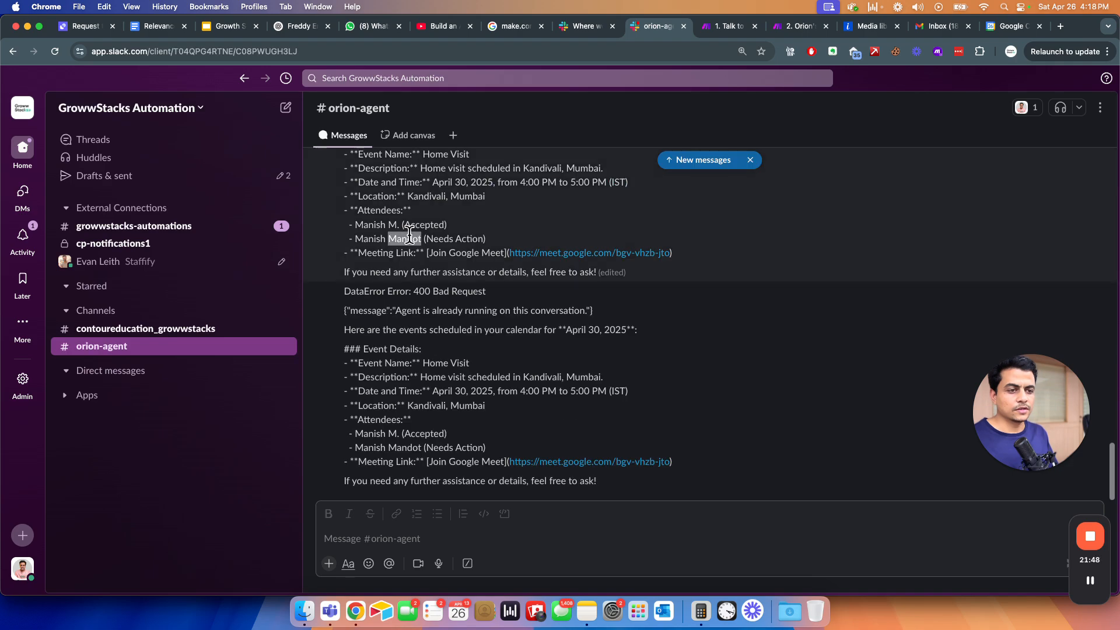
pyautogui.click(364, 538)
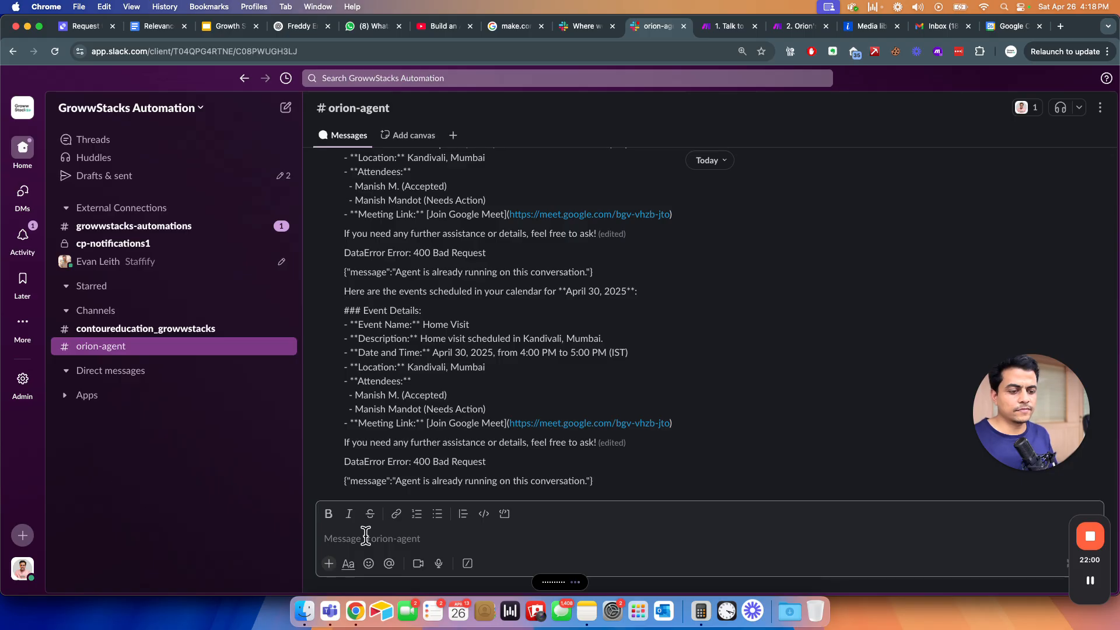
# - Send the request to cancel the 30th April 4-5 event and check both Make scenarios
pyautogui.press('Return')
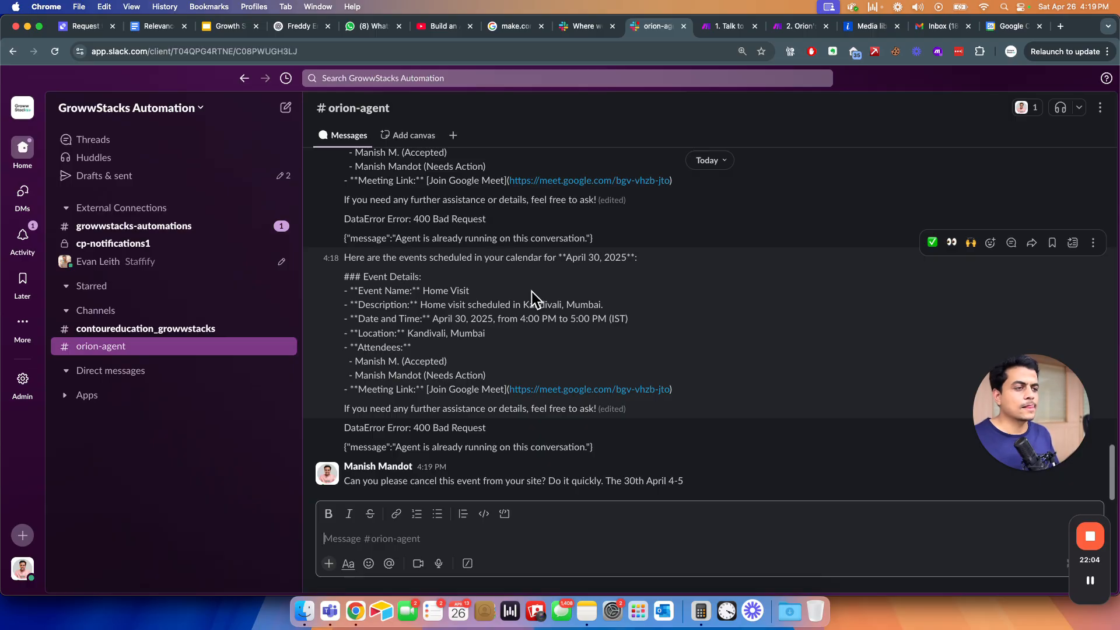
pyautogui.click(729, 27)
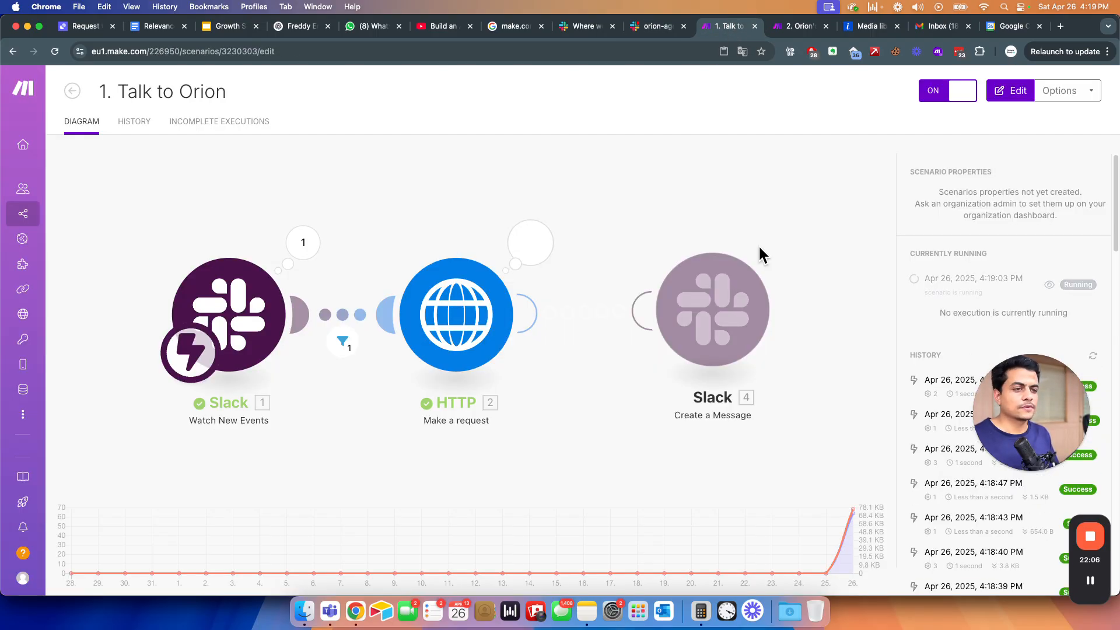
pyautogui.click(793, 26)
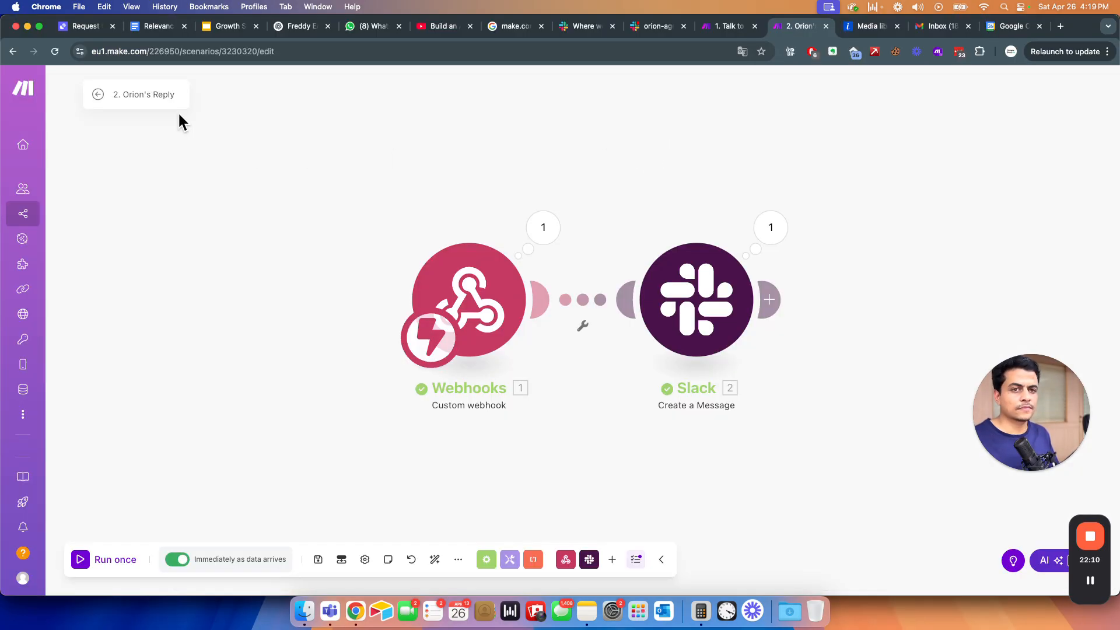
pyautogui.click(99, 99)
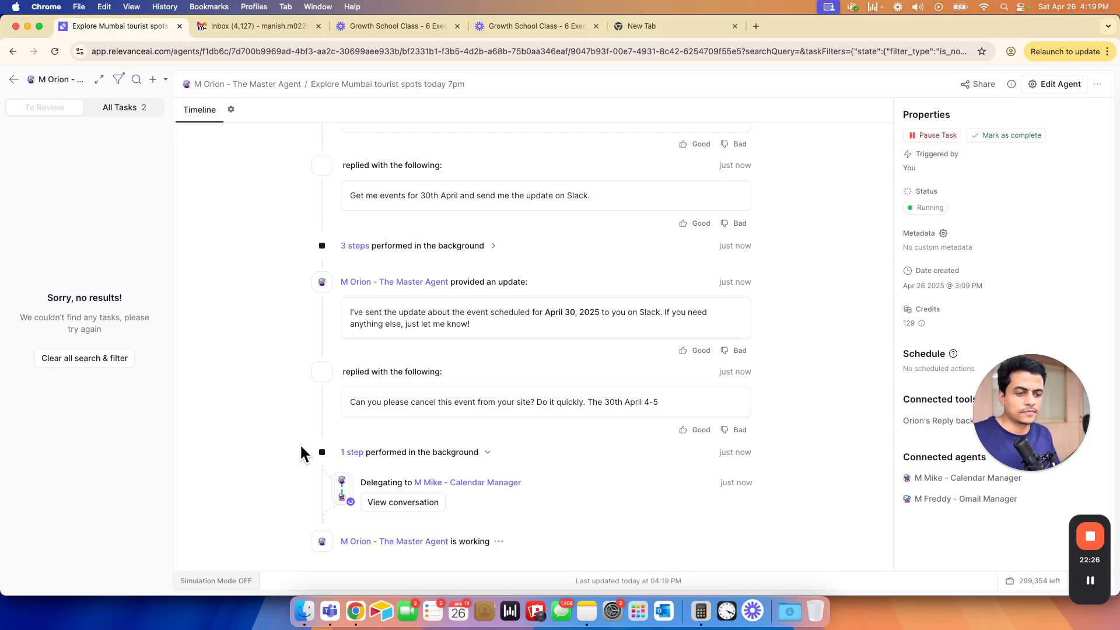
# - Read Orion's reply that no Home Visit exists April 30, 4–5 PM, then go to Gmail
pyautogui.press('super+grave')
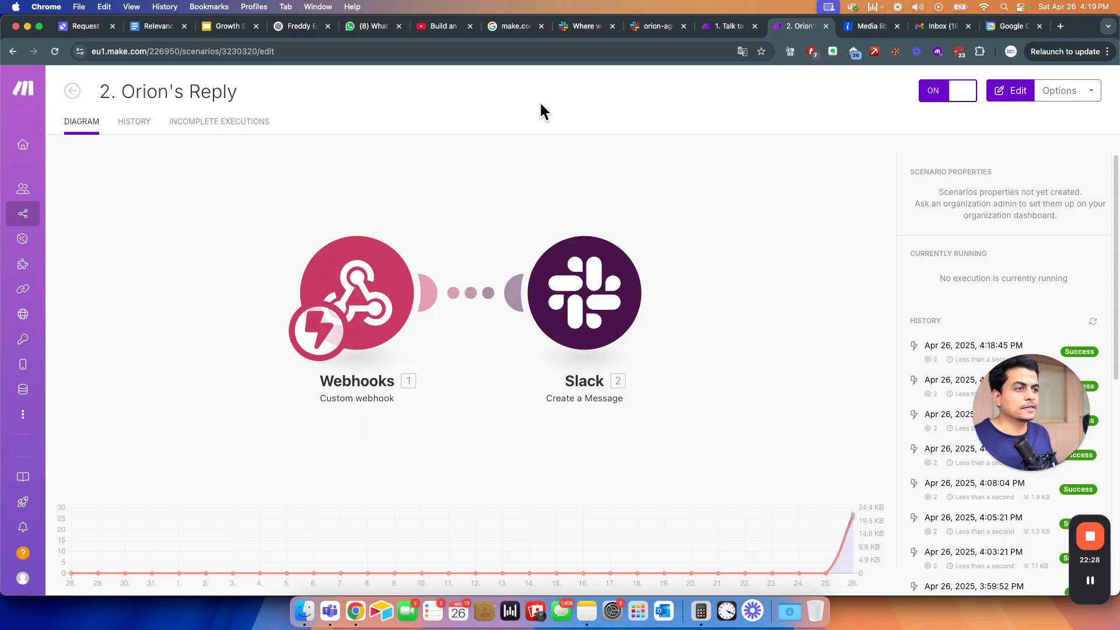
pyautogui.click(650, 24)
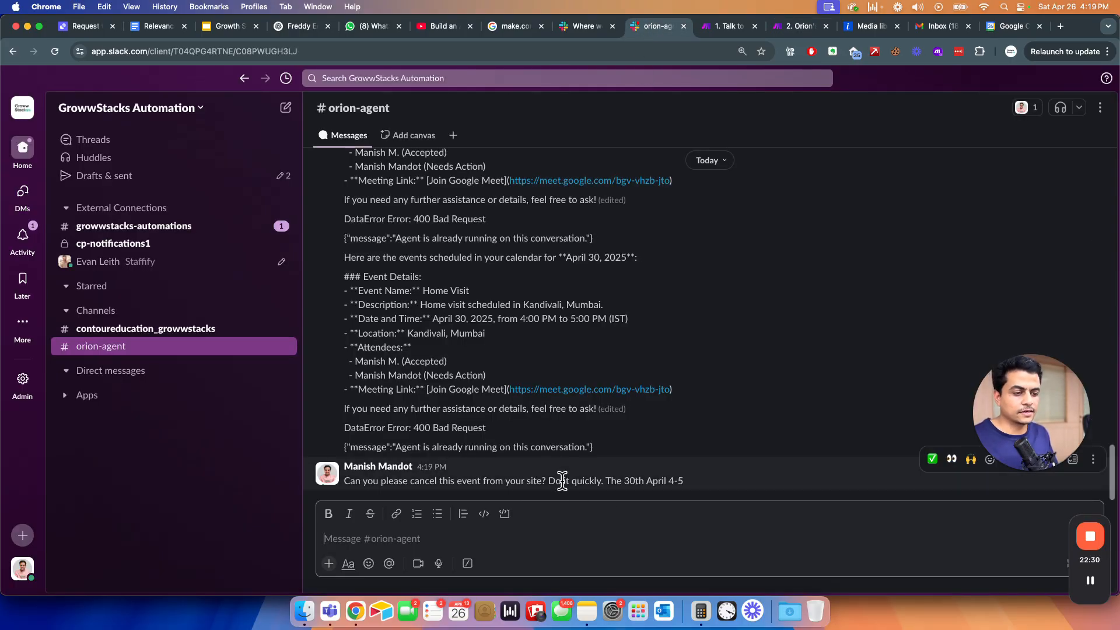
pyautogui.press('super+grave')
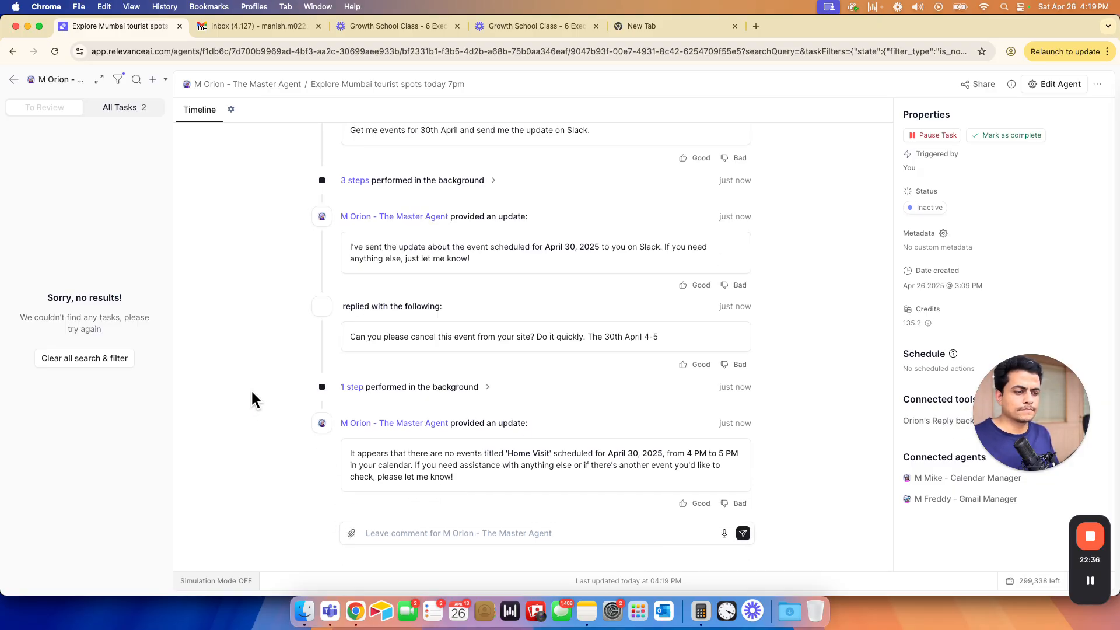
pyautogui.click(263, 26)
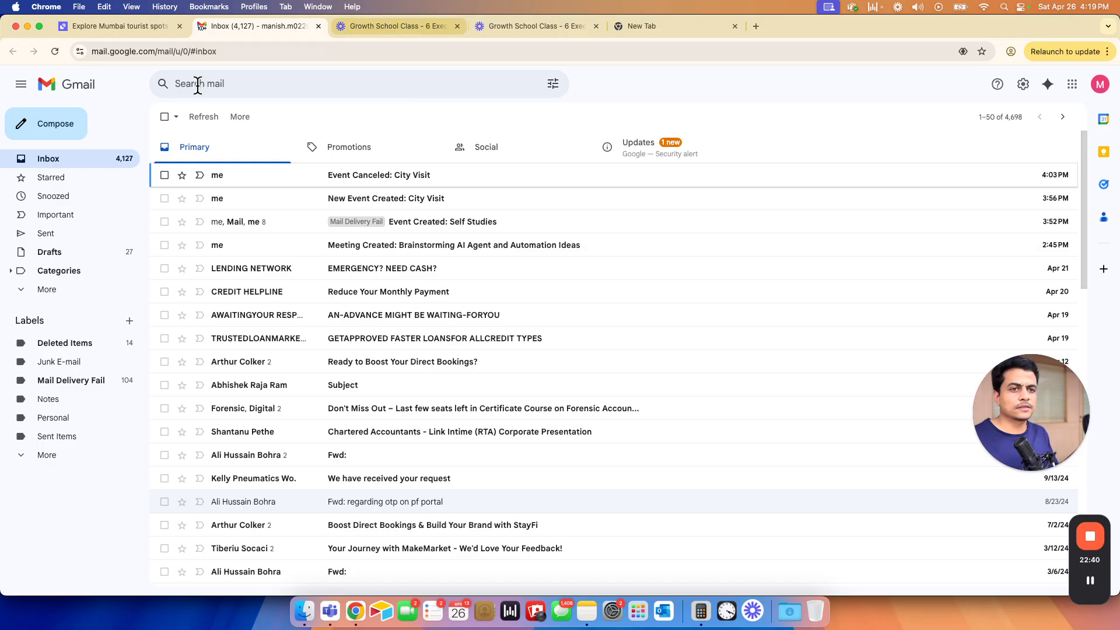
# - Open Google Calendar from the apps grid, close the extra tabs, and view April 30
pyautogui.click(1073, 84)
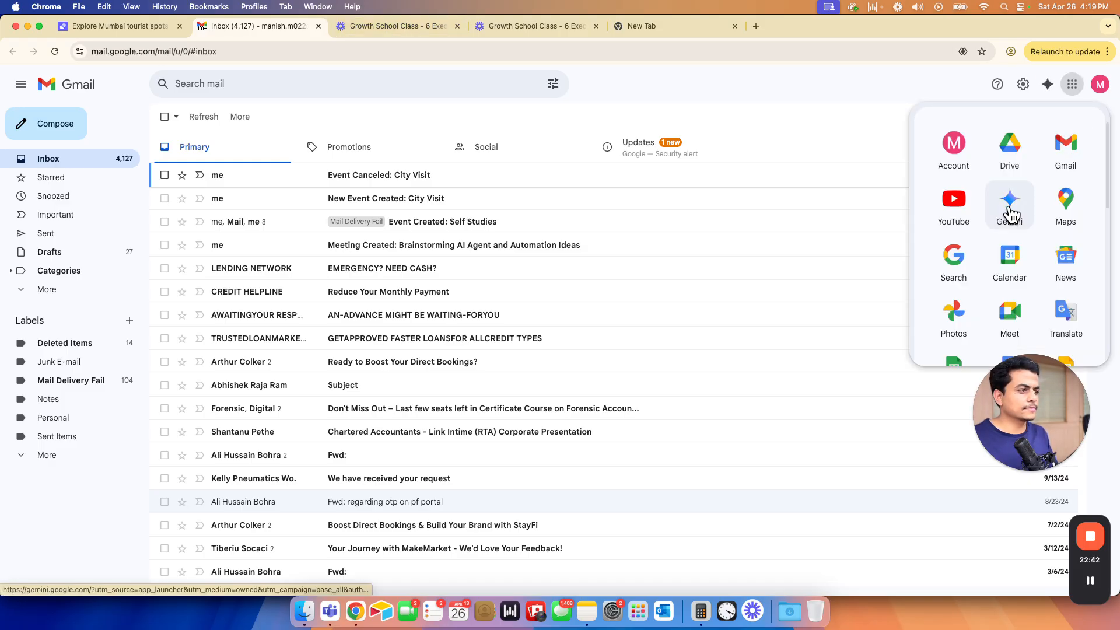
pyautogui.click(1008, 268)
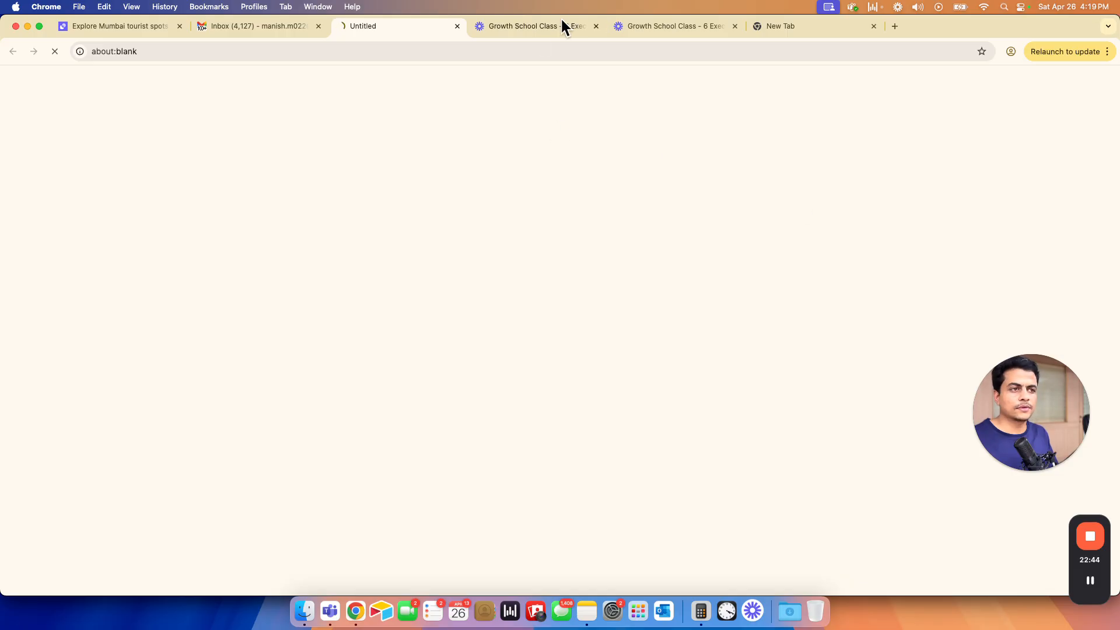
pyautogui.click(595, 26)
pyautogui.click(595, 25)
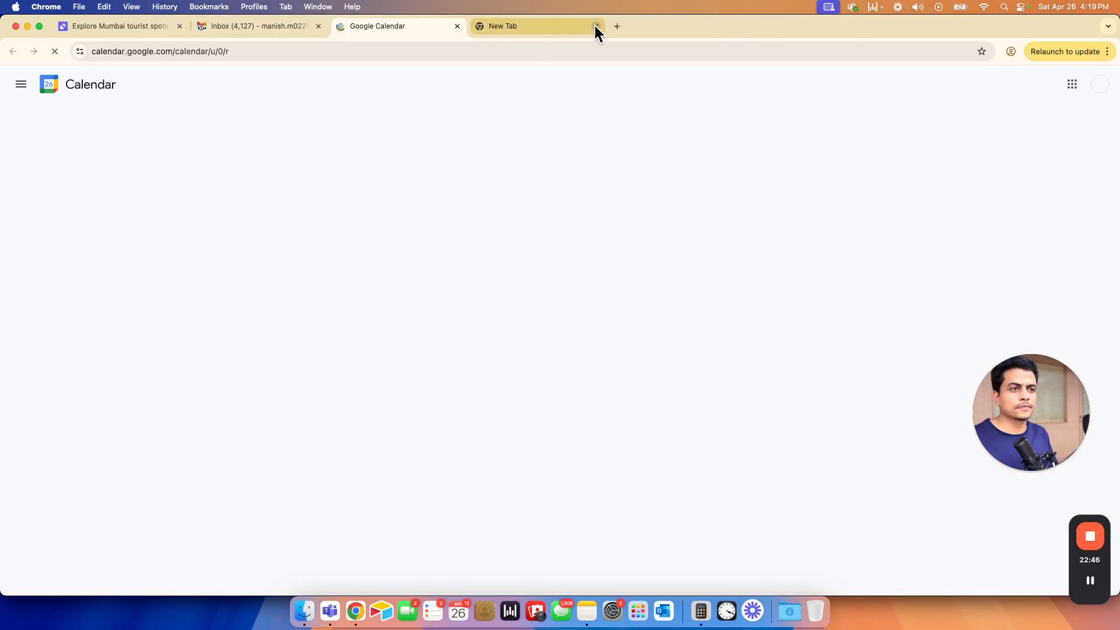
pyautogui.click(595, 25)
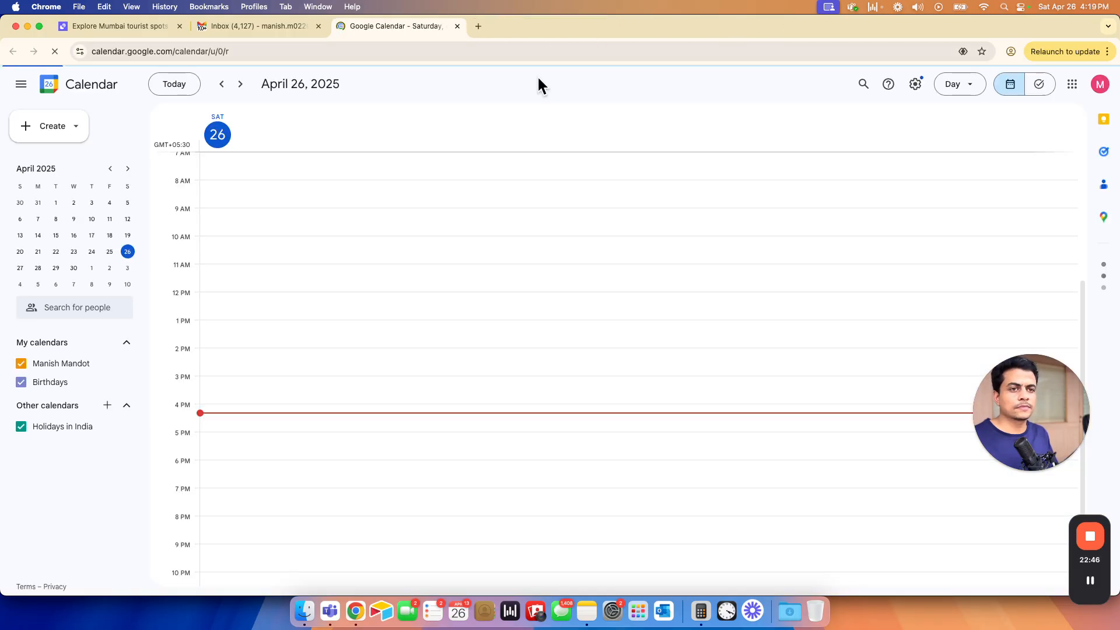
pyautogui.click(70, 270)
pyautogui.press('super+grave')
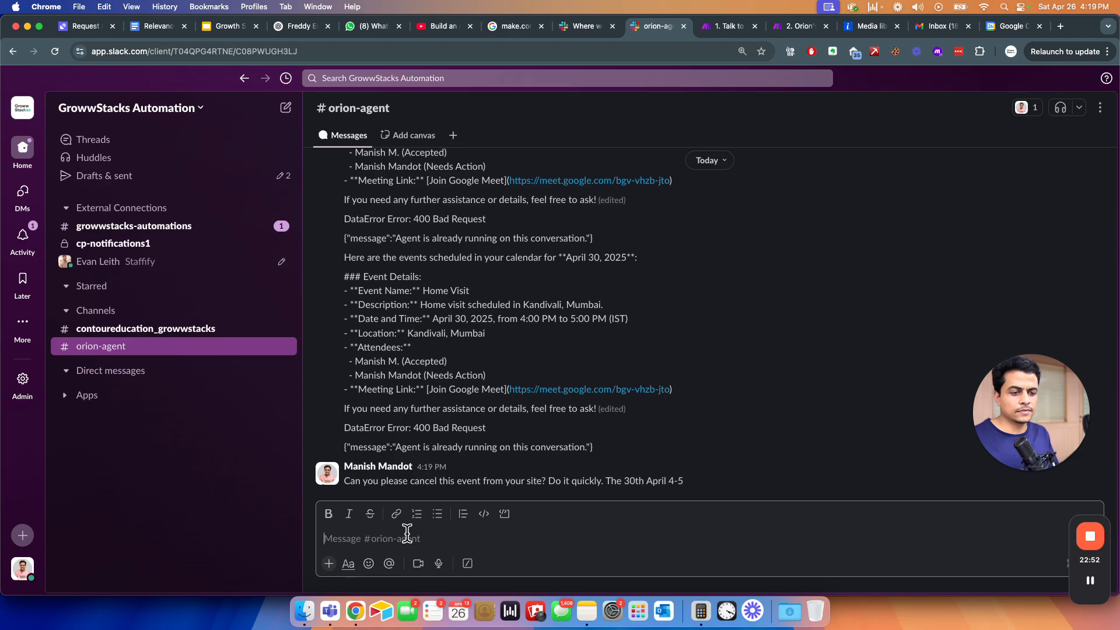
# - Post a request to cancel all the events on 30th April and send the update on Slack
pyautogui.tripleClick(390, 481)
pyautogui.press('super+c')
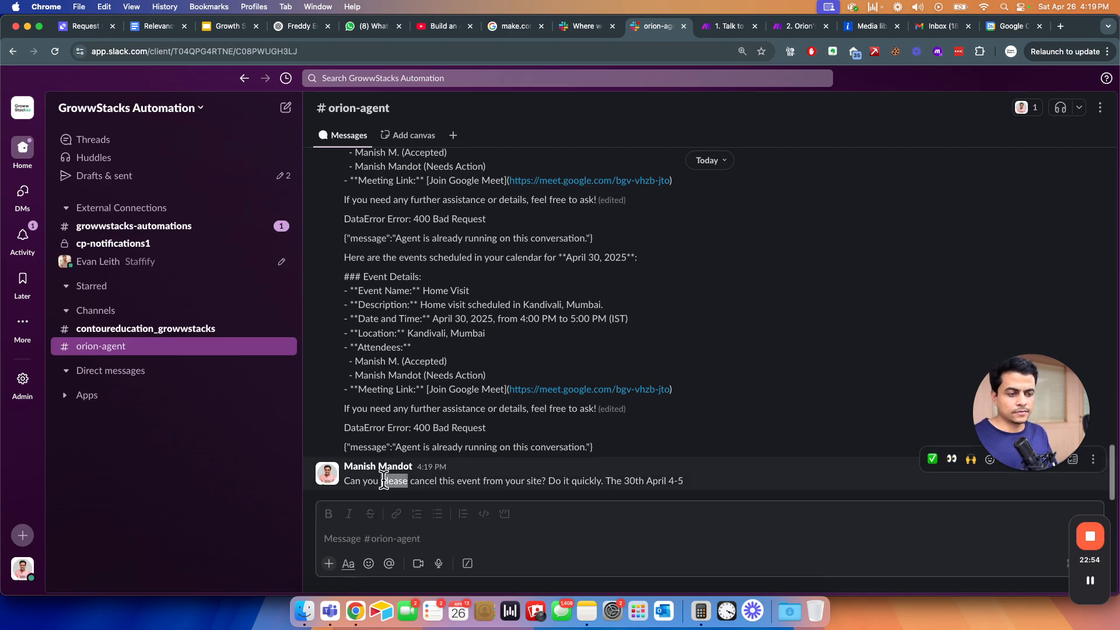
pyautogui.click(348, 544)
pyautogui.press('super+v')
pyautogui.hotkey('shift', 'alt', 'Left')
pyautogui.hotkey('shift', 'alt', 'Left')
pyautogui.hotkey('shift', 'alt', 'Left')
pyautogui.hotkey('shift', 'alt', 'Left')
pyautogui.hotkey('shift', 'alt', 'Left')
pyautogui.hotkey('shift', 'alt', 'Left')
pyautogui.hotkey('shift', 'alt', 'Left')
pyautogui.hotkey('shift', 'alt', 'Left')
pyautogui.hotkey('shift', 'alt', 'Left')
pyautogui.hotkey('shift', 'alt', 'Left')
pyautogui.hotkey('shift', 'alt', 'Left')
pyautogui.hotkey('shift', 'alt', 'Left')
pyautogui.write('all t')
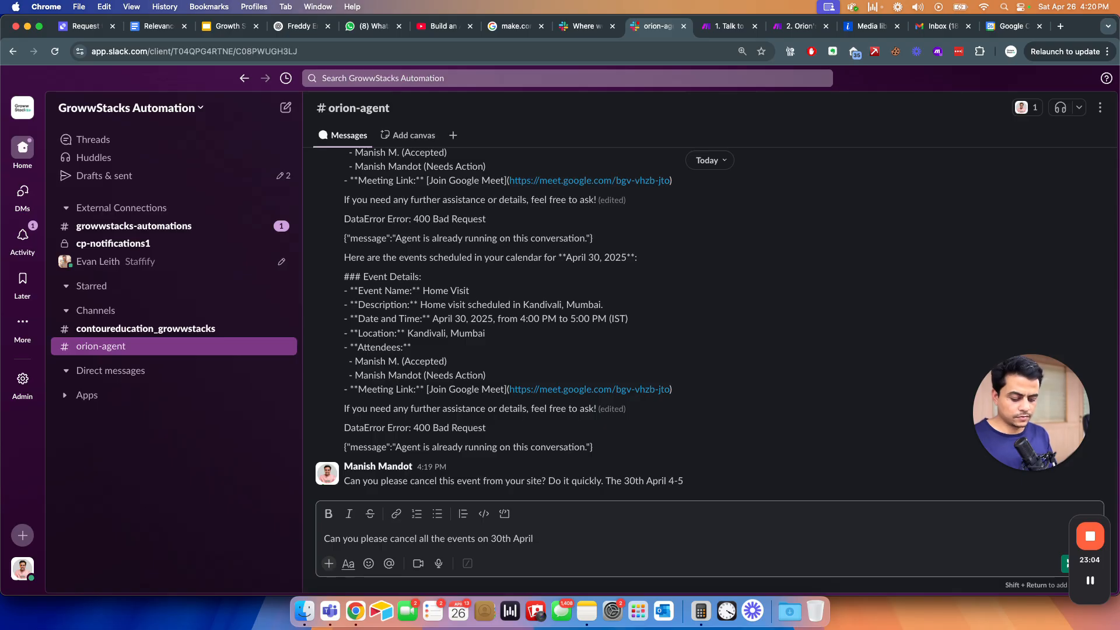
pyautogui.press('fn')
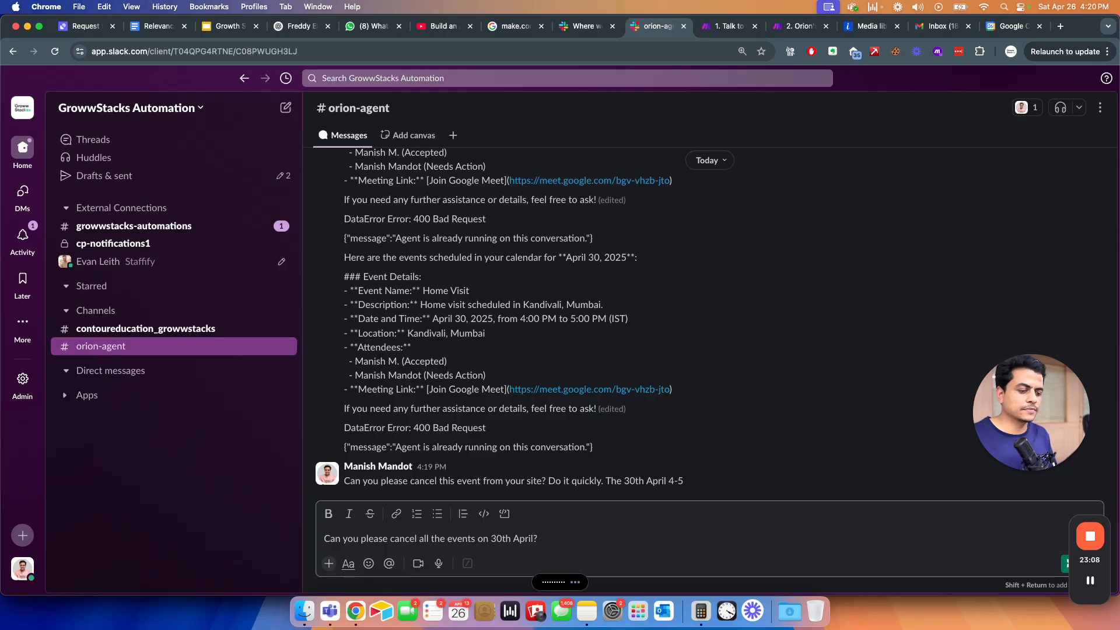
pyautogui.press('Return')
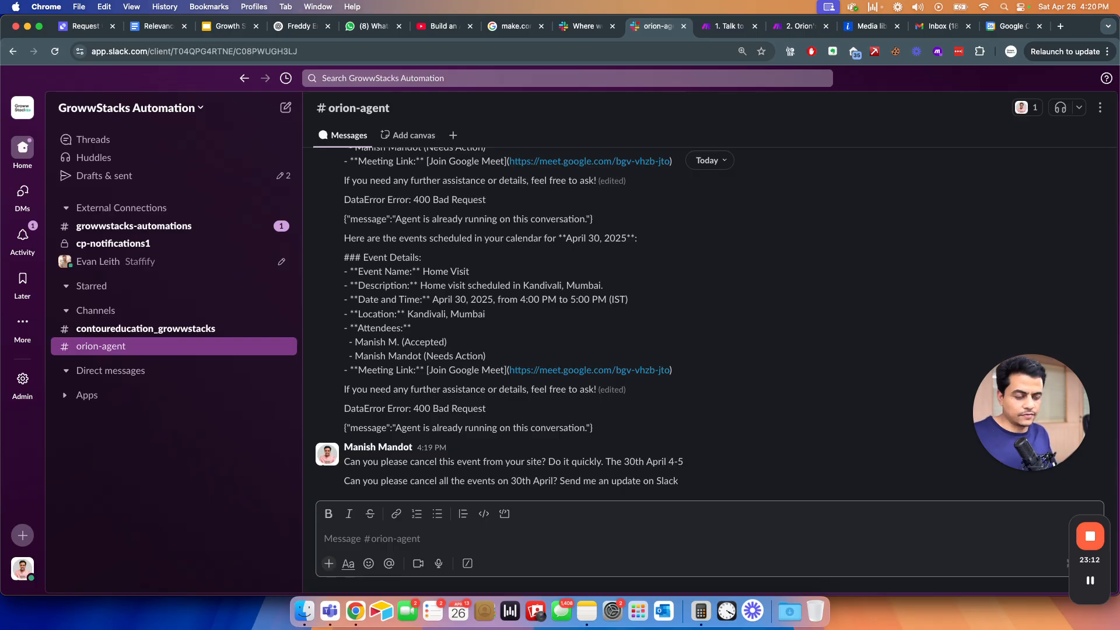
# - Check Make and the Relevance AI task showing the request delegated to the calendar manager
pyautogui.hotkey('ctrl', 'Tab')
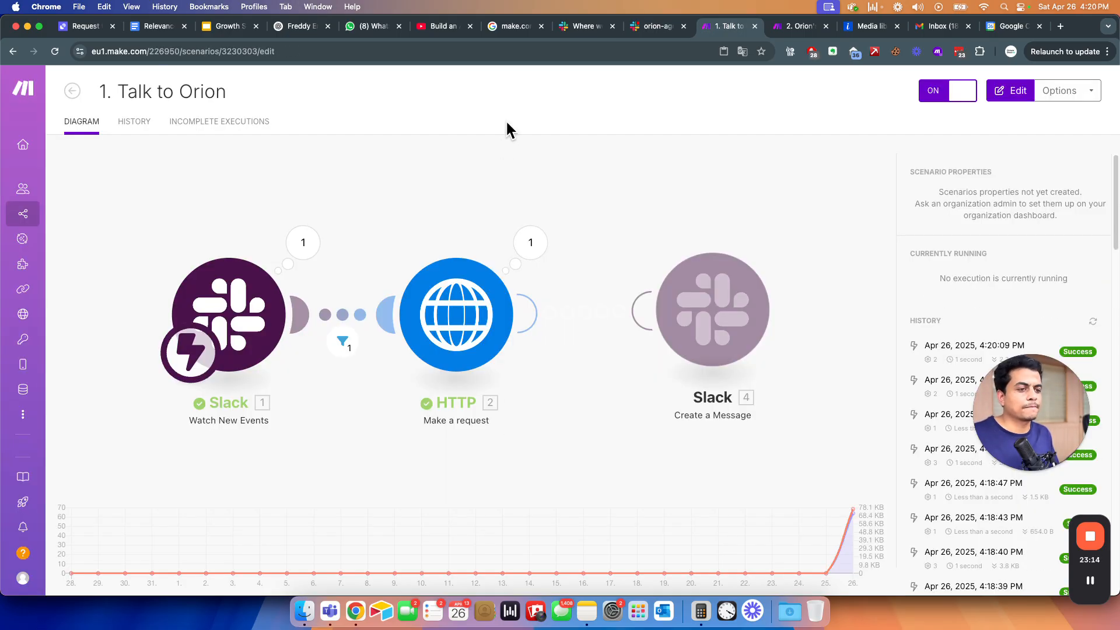
pyautogui.press('super+grave')
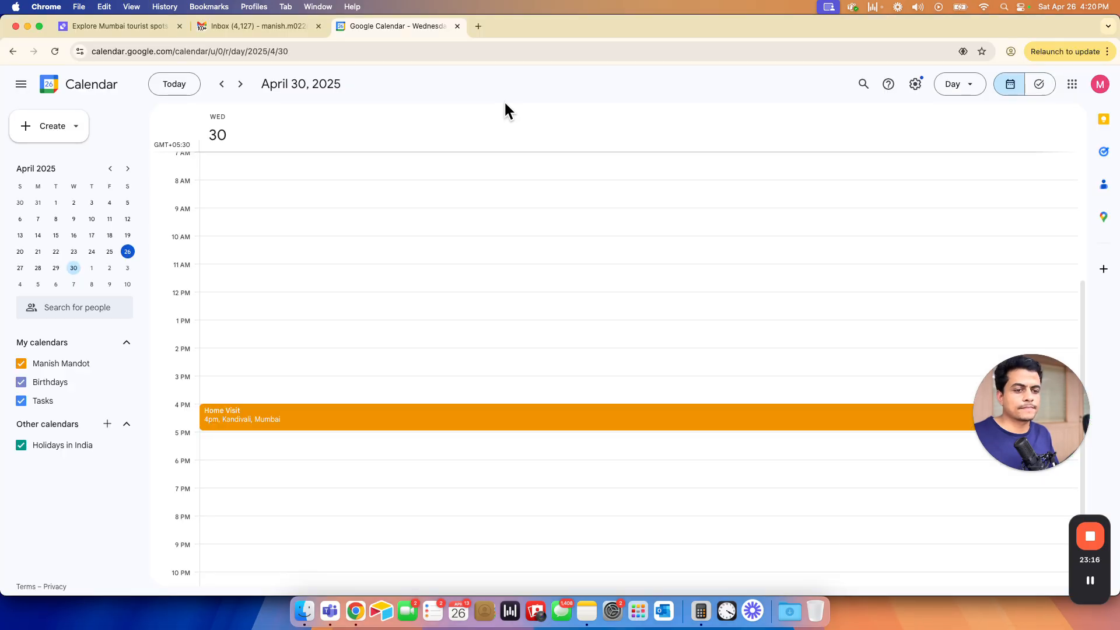
pyautogui.click(120, 25)
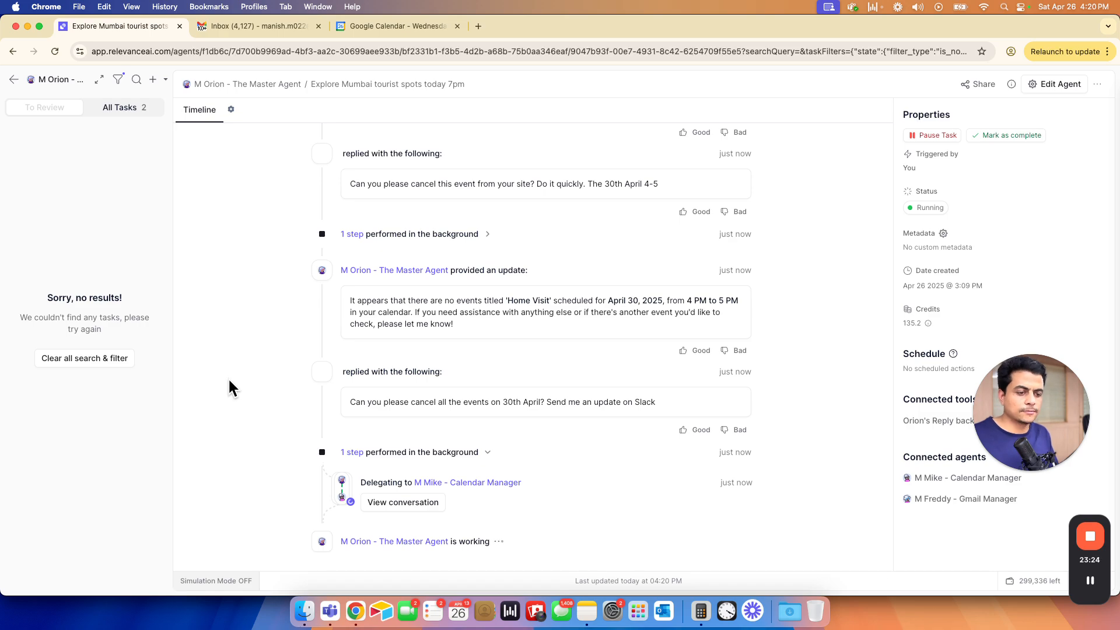
# - Inspect the inputs and outputs of the Calendar Manager's Get Events from Google Calendar step
pyautogui.click(372, 503)
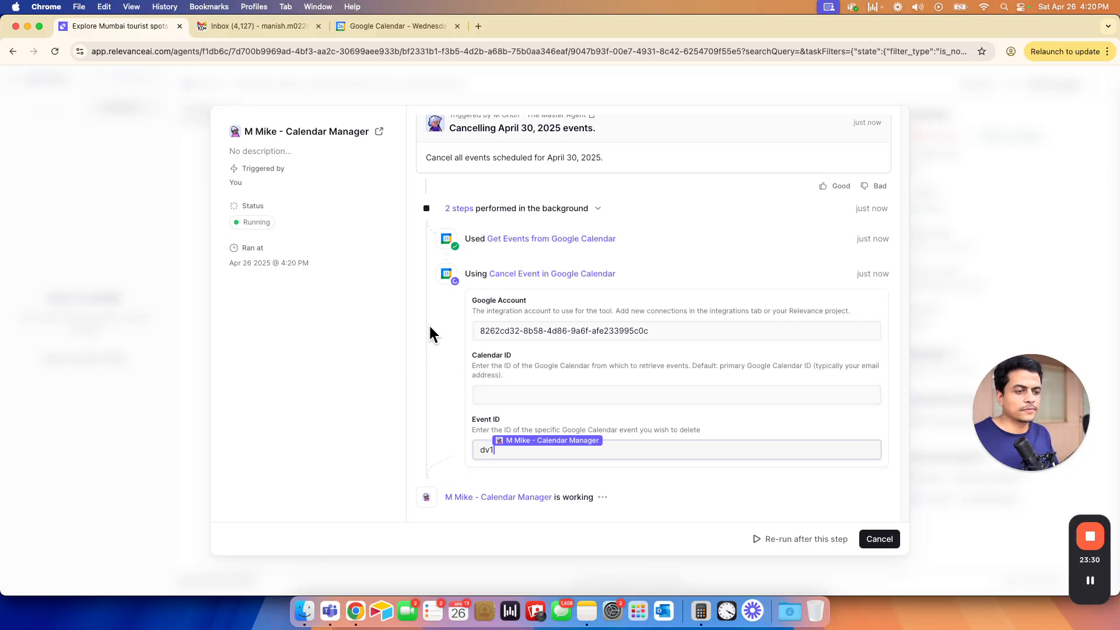
pyautogui.click(522, 240)
pyautogui.scroll(-2, 532, 402)
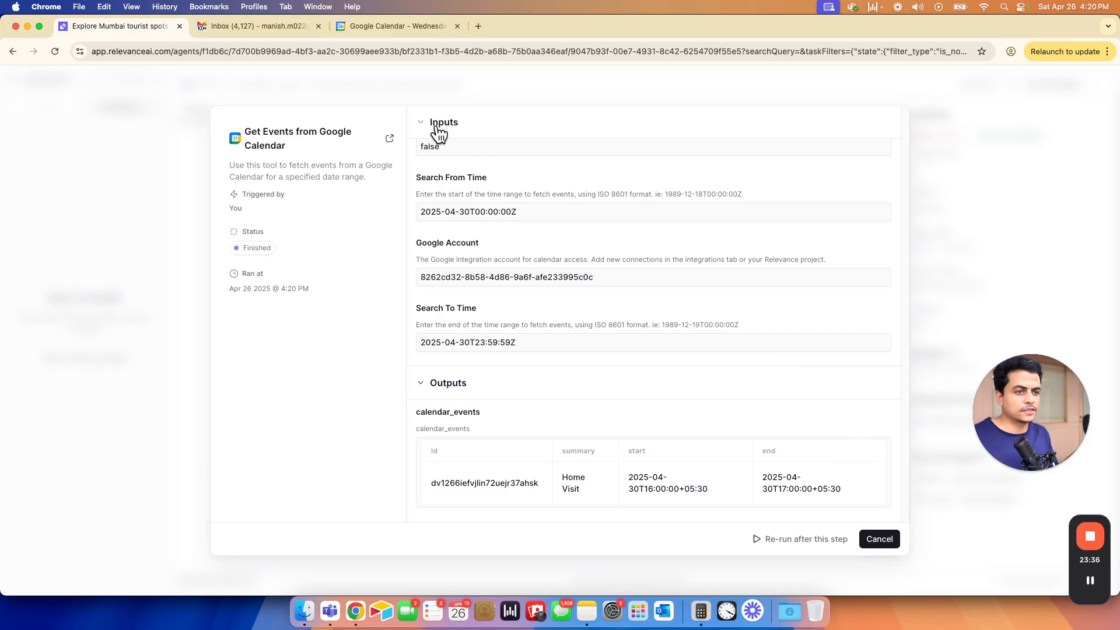
pyautogui.click(422, 125)
pyautogui.click(422, 158)
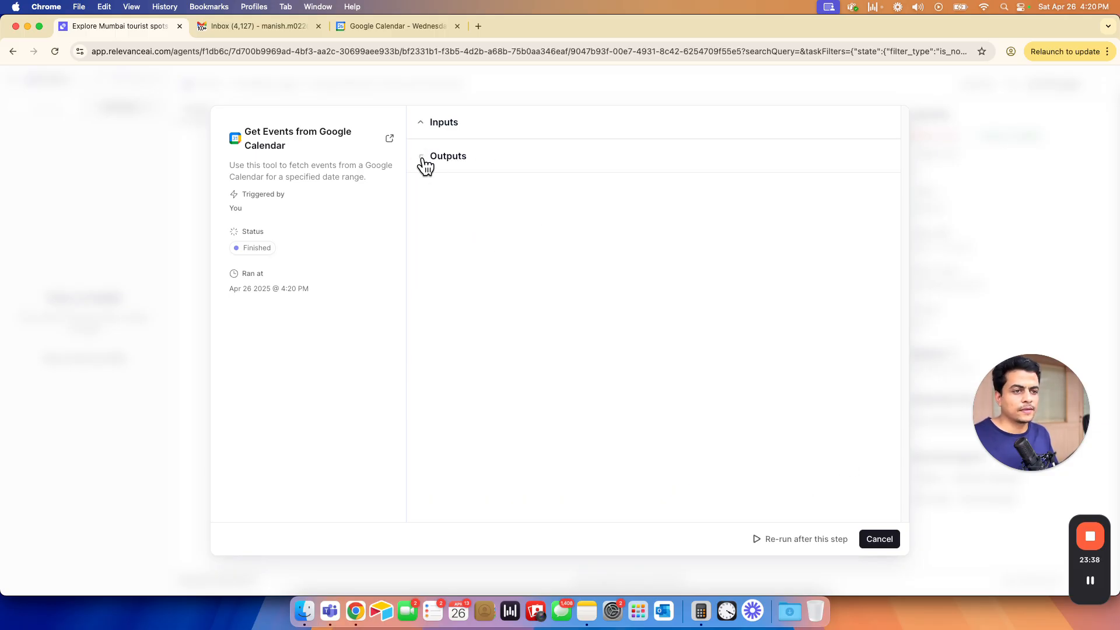
pyautogui.click(423, 123)
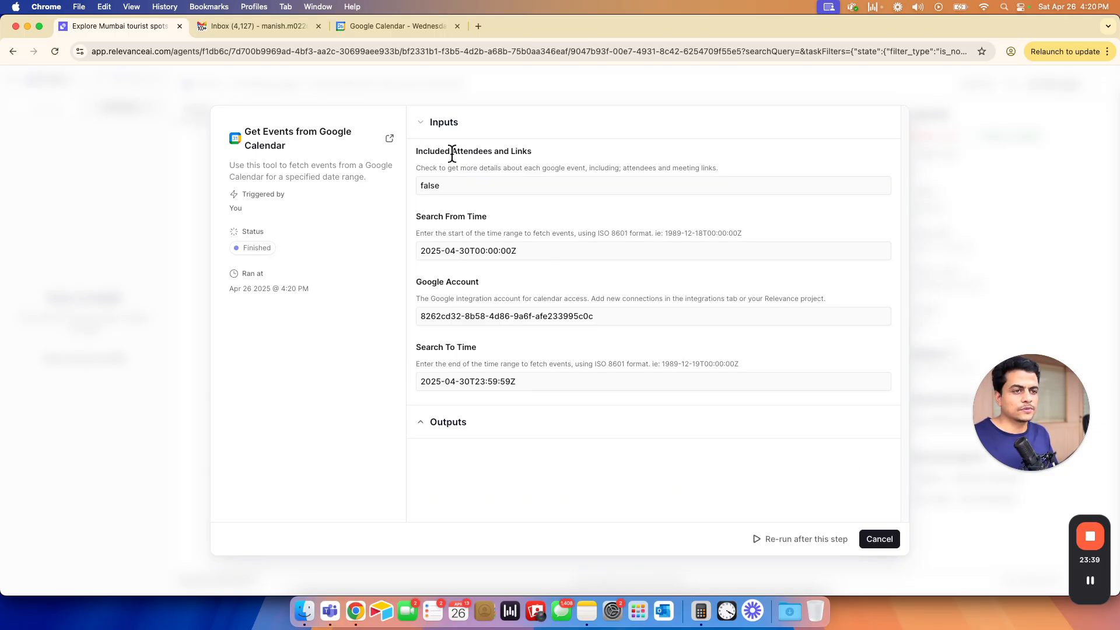
pyautogui.click(873, 540)
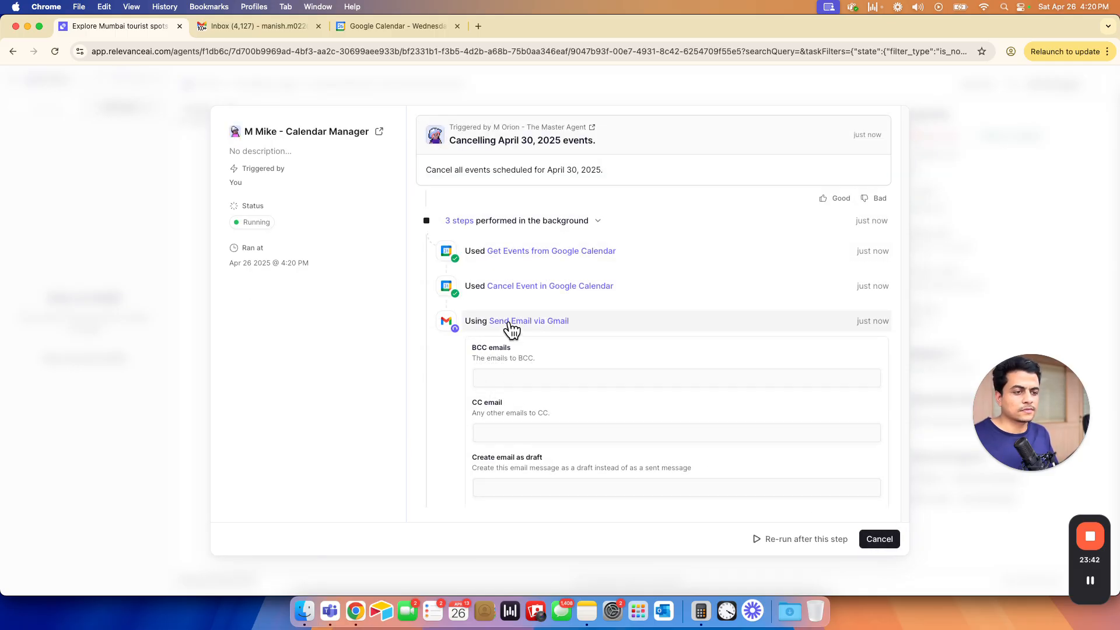
# - Review the Send Email step fields, close the run details, and return to Make
pyautogui.scroll(-2, 627, 435)
pyautogui.scroll(-5, 628, 437)
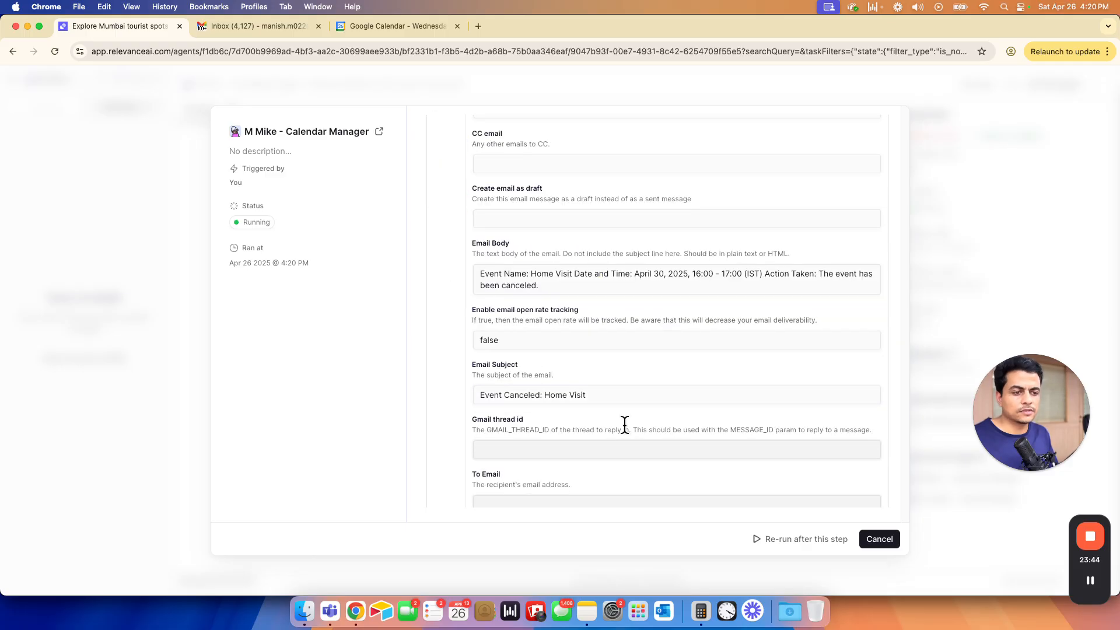
pyautogui.scroll(-6, 607, 408)
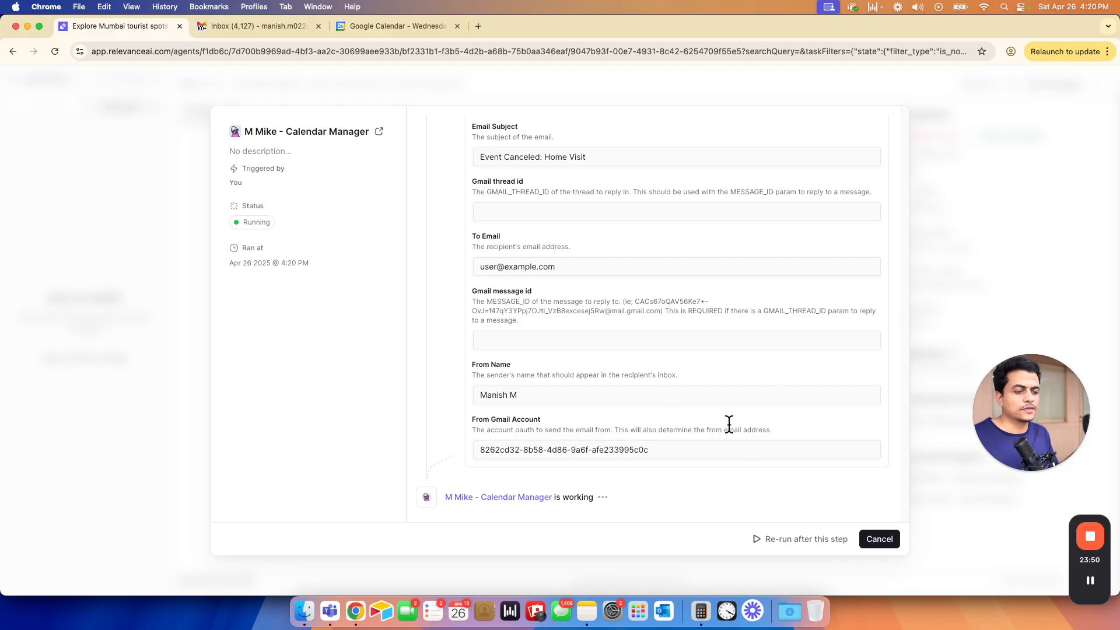
pyautogui.click(874, 543)
pyautogui.press('super+grave')
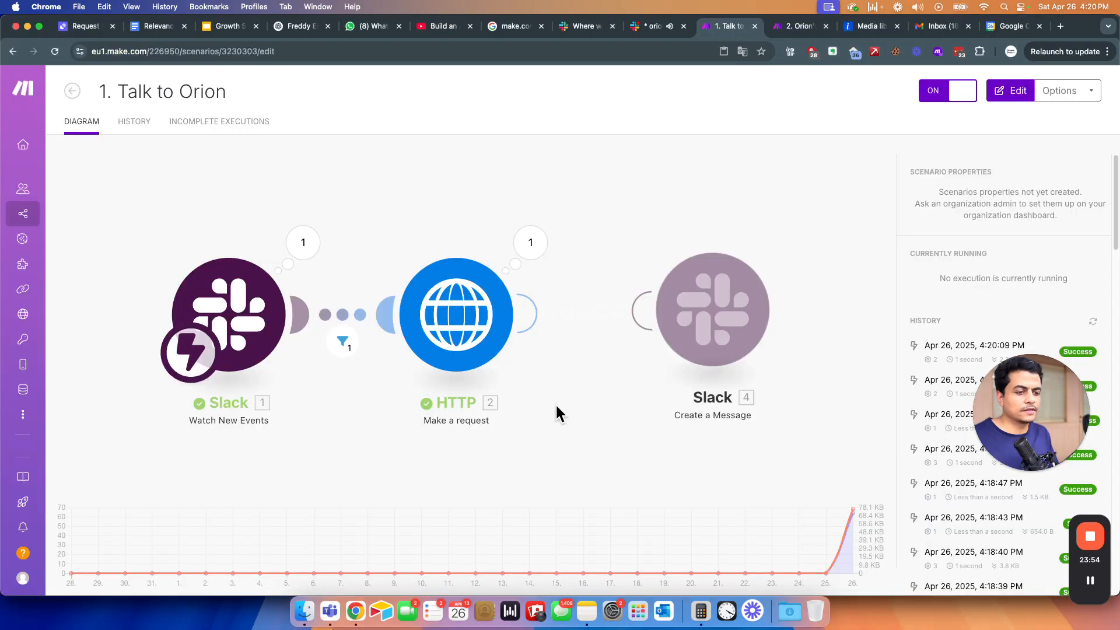
# - Read Orion's Slack reply confirming the Home Visit event was canceled
pyautogui.click(646, 25)
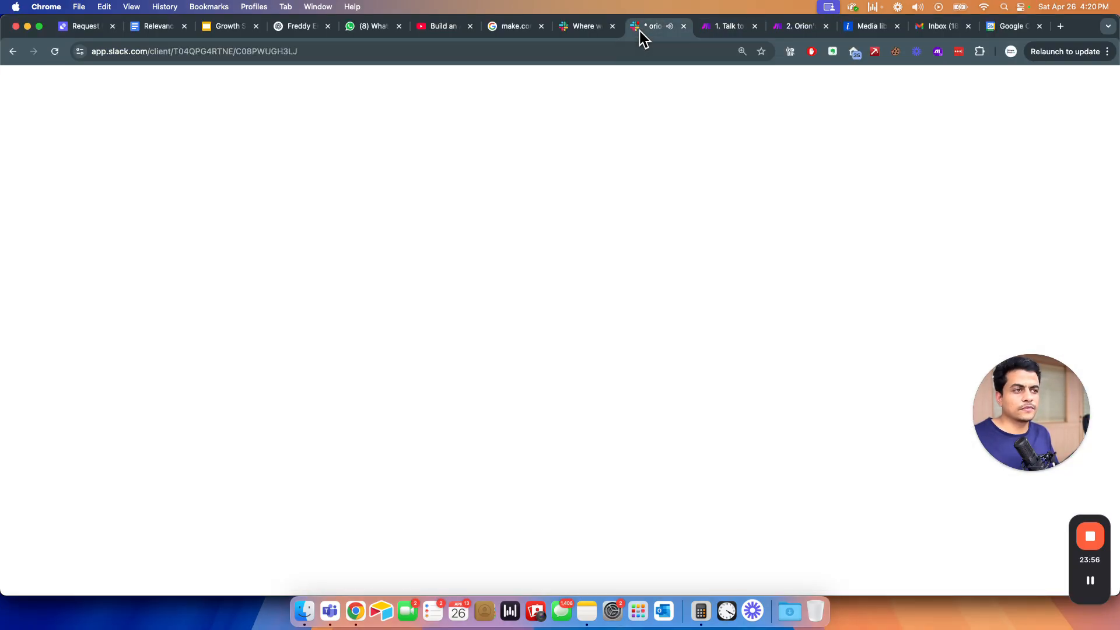
pyautogui.tripleClick(367, 482)
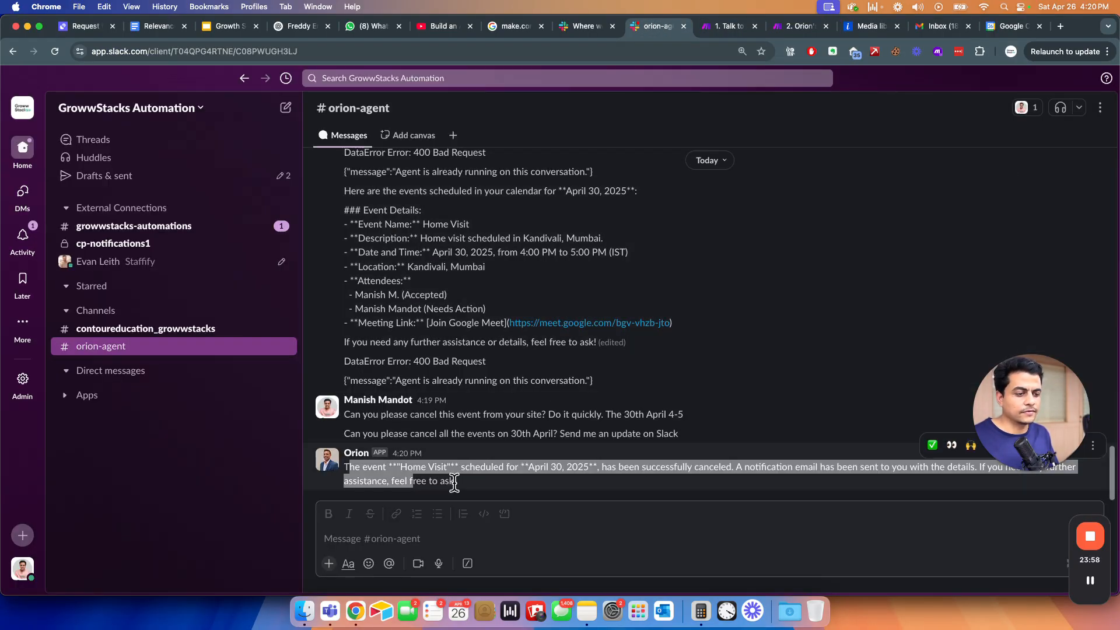
pyautogui.click(415, 495)
# - Ask Orion in #orion-agent for the top 5 latest TDS or taxation emails
pyautogui.click(357, 541)
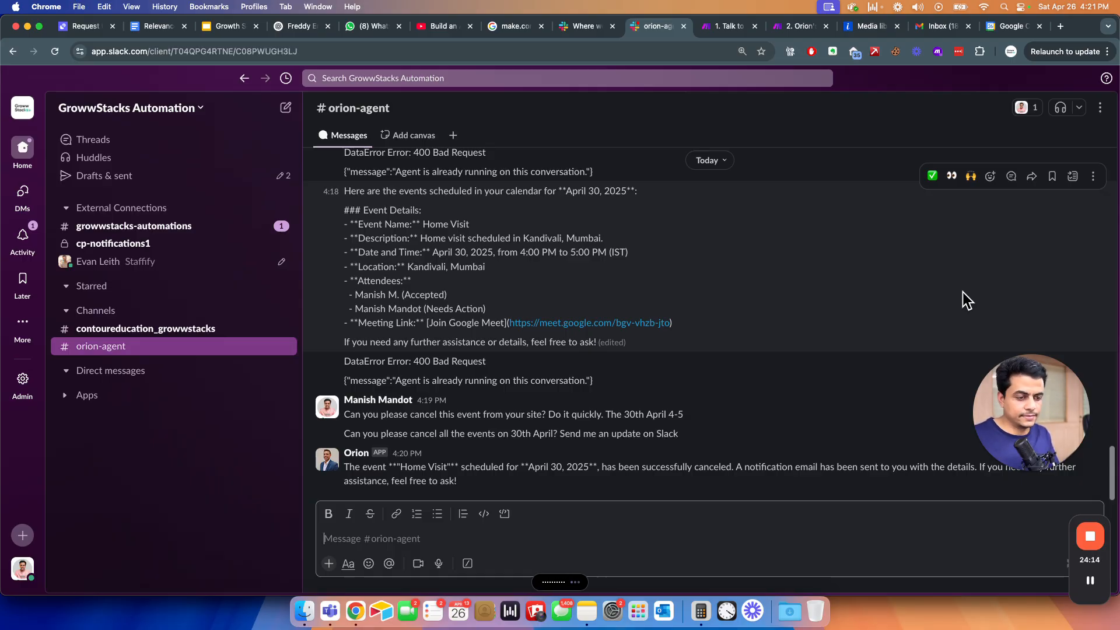
pyautogui.press('Return')
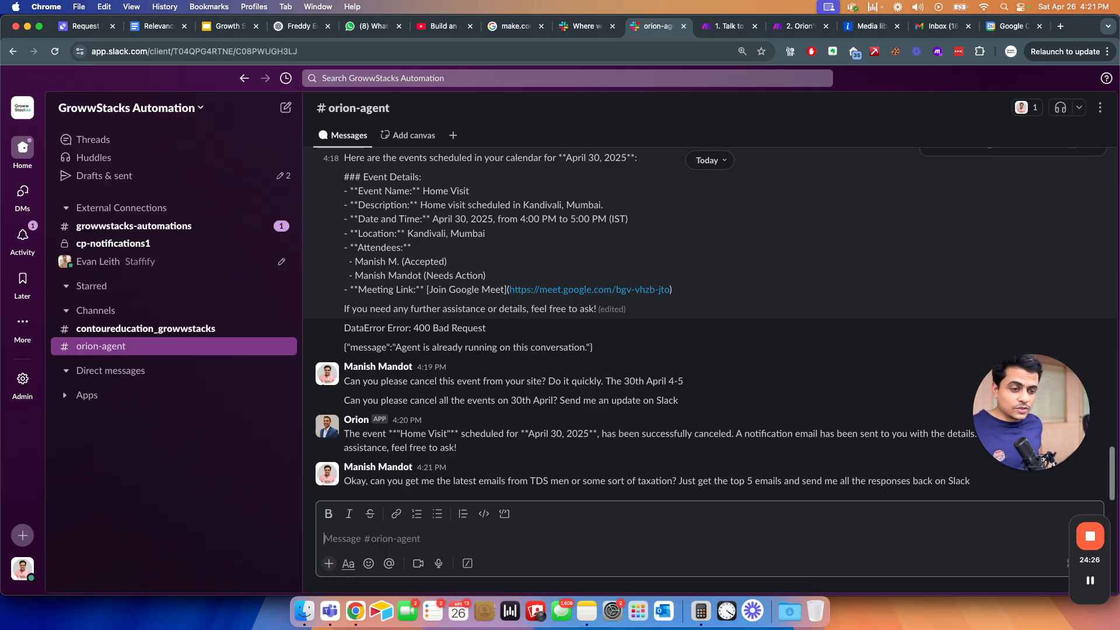
pyautogui.press('super+grave')
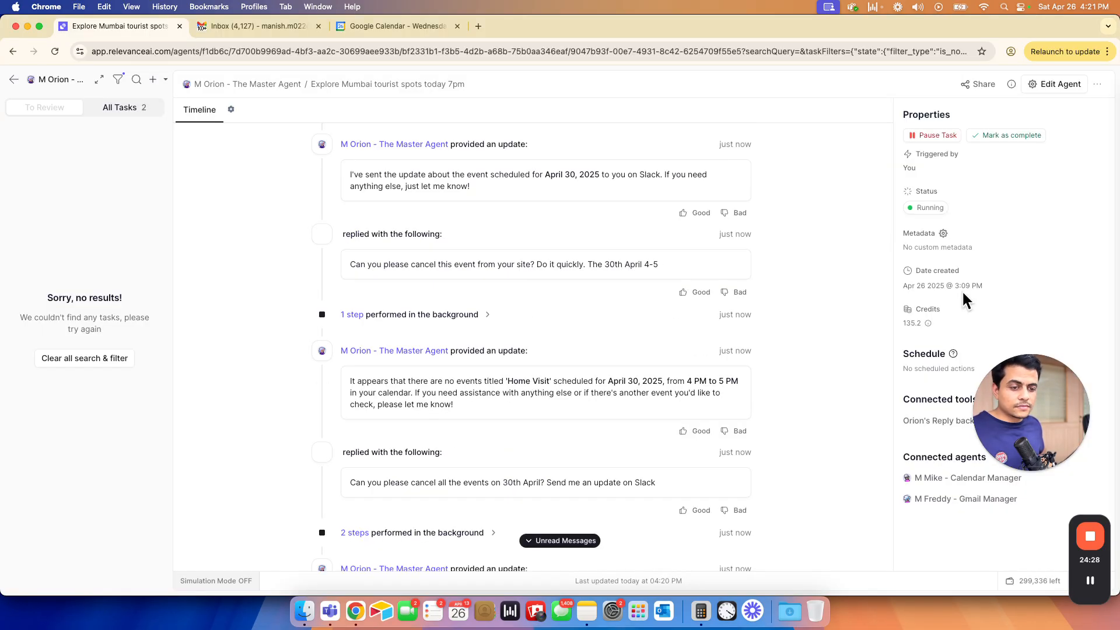
# - Review the Gmail Manager's Get Emails by Sender output listing the latest TDS emails, then return to Slack
pyautogui.scroll(-10, 785, 331)
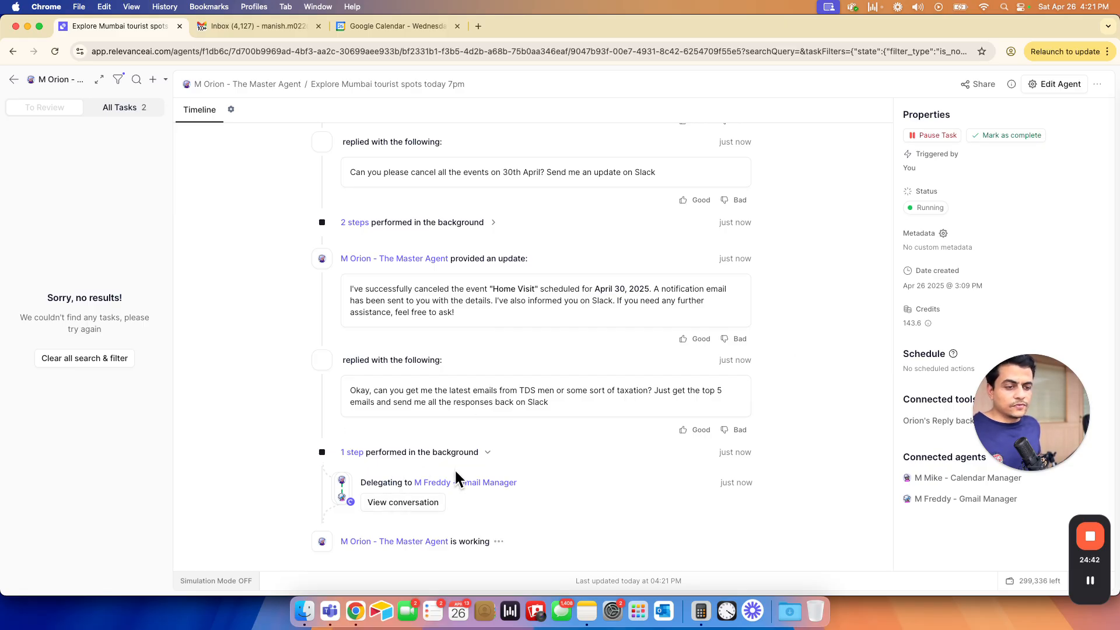
pyautogui.click(418, 516)
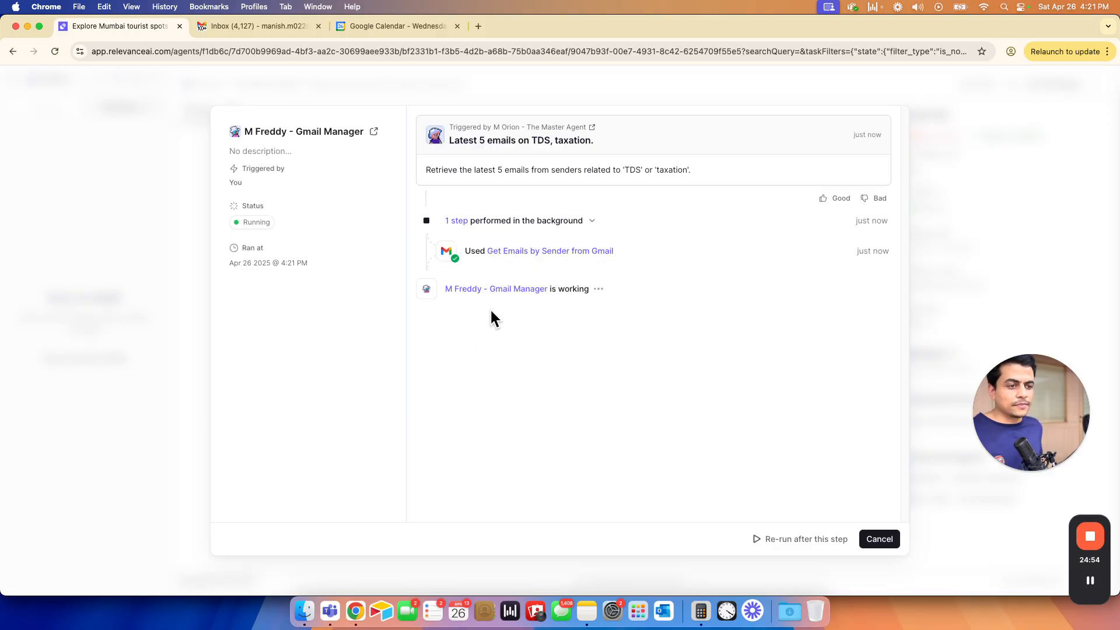
pyautogui.click(585, 254)
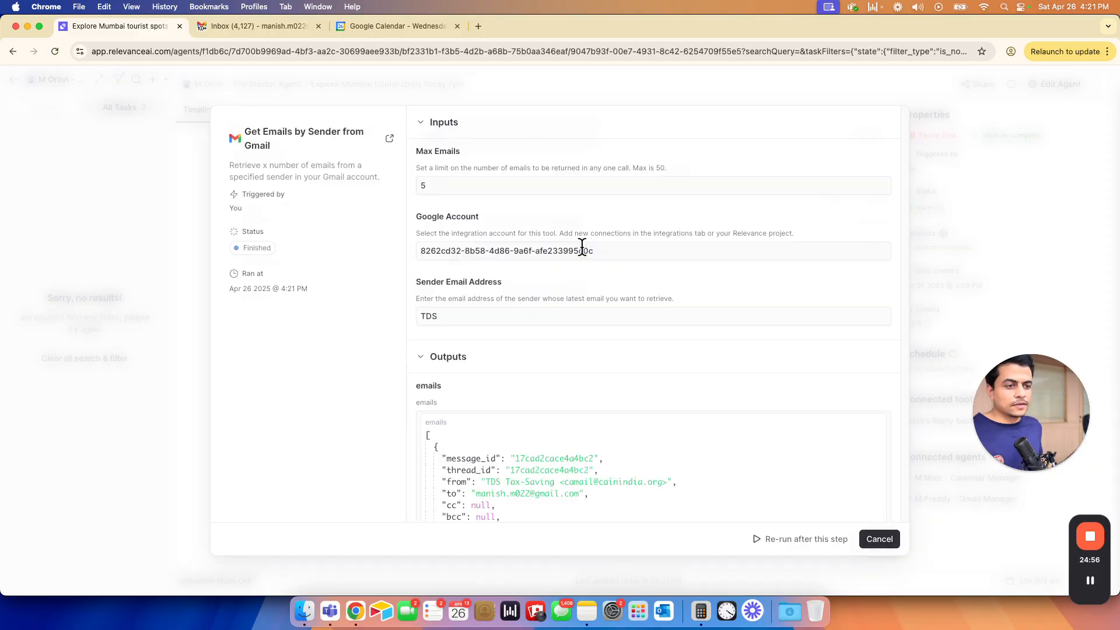
pyautogui.scroll(-10, 475, 400)
pyautogui.scroll(3, 476, 395)
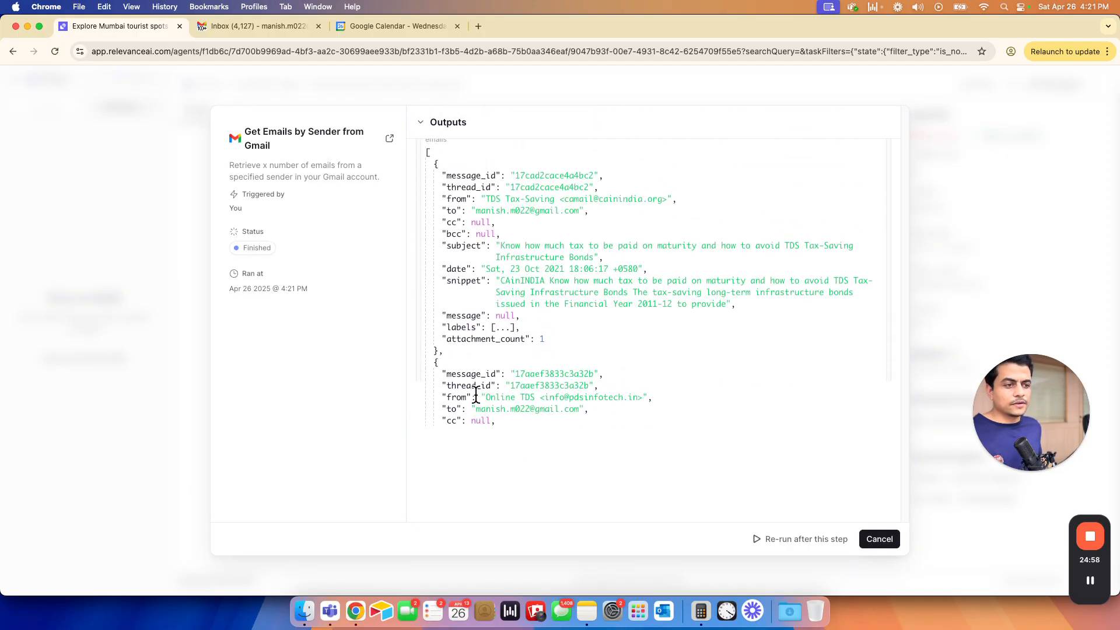
pyautogui.scroll(-2, 476, 395)
pyautogui.scroll(1, 476, 395)
pyautogui.scroll(-3, 476, 395)
pyautogui.scroll(7, 476, 395)
pyautogui.scroll(-3, 476, 395)
pyautogui.scroll(-10, 476, 396)
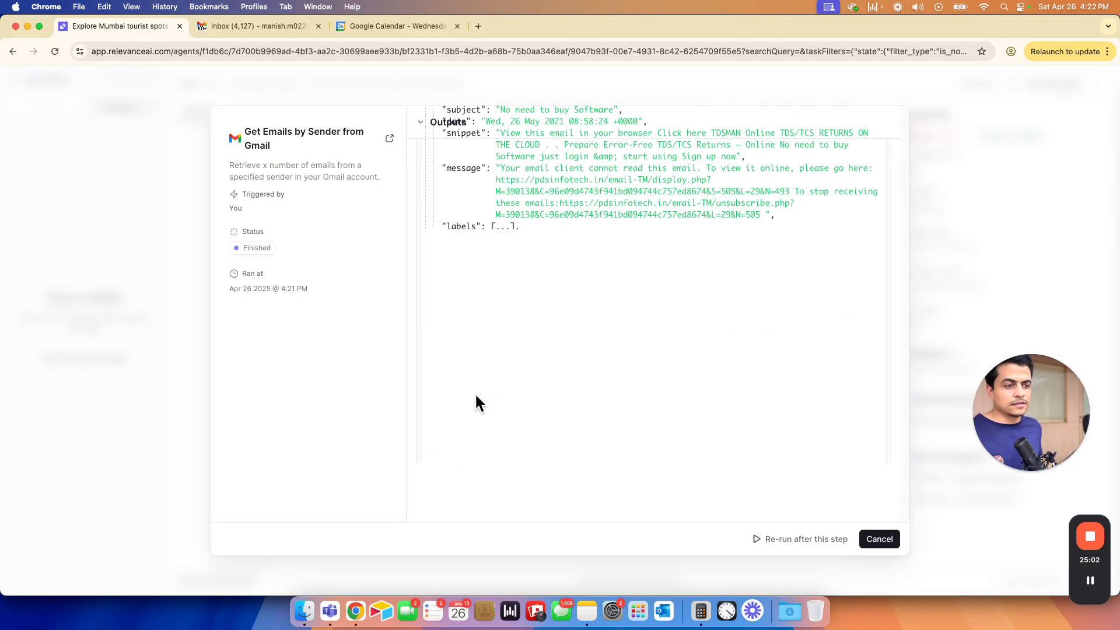
pyautogui.scroll(15, 477, 396)
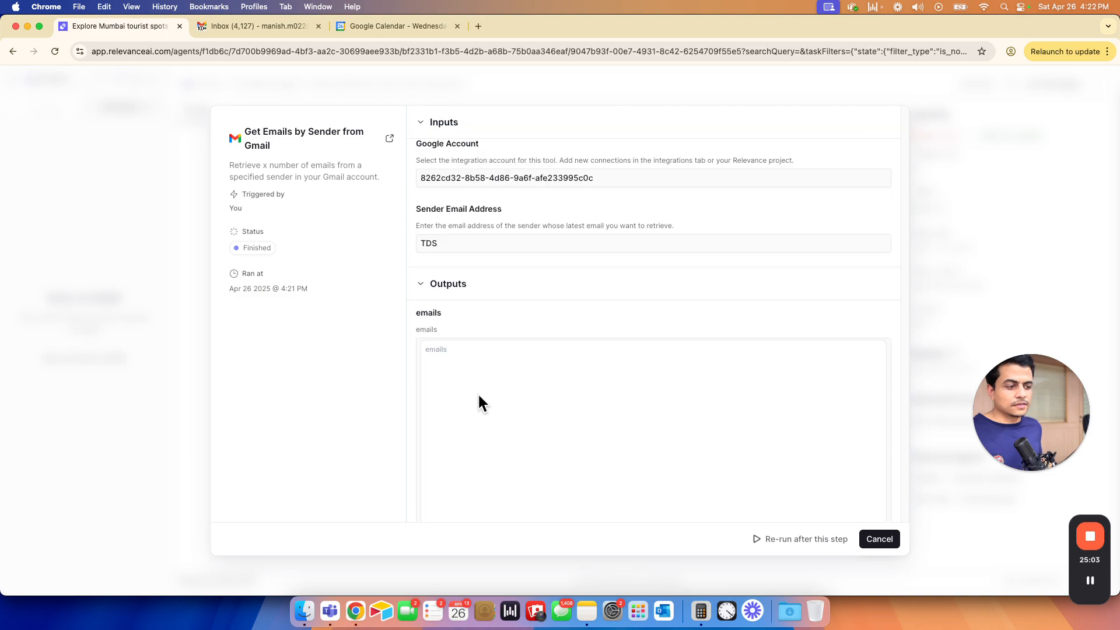
pyautogui.click(897, 544)
pyautogui.press('super+grave')
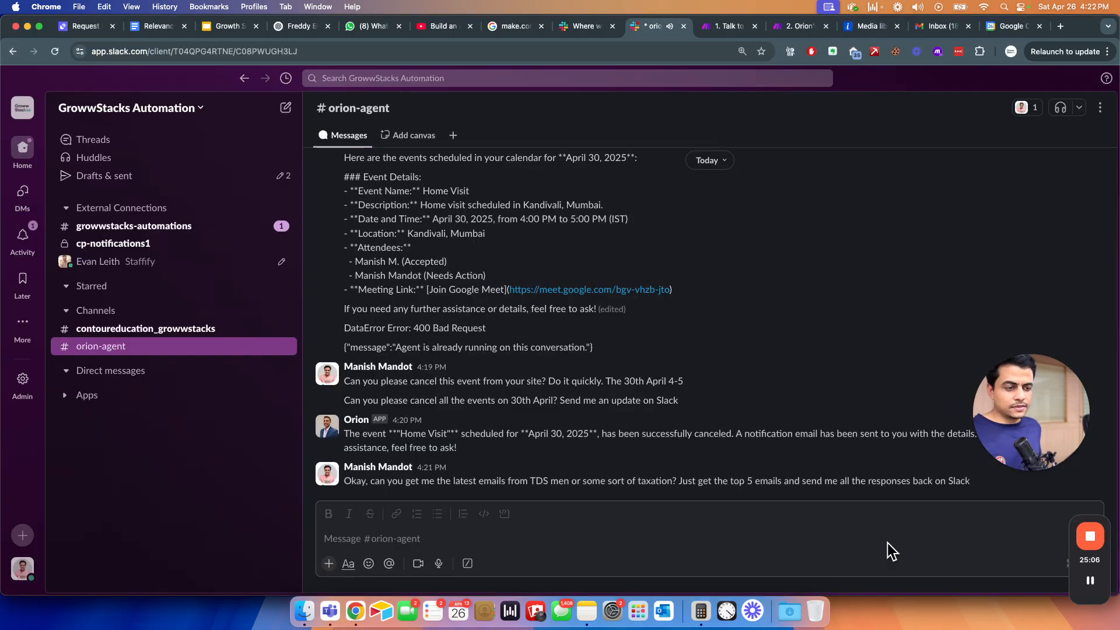
pyautogui.scroll(5, 699, 433)
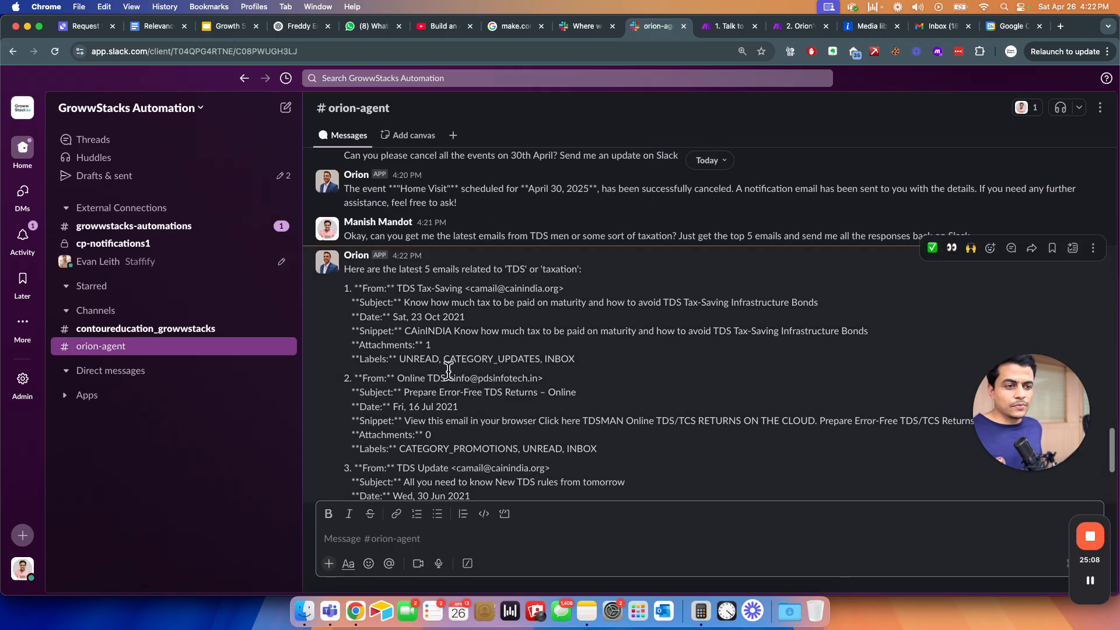
pyautogui.moveTo(349, 288); pyautogui.dragTo(499, 363)
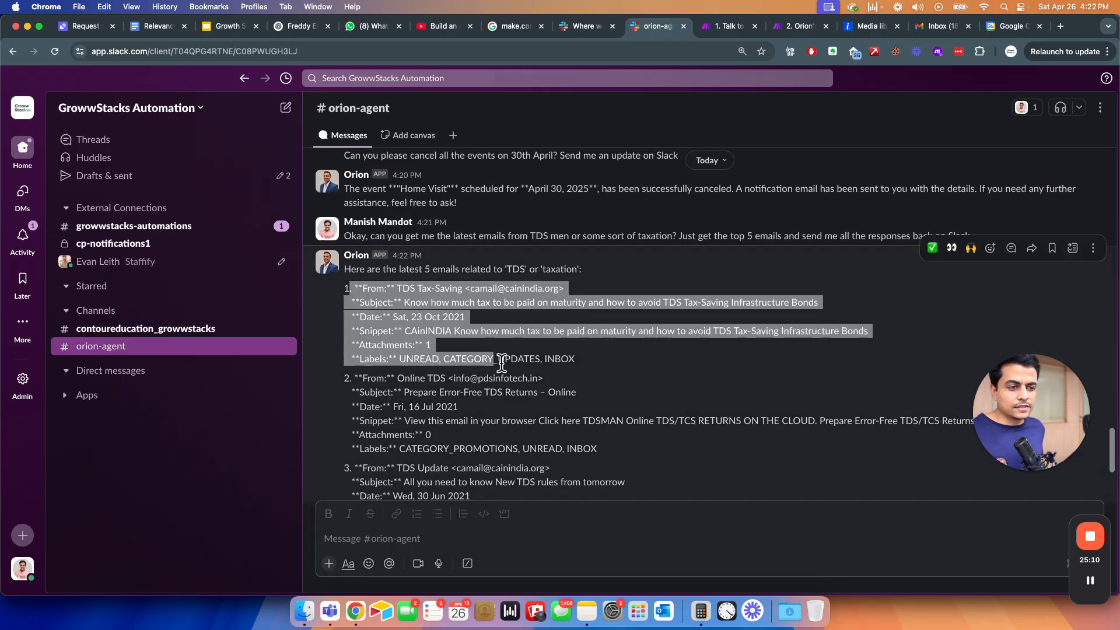
pyautogui.click(581, 379)
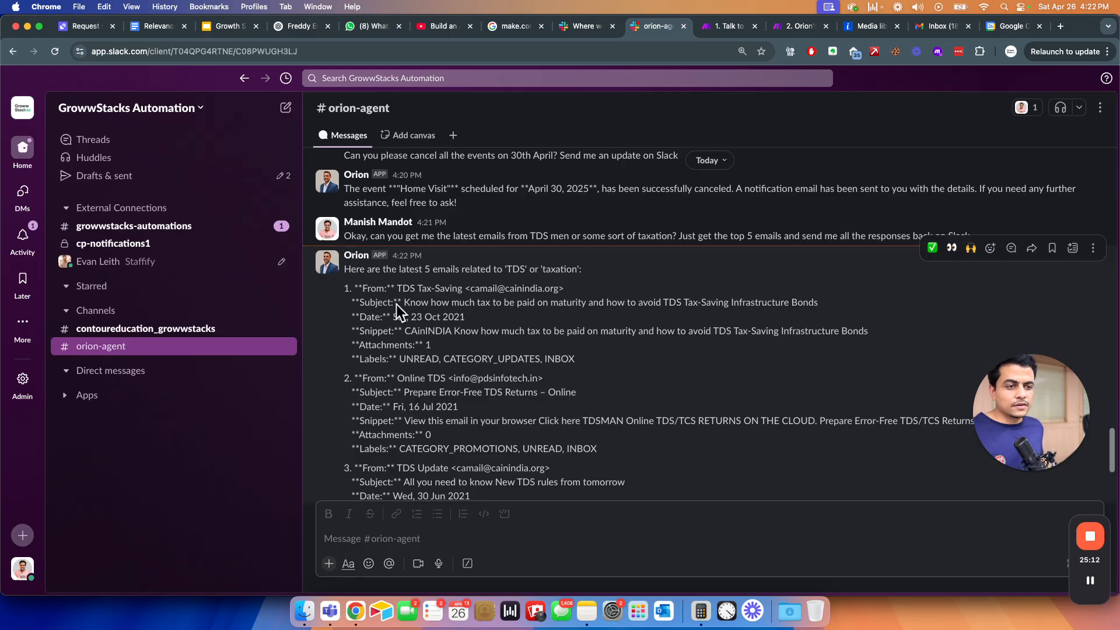
# - Send Orion a follow-up about the reply to the first CAinINDIA email
pyautogui.click(411, 540)
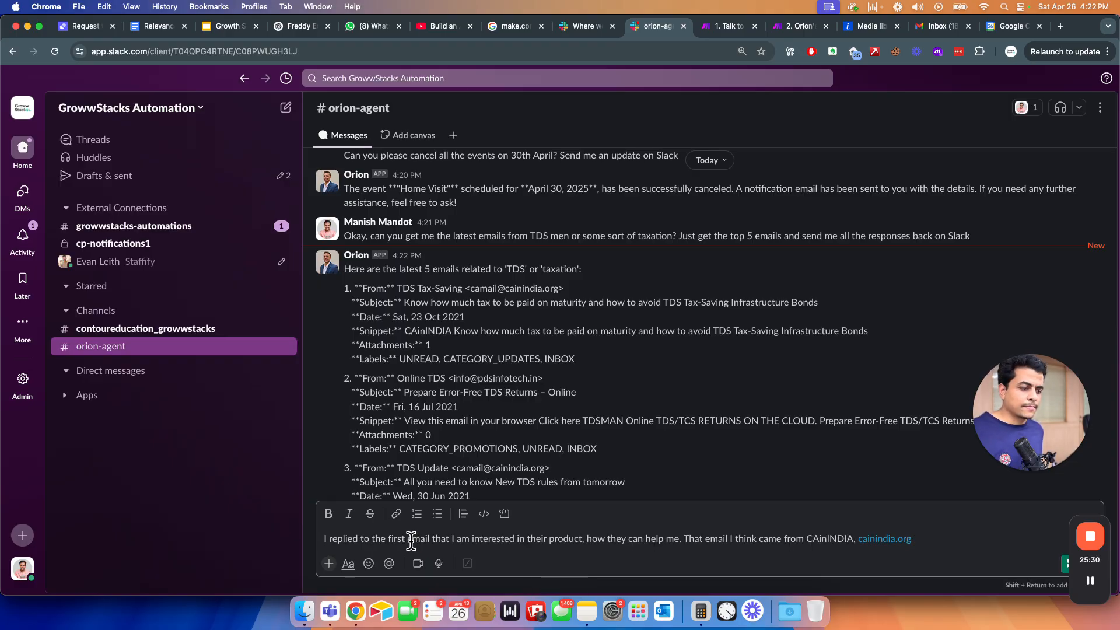
pyautogui.press('Return')
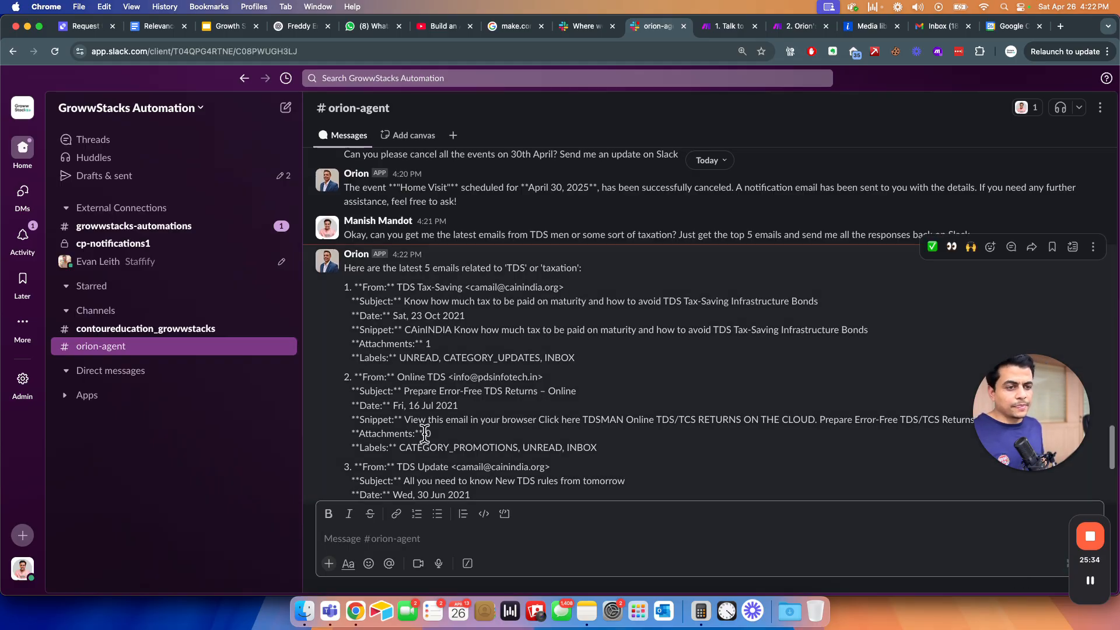
pyautogui.scroll(-5, 490, 473)
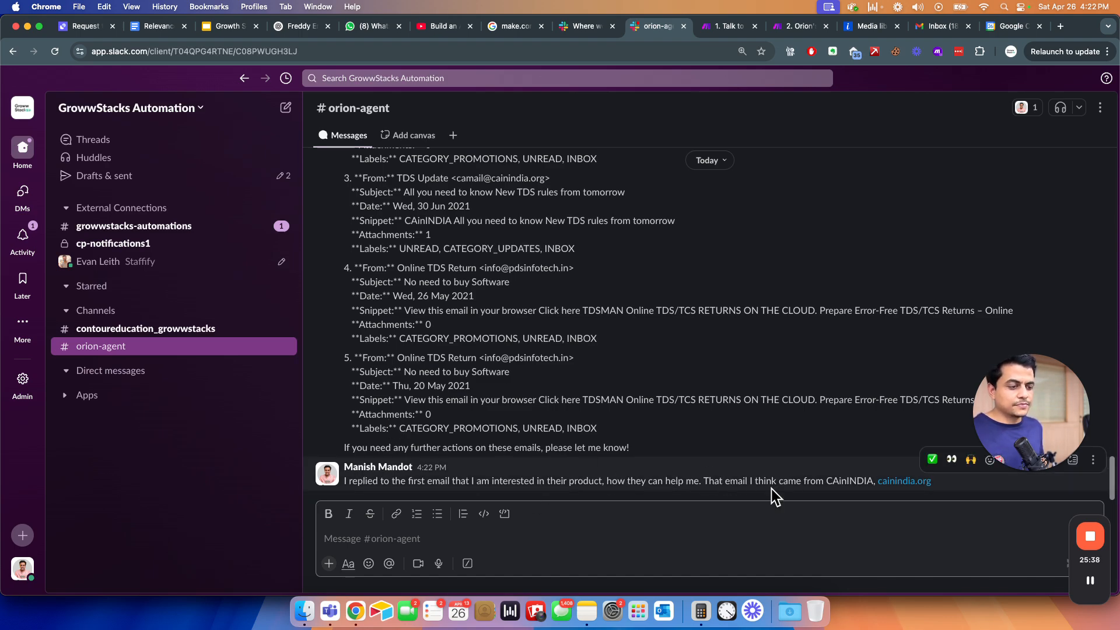
pyautogui.press('super+grave')
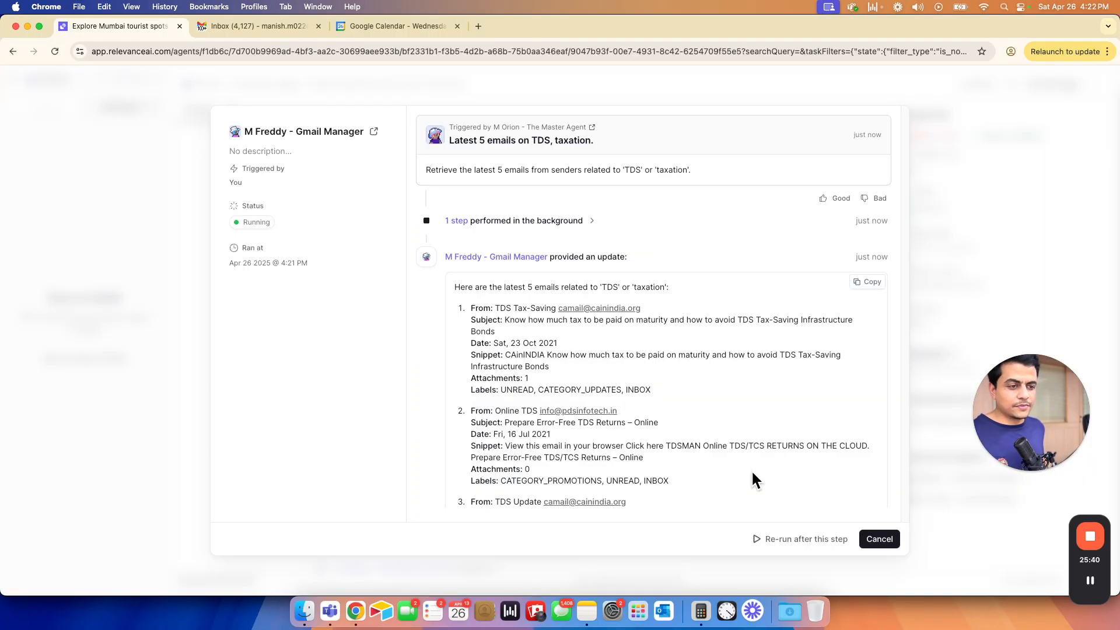
# - Close the earlier Gmail Manager view and open its new delegated conversation about CAinINDIA
pyautogui.click(885, 538)
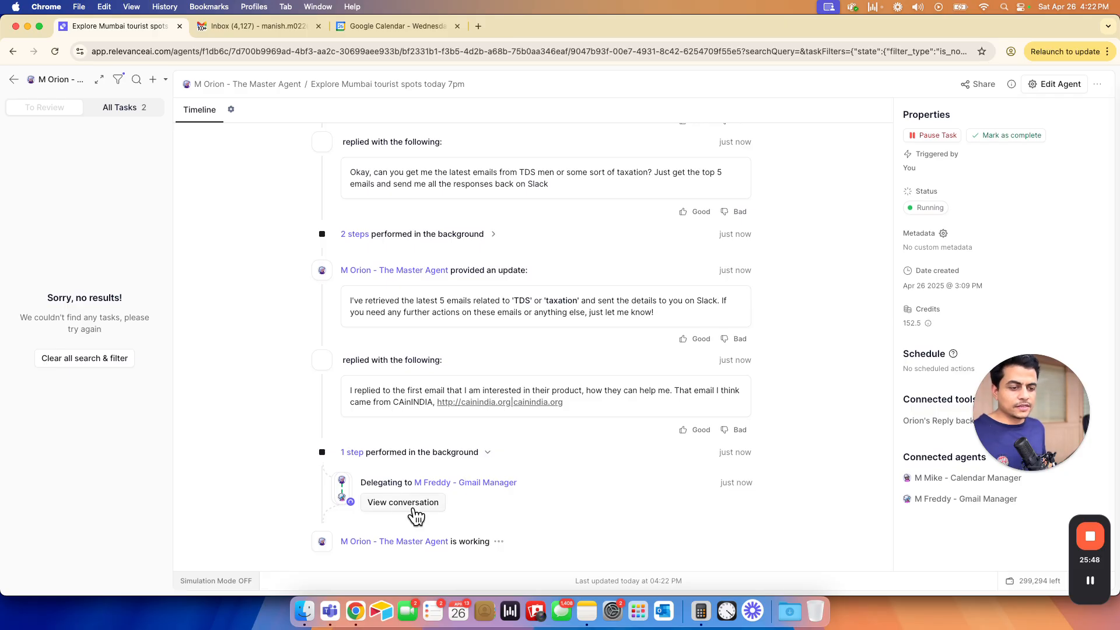
pyautogui.click(374, 501)
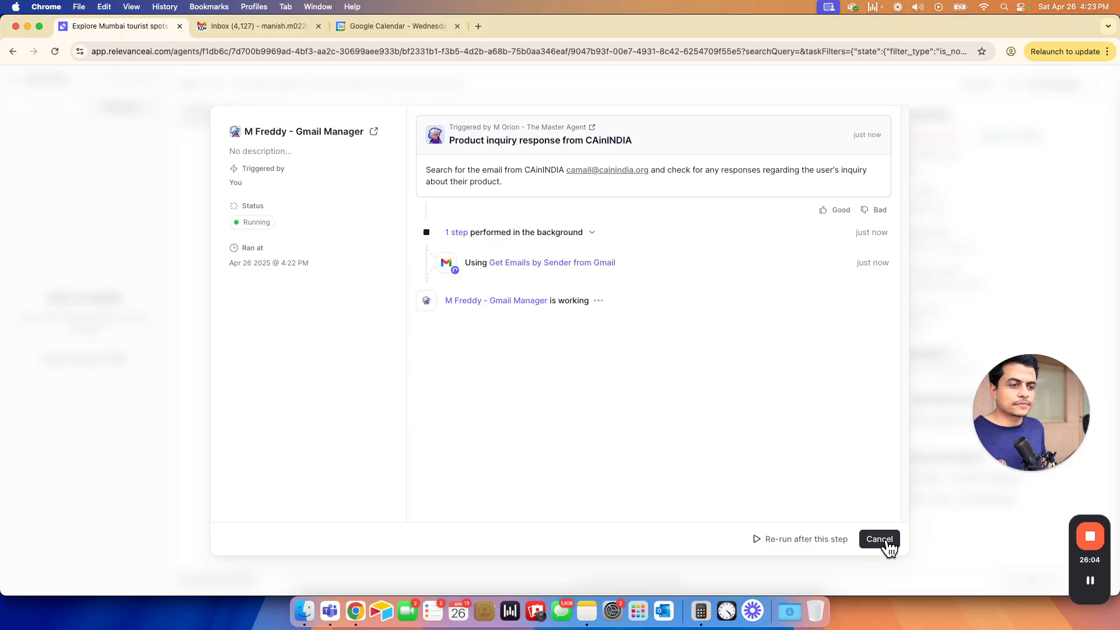
# - Inspect the Get Emails by Sender step's inputs: up to 50 emails from CAinINDIA
pyautogui.press('super+grave')
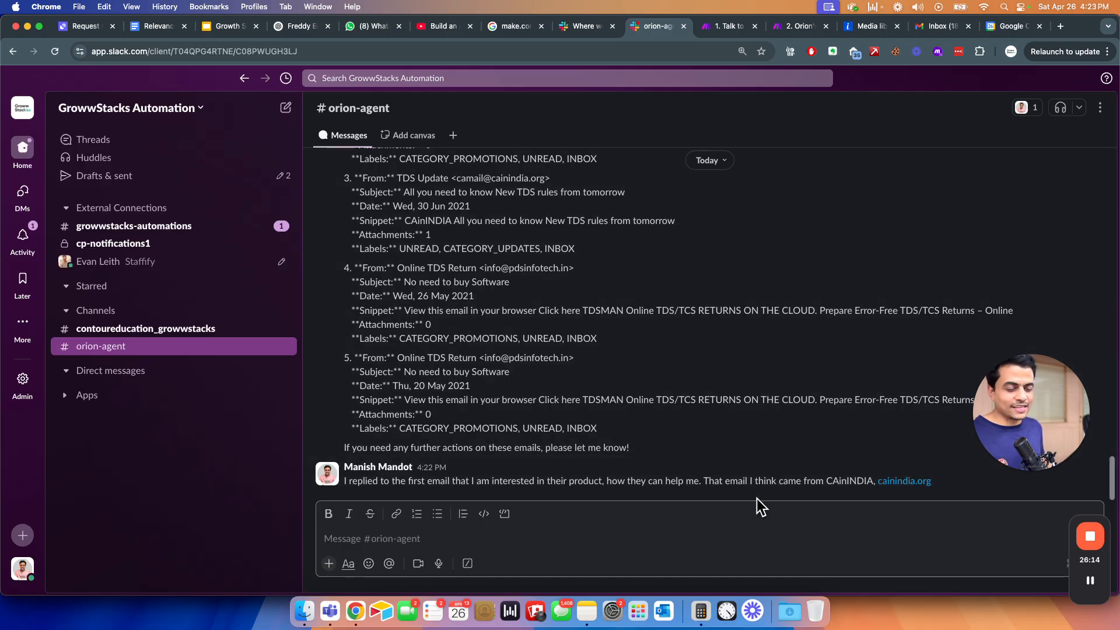
pyautogui.press('super+grave')
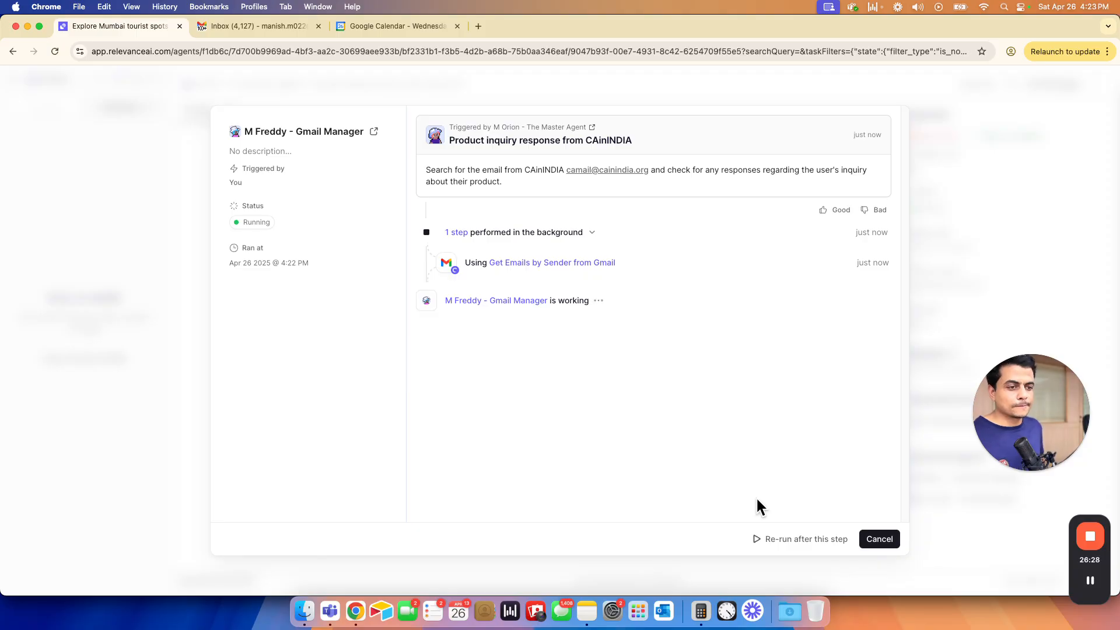
pyautogui.click(541, 264)
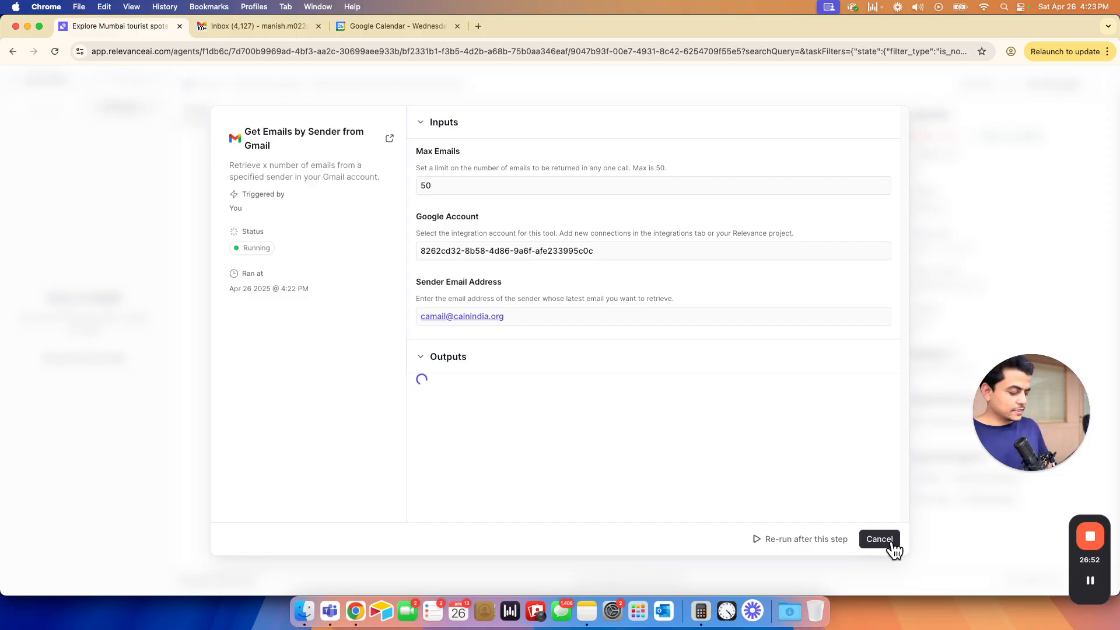
pyautogui.press('super+grave')
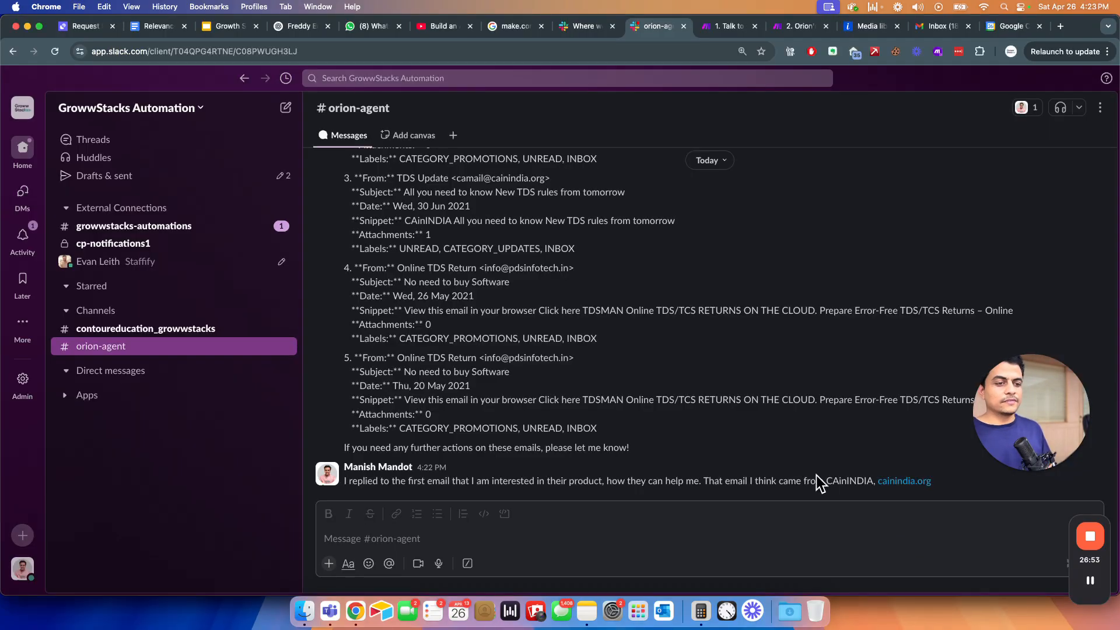
# - Change the Make HTTP module's request content to end with 'Send me the outcome on Slack'
pyautogui.hotkey('ctrl', 'Tab')
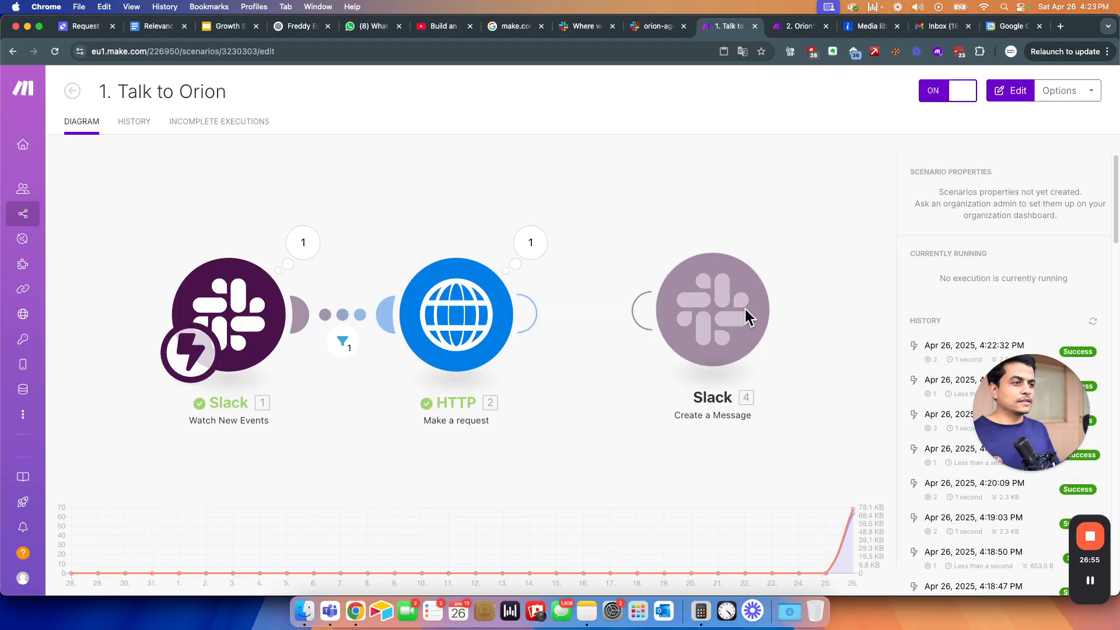
pyautogui.click(474, 315)
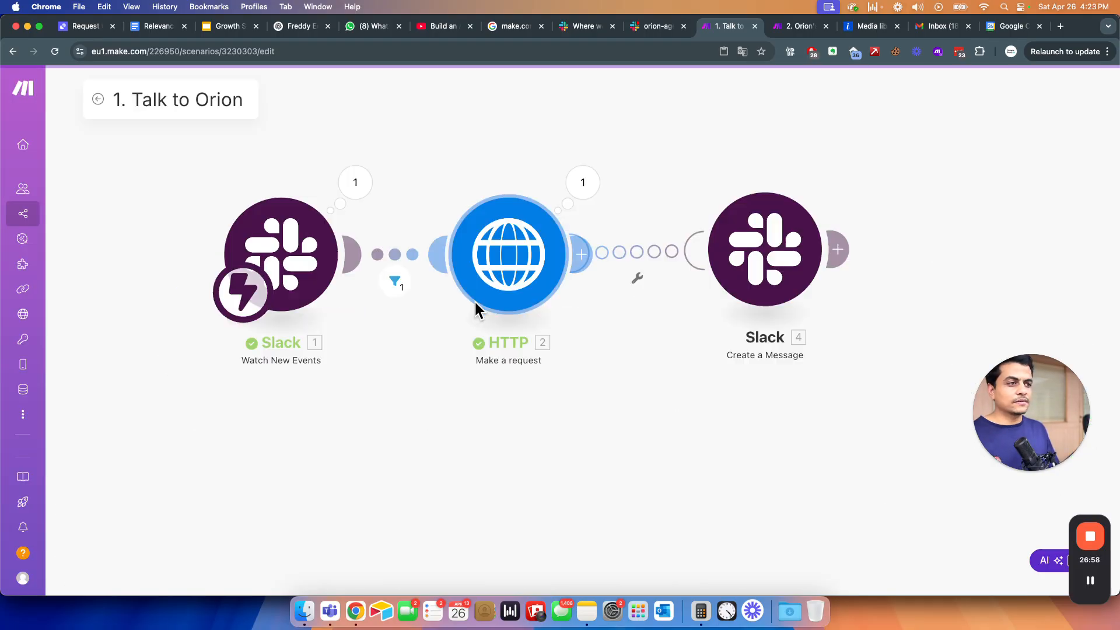
pyautogui.scroll(-10, 590, 353)
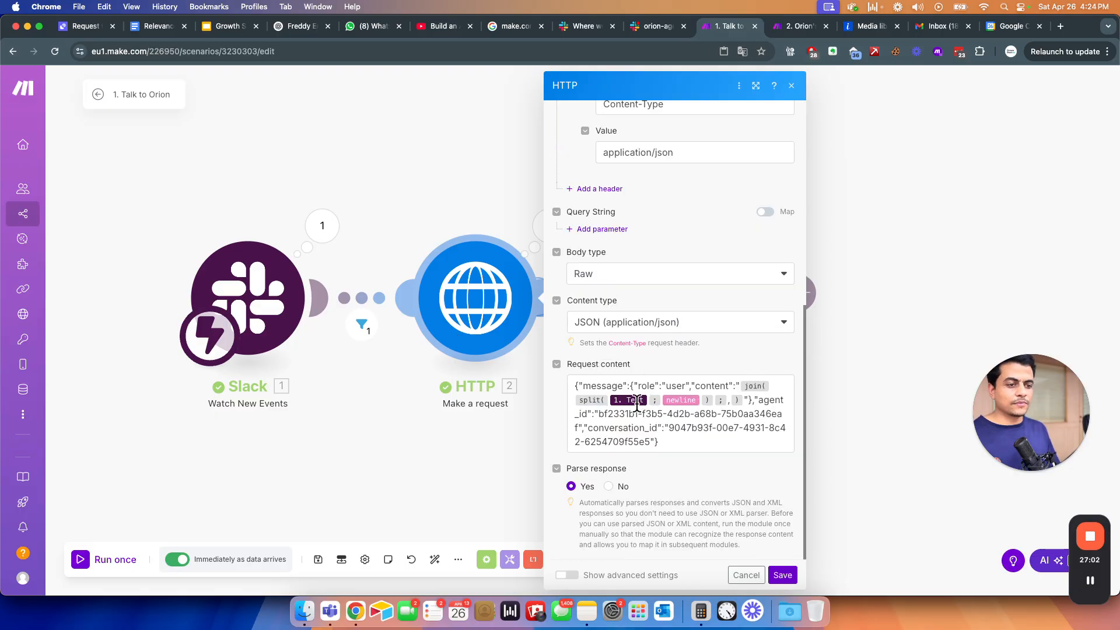
pyautogui.click(774, 374)
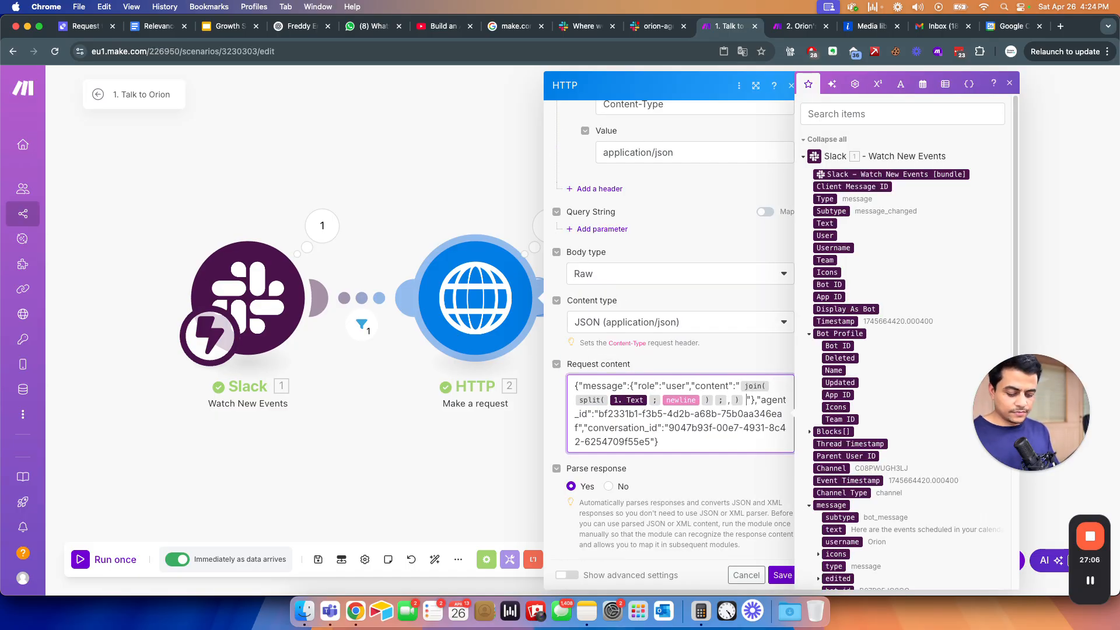
pyautogui.write('Send me the ')
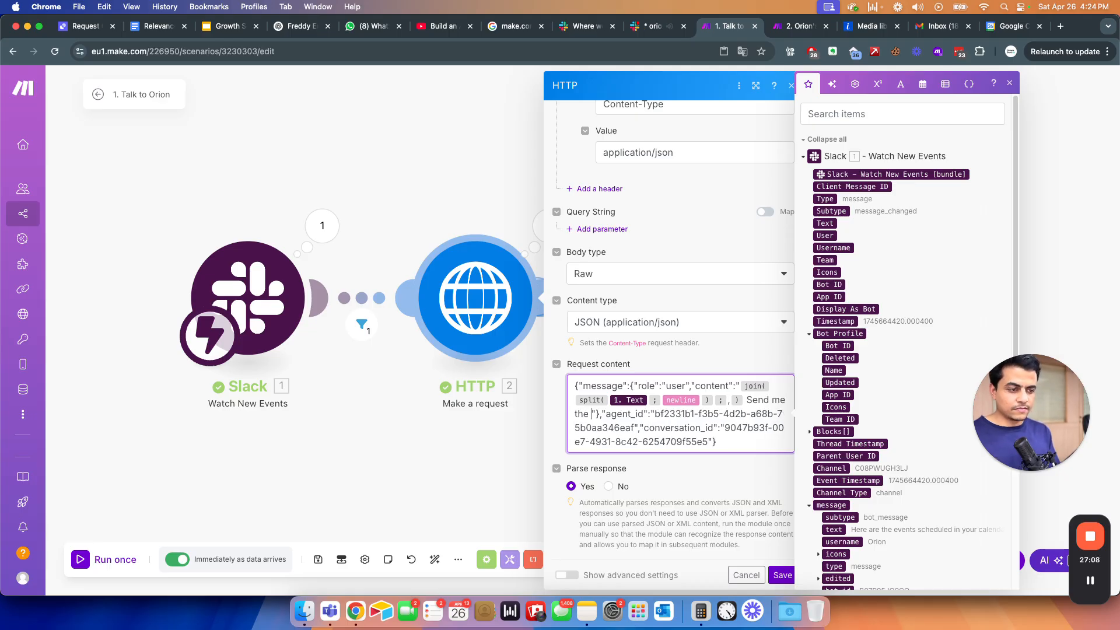
pyautogui.write('output')
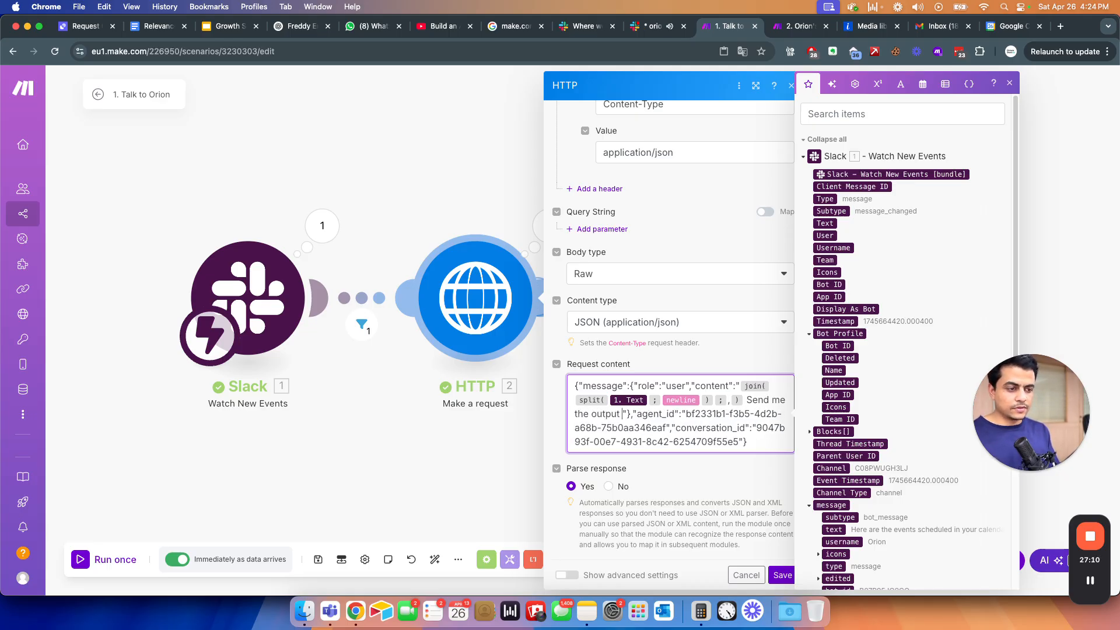
pyautogui.write(' on Slack')
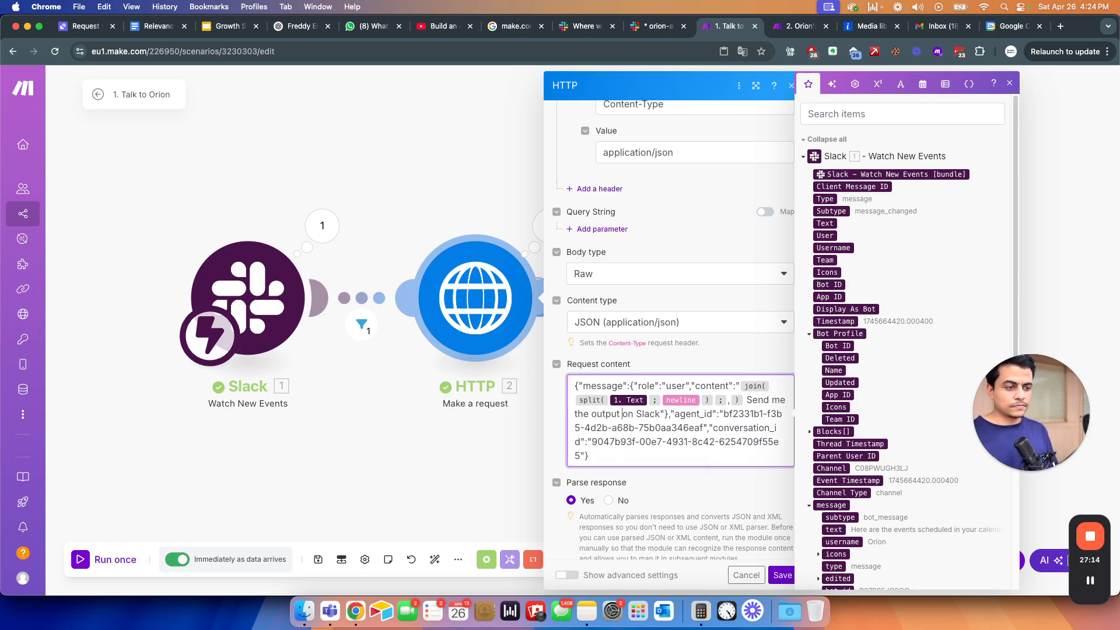
pyautogui.press('BackSpace')
pyautogui.press('BackSpace')
pyautogui.press('BackSpace')
pyautogui.write('ome')
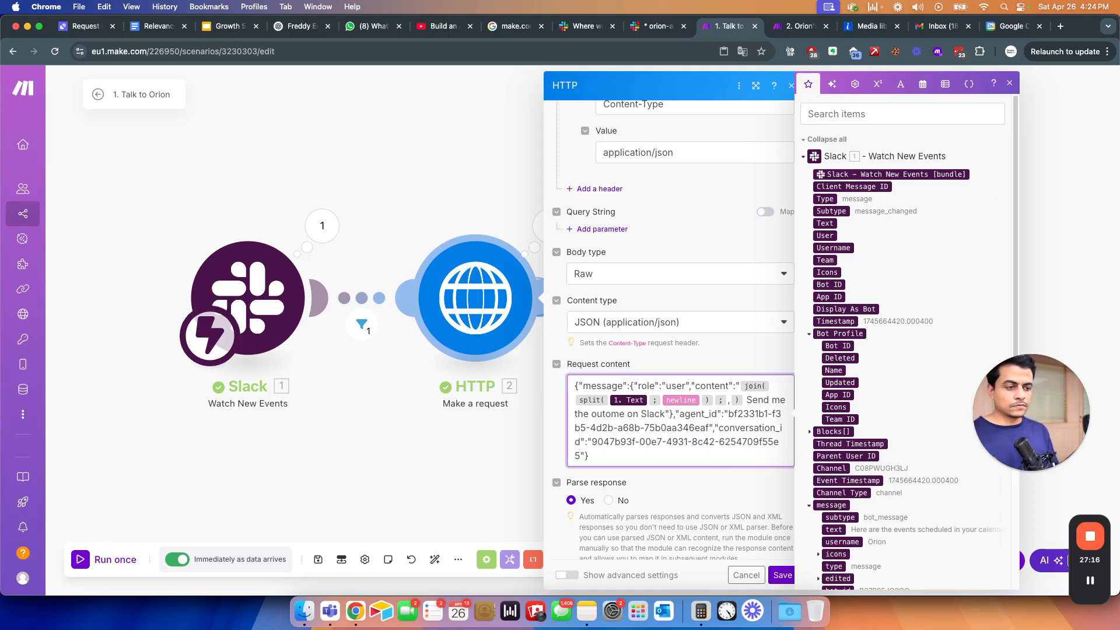
pyautogui.write('c')
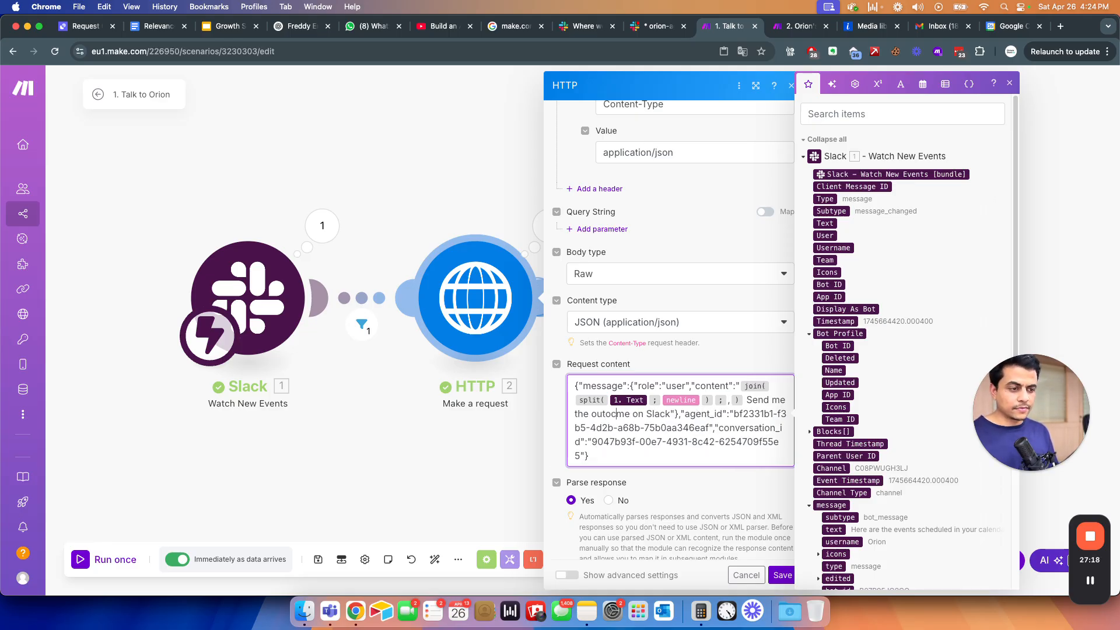
pyautogui.press('BackSpace')
pyautogui.write('o')
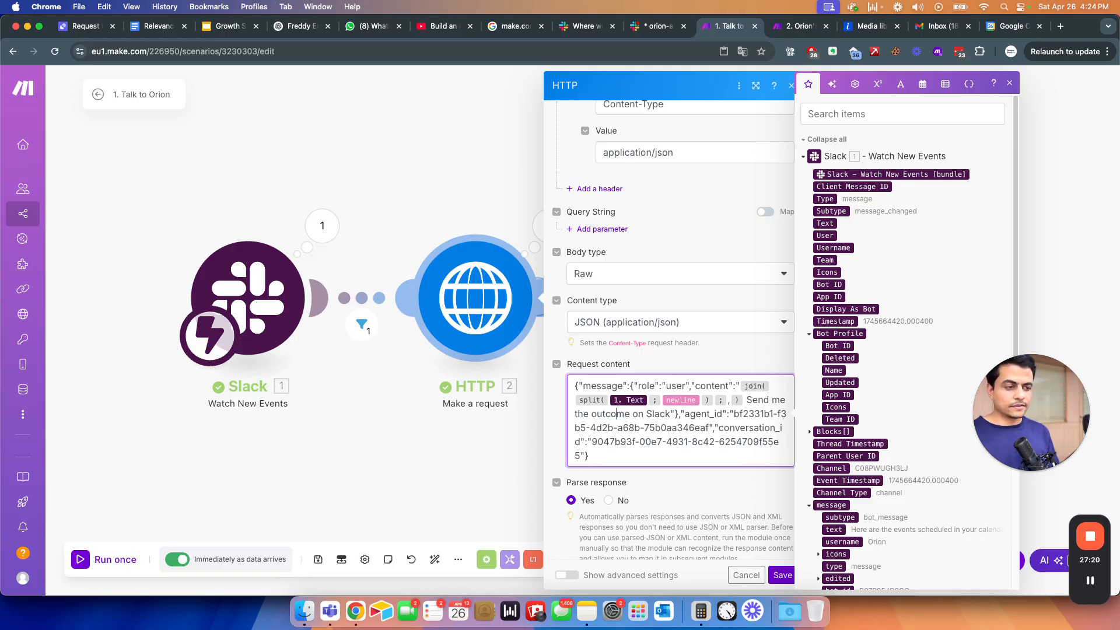
pyautogui.click(778, 577)
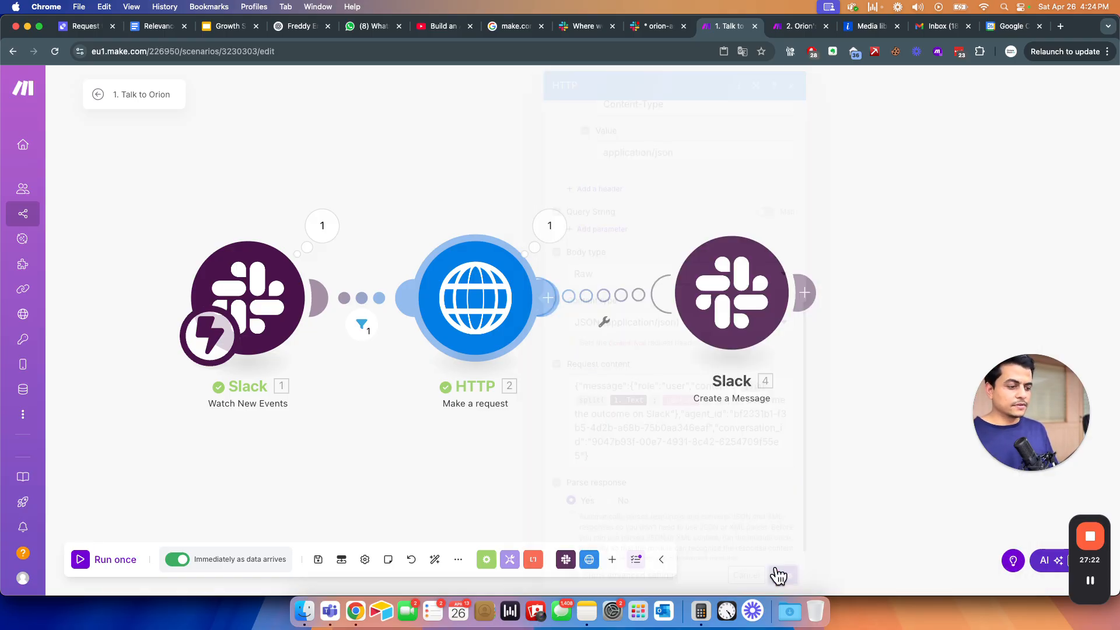
# - Save the changes to the Talk to Orion scenario
pyautogui.click(96, 93)
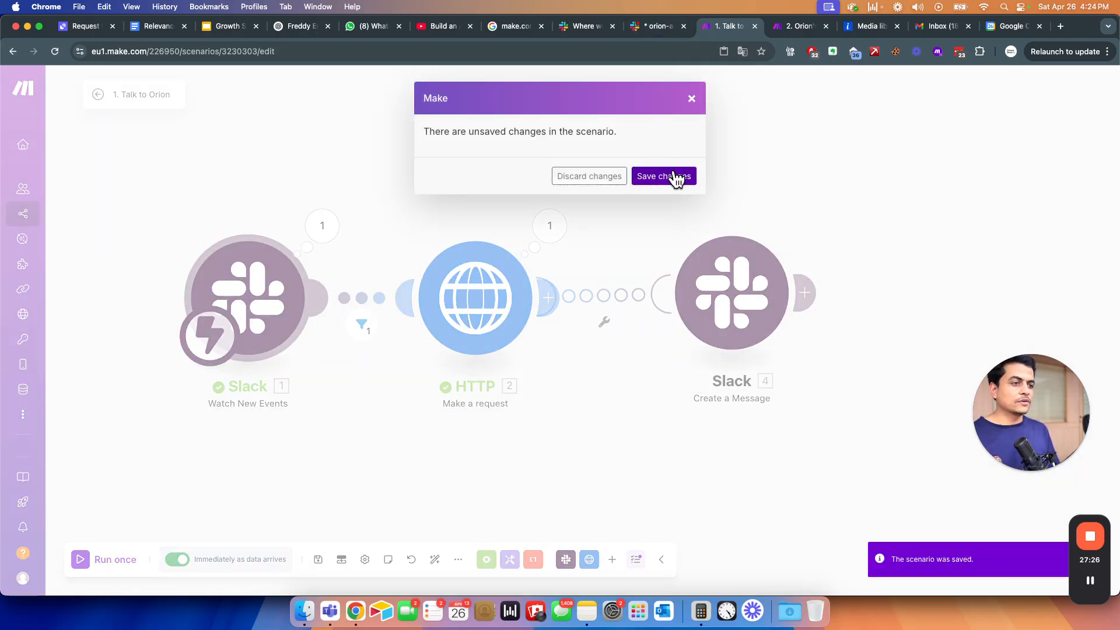
pyautogui.click(670, 176)
pyautogui.click(652, 26)
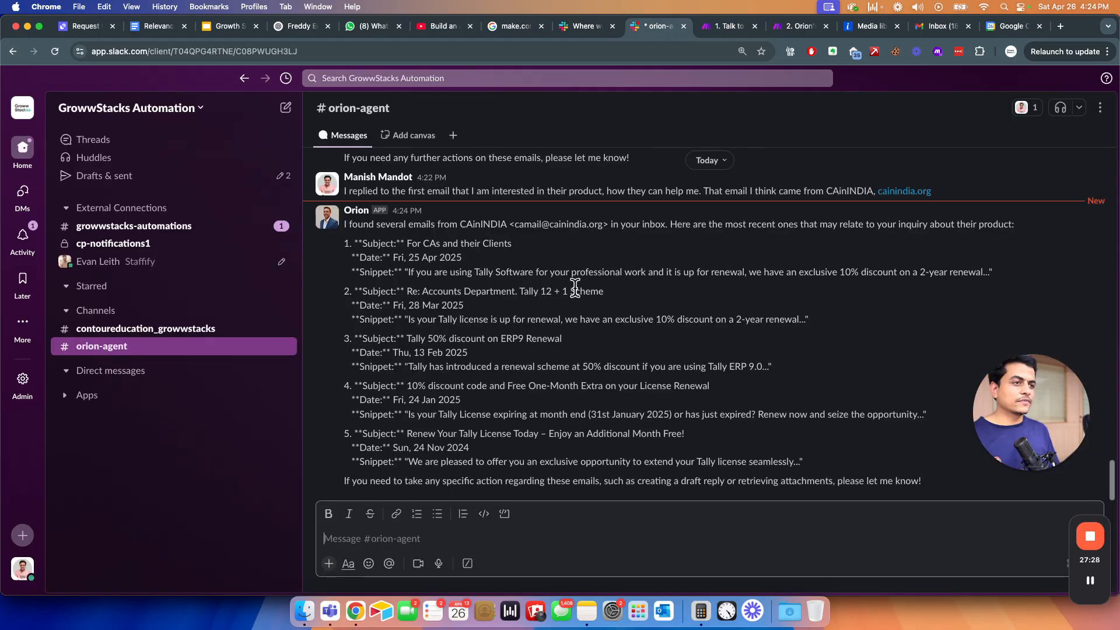
# - Review Orion's list of CAinINDIA emails, noting the first email's subject and date
pyautogui.moveTo(415, 224); pyautogui.dragTo(604, 390)
pyautogui.click(604, 387)
pyautogui.moveTo(655, 227); pyautogui.dragTo(716, 266)
pyautogui.click(718, 265)
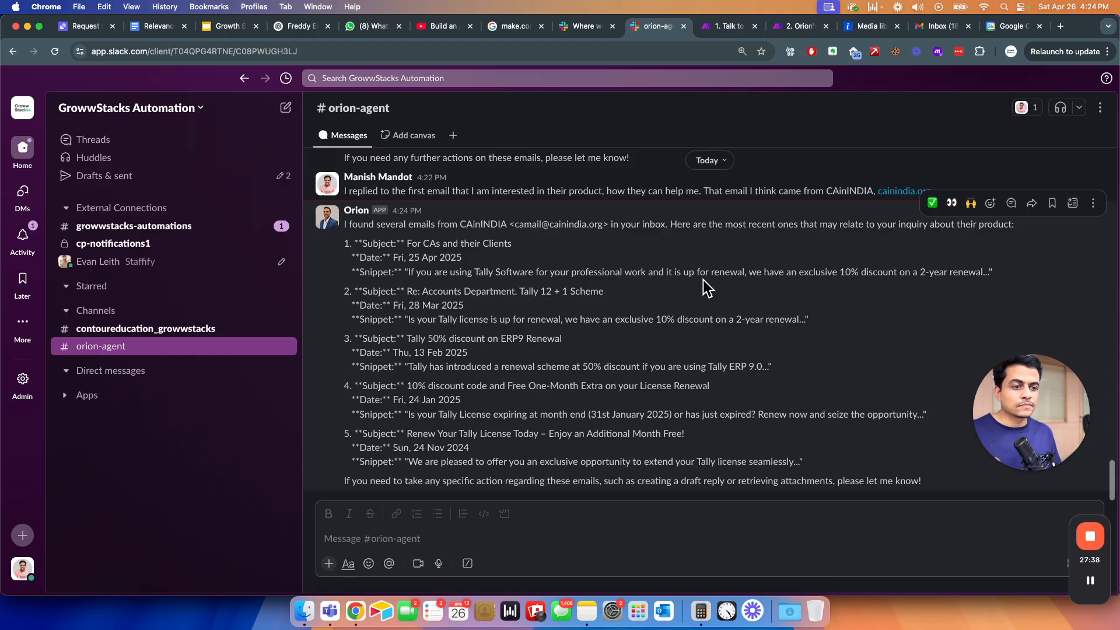
# - Post 'Okay, reply the first one which came on 25th April 2025' to Orion
pyautogui.click(392, 537)
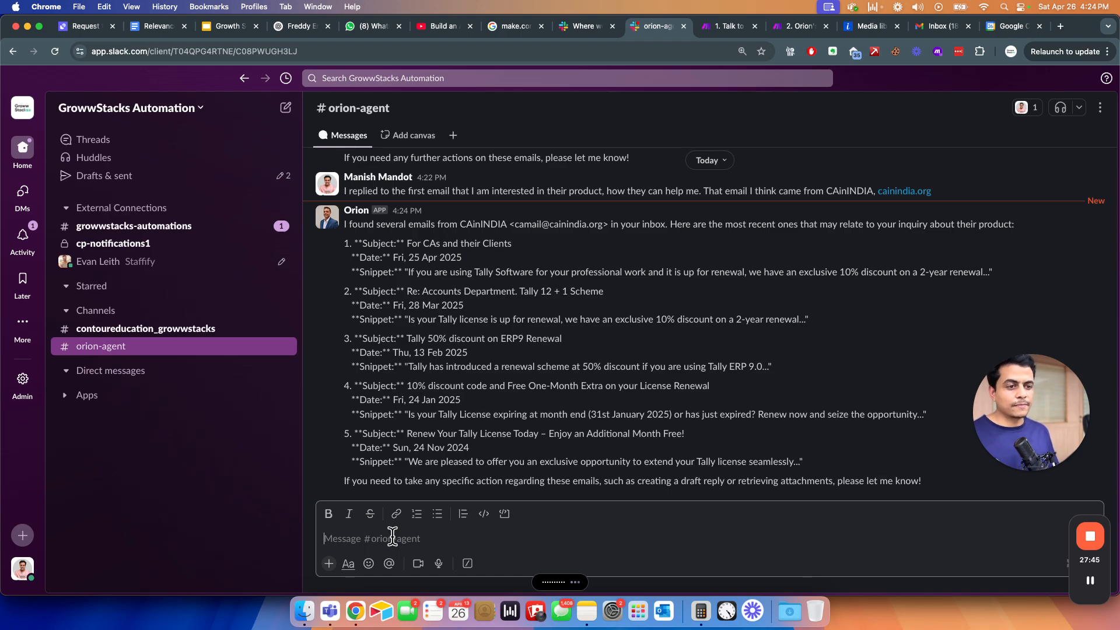
pyautogui.write('Okay, reply the first one which came on 25th April 2025')
pyautogui.press('Return')
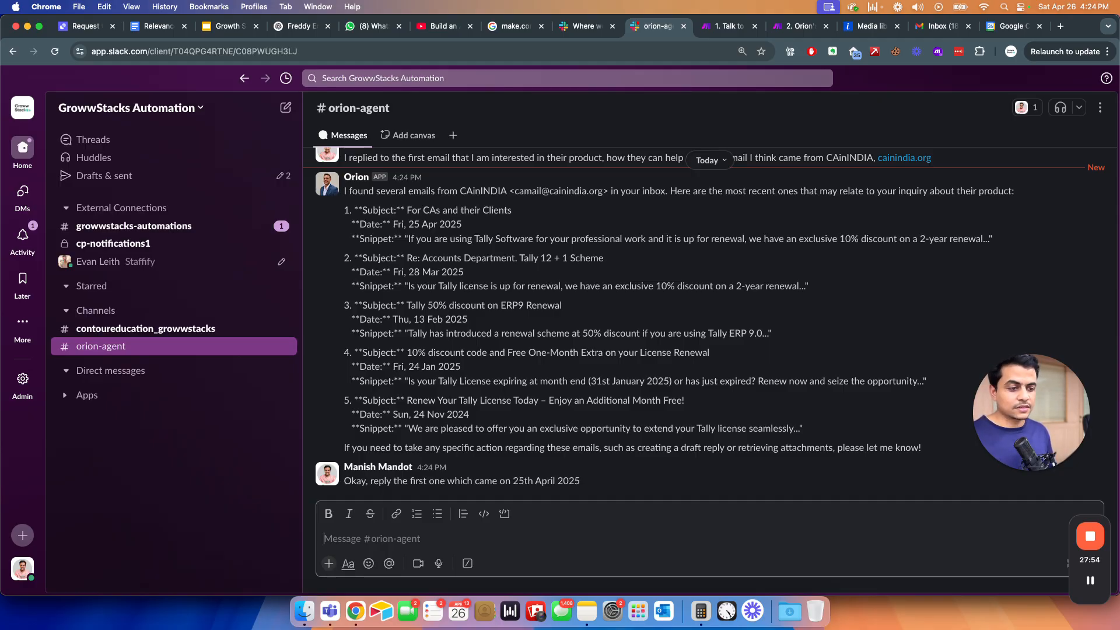
pyautogui.moveTo(352, 481); pyautogui.dragTo(589, 484)
pyautogui.click(580, 481)
pyautogui.press('super+grave')
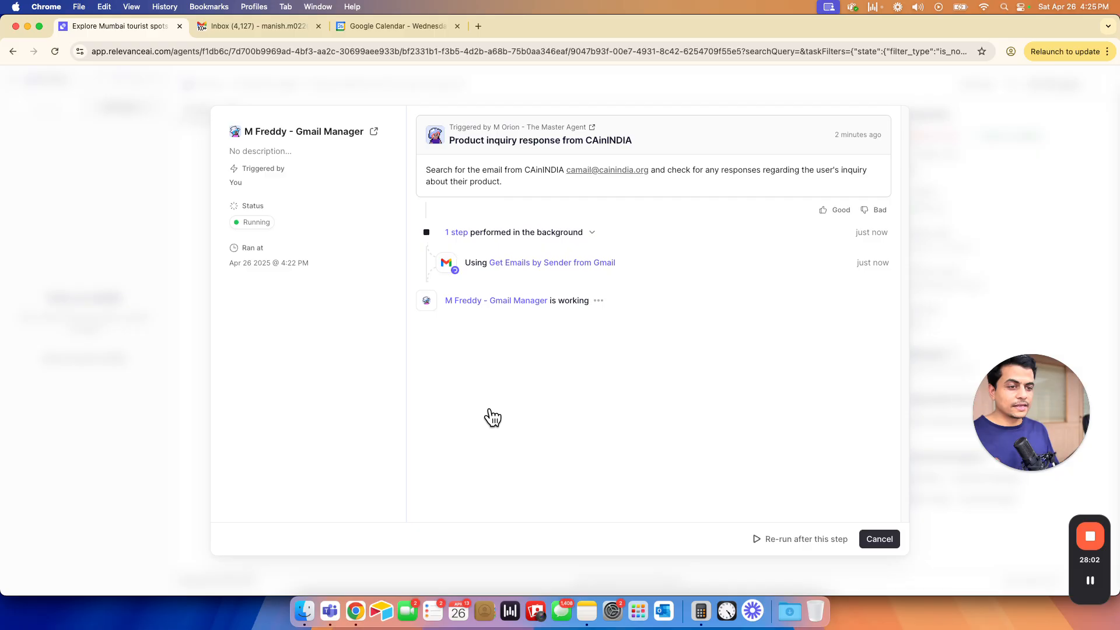
# - Check Orion's timeline for the reply request ending 'Send me the outcome on Slack', delegated to Gmail Manager
pyautogui.press('Escape')
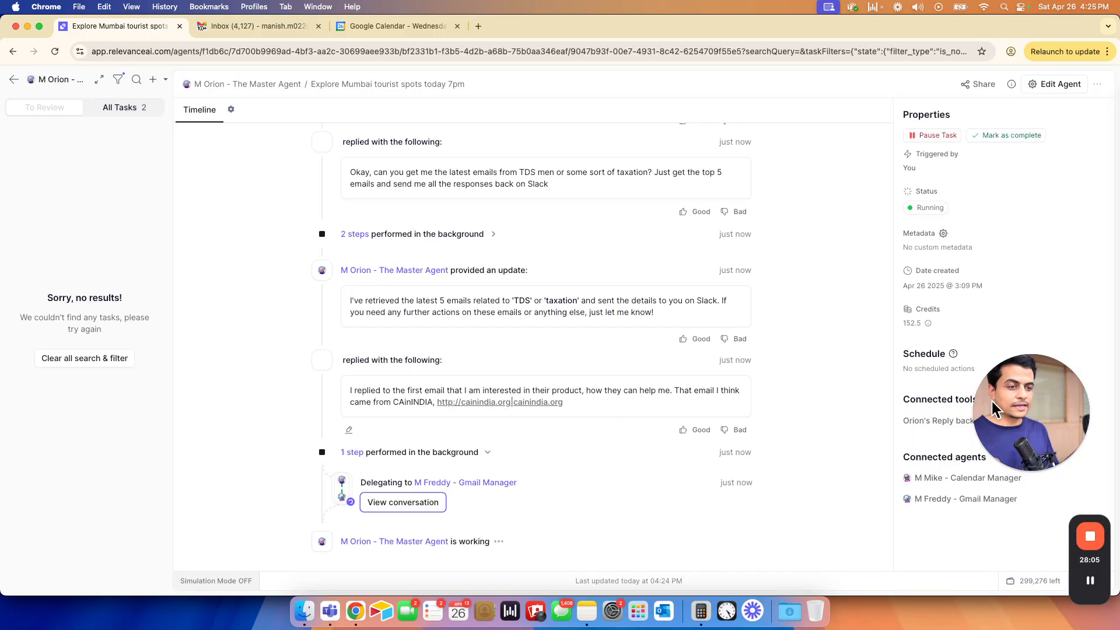
pyautogui.moveTo(1008, 413); pyautogui.dragTo(986, 370)
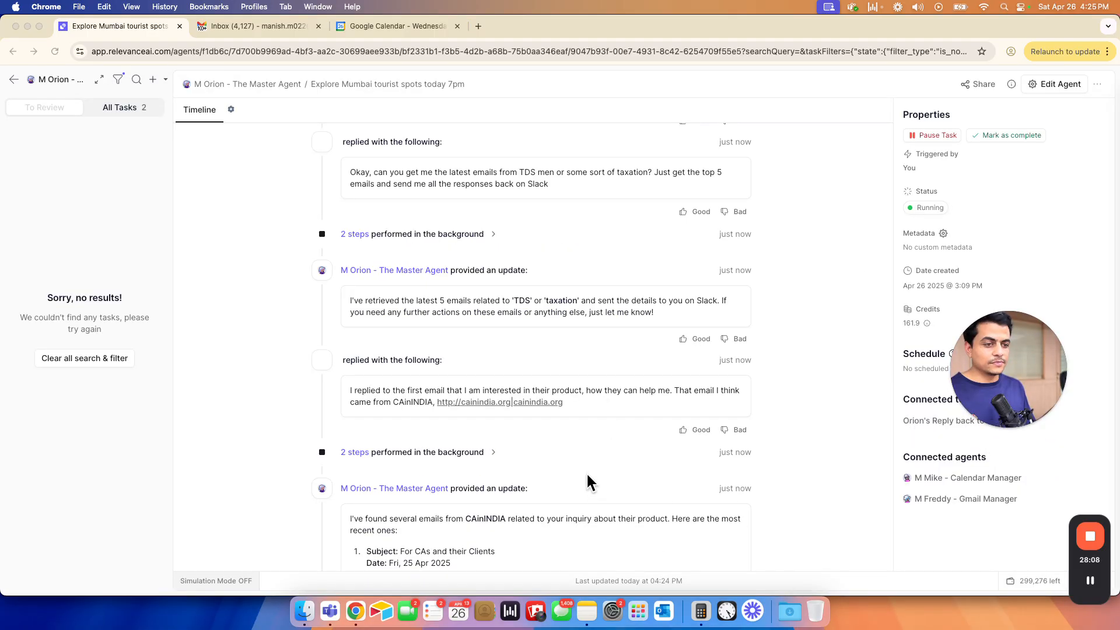
pyautogui.scroll(-8, 585, 467)
pyautogui.scroll(-1, 585, 466)
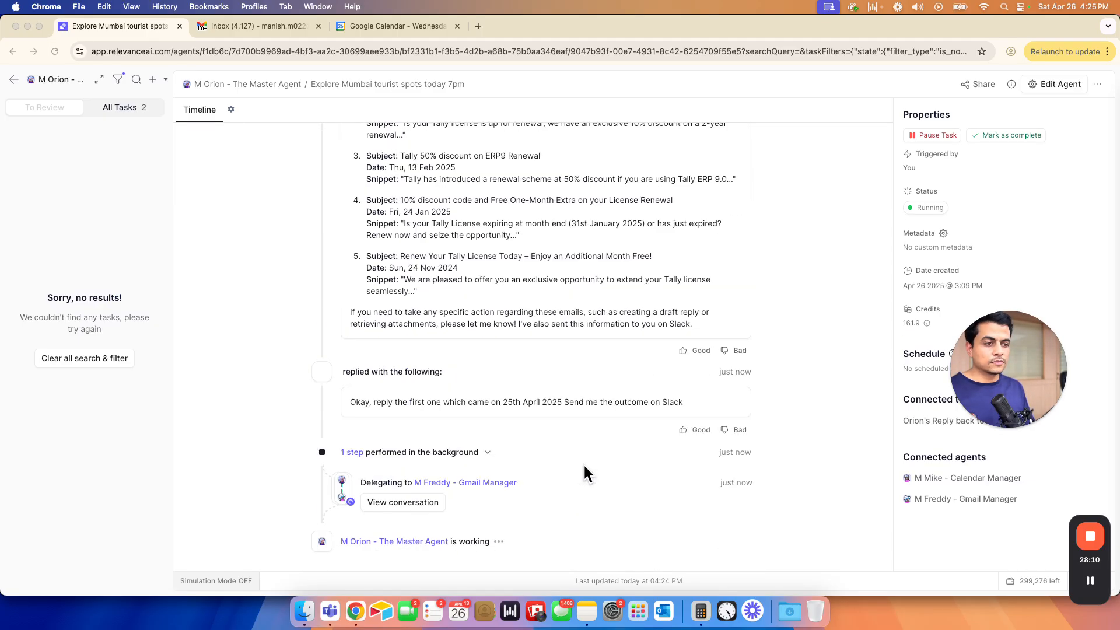
pyautogui.click(684, 401)
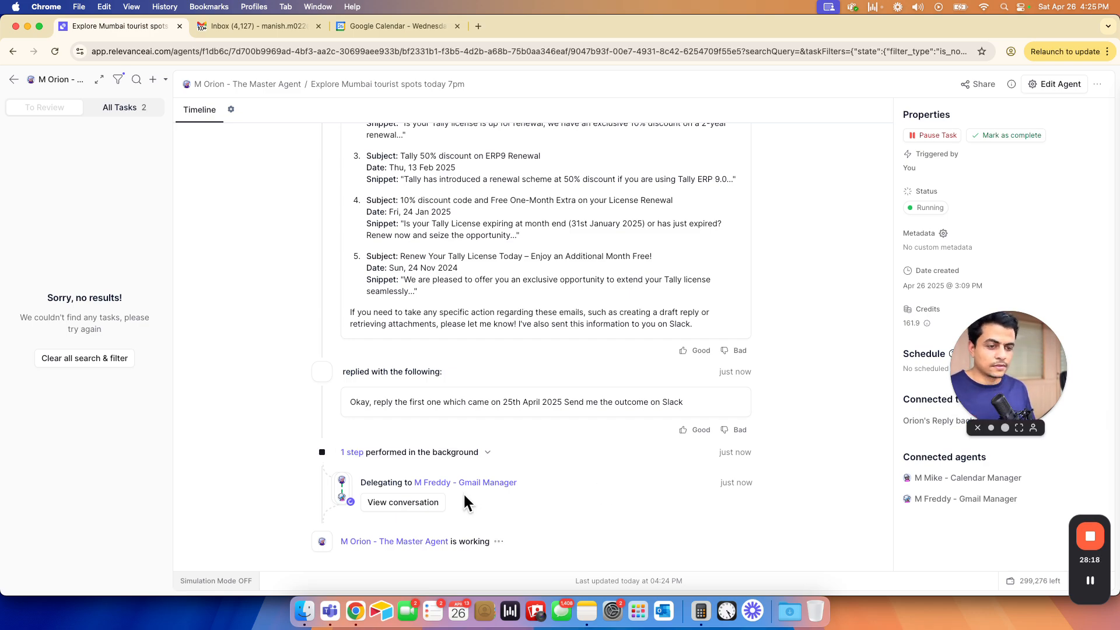
pyautogui.moveTo(564, 402); pyautogui.dragTo(689, 402)
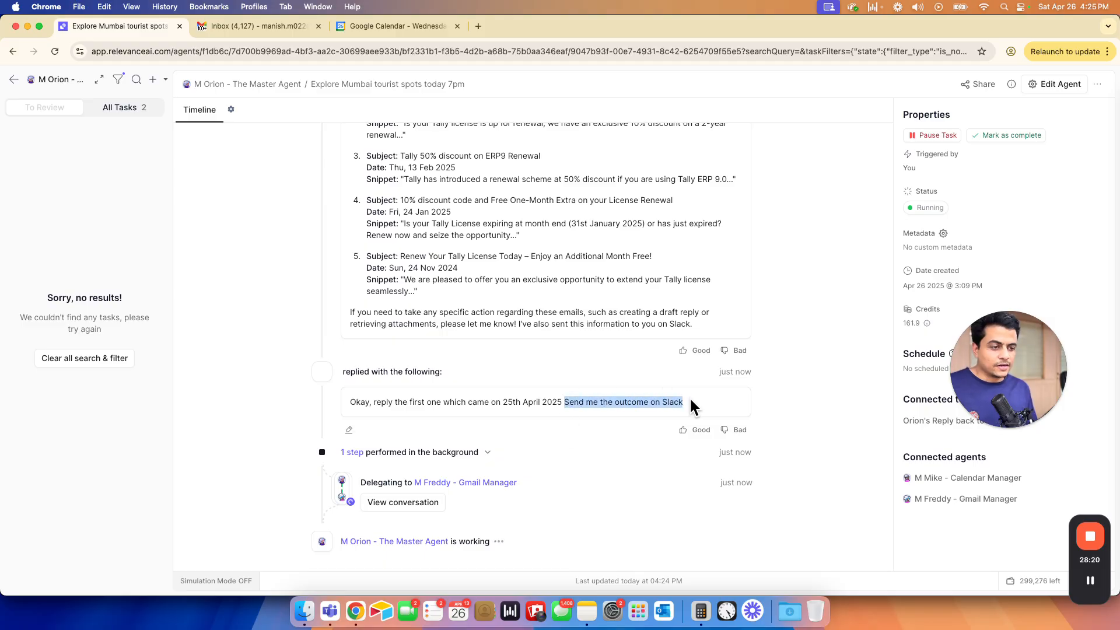
pyautogui.click(574, 428)
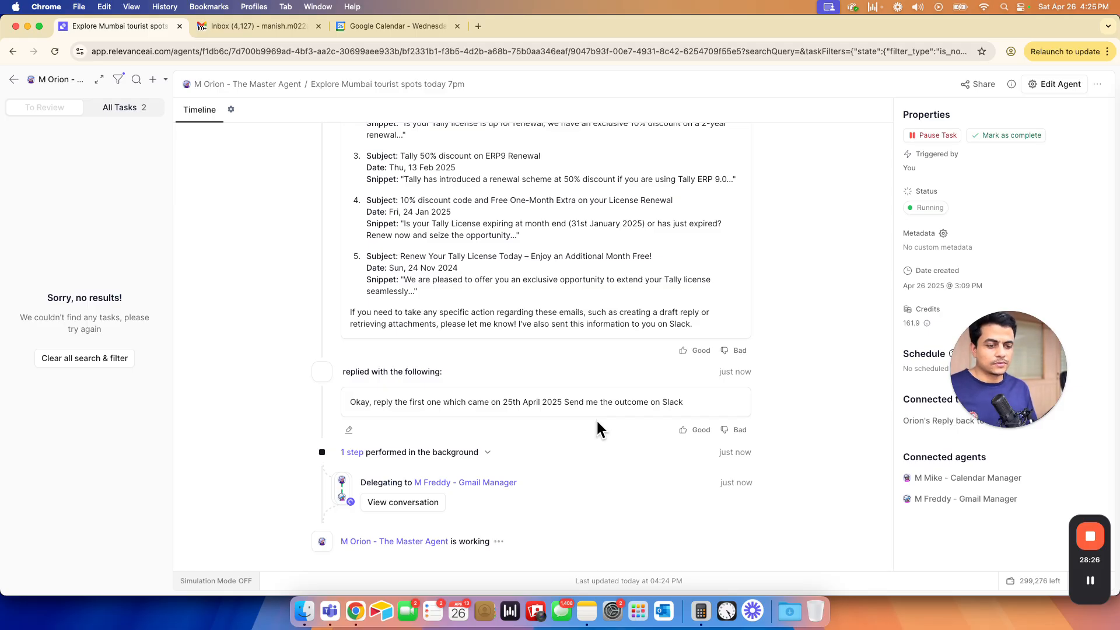
pyautogui.press('super+grave')
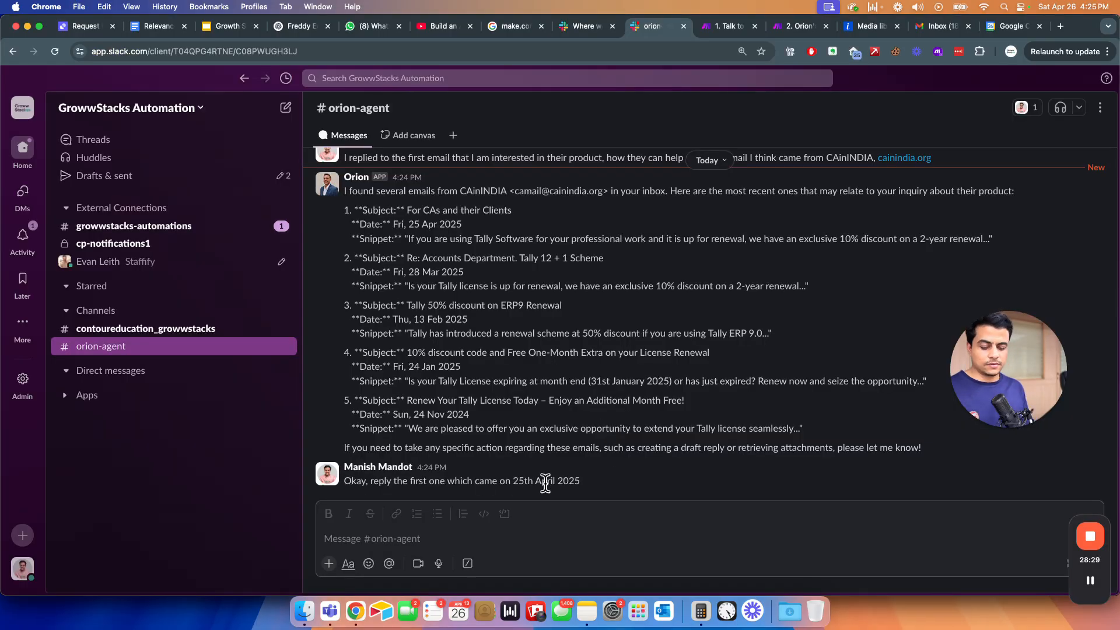
# - Read Orion's Slack confirmation that a draft reply to CAinINDIA was created, then go to Gmail
pyautogui.moveTo(359, 467); pyautogui.dragTo(408, 465)
pyautogui.click(484, 479)
pyautogui.click(521, 477)
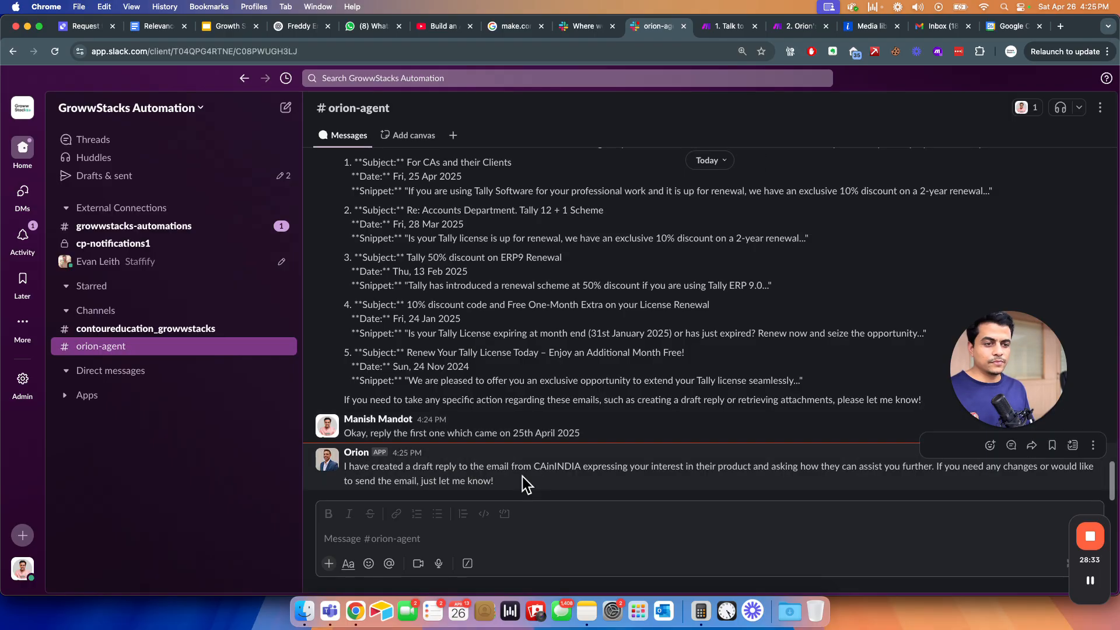
pyautogui.click(401, 542)
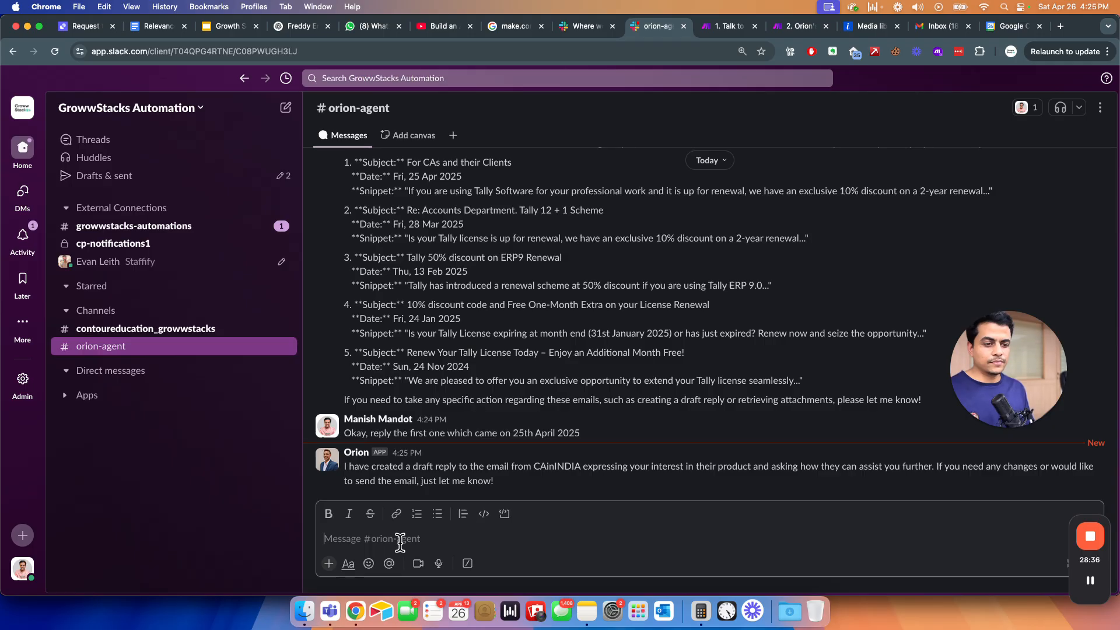
pyautogui.press('super+grave')
pyautogui.click(281, 28)
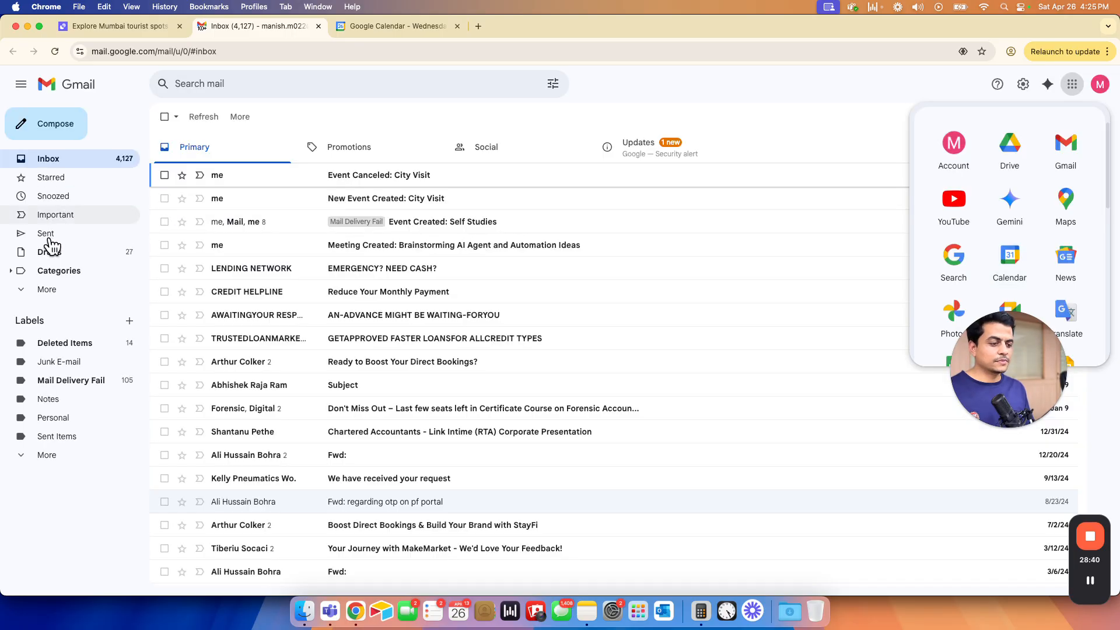
# - Check Gmail's refreshed Drafts folder for the reply, then open the Event Created: Self Studies email
pyautogui.click(46, 253)
pyautogui.click(49, 257)
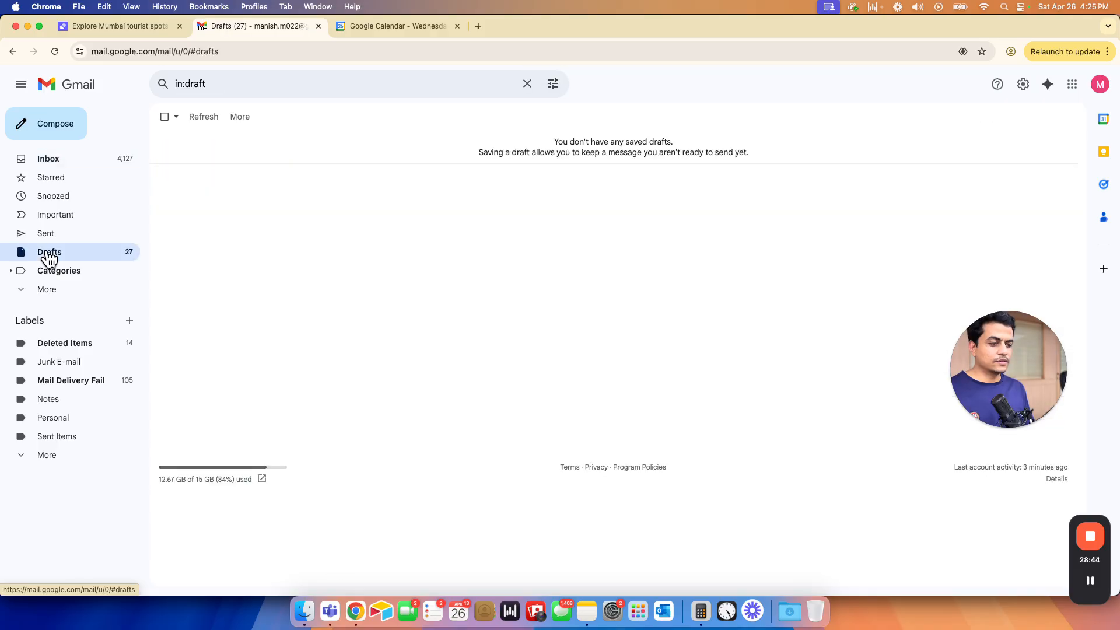
pyautogui.click(198, 116)
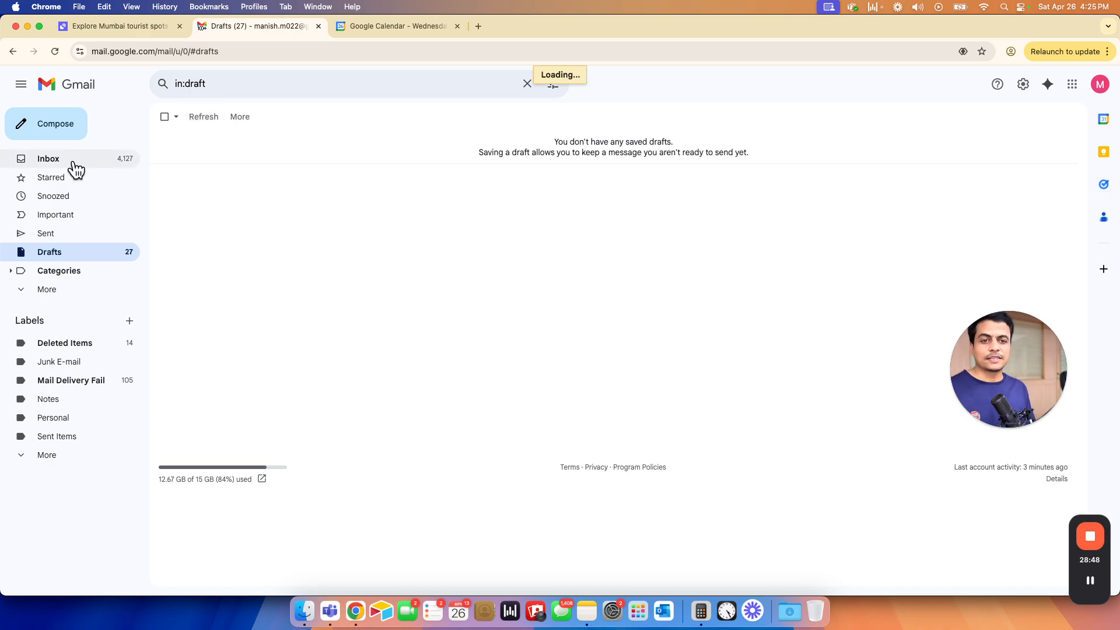
pyautogui.click(73, 160)
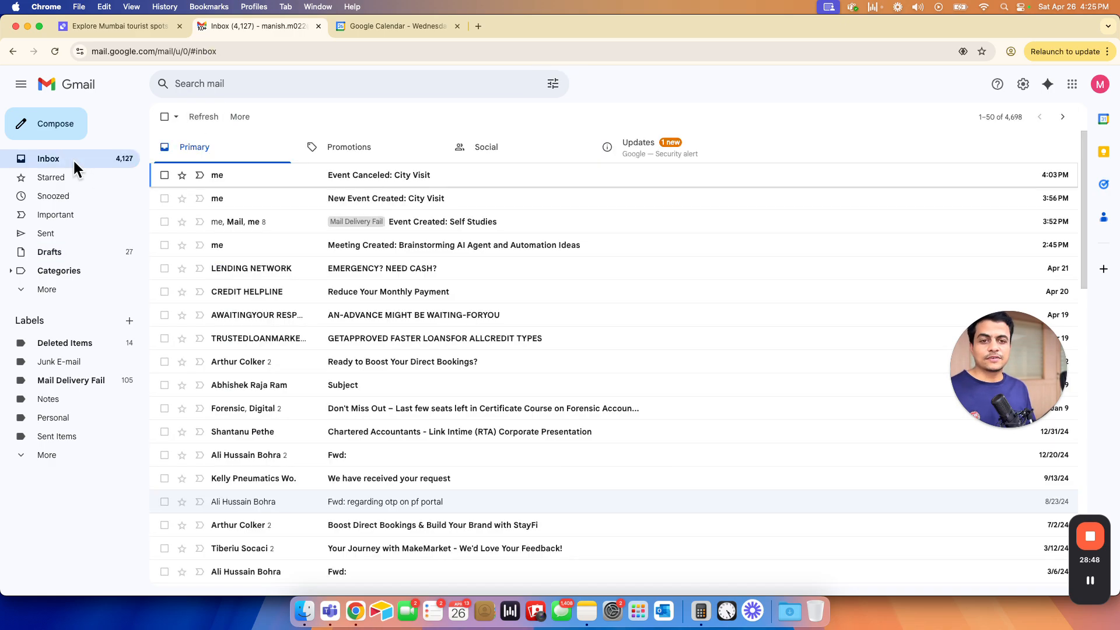
pyautogui.click(286, 229)
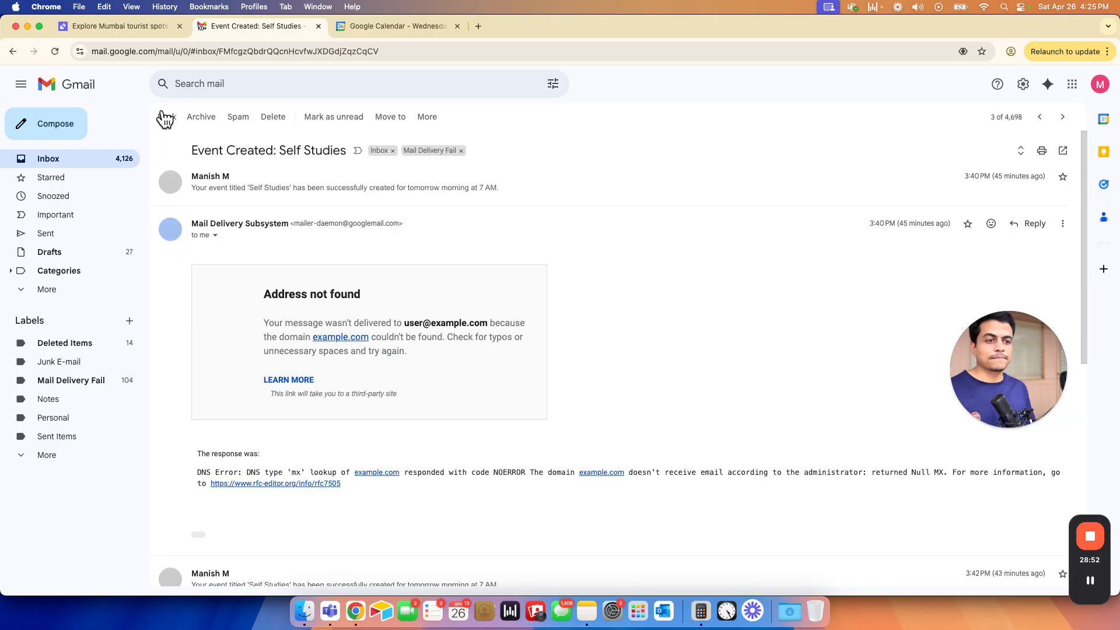
pyautogui.press('super+grave')
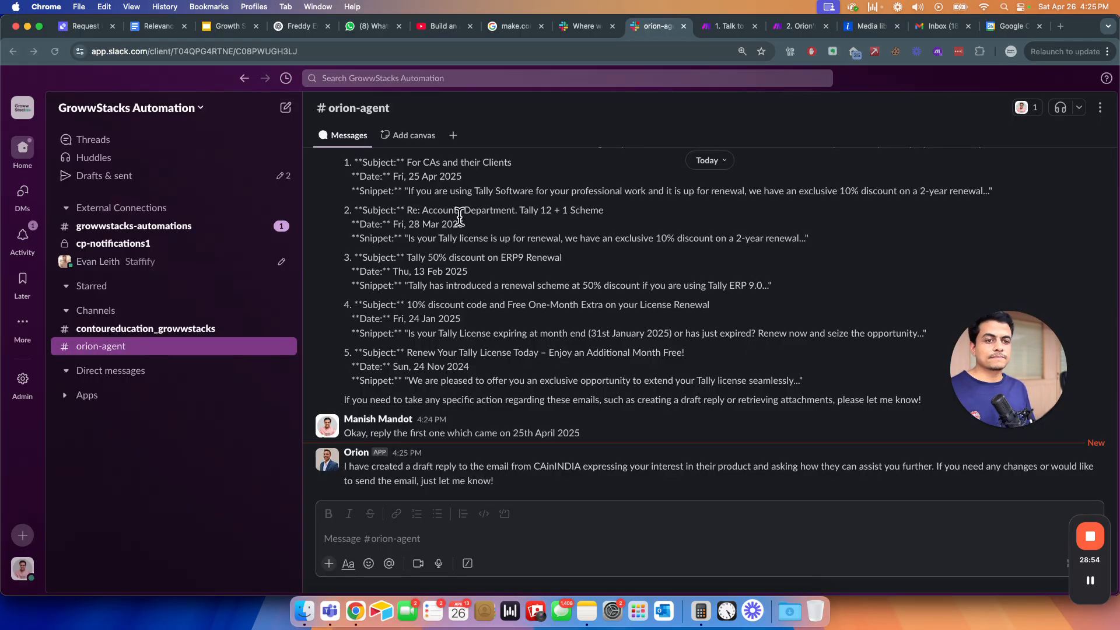
pyautogui.scroll(1, 405, 166)
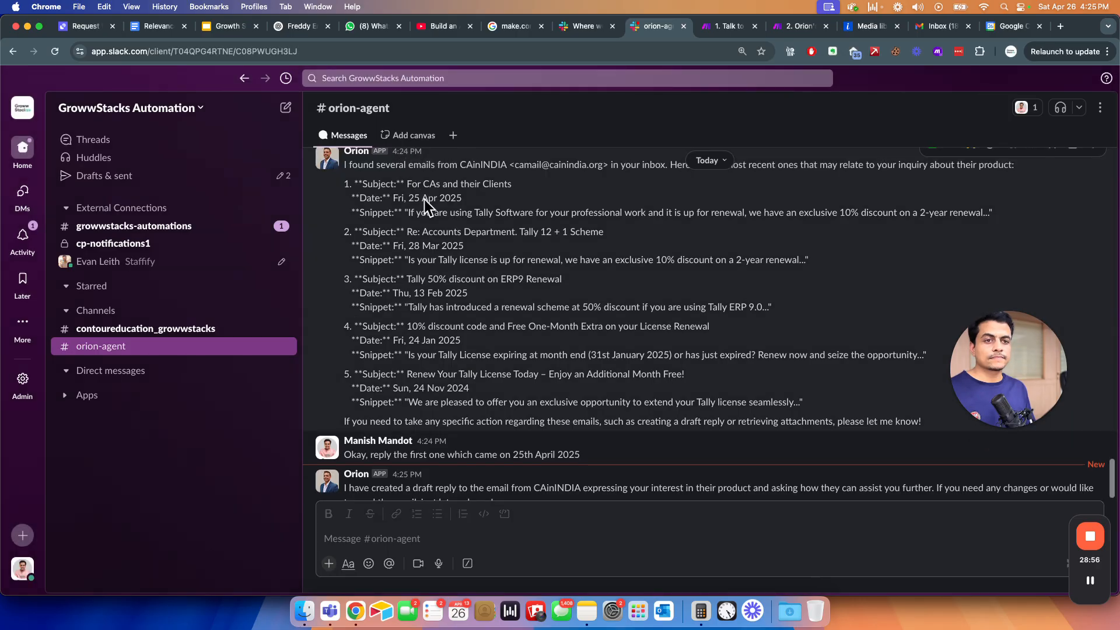
pyautogui.moveTo(420, 194); pyautogui.dragTo(506, 193)
pyautogui.click(378, 537)
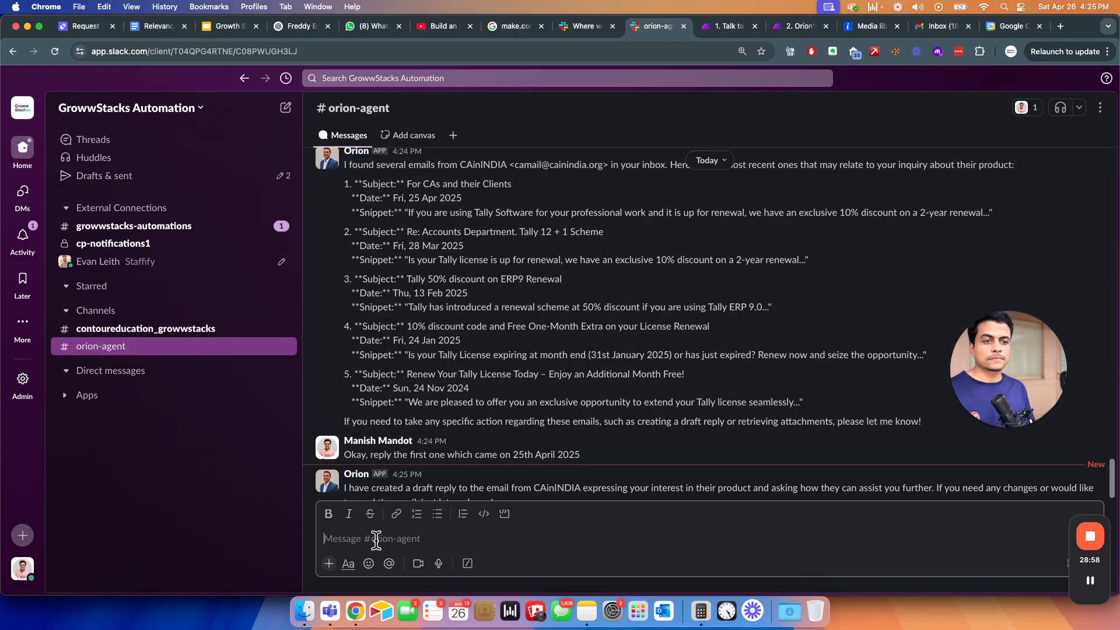
pyautogui.press('fn')
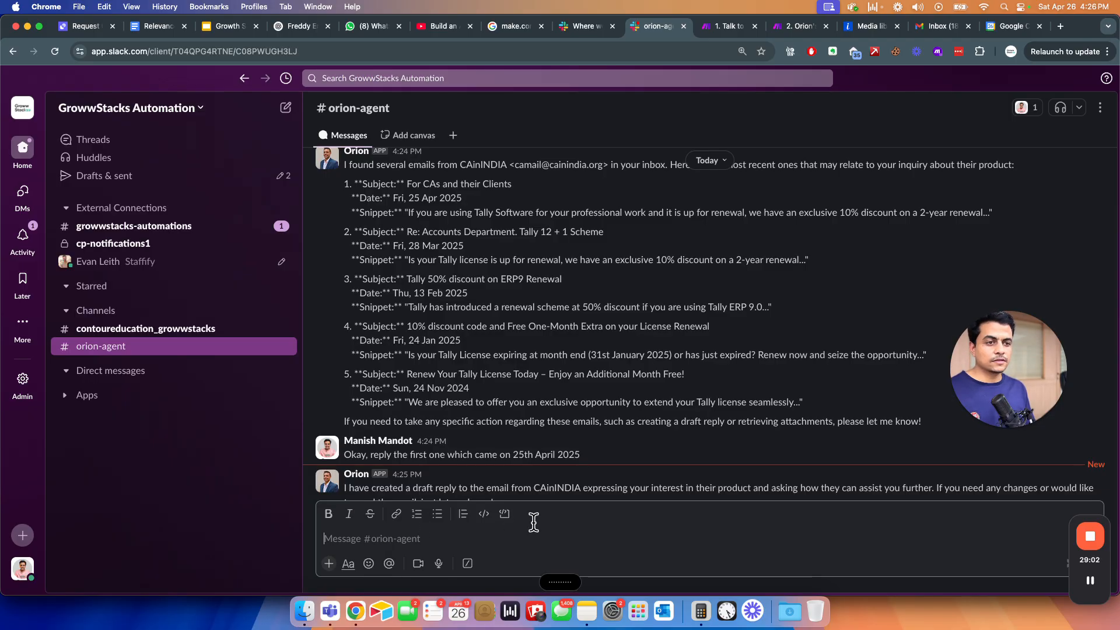
pyautogui.scroll(-1, 509, 428)
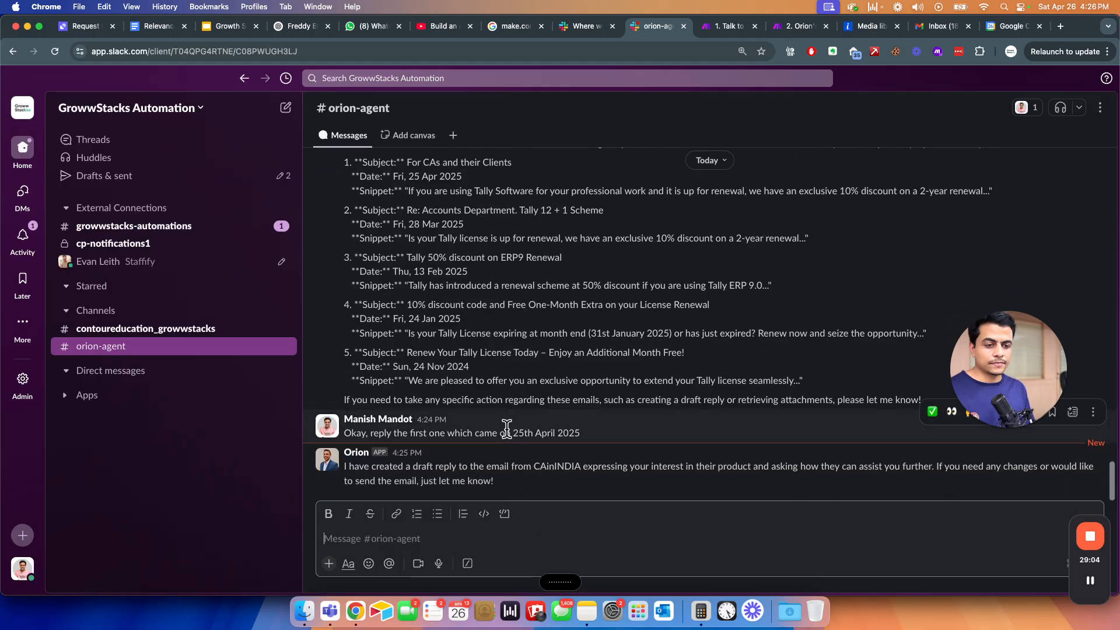